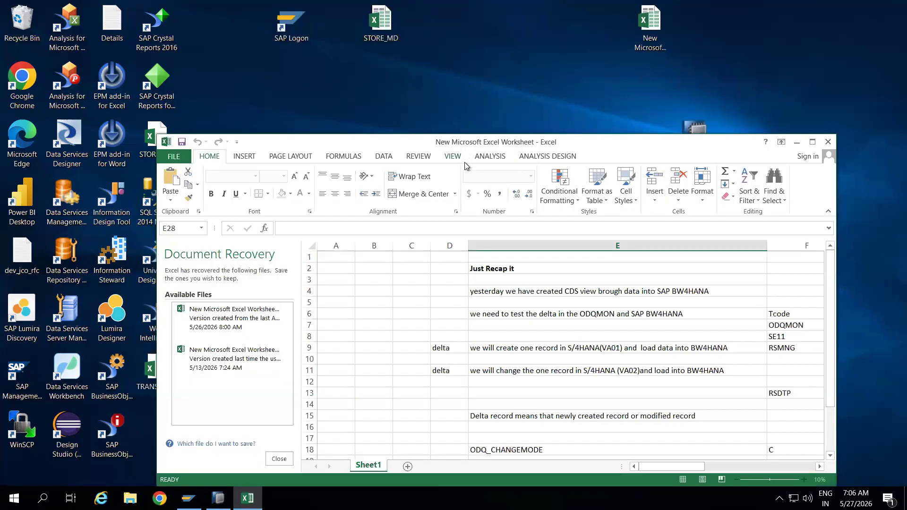
Discard the recovered files offered in the maximized workbook and add a second worksheet.
left_click(809, 144)
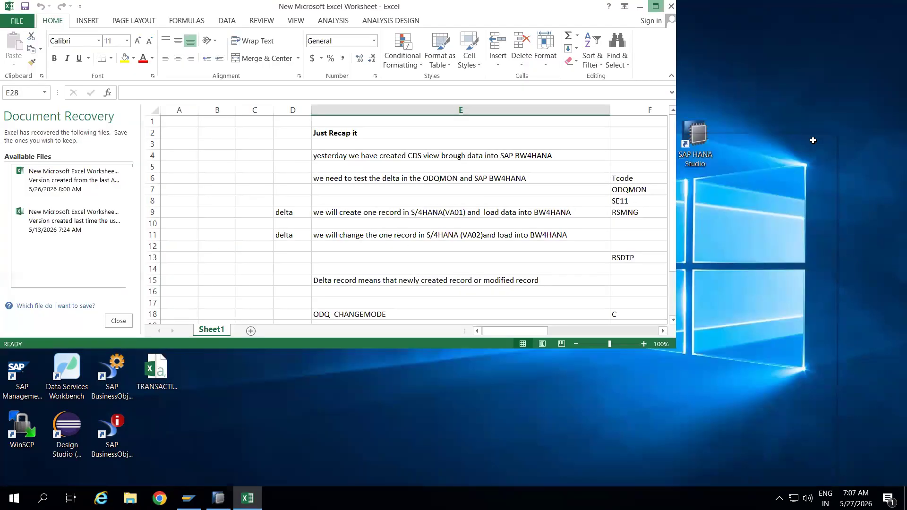
left_click(115, 465)
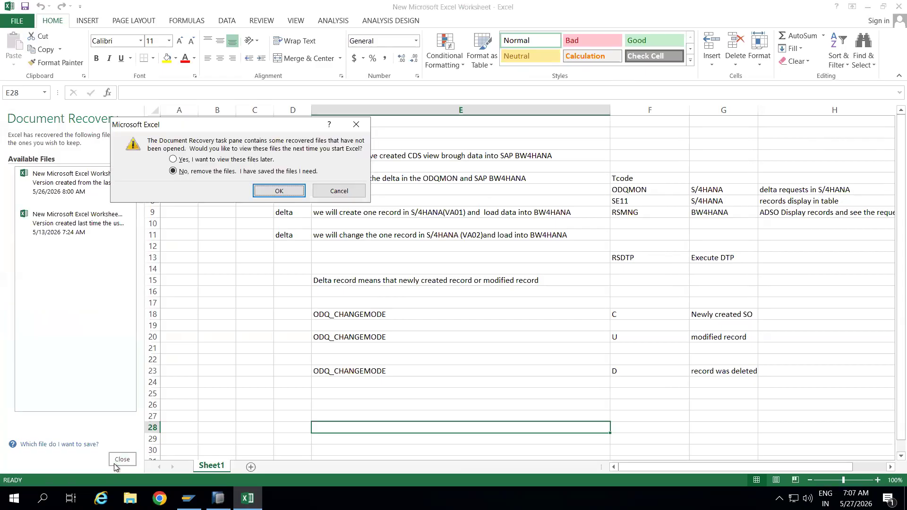
left_click(280, 191)
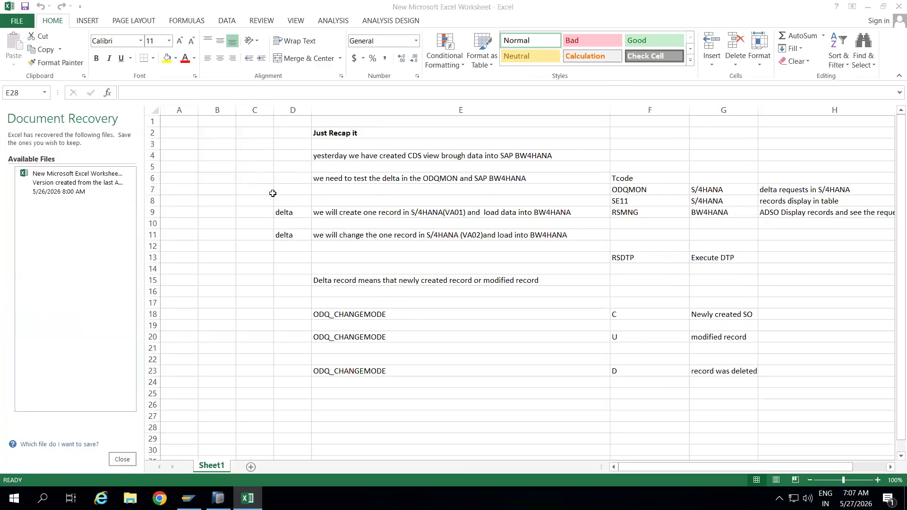
left_click(106, 466)
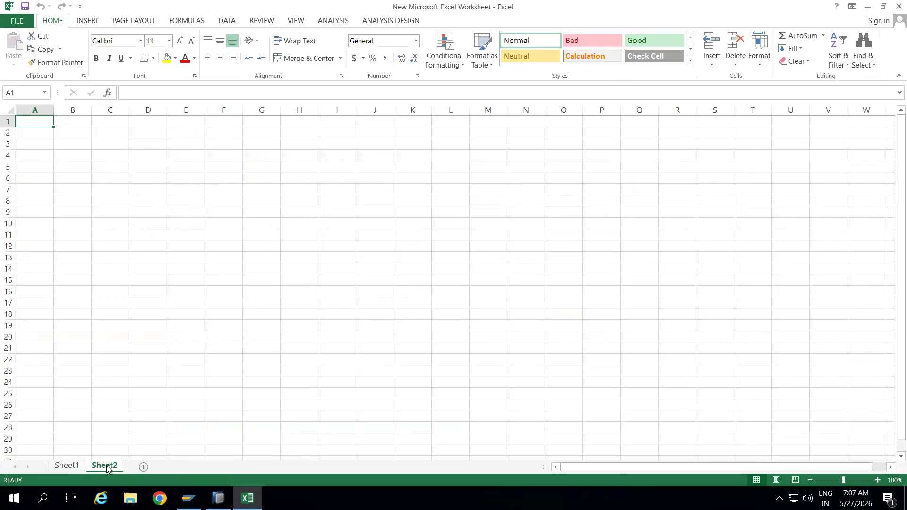
Enter the heading ADSO in cell F4 and SADSO in cell G5 of Sheet2.
left_click(214, 152)
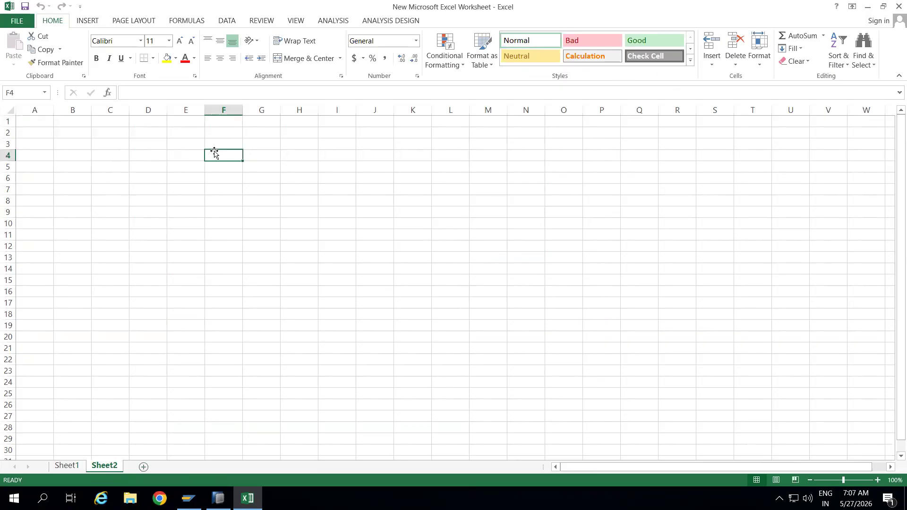
type("STa")
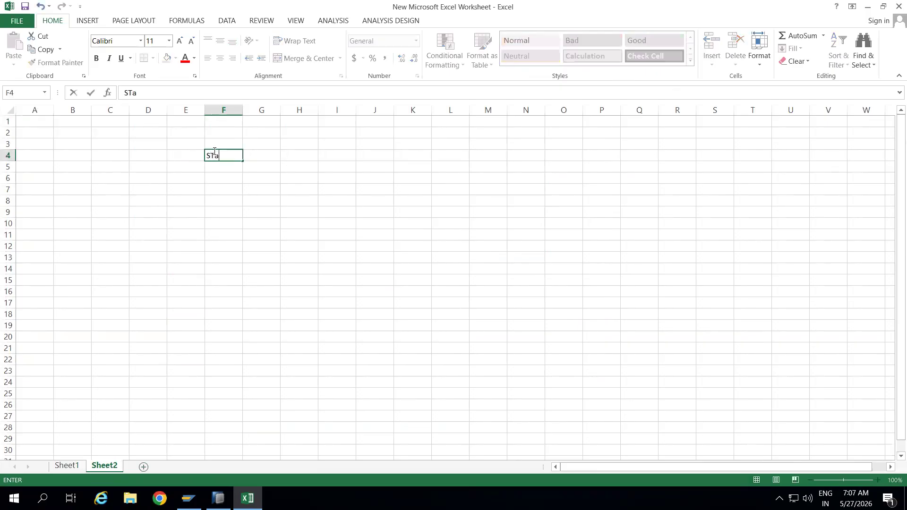
key("BackSpace")
key("BackSpace")
key("BackSpace")
type("ADSO")
left_click(259, 170)
type("SADSO")
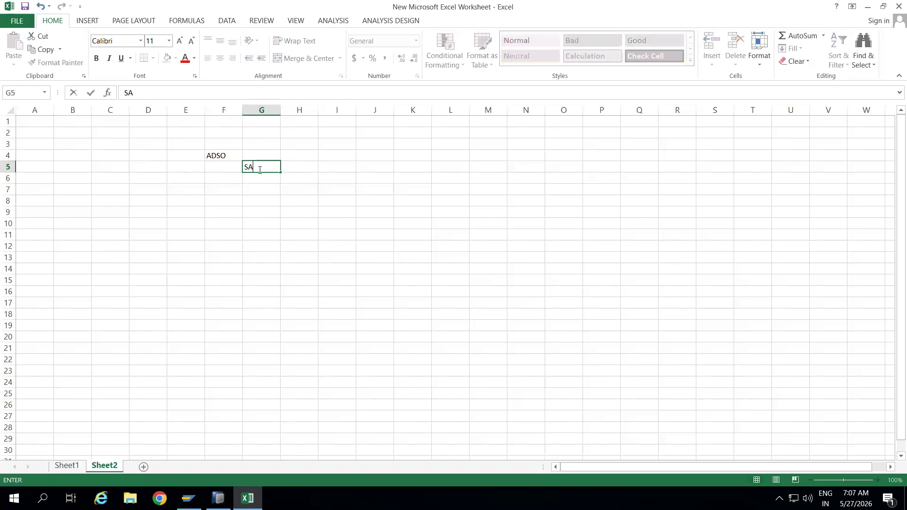
Continue the list of ADSO types with SADSO in G7, DADSO in G9 and DUADSO in G11.
left_click(256, 193)
type("SAD")
key("BackSpace")
type("DSO")
left_click(257, 216)
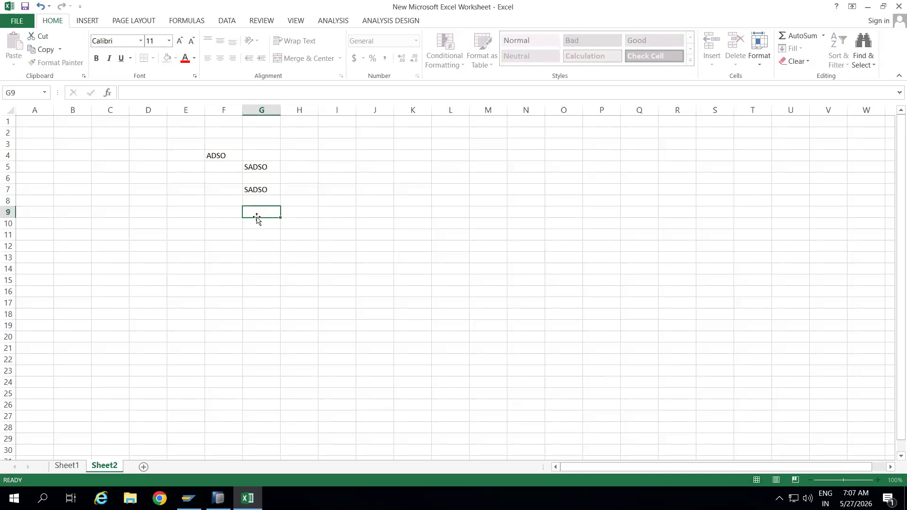
type("DADSO")
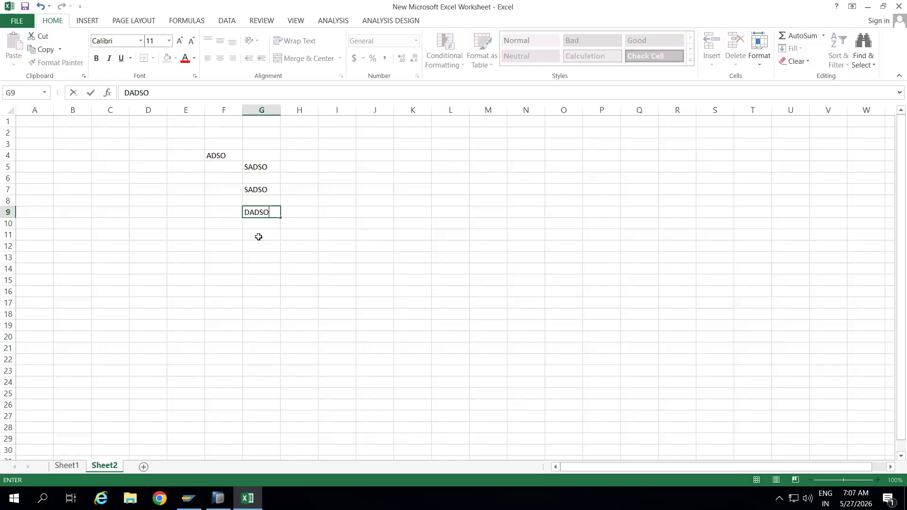
left_click(259, 237)
type("DUADSO")
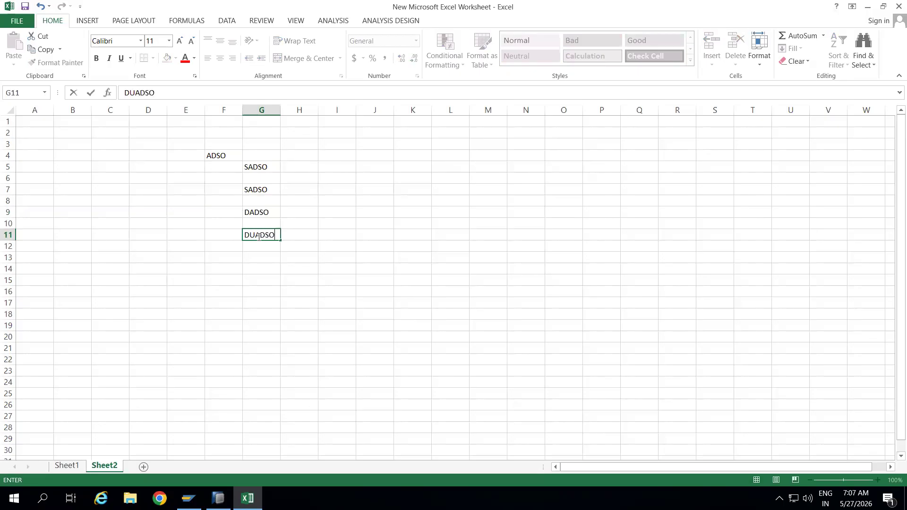
Widen column G and enter "Duplicates" in H5 beside the first SADSO entry.
left_click(267, 278)
left_click_drag(281, 112, 311, 112)
left_click(273, 169)
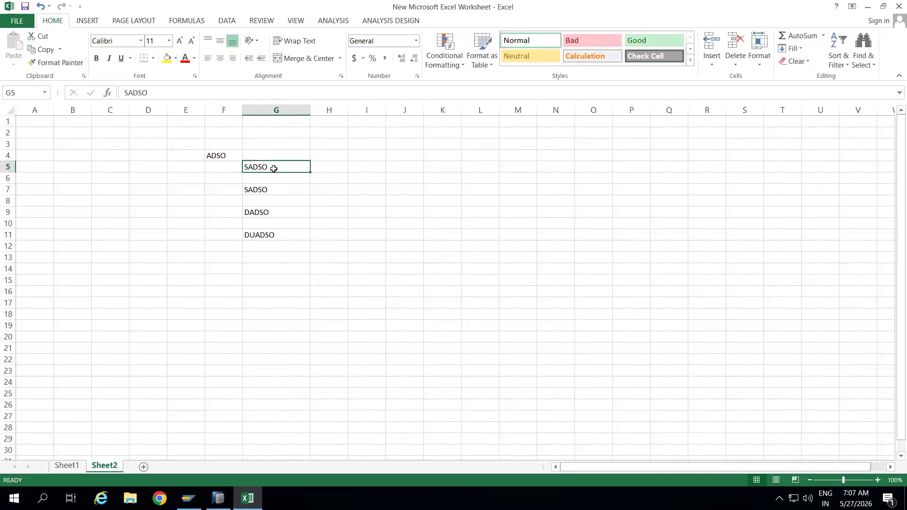
left_click(330, 166)
type("Duplicates")
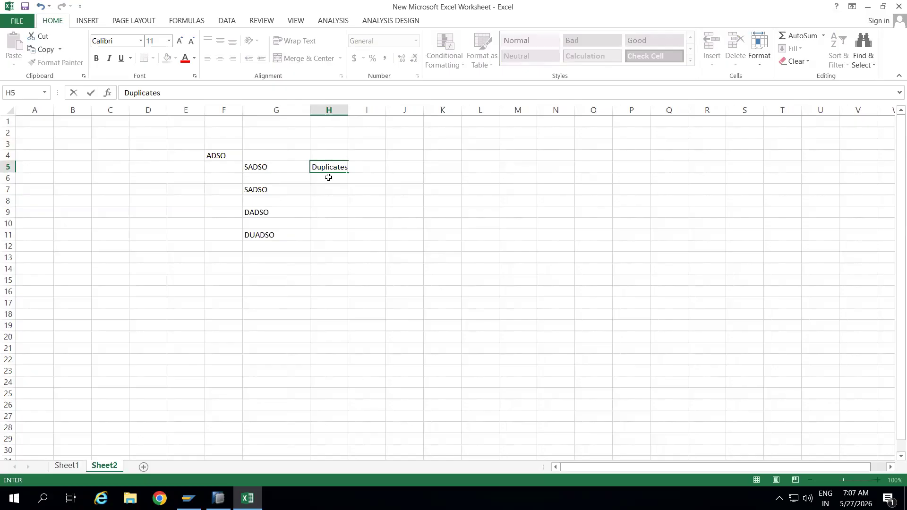
Widen column H and enter "Ovrwrite" in H7 beside the second SADSO entry.
left_click(326, 190)
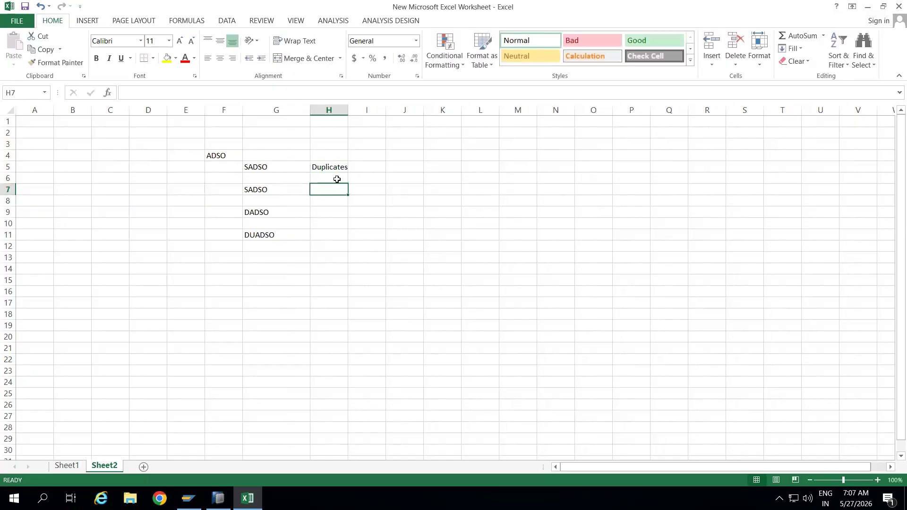
left_click_drag(349, 110, 375, 110)
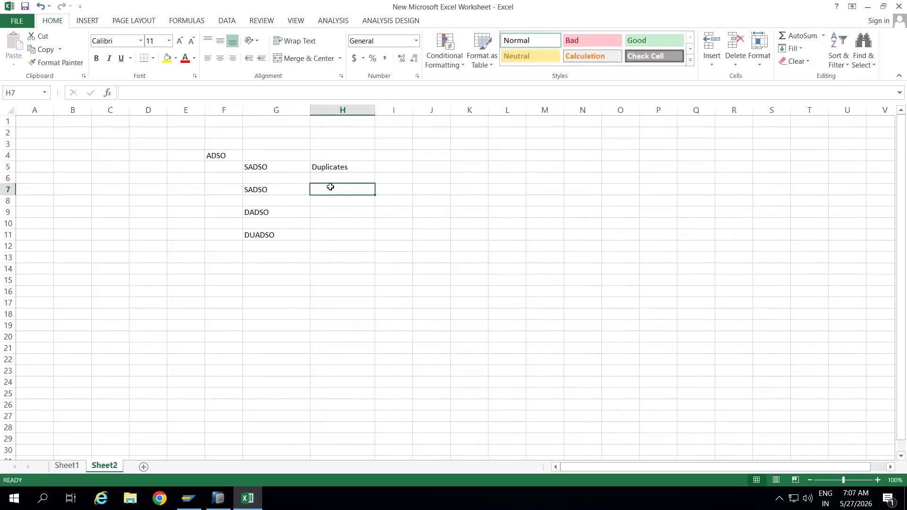
type("Ovrwrite")
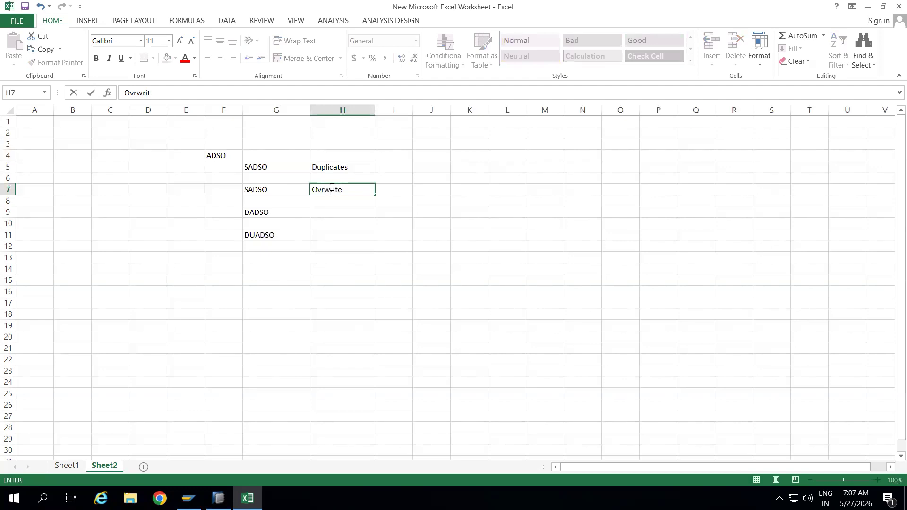
Enter "Aggregating the data" in H9 beside the DADSO entry.
left_click(328, 214)
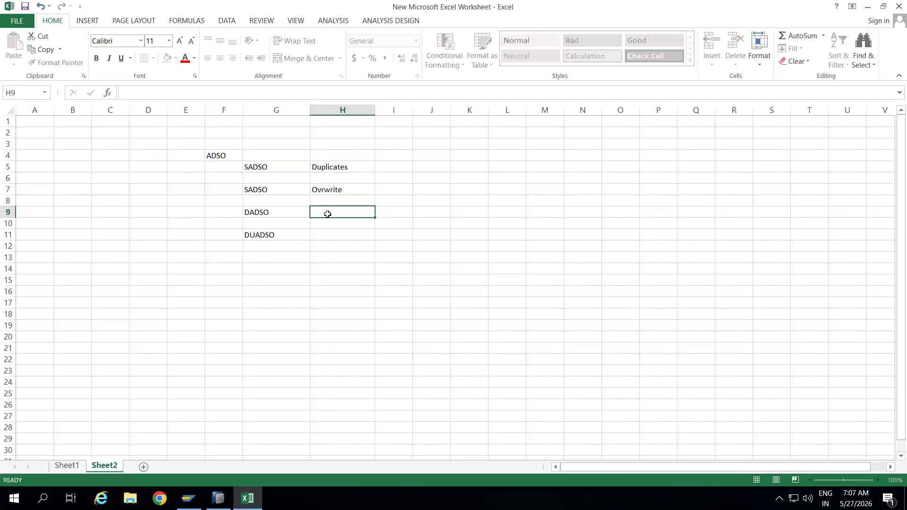
type("C")
key("BackSpace")
type("Aggregating d")
key("BackSpace")
type("the data")
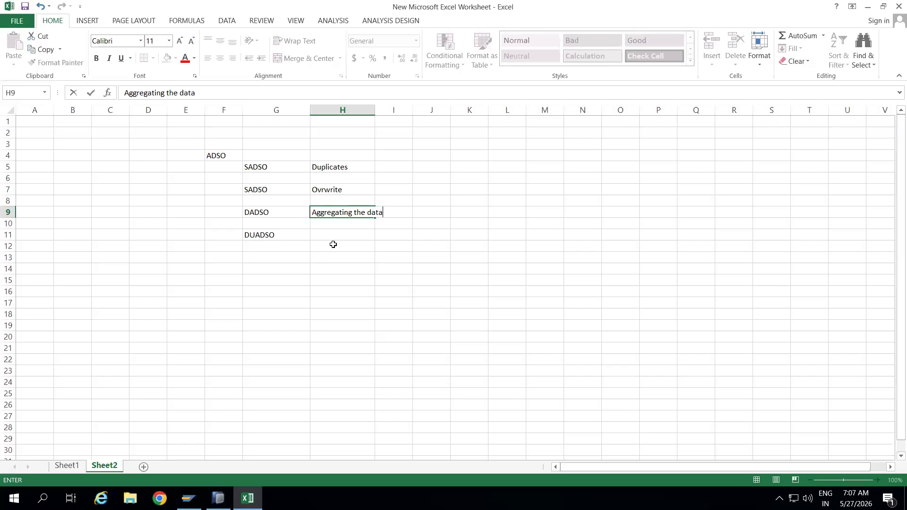
Widen column H to fit its text and enter "Overwrite" in H11 beside DUADSO.
left_click(333, 244)
left_click_drag(376, 113, 401, 143)
left_click(331, 236)
type("Overwrite")
left_click(334, 282)
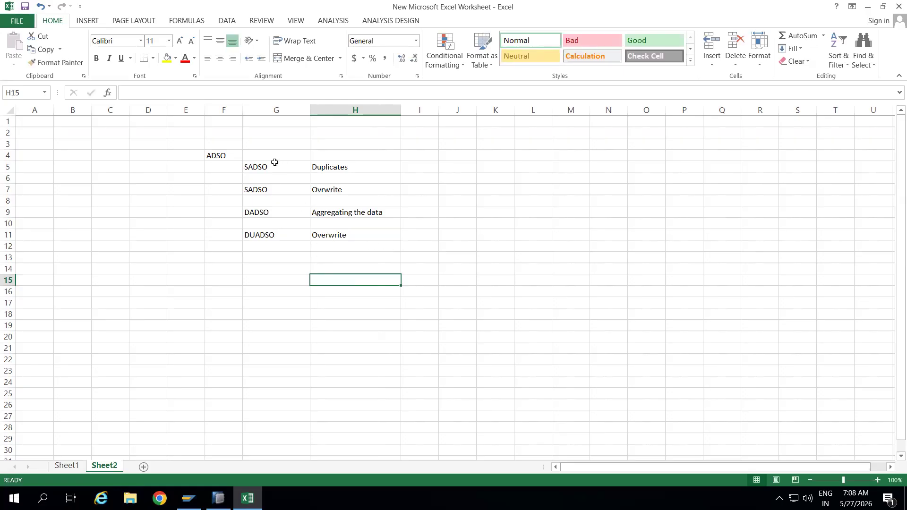
Highlight the ADSO types with their descriptions, G5:H11, and switch to SAP HANA Studio.
left_click_drag(272, 166, 352, 235)
left_click(218, 498)
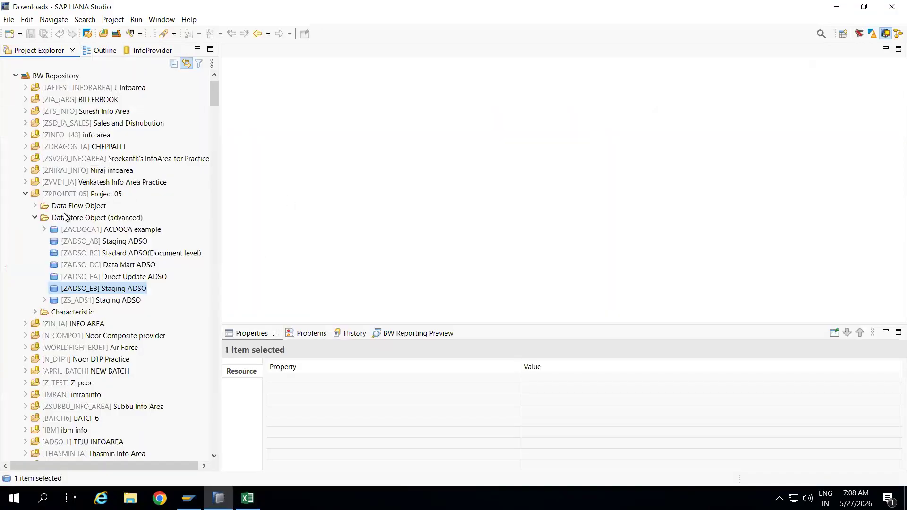
left_click(54, 195)
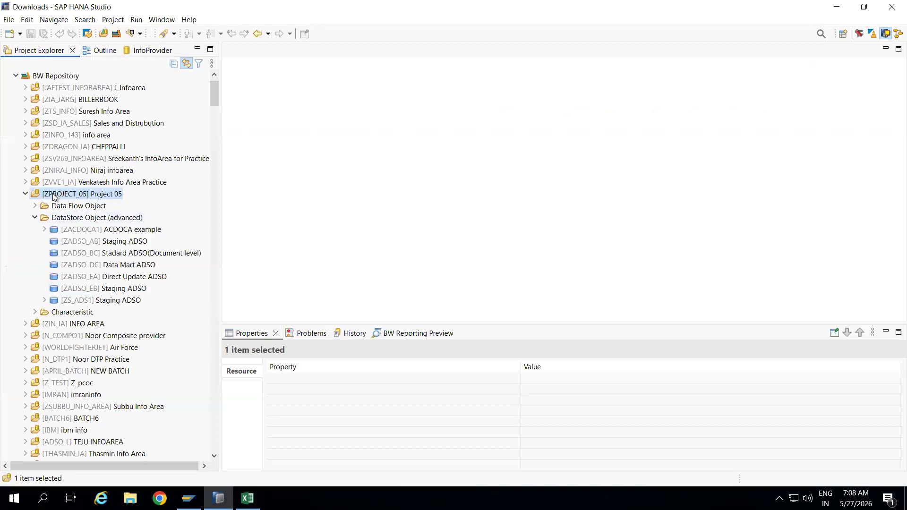
right_click(53, 196)
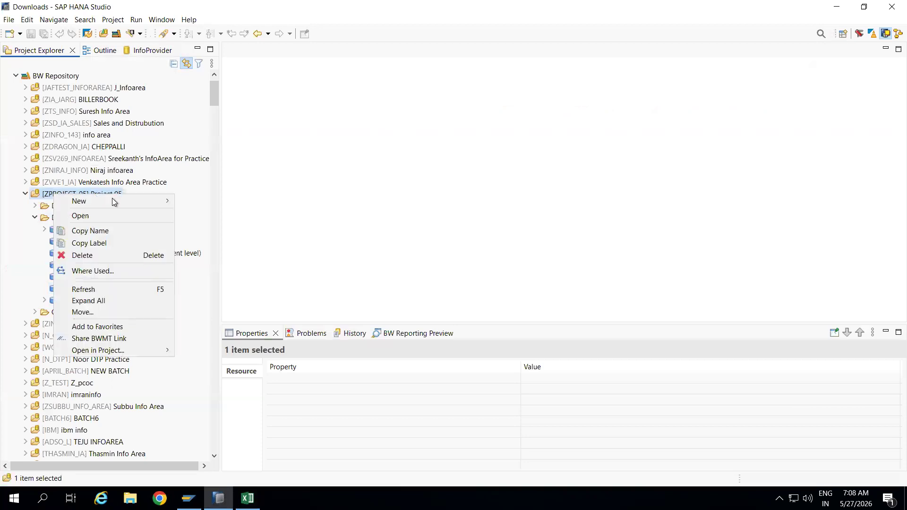
mouse_move(166, 202)
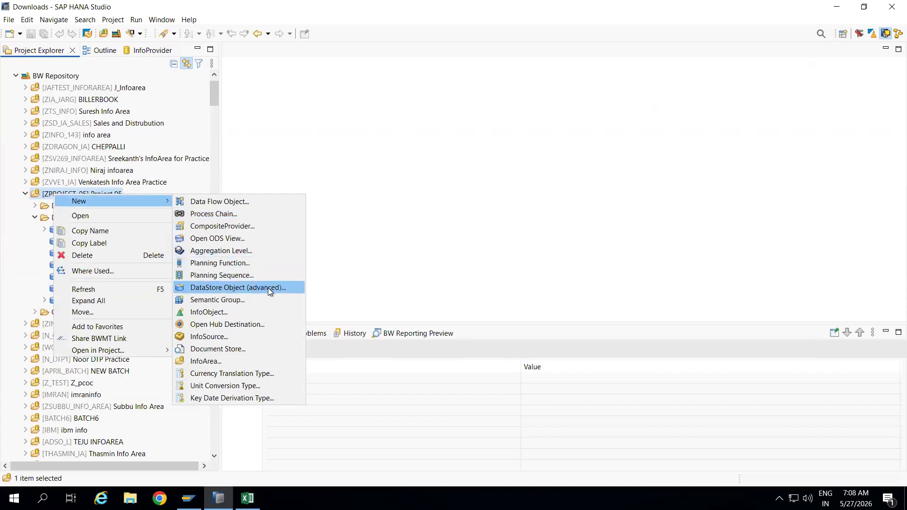
left_click(366, 280)
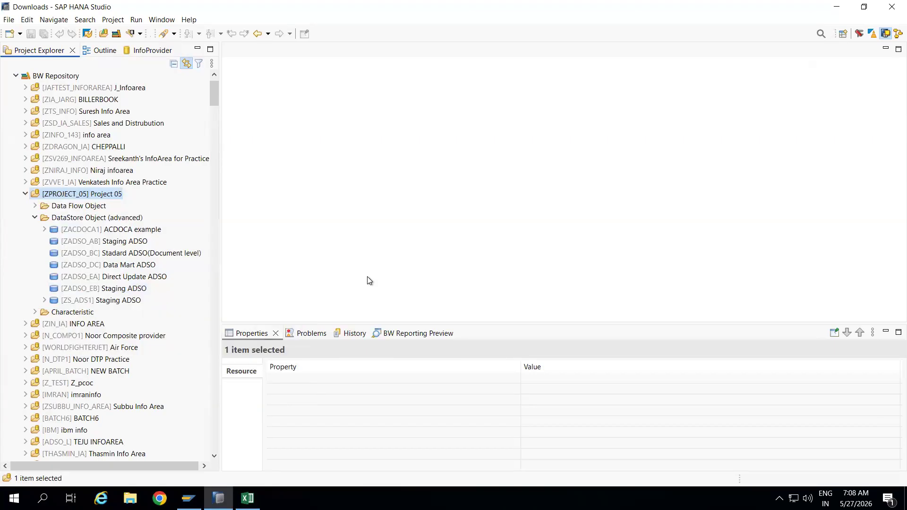
Open the staging ADSO ZADSO_AB of Project 05 and enlarge its editor area to show the modeling properties.
left_click(118, 241)
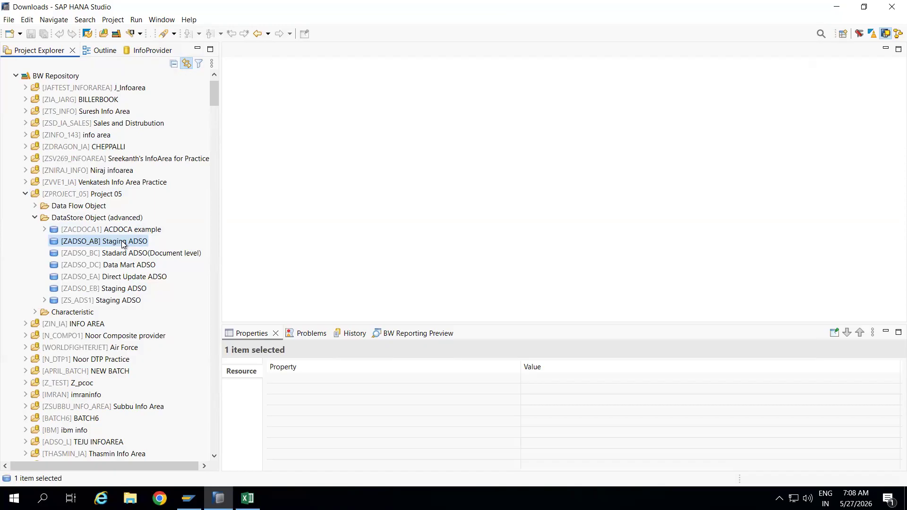
double_click(122, 242)
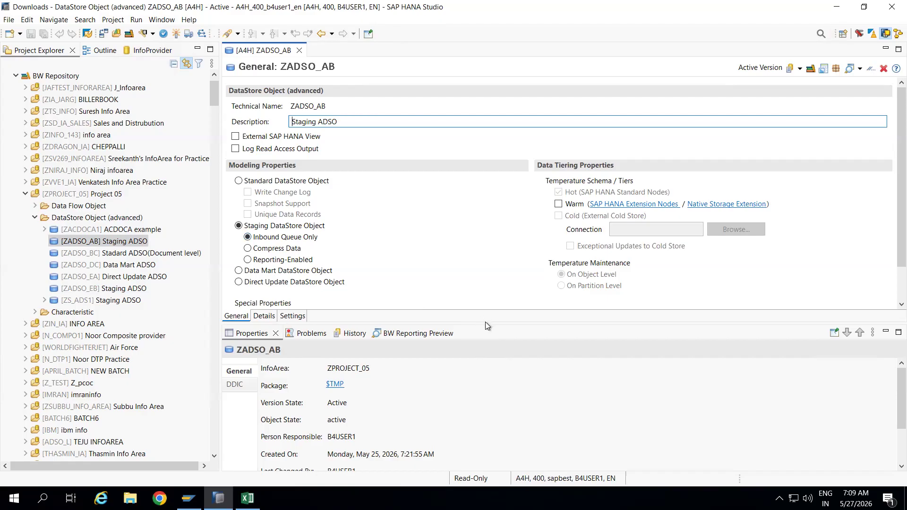
left_click_drag(486, 323, 485, 341)
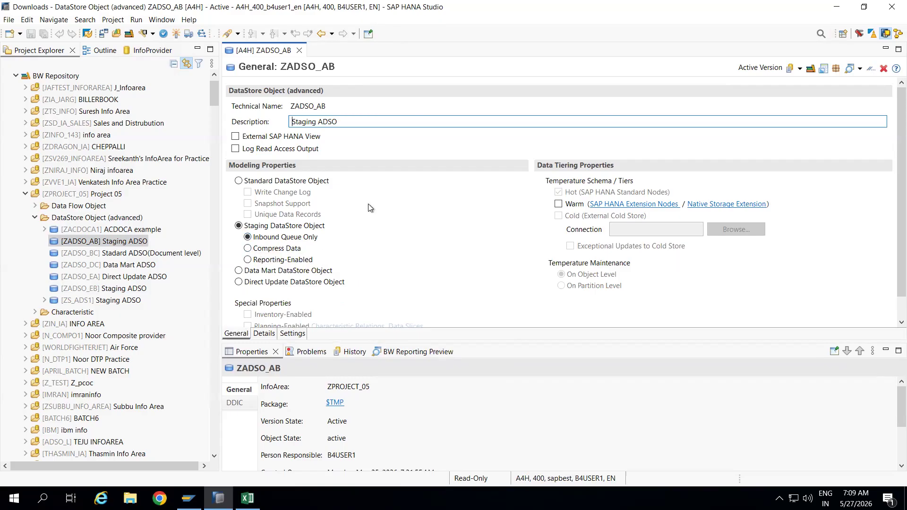
Explore the data flow of the staging ADSO ZADSO_AB.
right_click(112, 243)
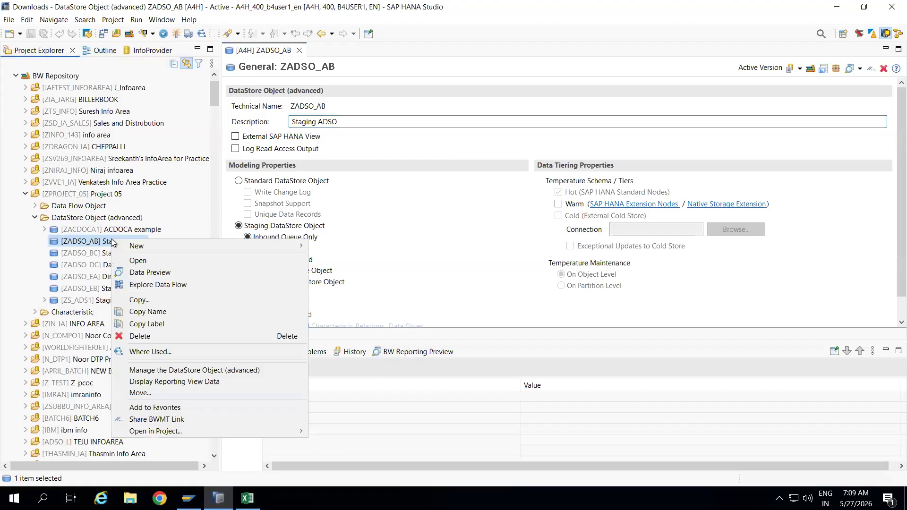
left_click(175, 285)
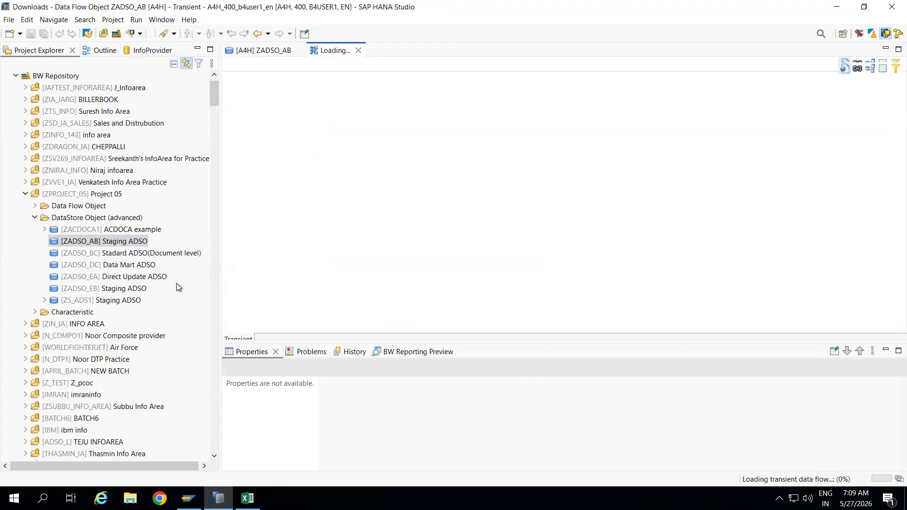
mouse_move(293, 111)
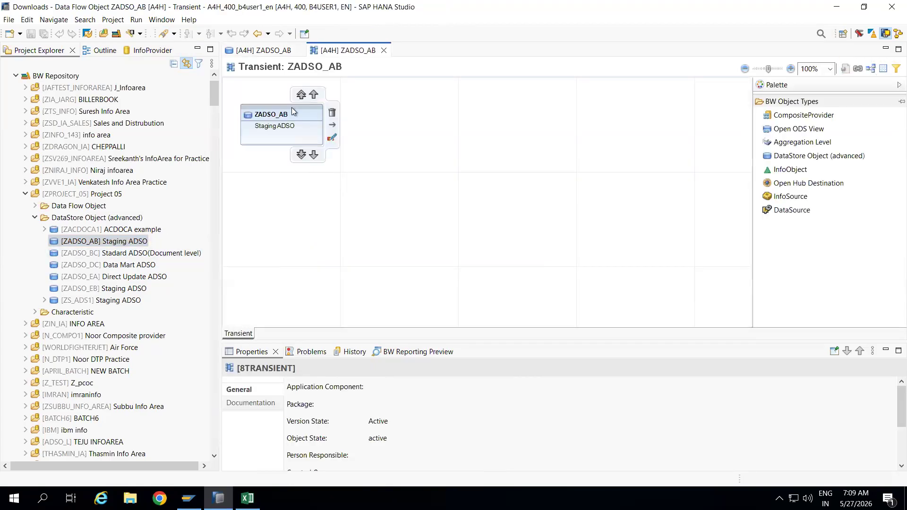
Add a DataSource node below ZADSO_AB in the data flow, keeping its default name.
left_click(788, 211)
left_click(286, 264)
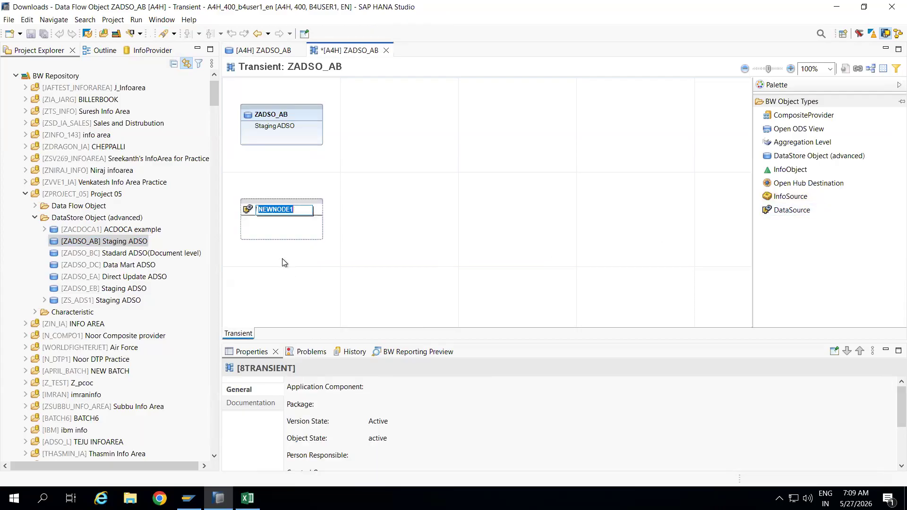
left_click(387, 255)
left_click(282, 214)
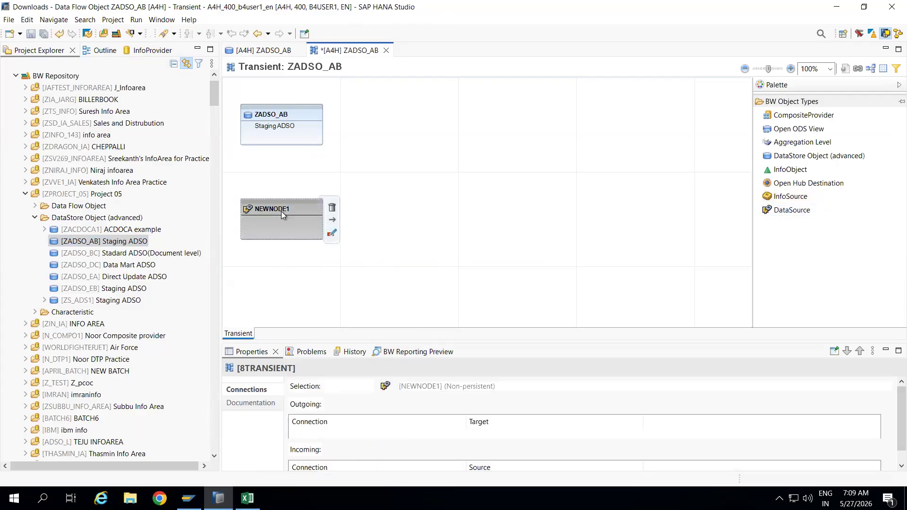
right_click(283, 215)
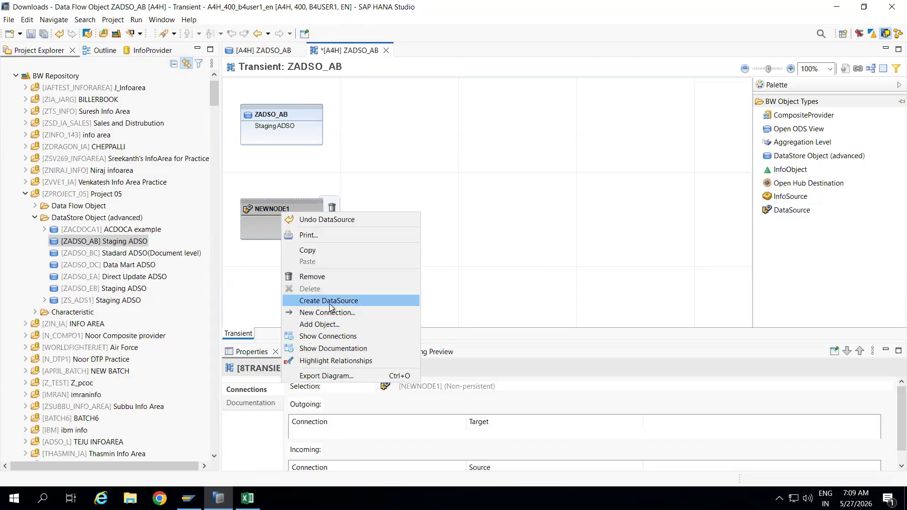
left_click(429, 247)
Examine the field groups in the details of ZADSO_AB and return to its data flow.
double_click(276, 127)
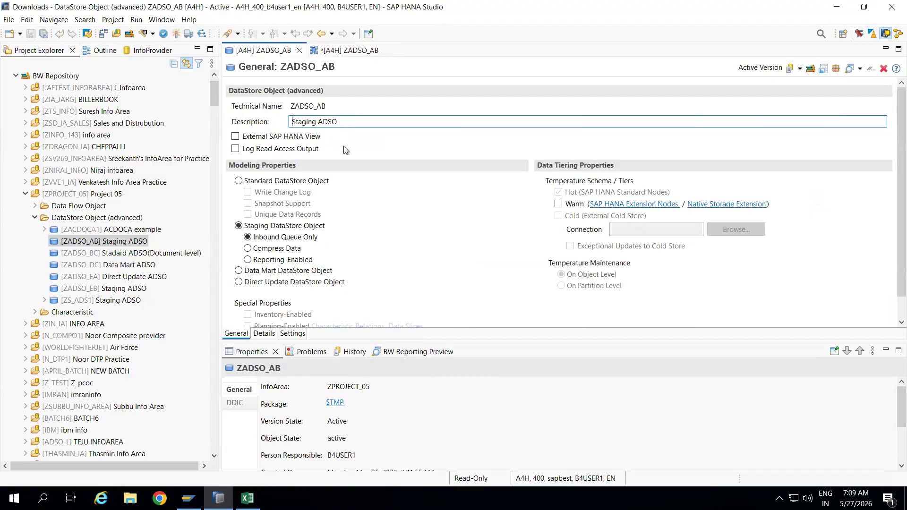
left_click(264, 334)
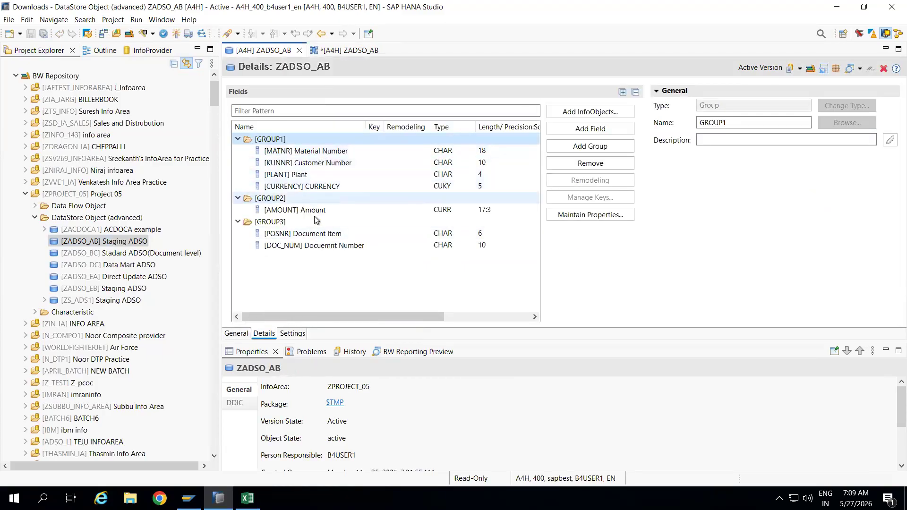
left_click(330, 51)
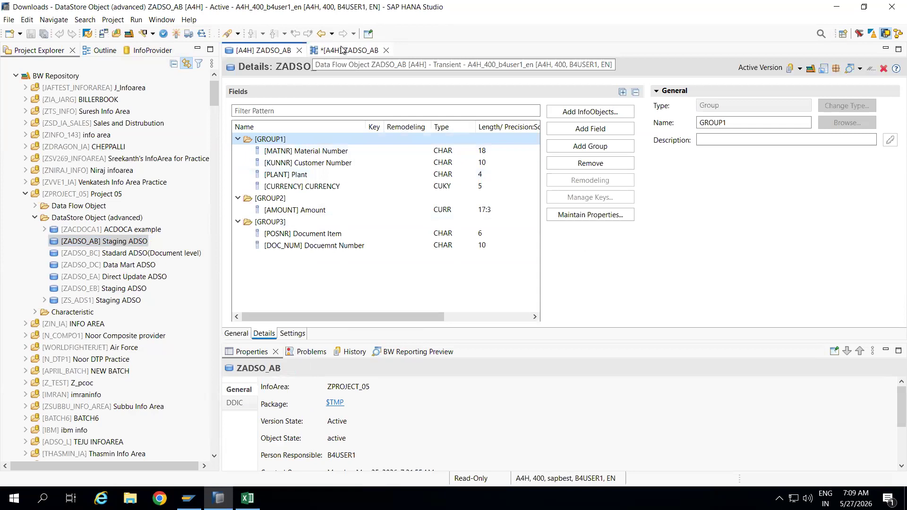
left_click(291, 219)
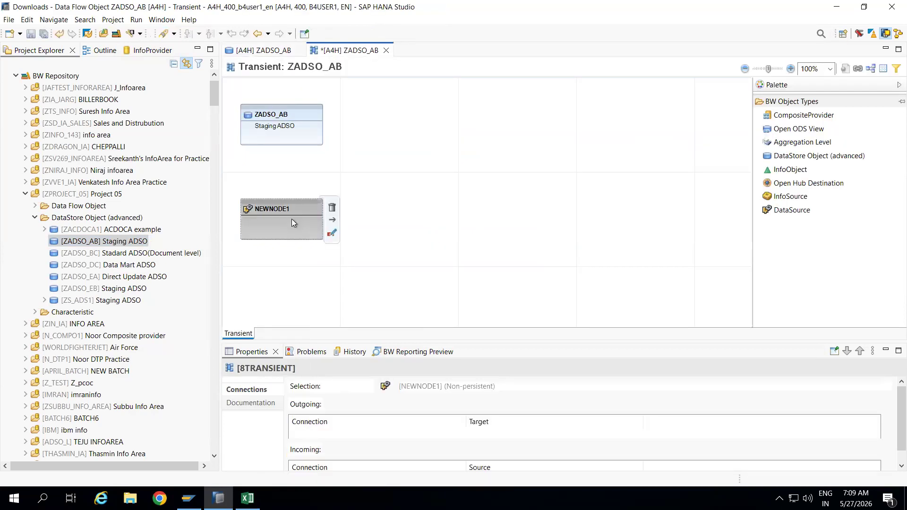
right_click(296, 212)
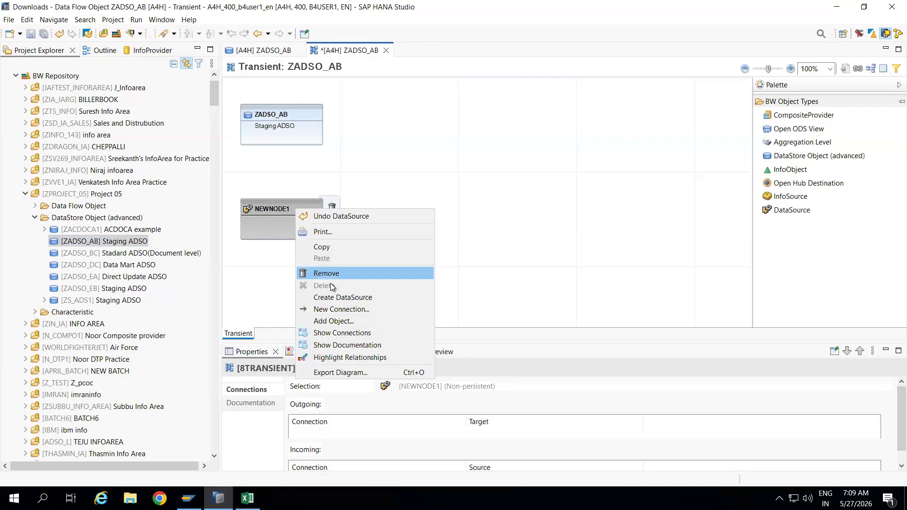
left_click(343, 323)
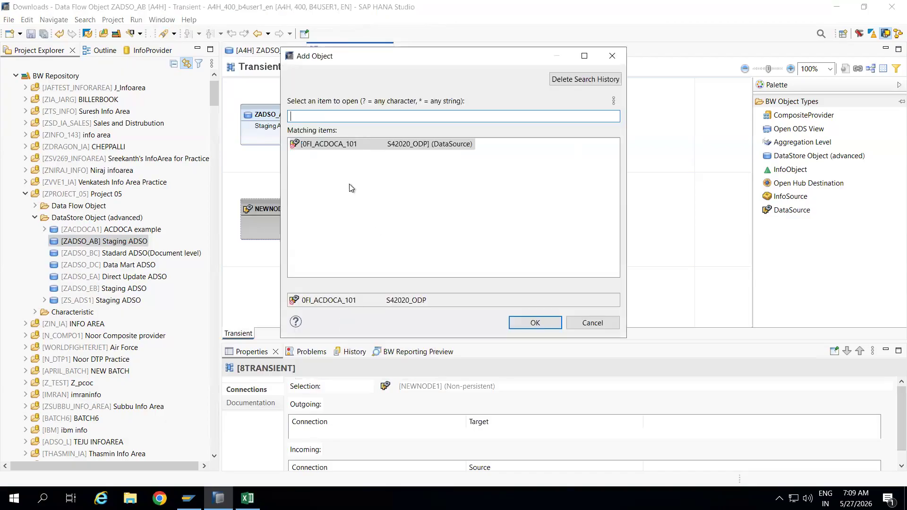
left_click(612, 57)
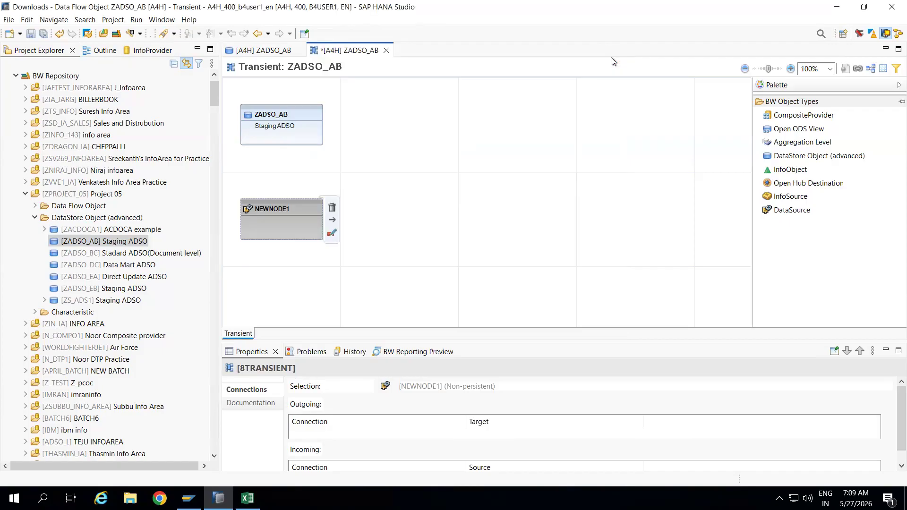
Assign the existing DataSource 2LIS_11_VAITM of source system S41909_ODP to the placeholder DataSource node in the data flow.
right_click(285, 216)
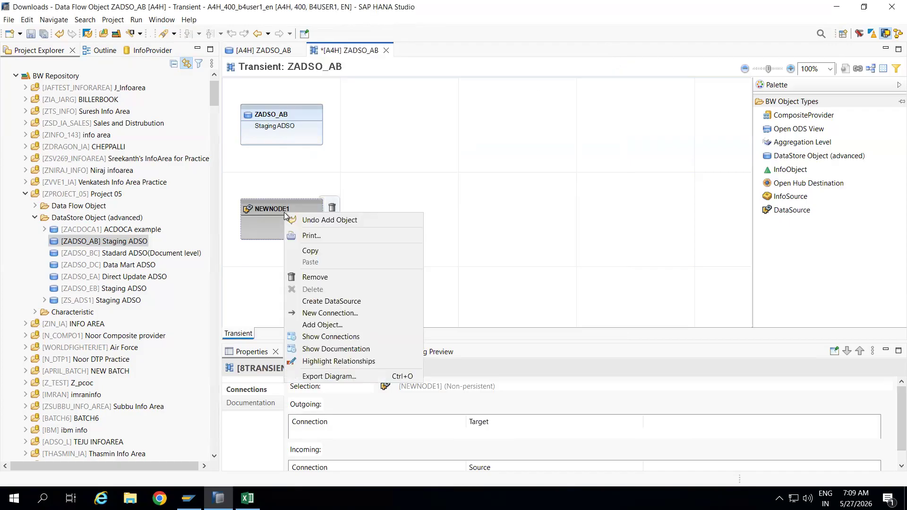
left_click(323, 326)
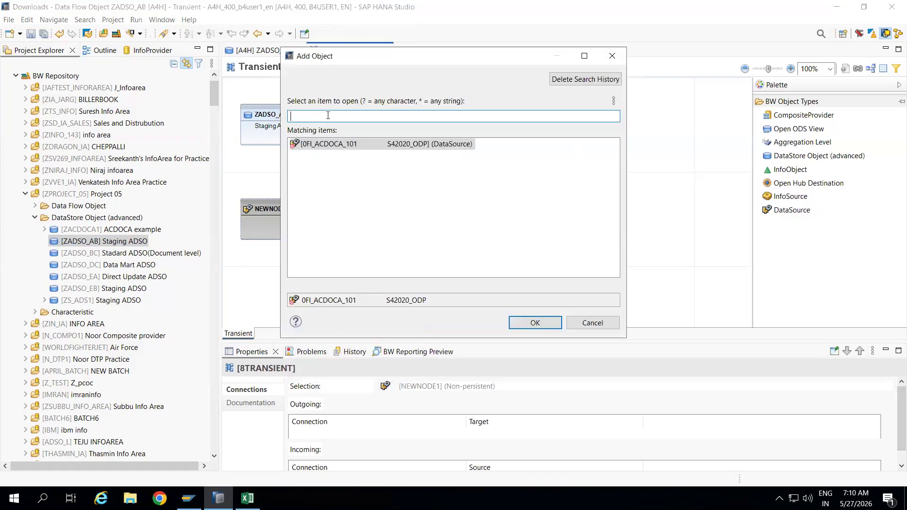
type("2")
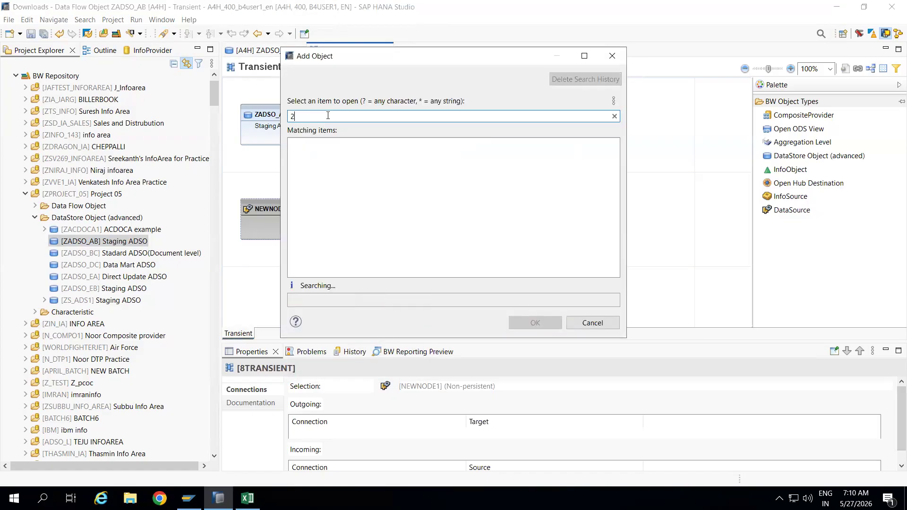
type("LIS_11_VAHDR")
key("BackSpace")
key("BackSpace")
type("ITM")
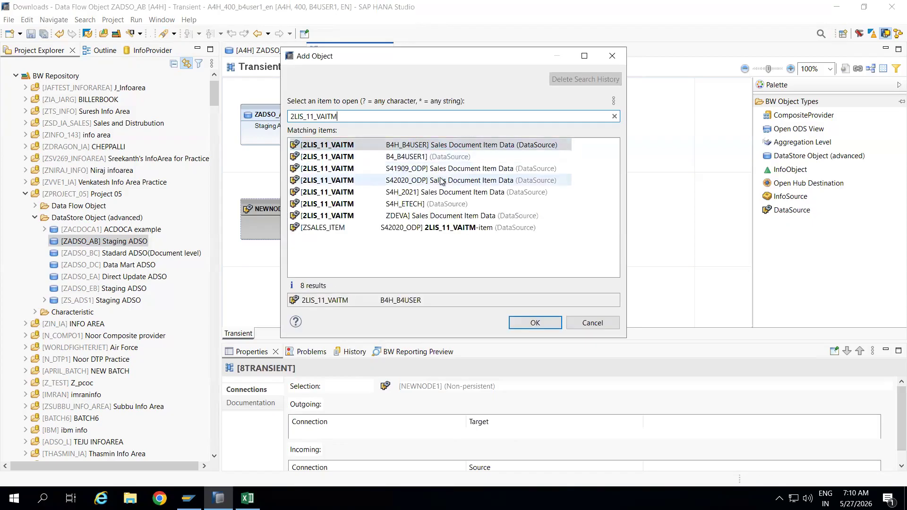
double_click(347, 169)
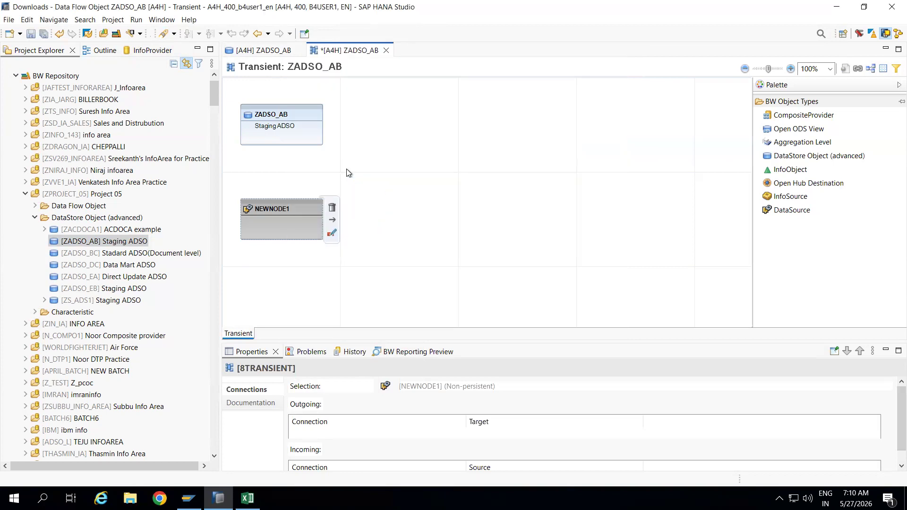
Connect the DataSource 2LIS_11_VAITM to ZADSO_AB and enlarge the data flow area to show the whole chain.
left_click_drag(301, 189, 282, 140)
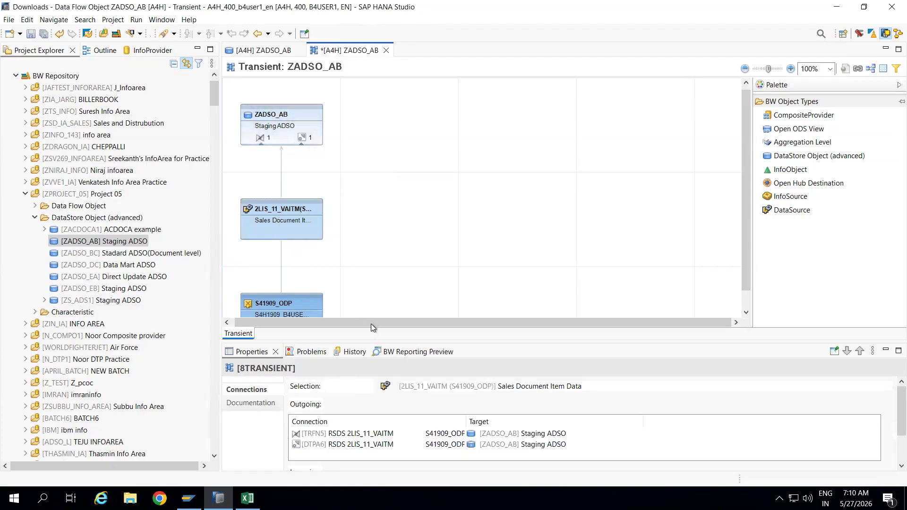
left_click_drag(463, 341, 462, 369)
mouse_move(293, 228)
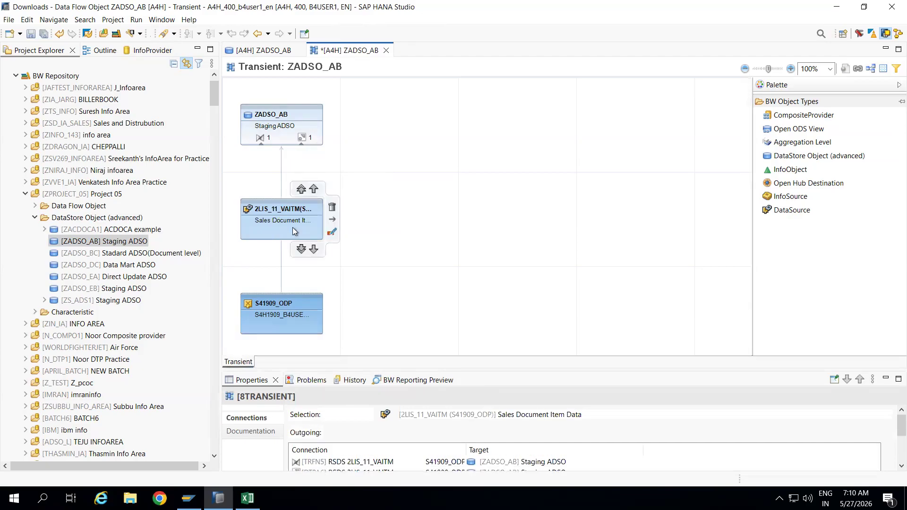
mouse_move(276, 312)
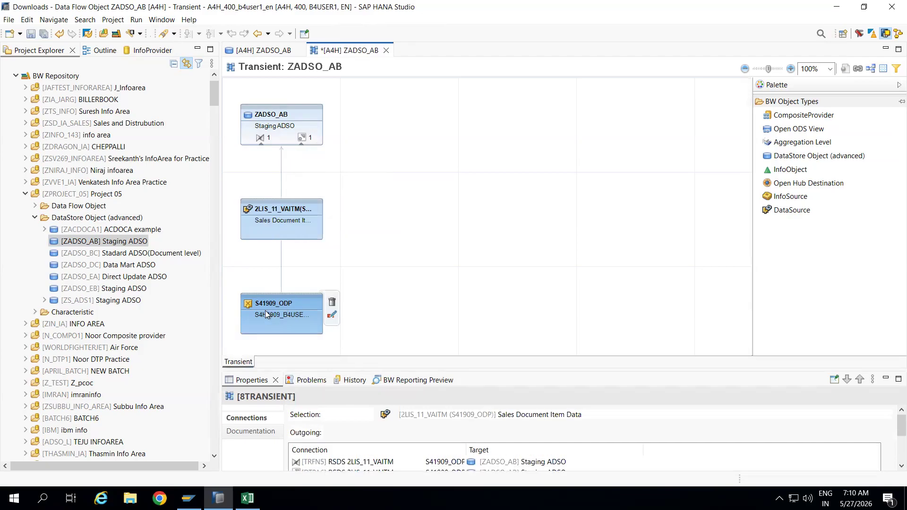
Create the transformation from DataSource 2LIS_11_VAITM (S41909_ODP) to ZADSO_AB with the proposed settings and open its rules.
left_click(261, 138)
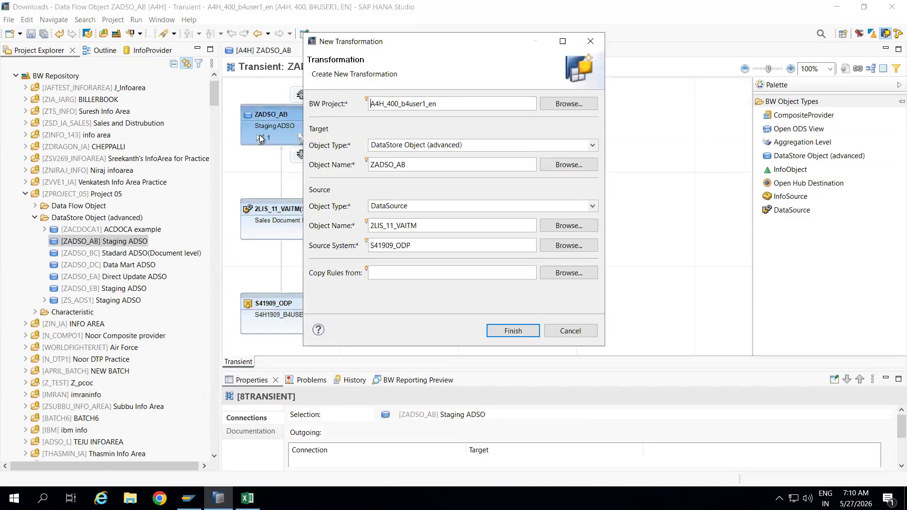
left_click(517, 330)
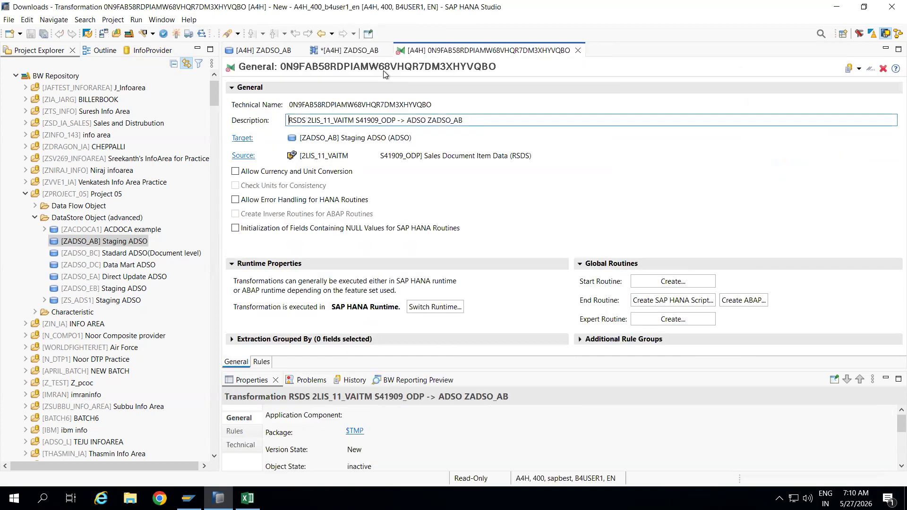
left_click(268, 363)
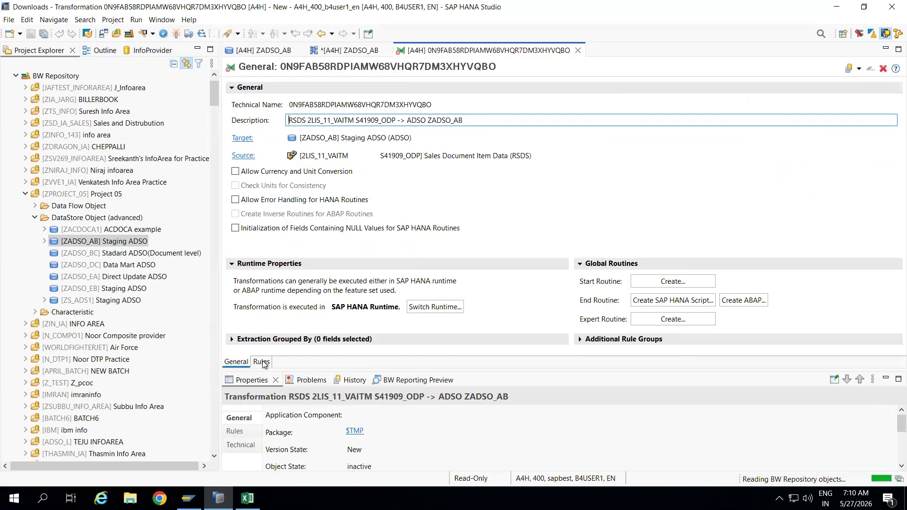
left_click(524, 241)
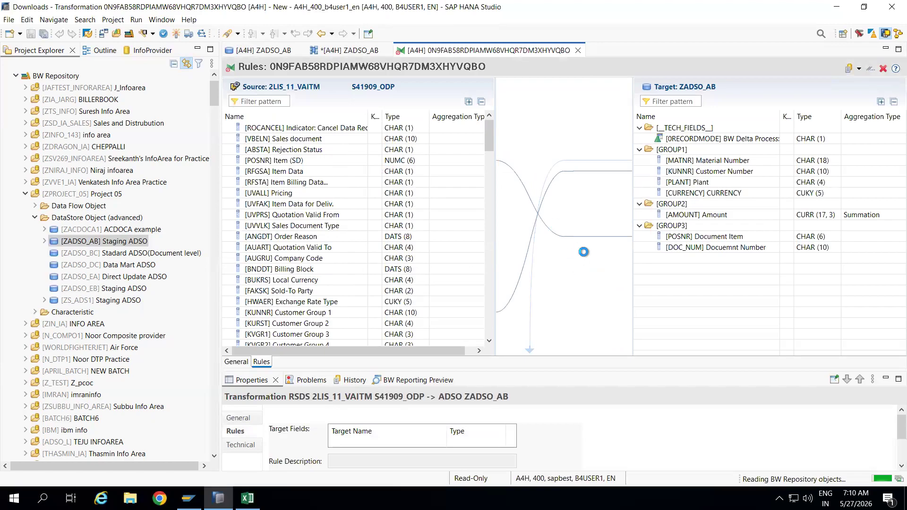
Trace the mapping of the target field MATNR through the source field list.
left_click(672, 160)
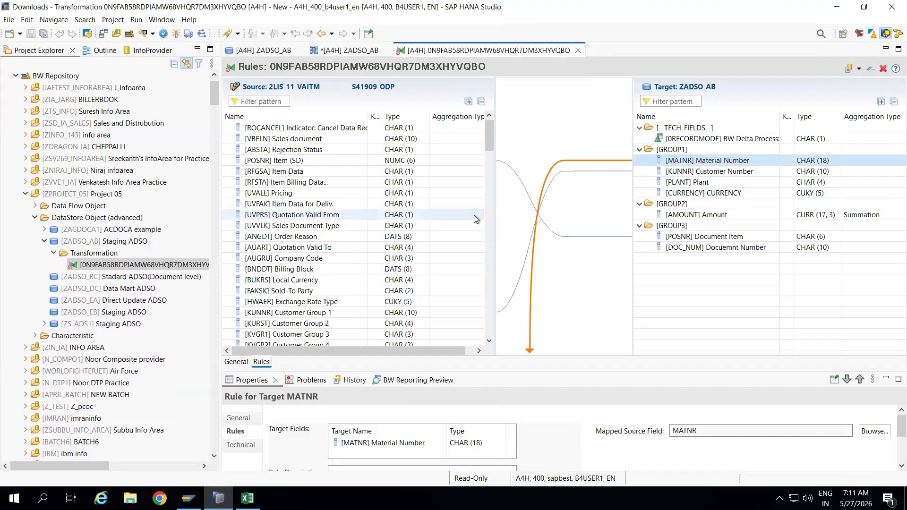
left_click(489, 222)
left_click(489, 240)
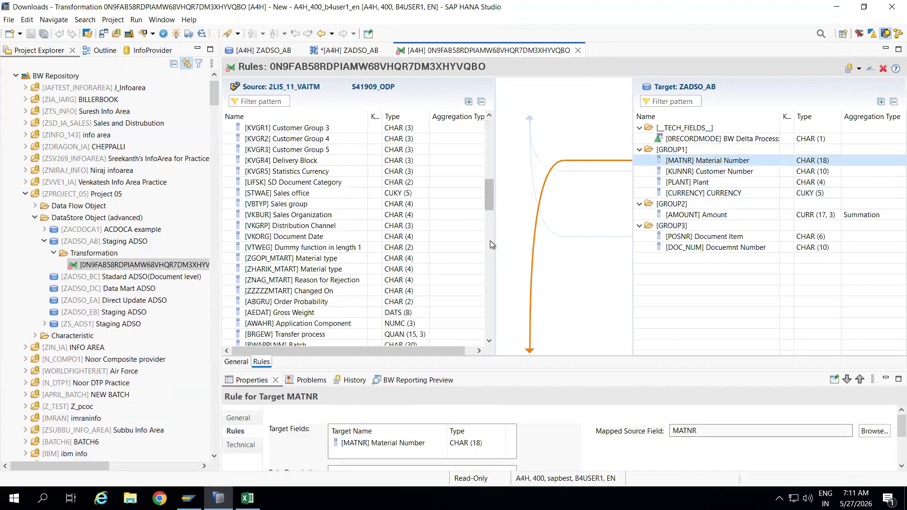
left_click(491, 263)
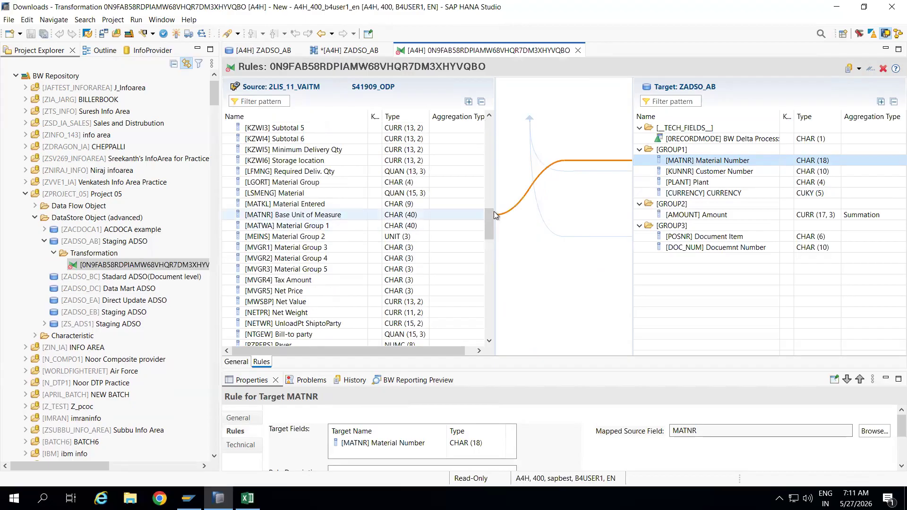
left_click_drag(489, 222, 489, 129)
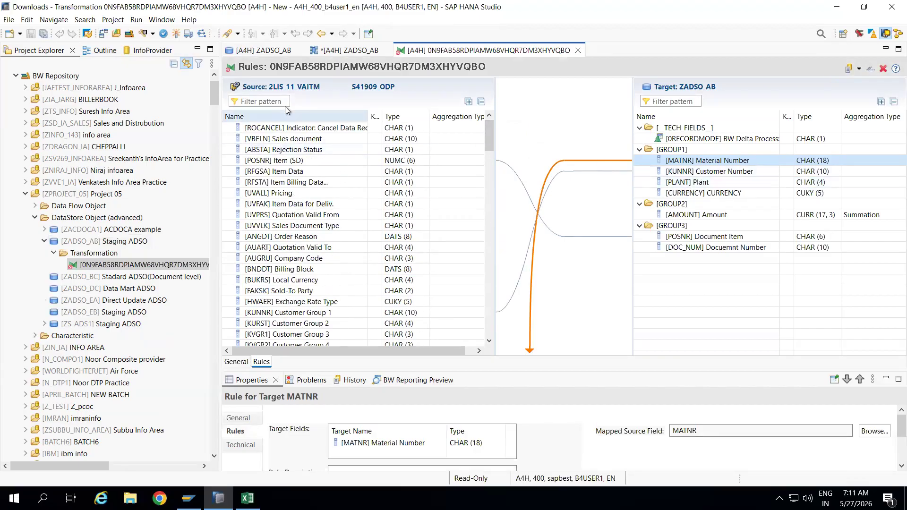
Filter the source fields by werks and map WERKS to the target field PLANT.
left_click(265, 98)
type("werks")
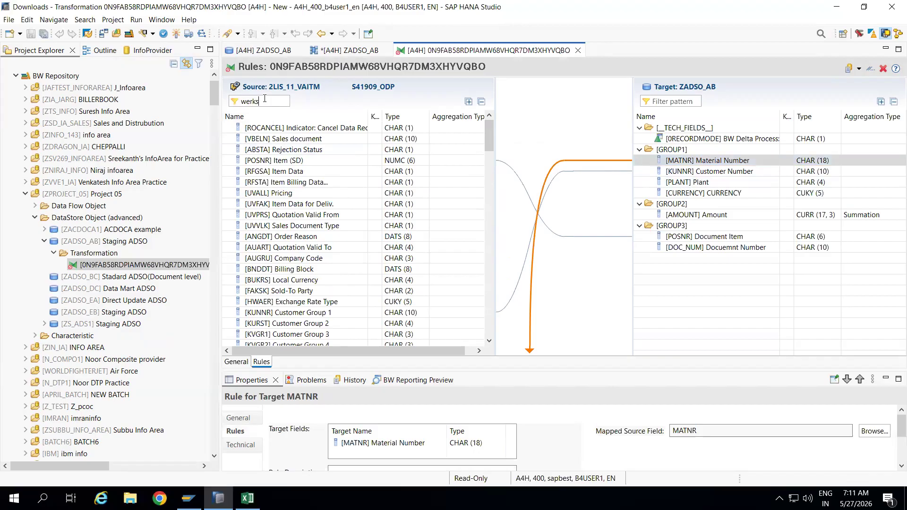
left_click_drag(477, 132, 649, 188)
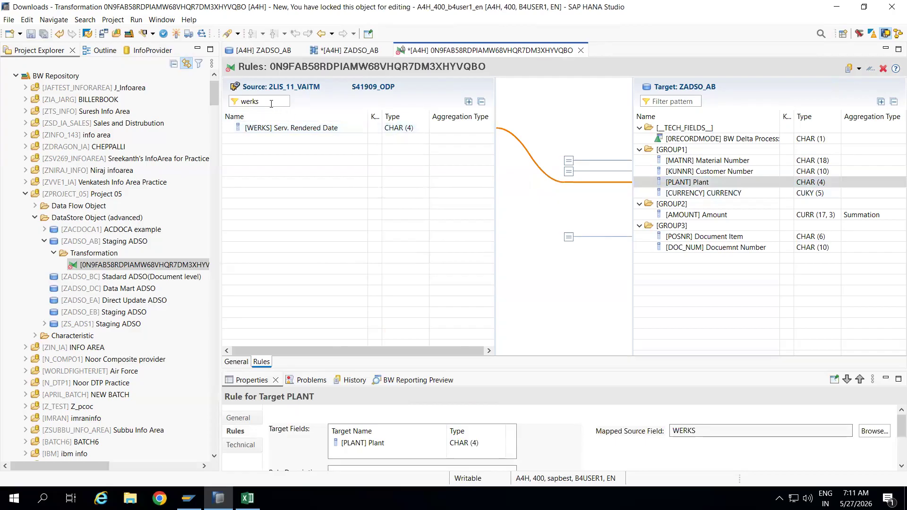
Filter the source fields by NETWR and map NETWR to the target field AMOUNT.
key("BackSpace")
key("BackSpace")
key("BackSpace")
key("BackSpace")
type("NETWR")
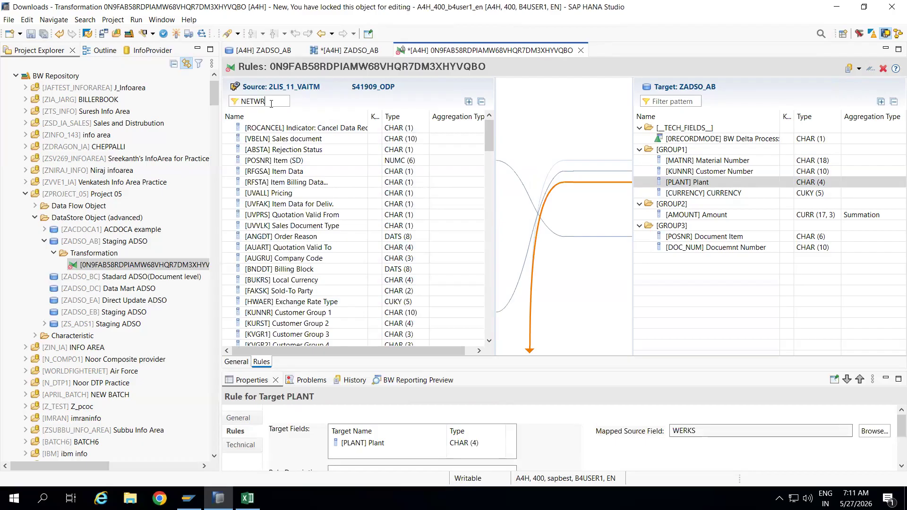
left_click_drag(461, 127, 631, 216)
left_click_drag(475, 128, 667, 215)
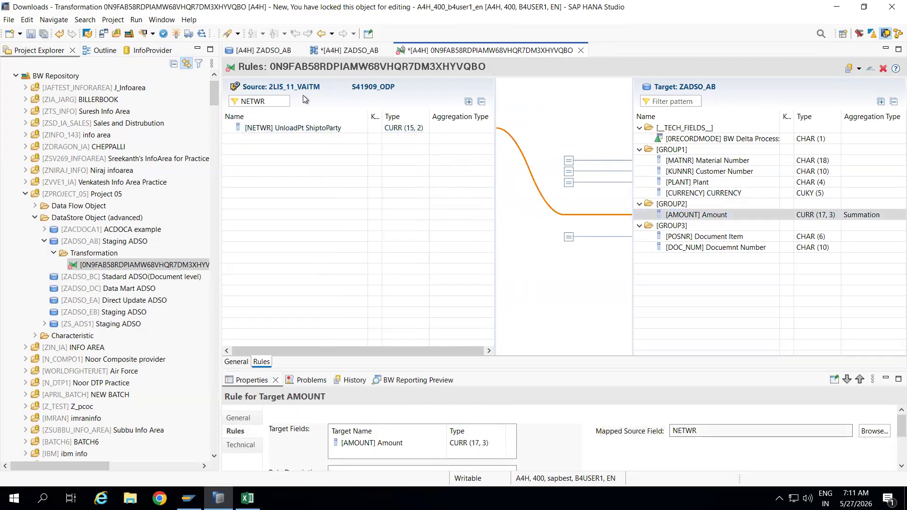
Filter the source fields by POSNR to check its mapping to the target document item.
key("BackSpace")
key("BackSpace")
key("BackSpace")
key("BackSpace")
key("BackSpace")
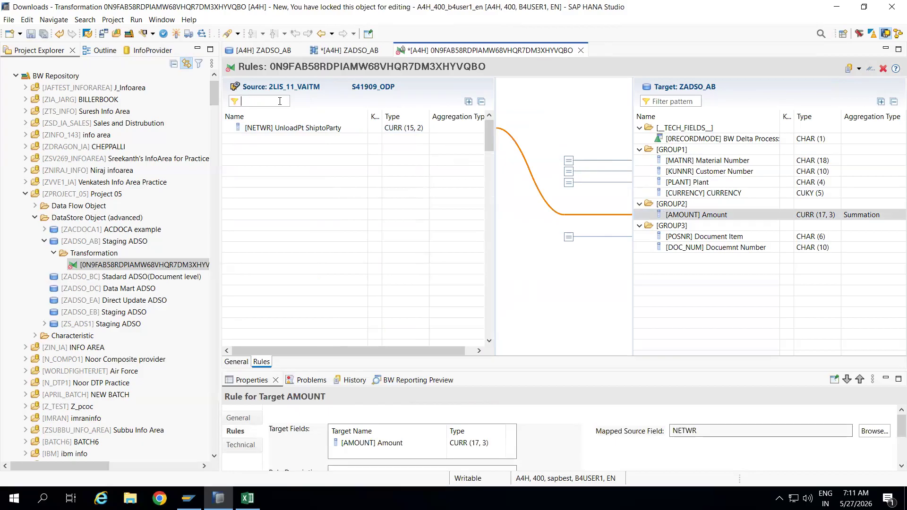
type("POSNR")
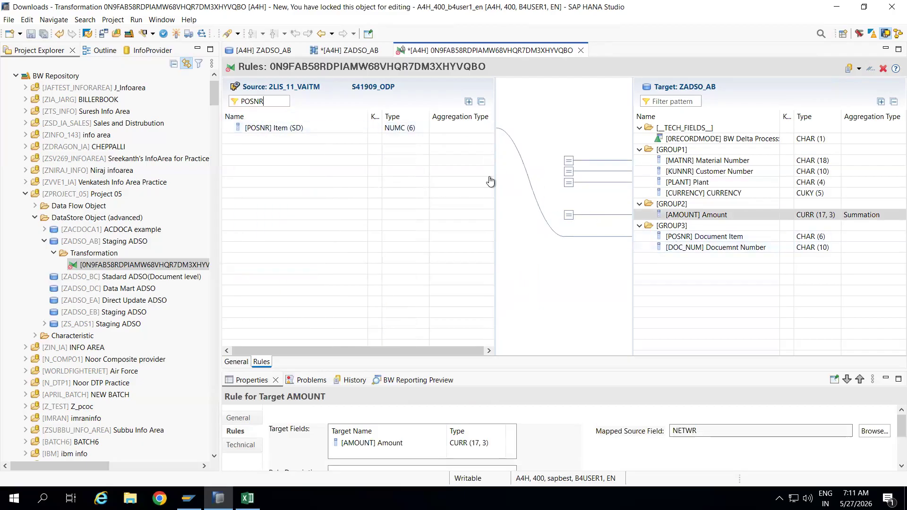
Filter the source fields by VBELN and map VBELN to the target field DOC_NUM.
key("BackSpace")
key("BackSpace")
key("BackSpace")
key("BackSpace")
key("BackSpace")
type("VBELN")
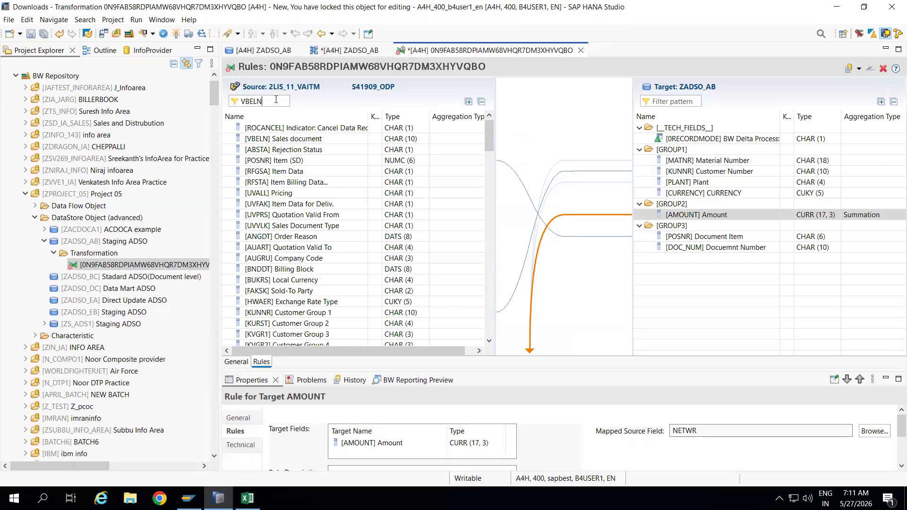
left_click_drag(480, 126, 653, 248)
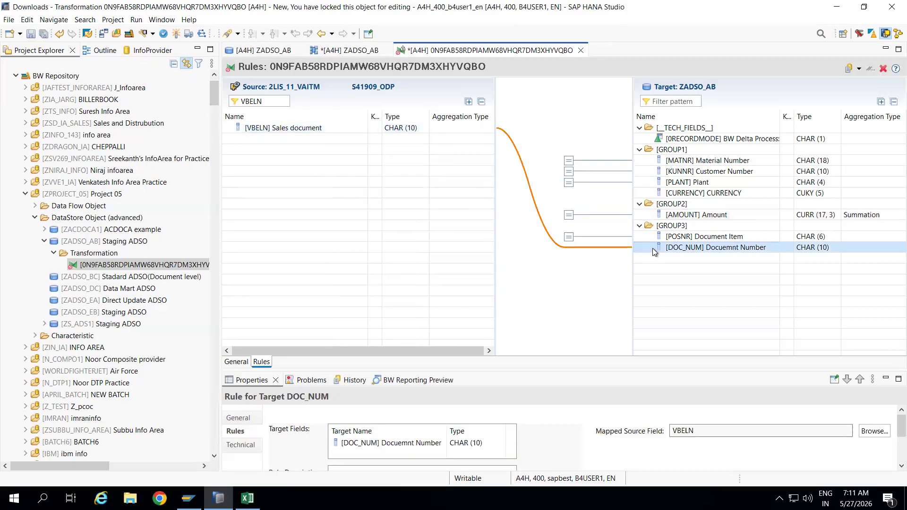
Clear the source field filter, then activate the transformation and close it.
key("BackSpace")
key("BackSpace")
key("BackSpace")
key("BackSpace")
key("BackSpace")
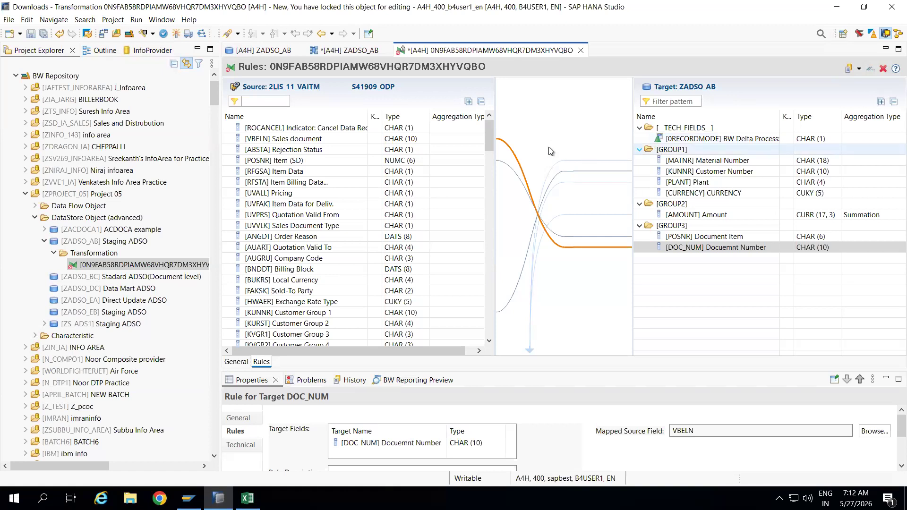
left_click(176, 34)
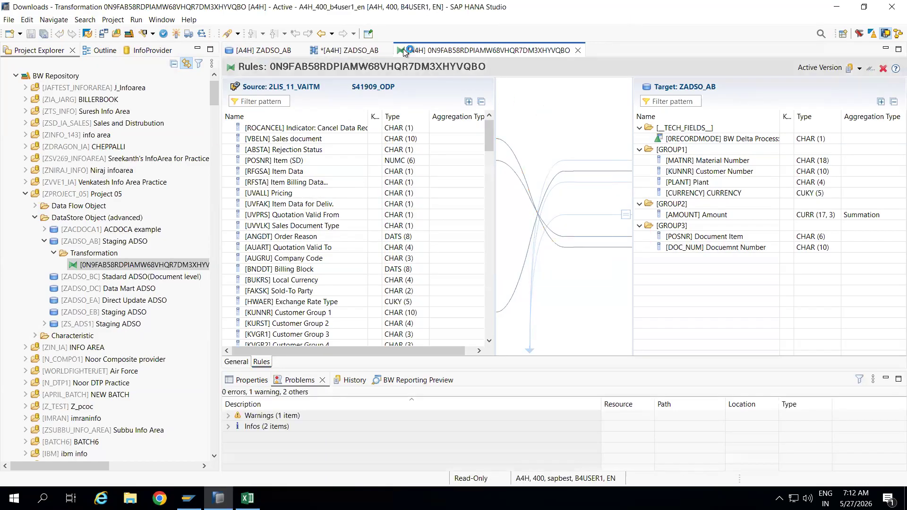
left_click(579, 50)
Create a data transfer process from 2LIS_11_VAITM (S41909_ODP) to ZADSO_AB with the proposed settings and open its extraction settings.
left_click(305, 141)
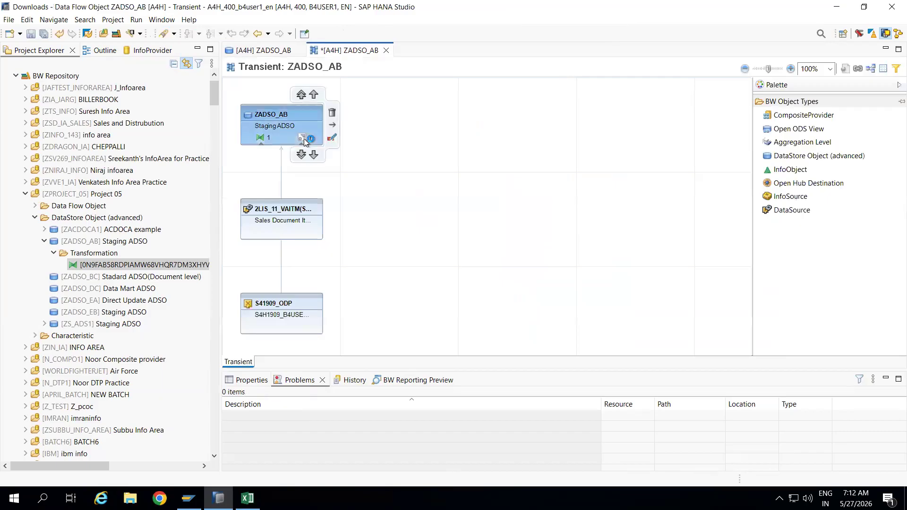
left_click(303, 138)
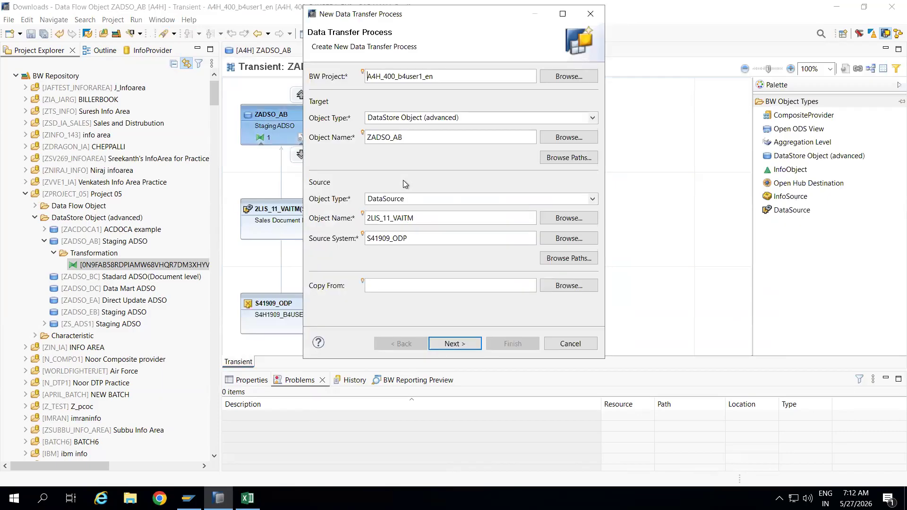
left_click(455, 344)
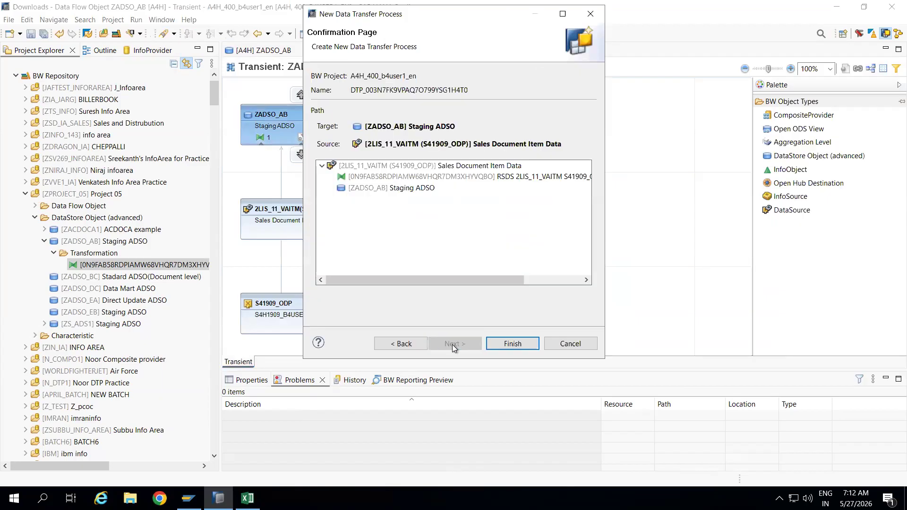
left_click(507, 343)
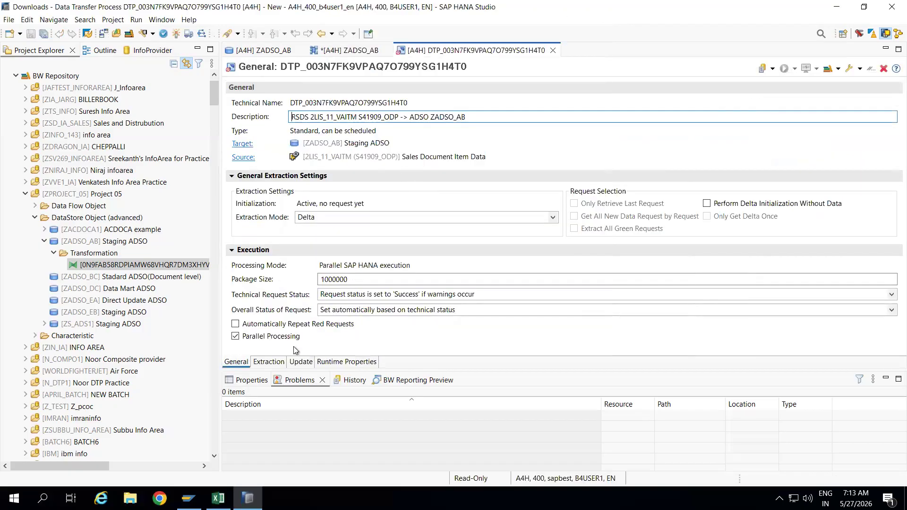
left_click(268, 362)
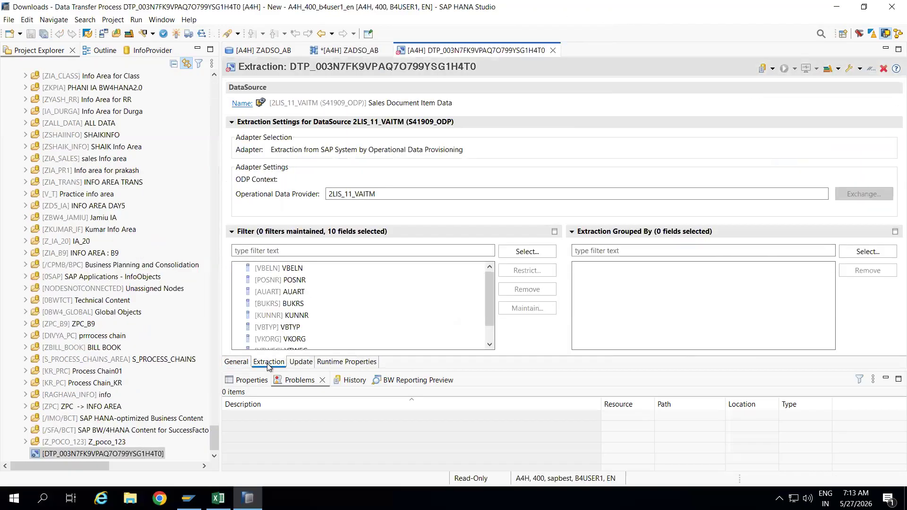
Set the data transfer process's extraction mode to Full in its general settings.
left_click(237, 362)
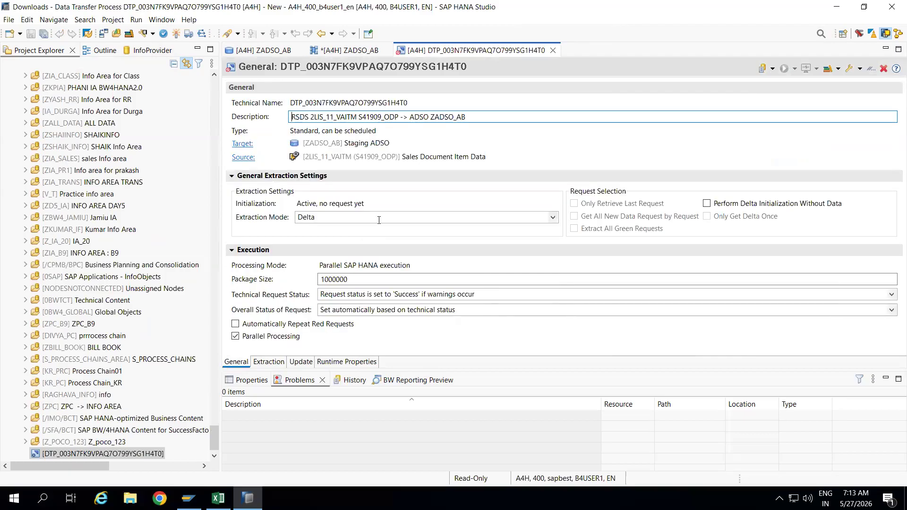
left_click(378, 218)
left_click(334, 236)
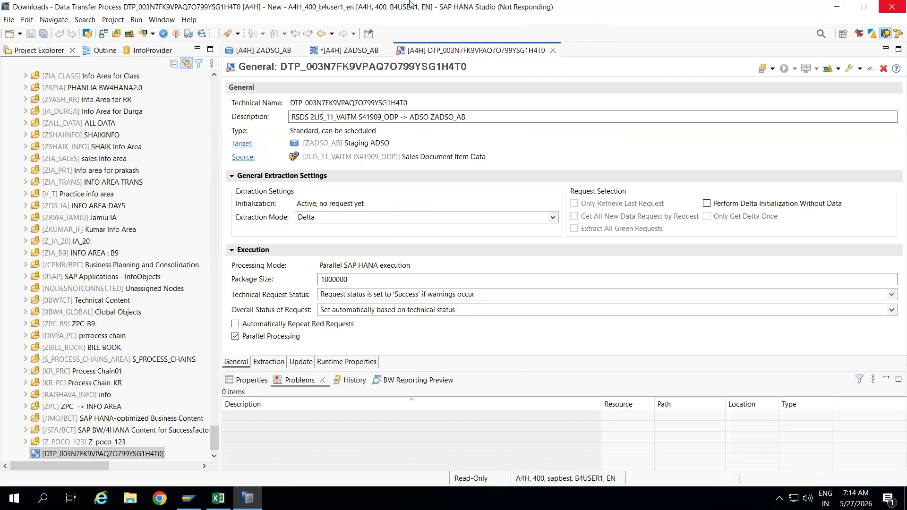
Check the Wi-Fi connection on the local desktop and return to the remote SAP HANA Studio session.
mouse_move(494, 16)
left_click(546, 10)
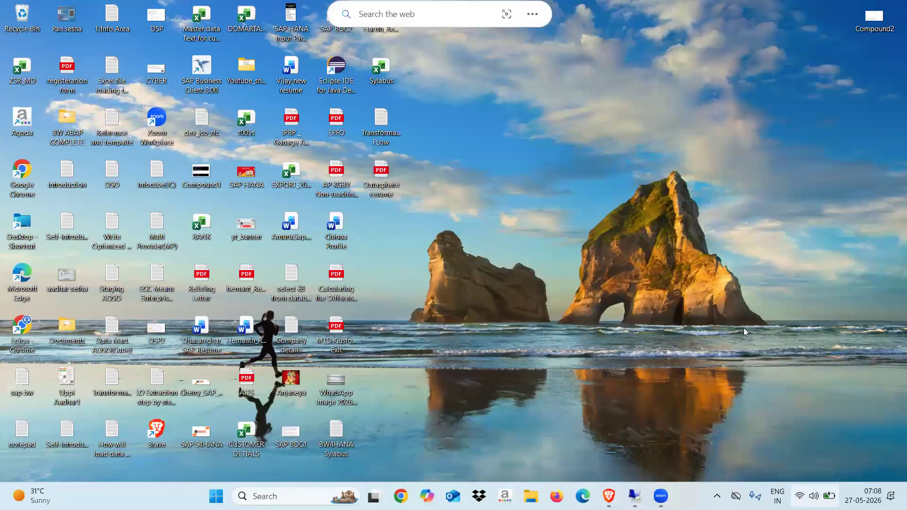
key("super+a")
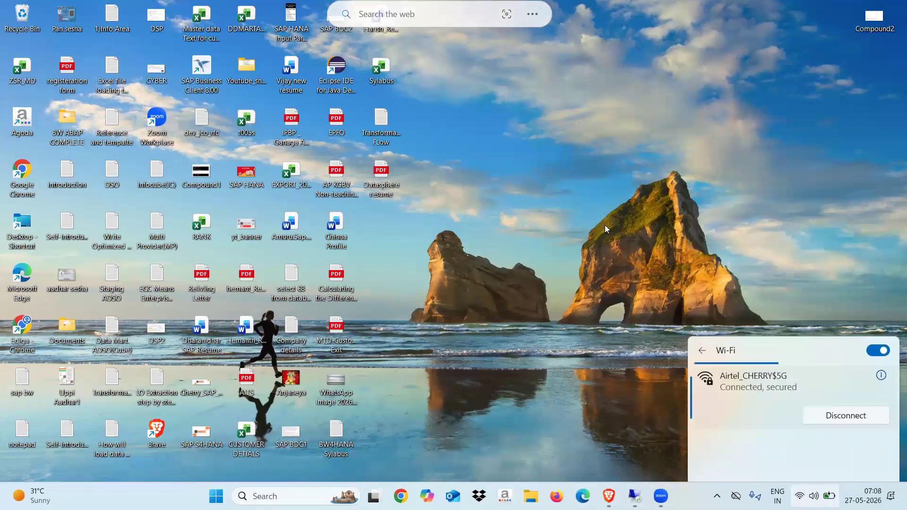
left_click(607, 229)
left_click(632, 490)
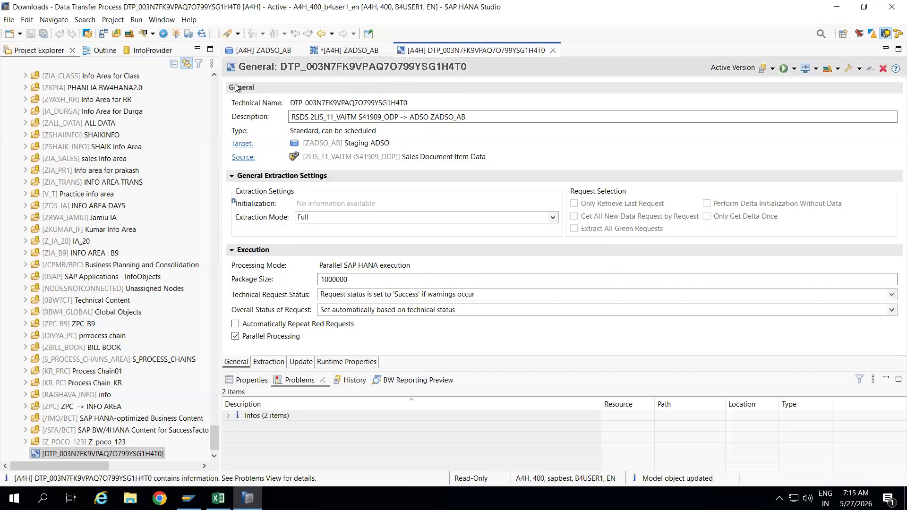
Execute the activated data transfer process in the background.
left_click(784, 70)
left_click(381, 251)
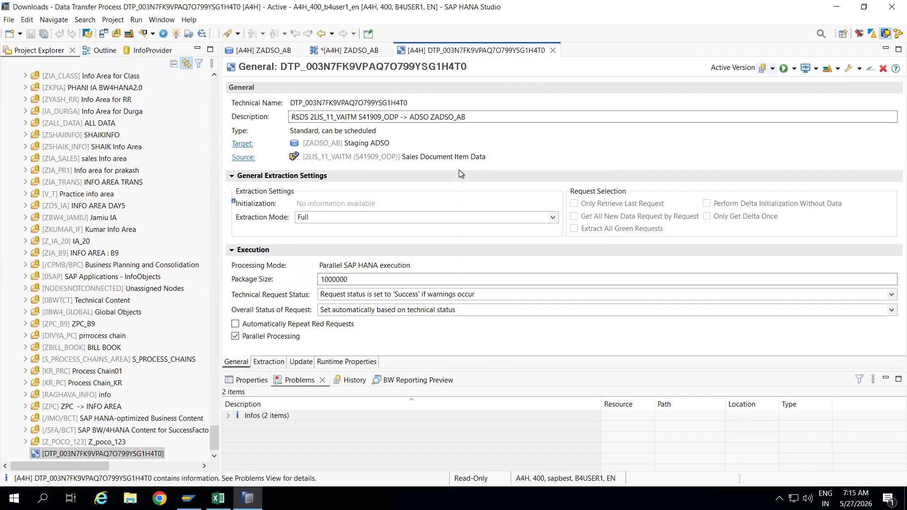
Switch to SAP Logon and log on to client 400 with the user name and account password, acknowledging the license notice.
left_click(188, 499)
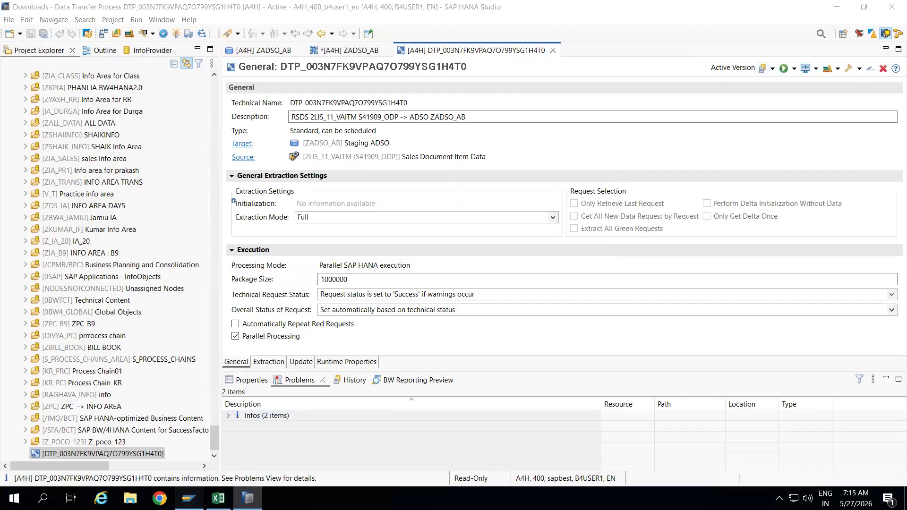
double_click(362, 130)
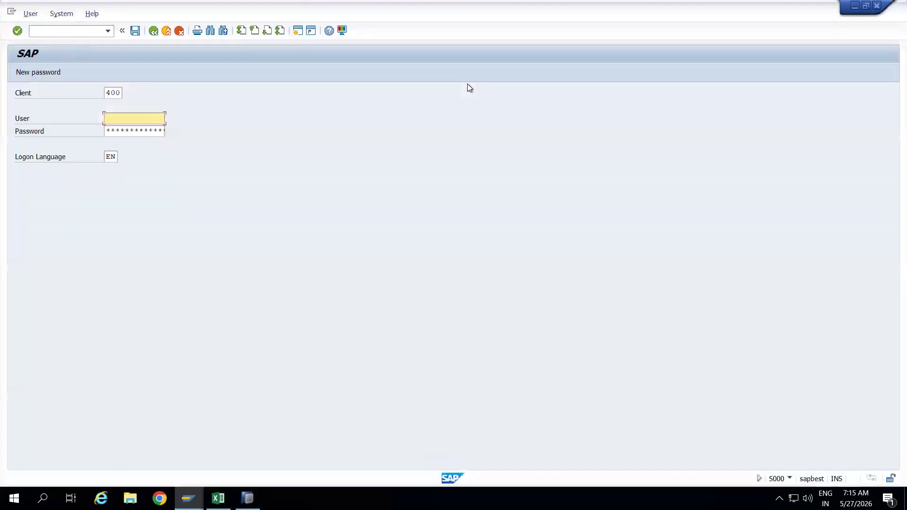
left_click(150, 119)
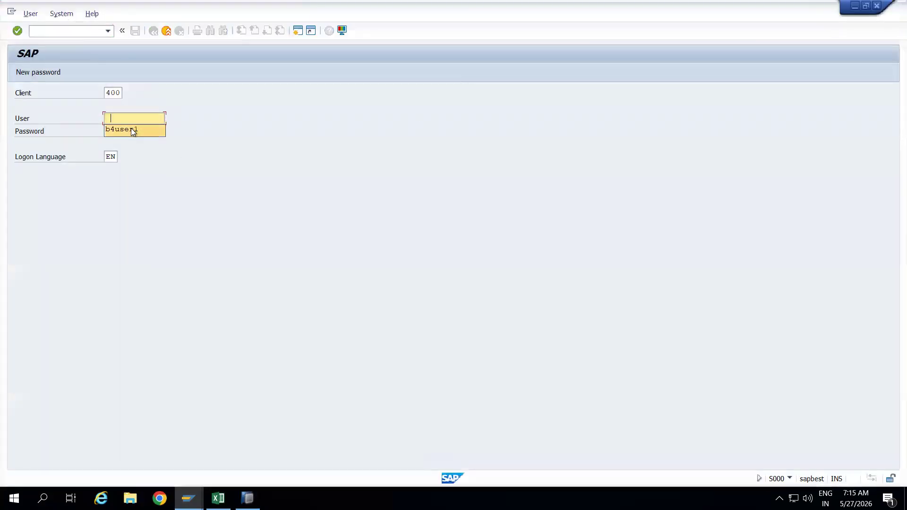
left_click(126, 130)
left_click(141, 130)
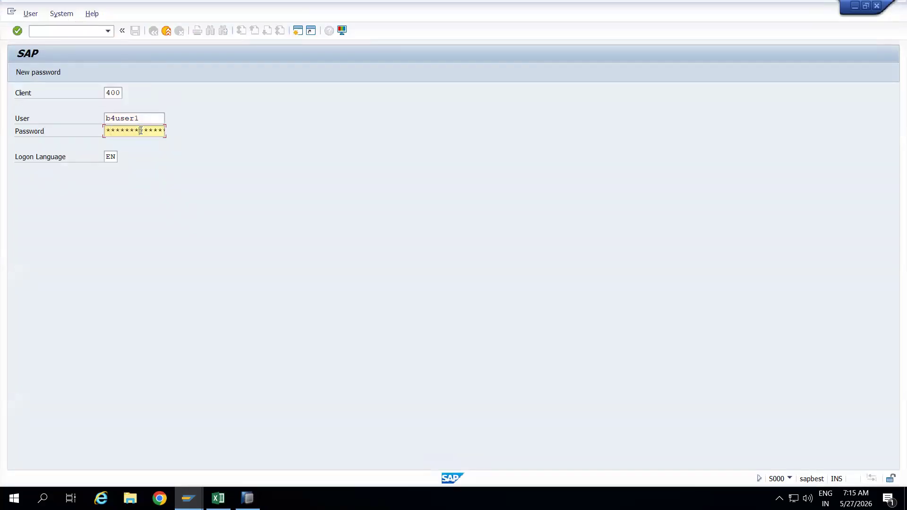
key("Return")
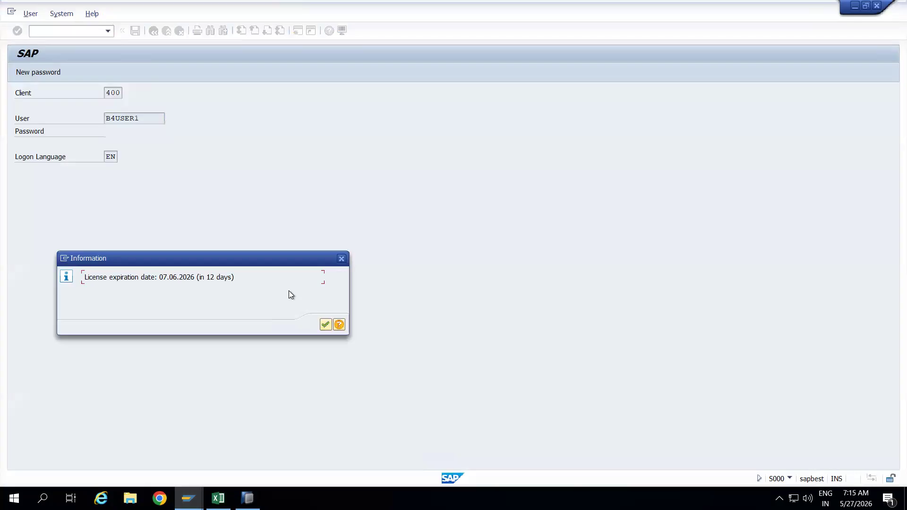
left_click(325, 325)
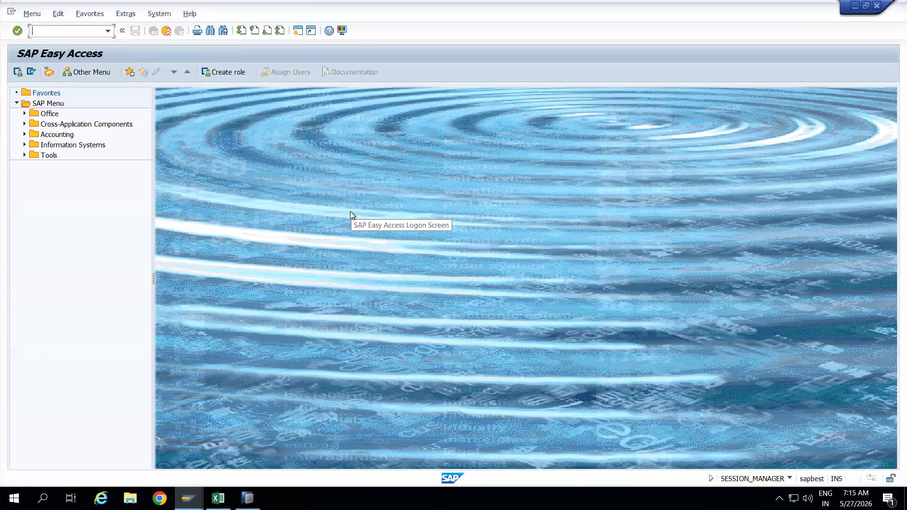
Start transaction RSMNG from SAP Easy Access.
key("alt+Tab")
left_click(470, 83)
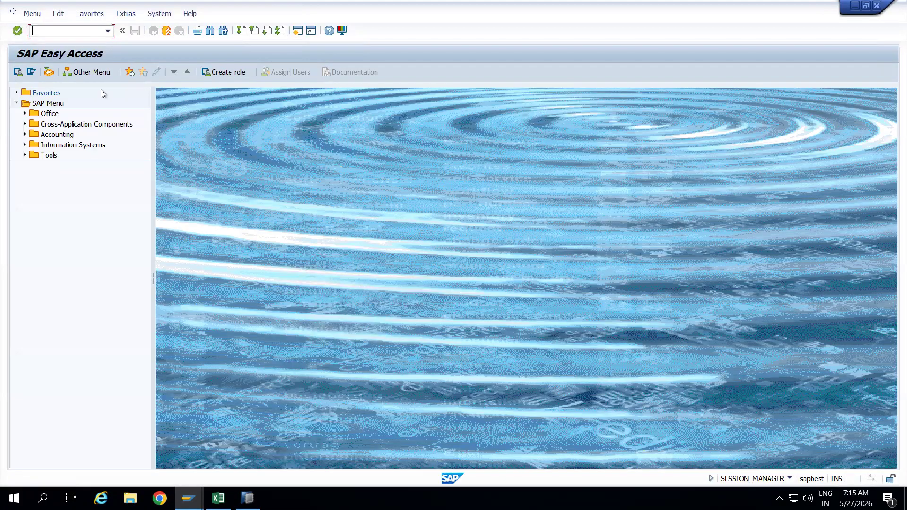
type("RSMNG")
key("Return")
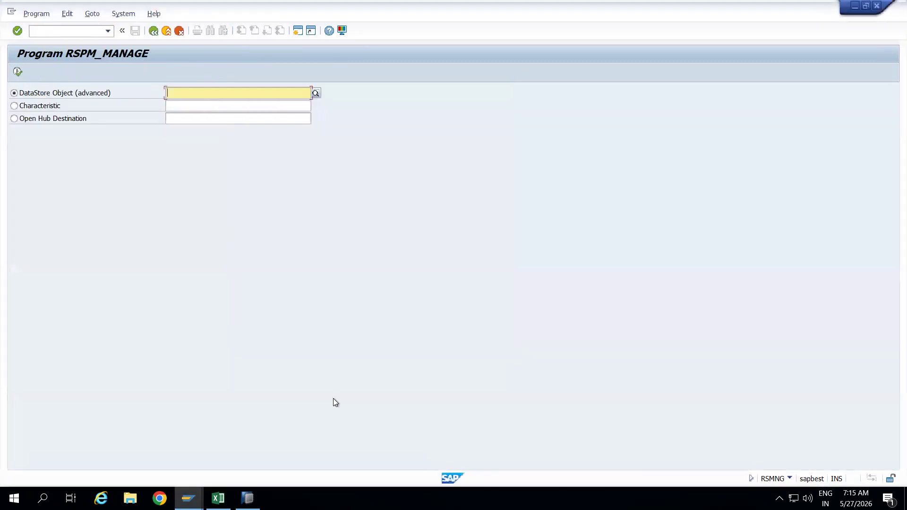
Copy the name ZADSO_AB from the DTP description, open its request management in RSMNG and refresh the request list.
key("alt+Tab")
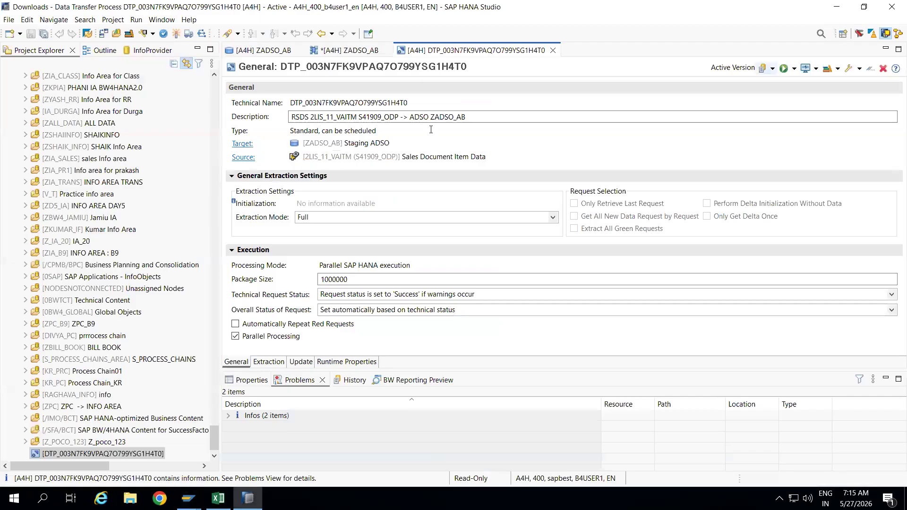
left_click_drag(465, 116, 431, 117)
key("ctrl+c")
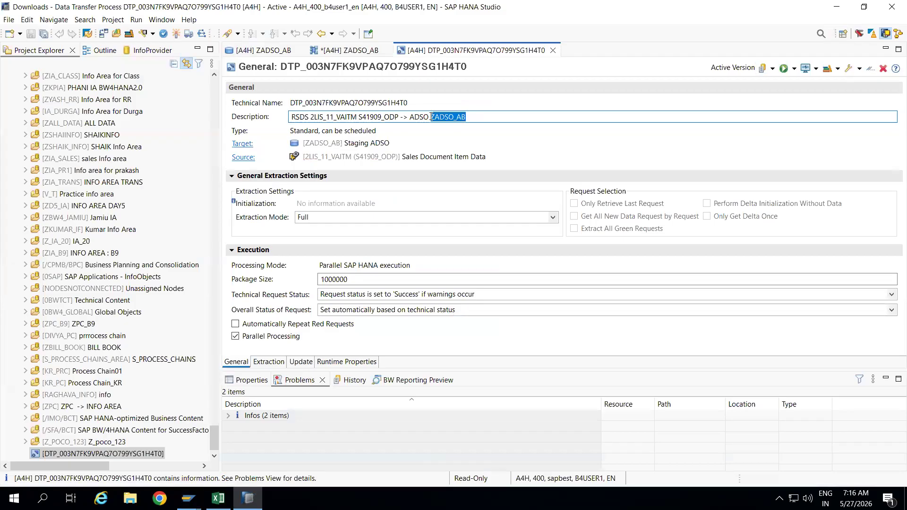
key("alt+Tab")
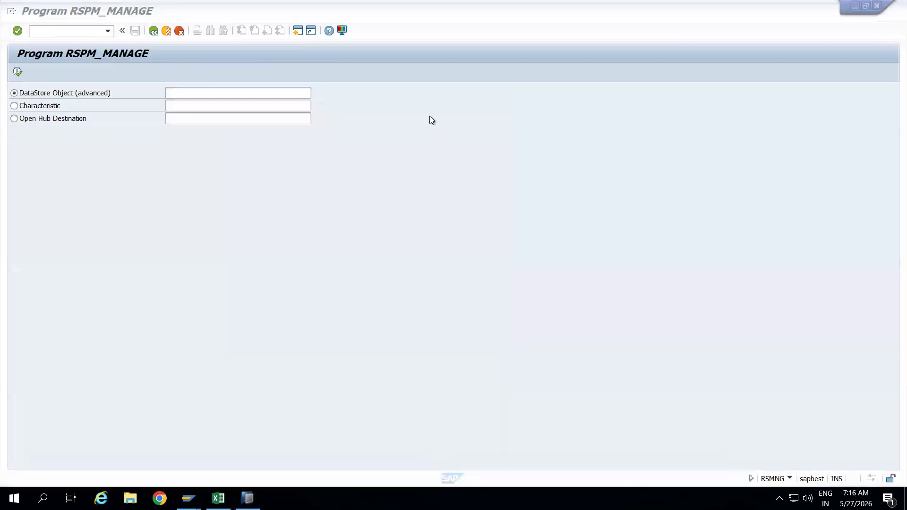
key("ctrl+v")
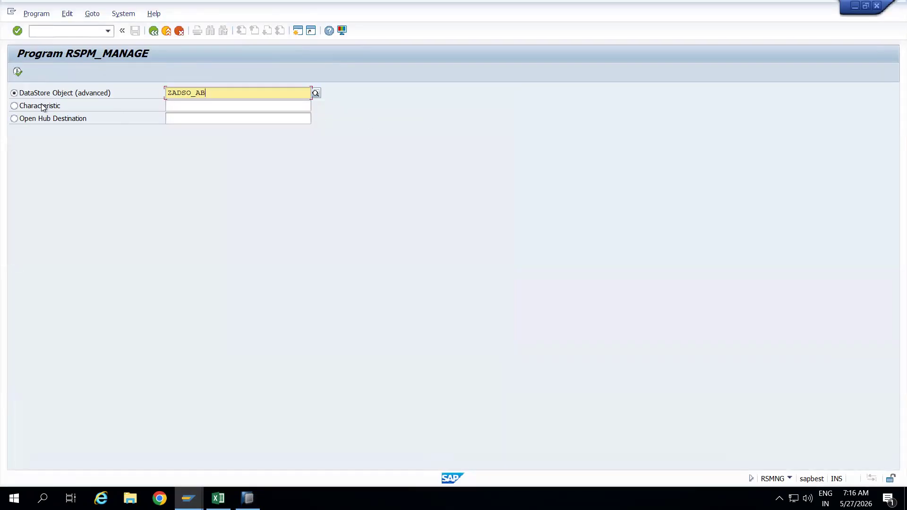
left_click(18, 72)
left_click(327, 338)
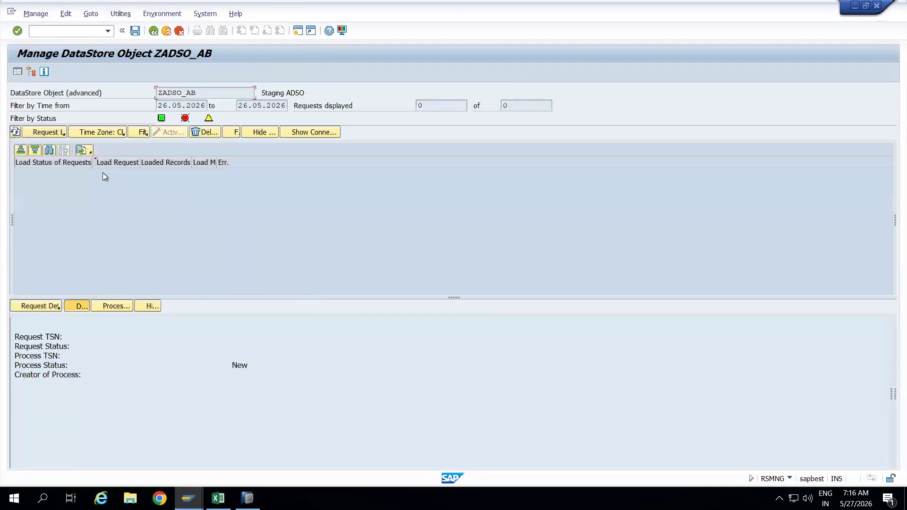
left_click(16, 133)
Return to SAP HANA Studio and run the data transfer process to ZADSO_AB in the background once more.
key("alt+Tab")
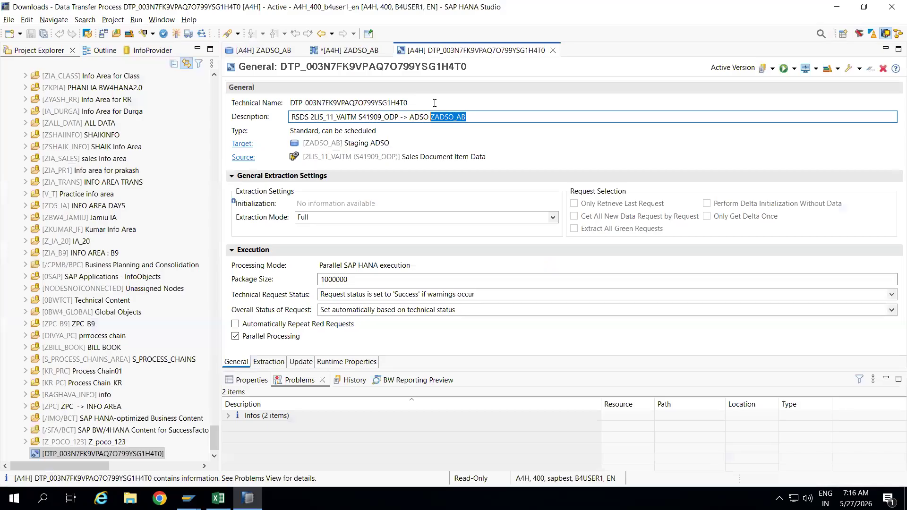
left_click(480, 119)
left_click(783, 71)
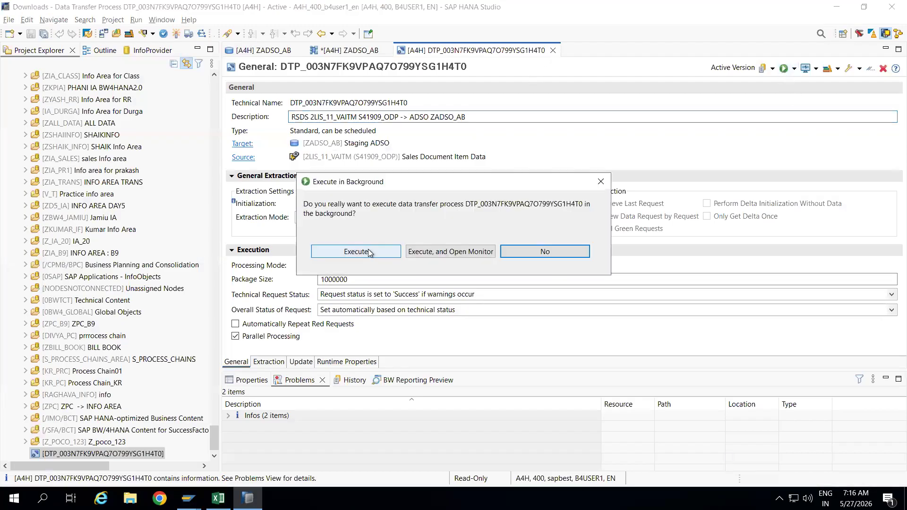
left_click(370, 254)
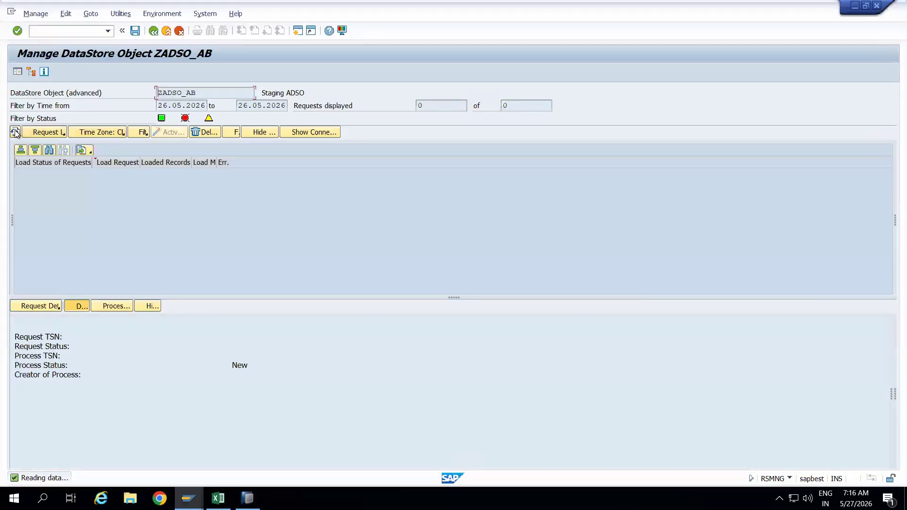
Refresh the ZADSO_AB request list in SAP GUI repeatedly to check for the load request.
left_click(16, 133)
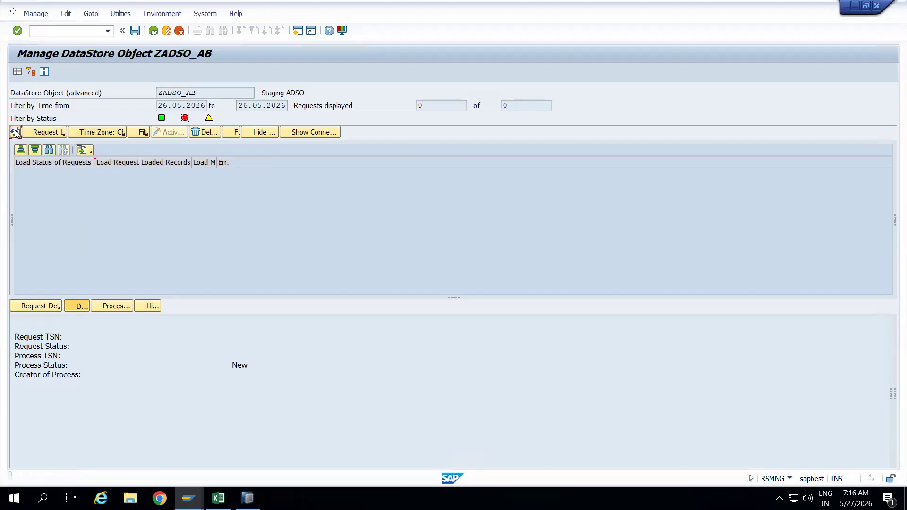
left_click(16, 133)
left_click(16, 133)
left_click(16, 133)
left_click(16, 133)
left_click(16, 133)
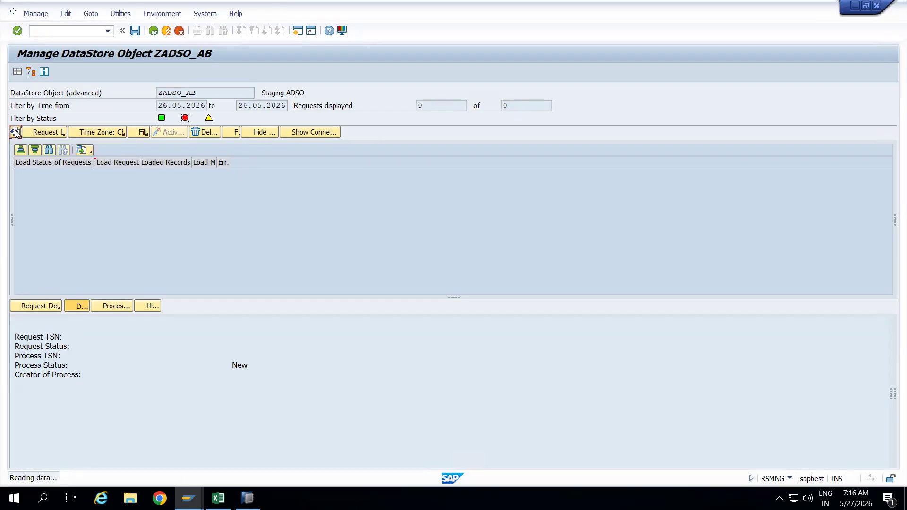
left_click(15, 133)
left_click(16, 134)
Return to SAP HANA Studio and close the data transfer process editor.
key("alt+Tab")
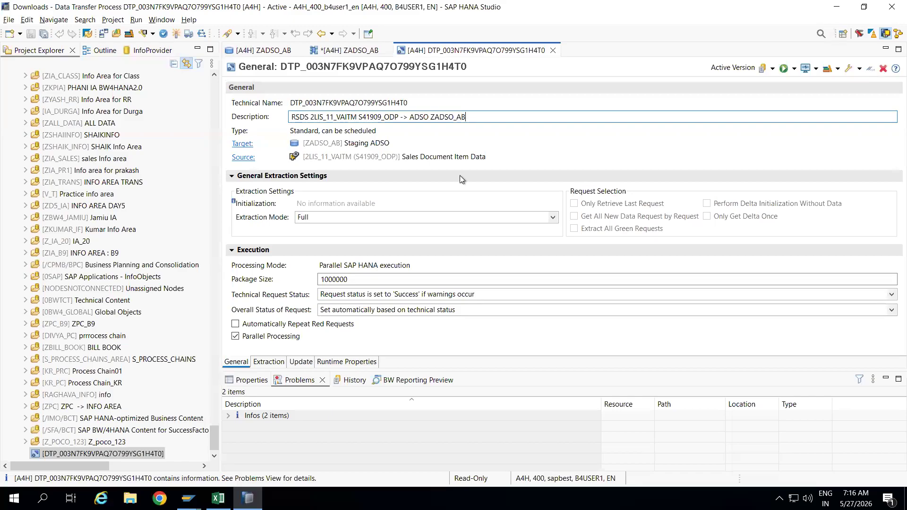
left_click(553, 50)
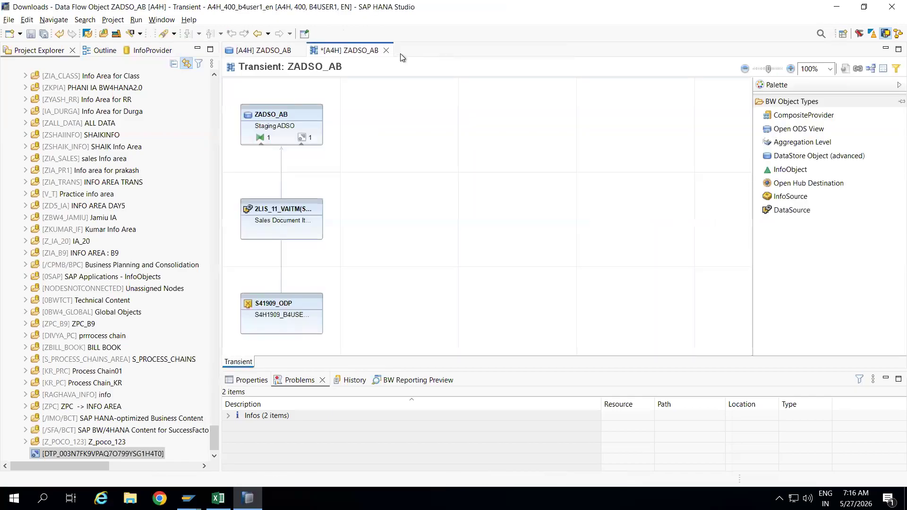
Try to delete the DataSource 2LIS_11_VAITM from the ZADSO_AB data flow.
left_click(287, 214)
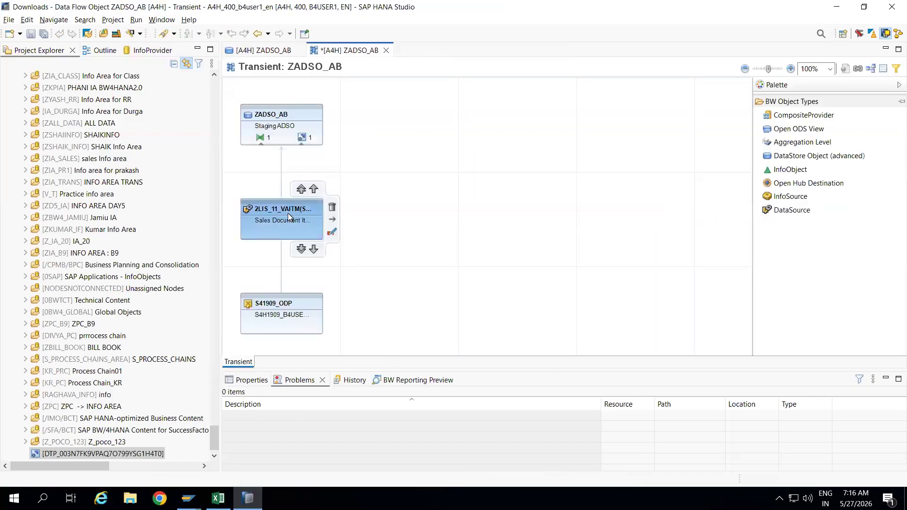
right_click(288, 213)
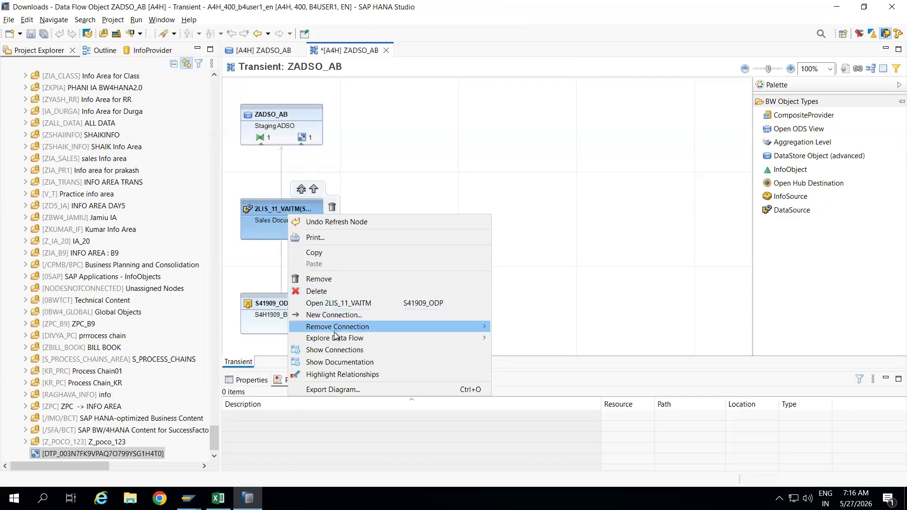
left_click(326, 292)
left_click(506, 254)
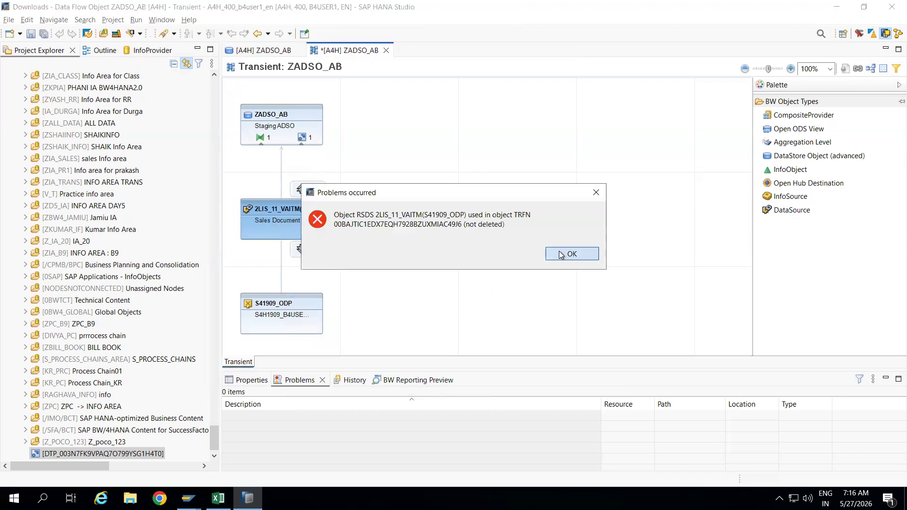
left_click(560, 251)
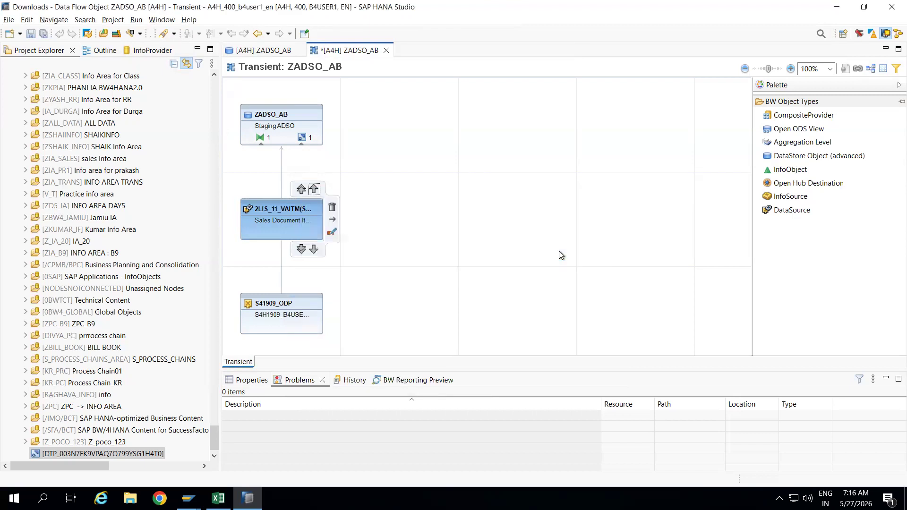
right_click(296, 131)
left_click(392, 117)
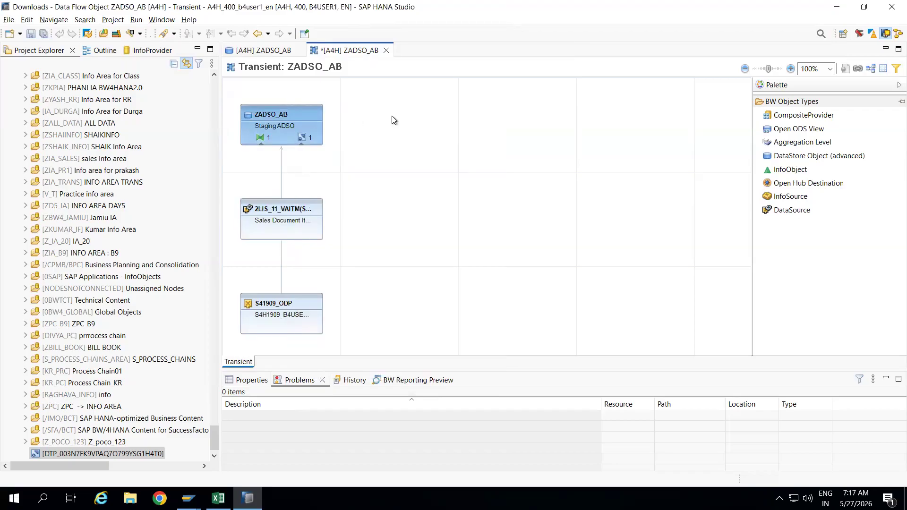
left_click(304, 139)
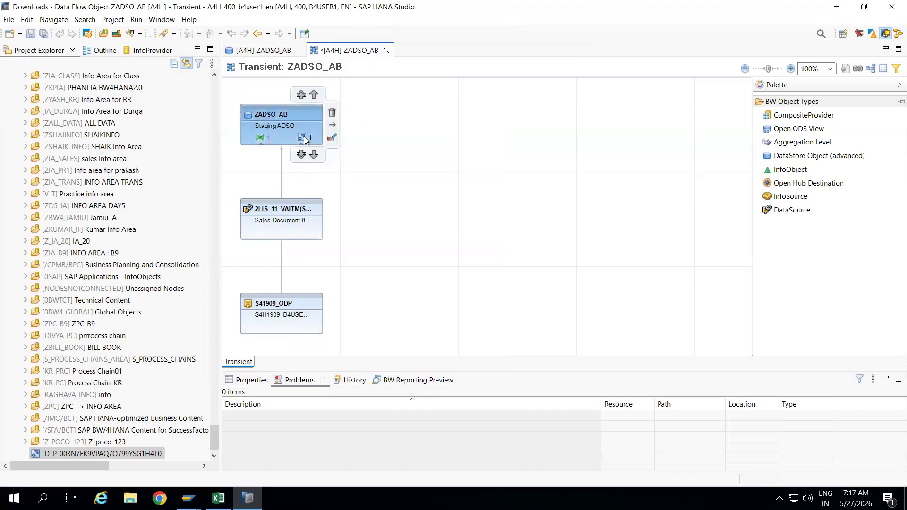
left_click(332, 112)
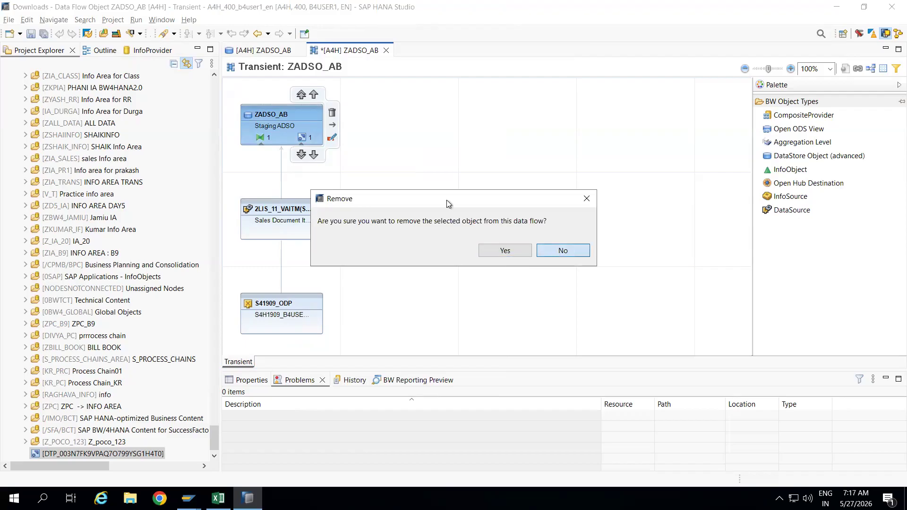
left_click(563, 251)
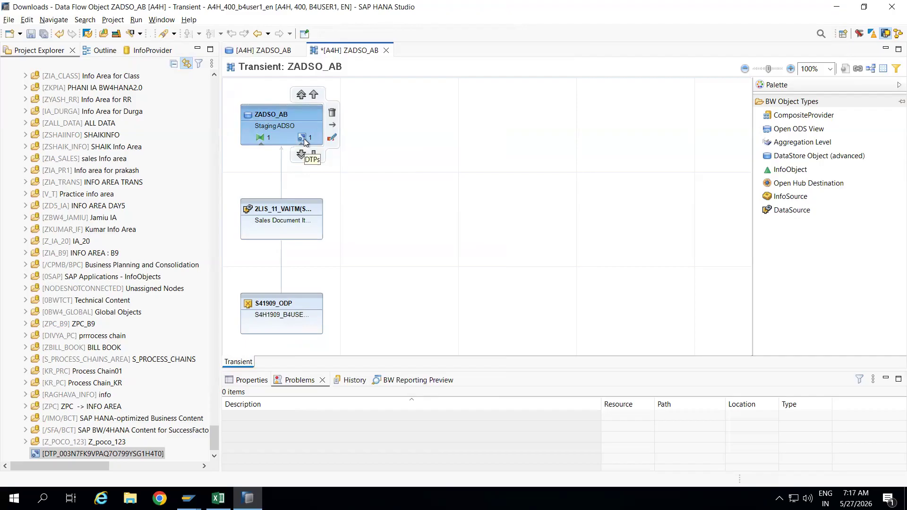
Remove the DataSource 2LIS_11_VAITM from the ZADSO_AB data flow.
left_click(301, 211)
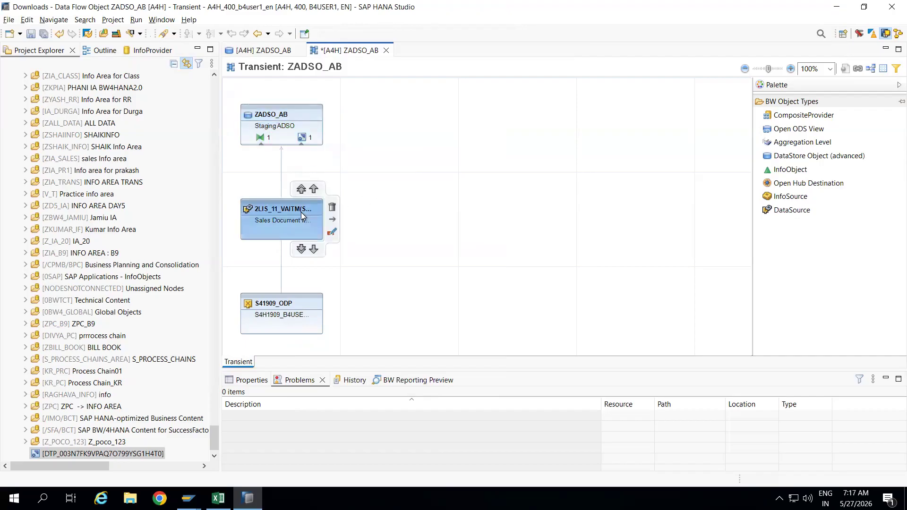
left_click(332, 207)
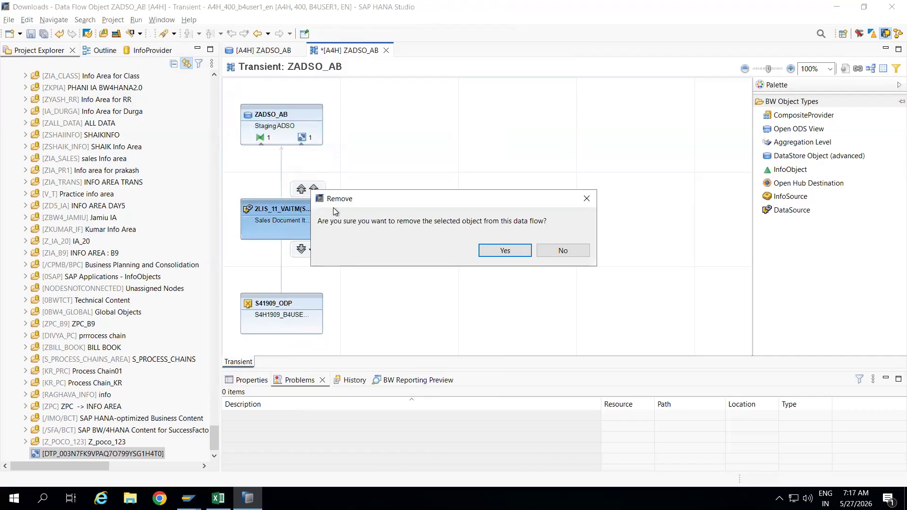
left_click(499, 248)
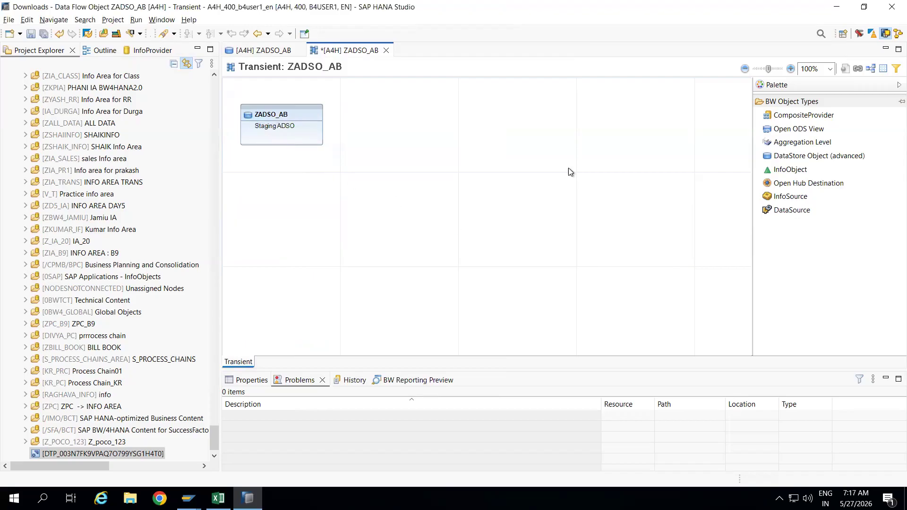
Add a DataSource node below ZADSO_AB and assign it 2LIS_11_VAITM from source system S42020_ODP.
left_click(791, 210)
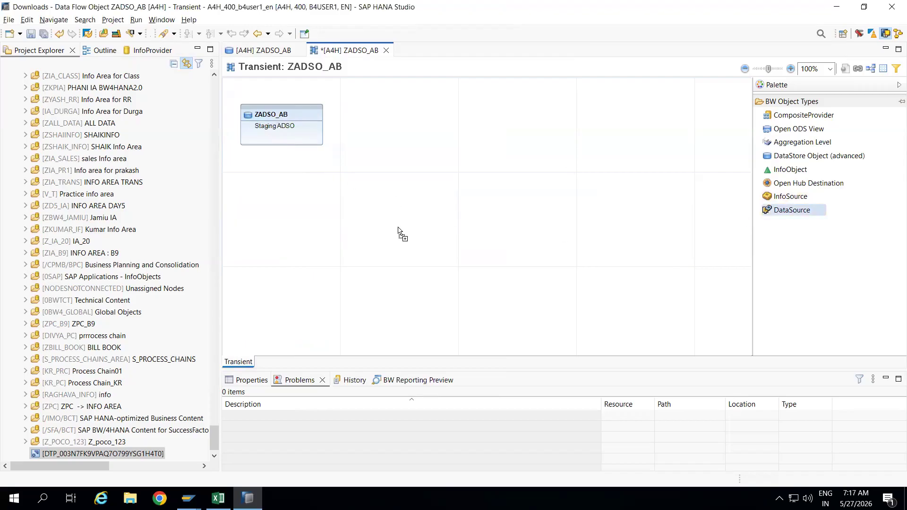
left_click(270, 232)
key("Return")
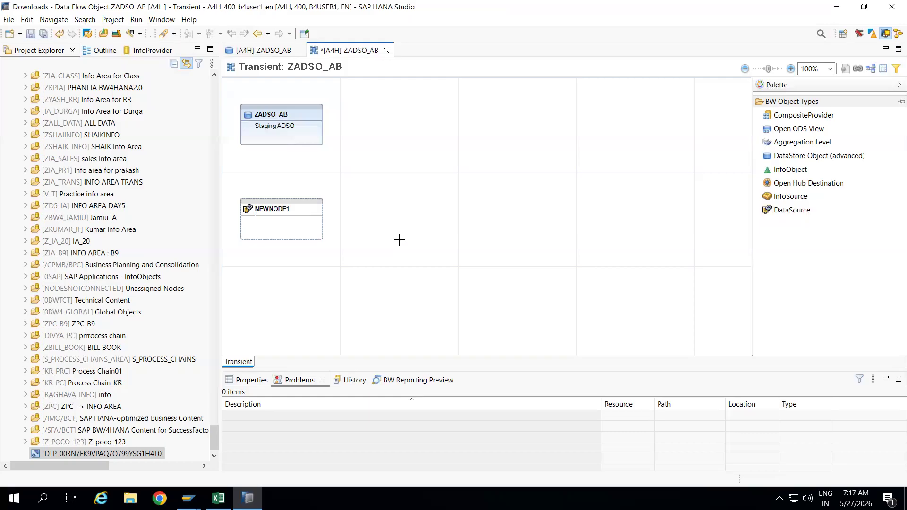
right_click(288, 213)
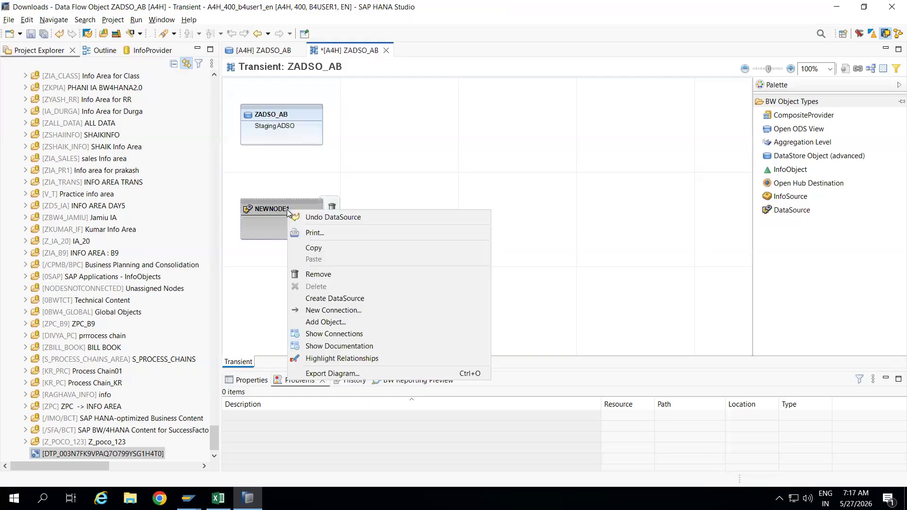
left_click(328, 322)
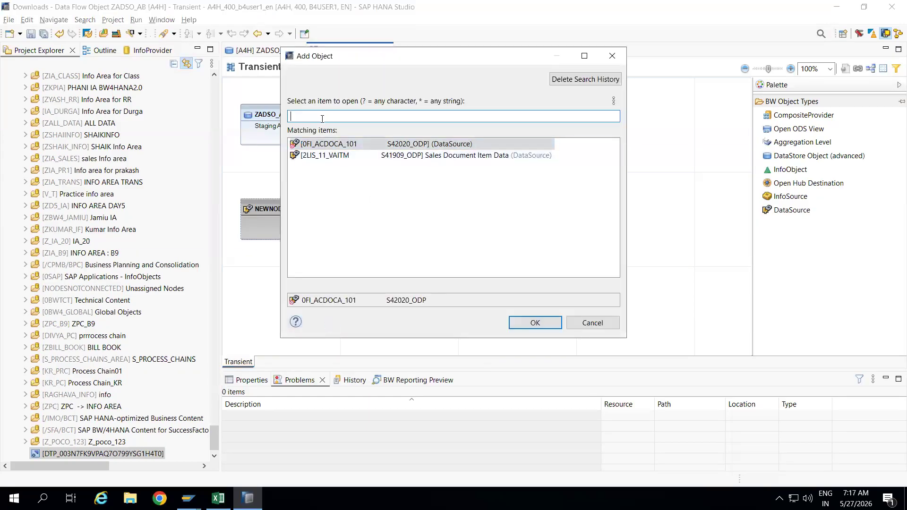
type("2LIS_11_VAITM")
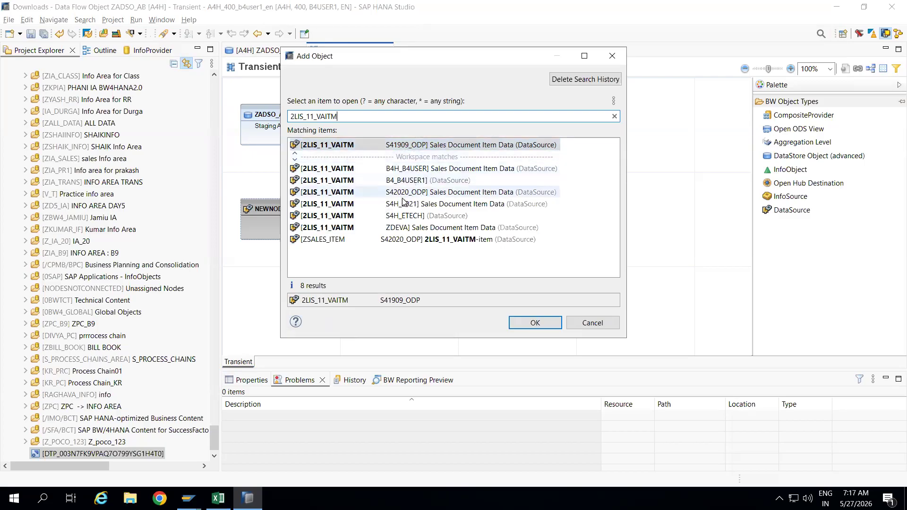
left_click(342, 194)
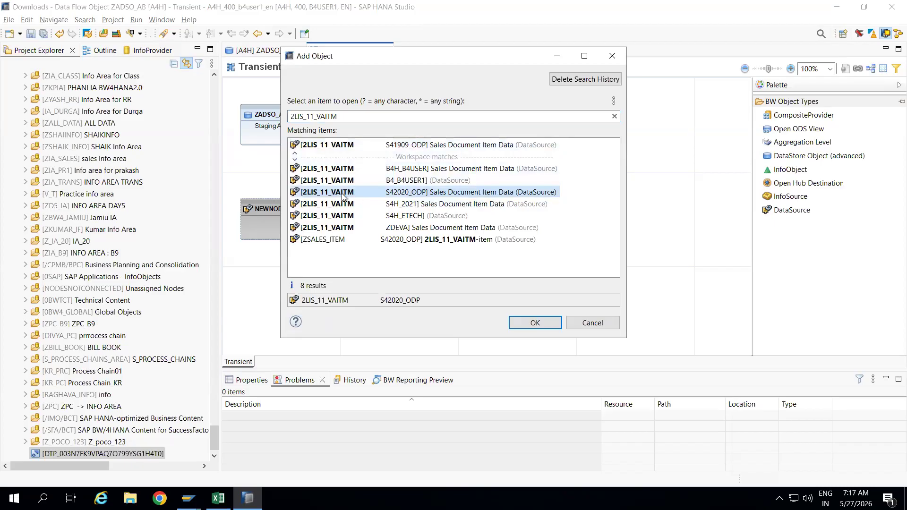
double_click(342, 195)
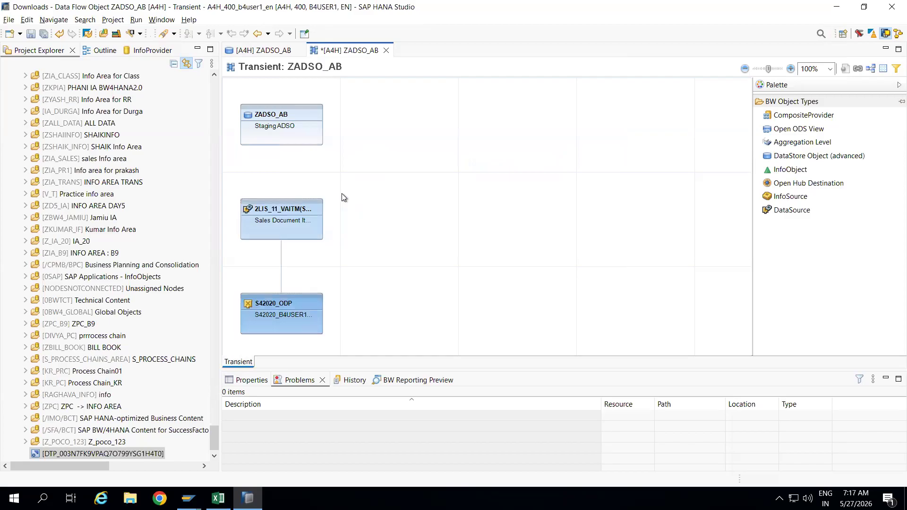
Connect 2LIS_11_VAITM to ZADSO_AB, then create and activate the transformation between them.
mouse_move(274, 199)
left_click_drag(274, 201, 276, 142)
double_click(266, 138)
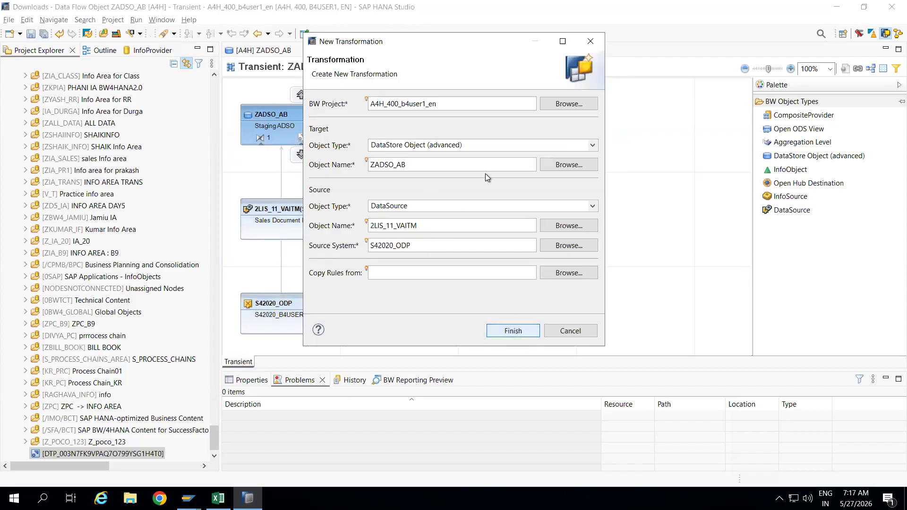
key("Return")
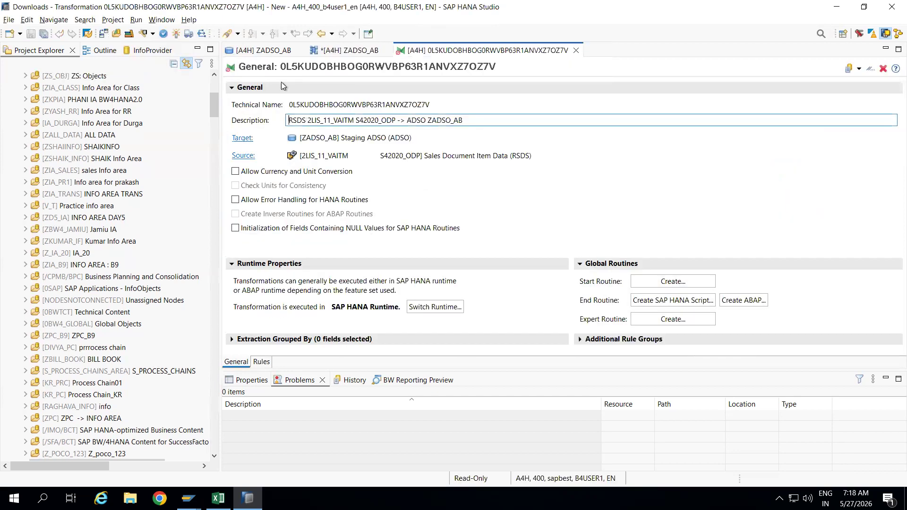
left_click(176, 34)
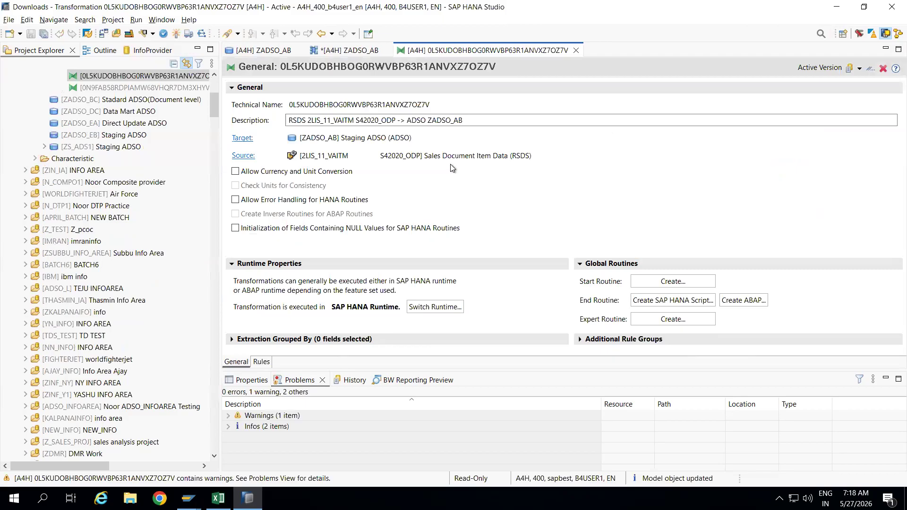
In the transformation rules, filter the source fields by werks and map WERKS to PLANT.
left_click(261, 362)
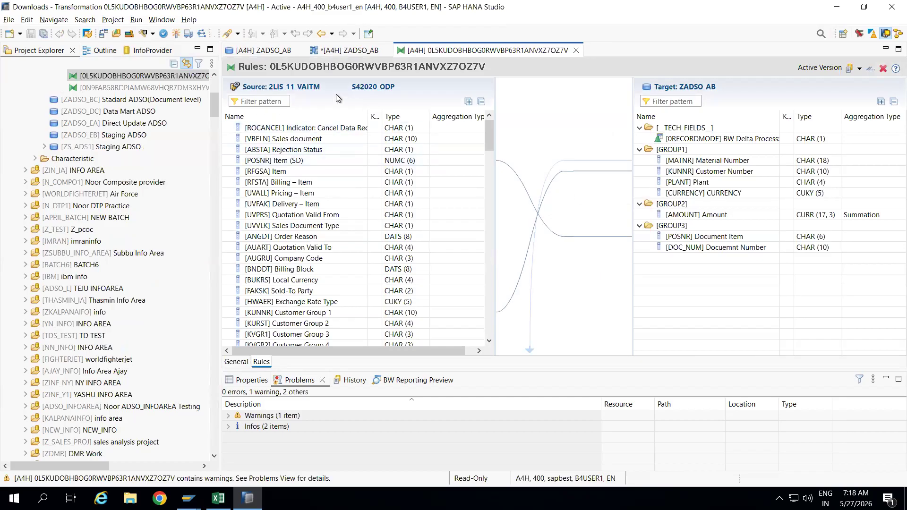
left_click(264, 102)
type("werks")
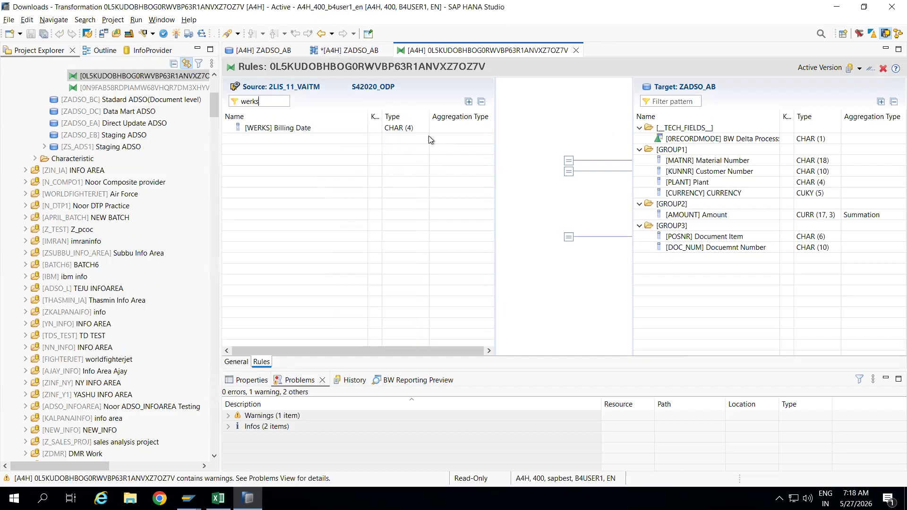
left_click_drag(472, 128, 646, 181)
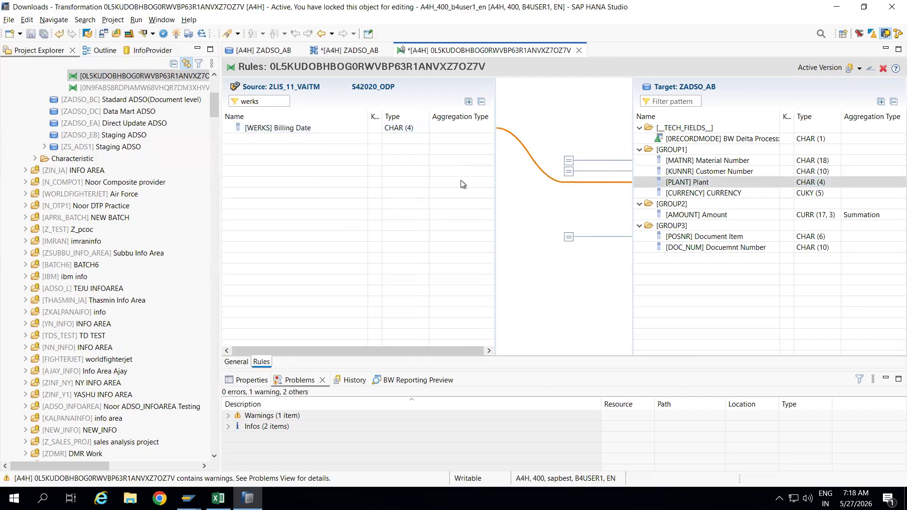
Filter the source fields by VBELN and map VBELN to the target field DOC_NUM.
left_click(282, 102)
key("BackSpace")
key("BackSpace")
key("BackSpace")
key("BackSpace")
type("VBELN")
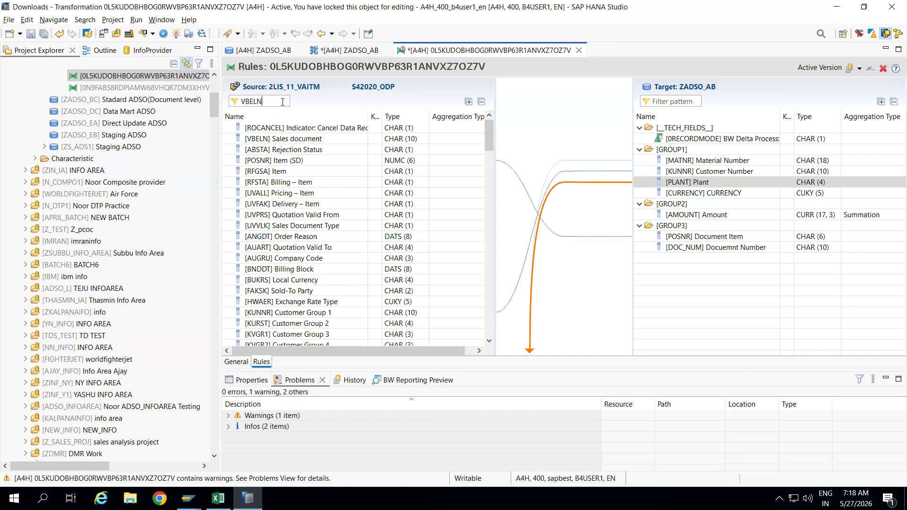
left_click_drag(461, 127, 658, 251)
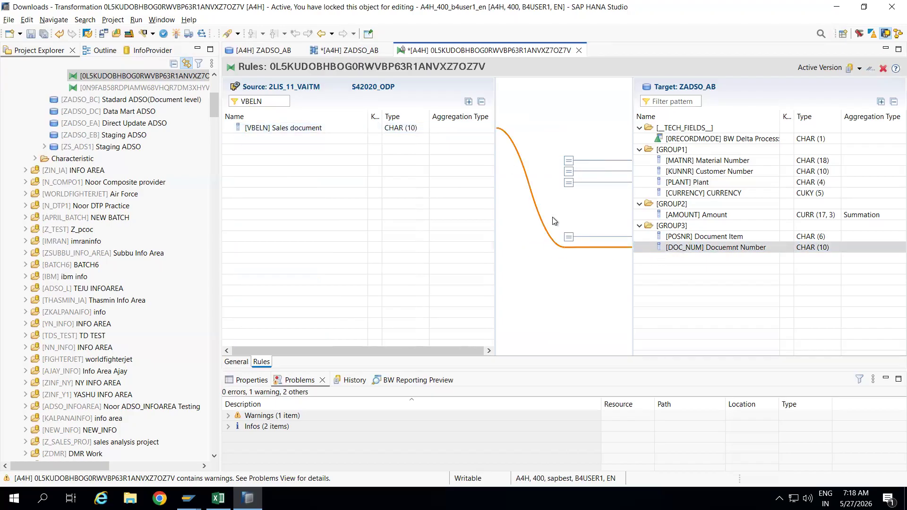
Filter the source fields by NETWR and map NETWR to the target field AMOUNT.
key("BackSpace")
key("BackSpace")
key("BackSpace")
key("BackSpace")
key("BackSpace")
type("NETWR")
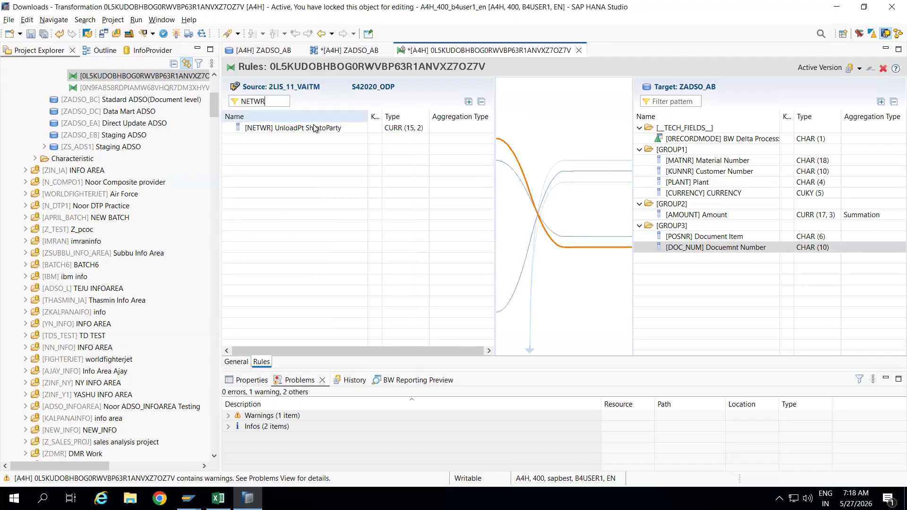
left_click_drag(447, 128, 642, 214)
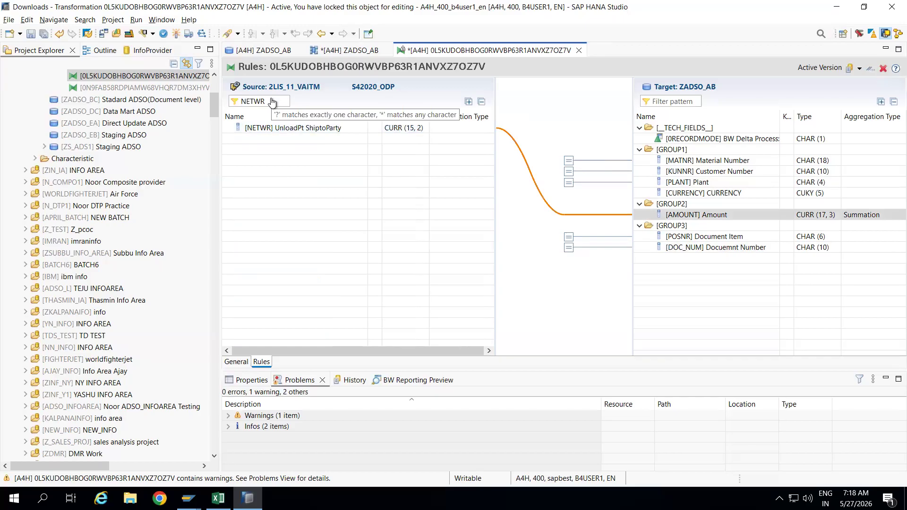
Filter the source fields by waer and map WAERK to the target field CURRENCY.
key("BackSpace")
key("BackSpace")
key("BackSpace")
key("BackSpace")
key("BackSpace")
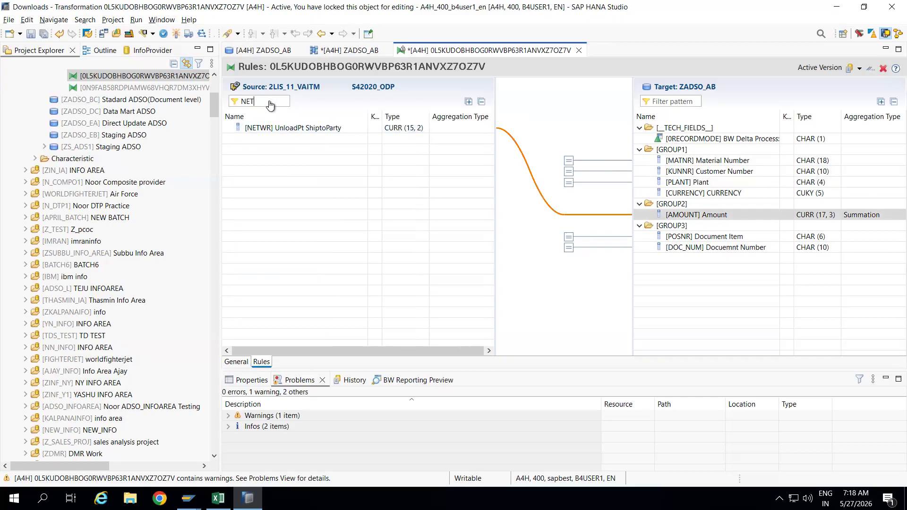
type("UNI")
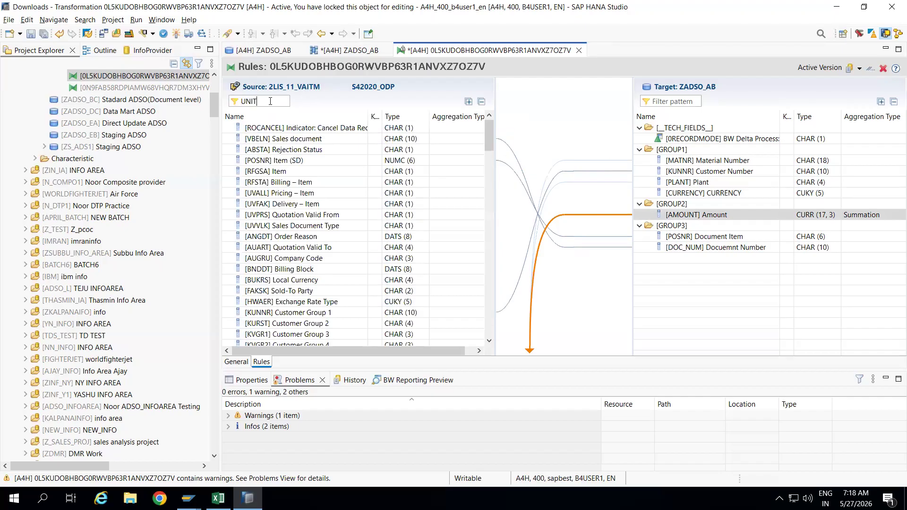
key("BackSpace")
key("BackSpace")
key("BackSpace")
key("BackSpace")
type("waer")
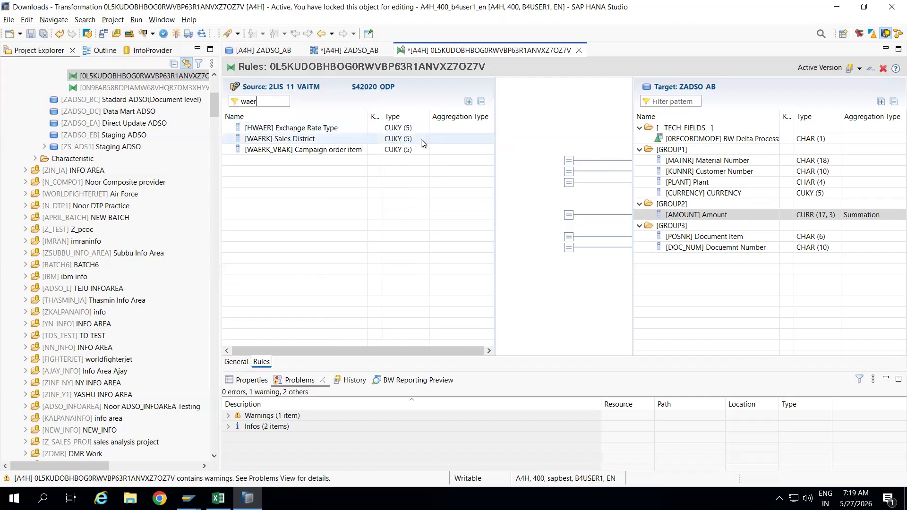
left_click_drag(421, 140, 647, 195)
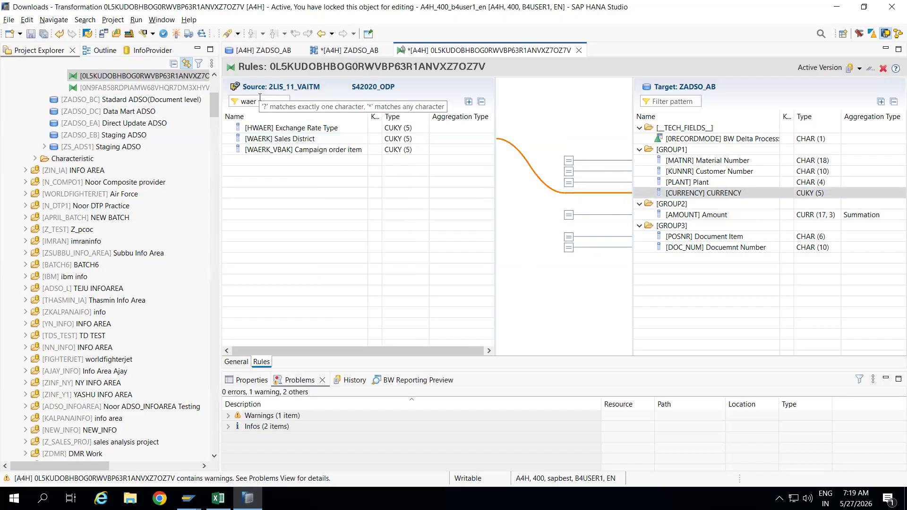
Activate the transformation with the new field mappings, clear the source field filter and close its editor.
left_click(176, 33)
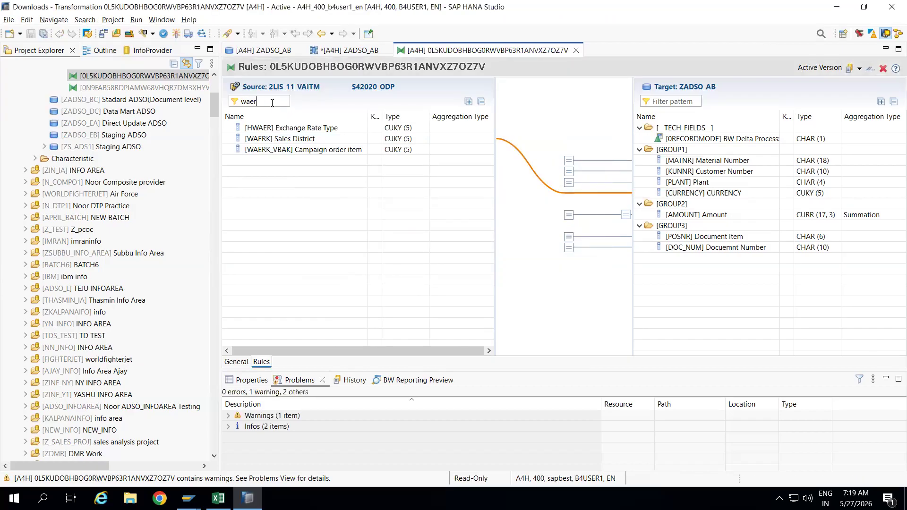
key("BackSpace")
key("BackSpace")
key("BackSpace")
key("BackSpace")
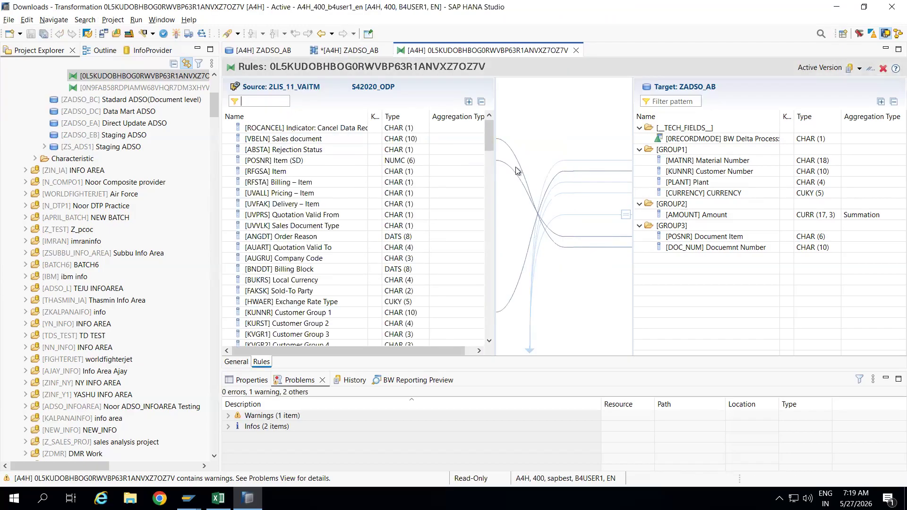
left_click(576, 50)
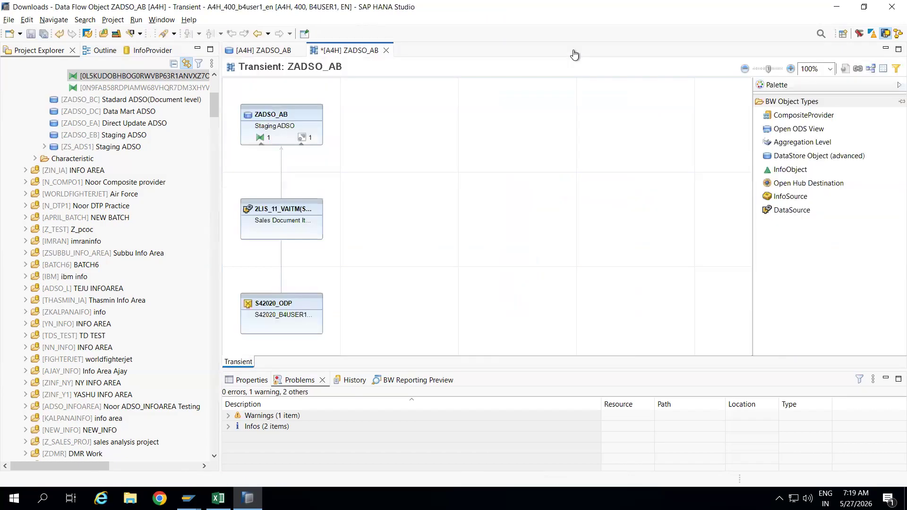
Create and activate a data transfer process from 2LIS_11_VAITM (S42020_ODP) to ZADSO_AB, keeping Delta extraction mode.
left_click(303, 138)
left_click(303, 138)
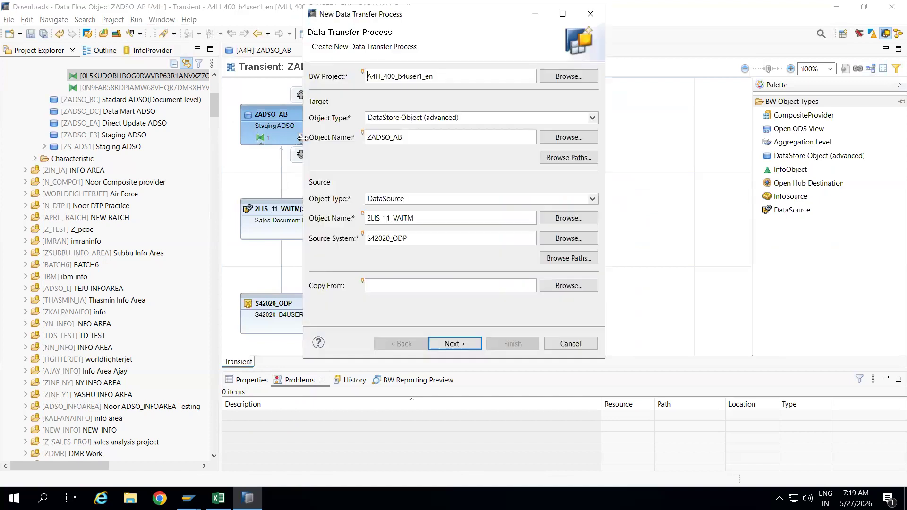
left_click(453, 343)
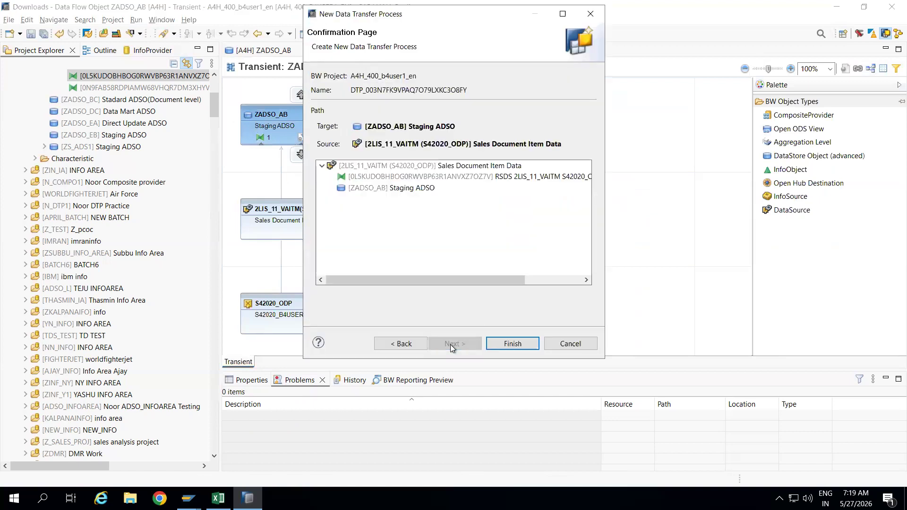
left_click(410, 166)
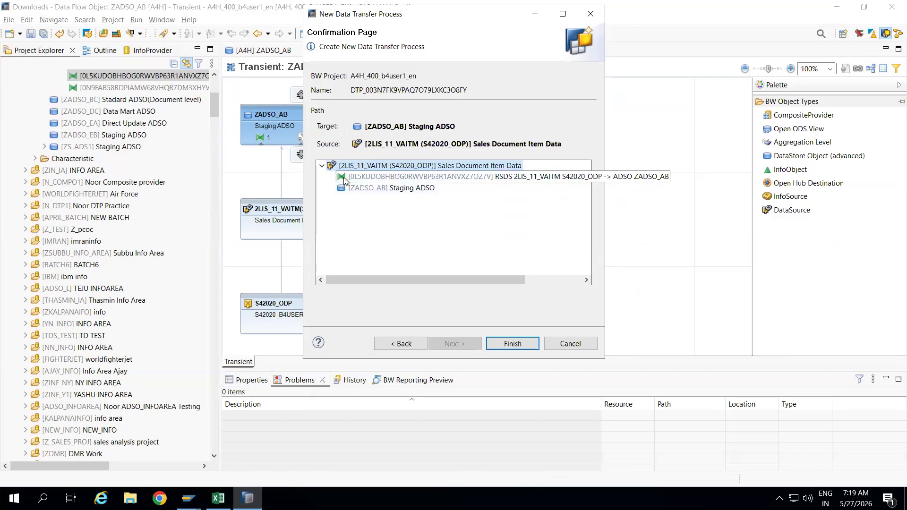
left_click(513, 343)
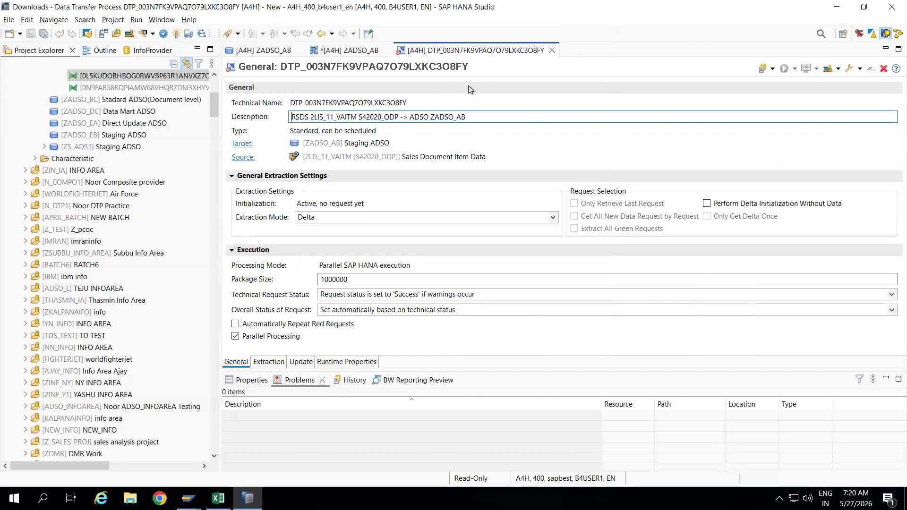
left_click(176, 34)
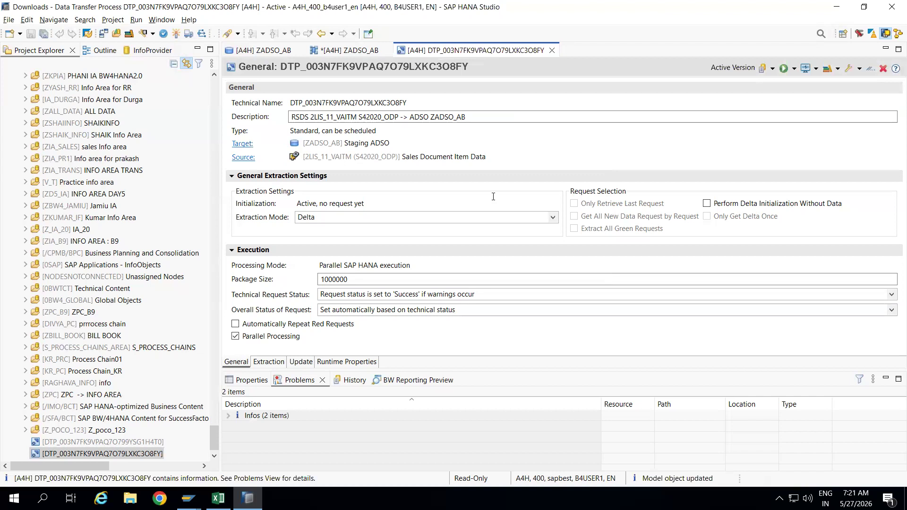
Execute the data transfer process to ZADSO_AB in the background, and refresh ZADSO_AB's request list in SAP GUI.
left_click(783, 68)
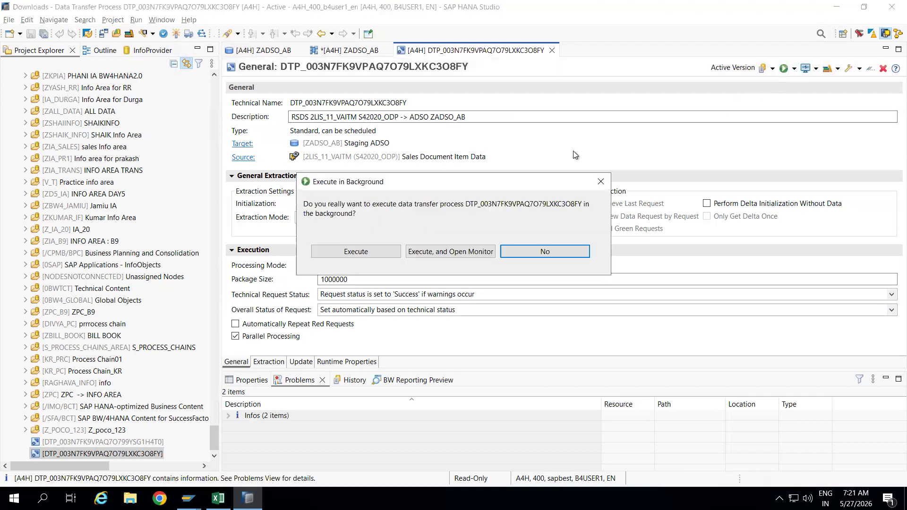
left_click(385, 251)
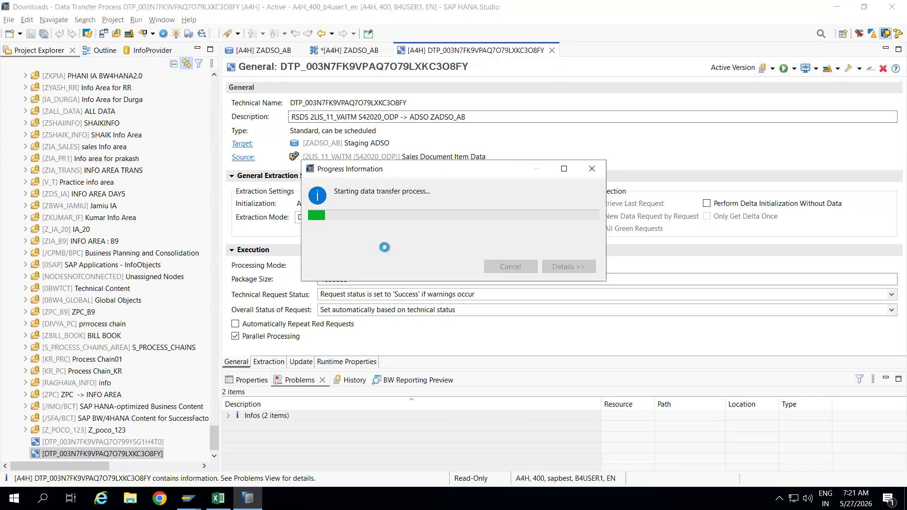
left_click(188, 499)
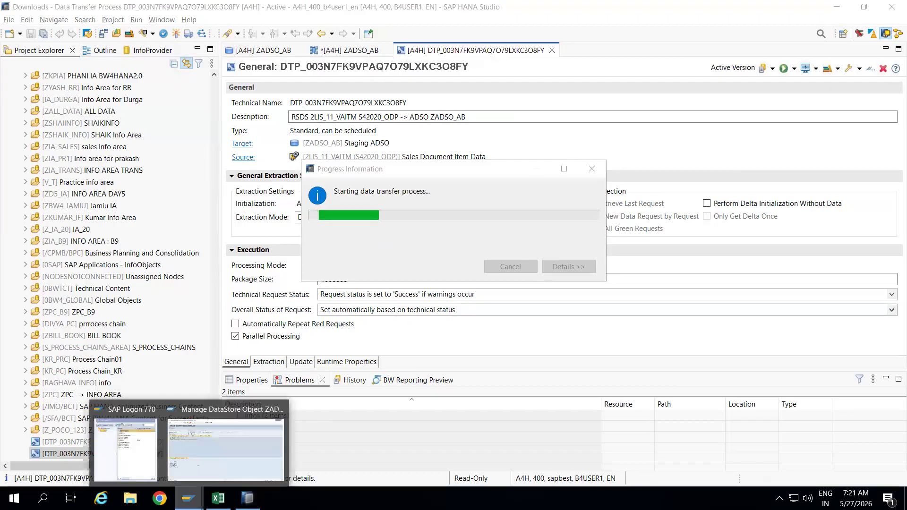
left_click(186, 440)
left_click(15, 132)
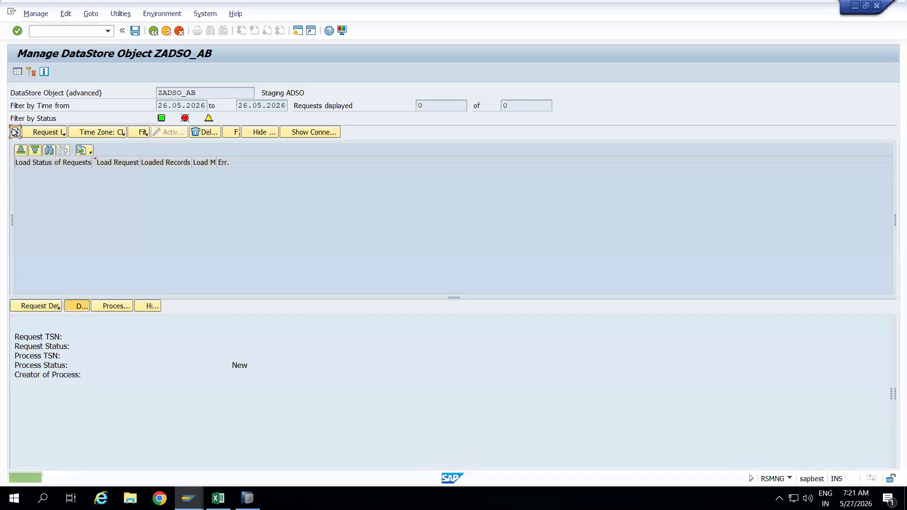
left_click(16, 132)
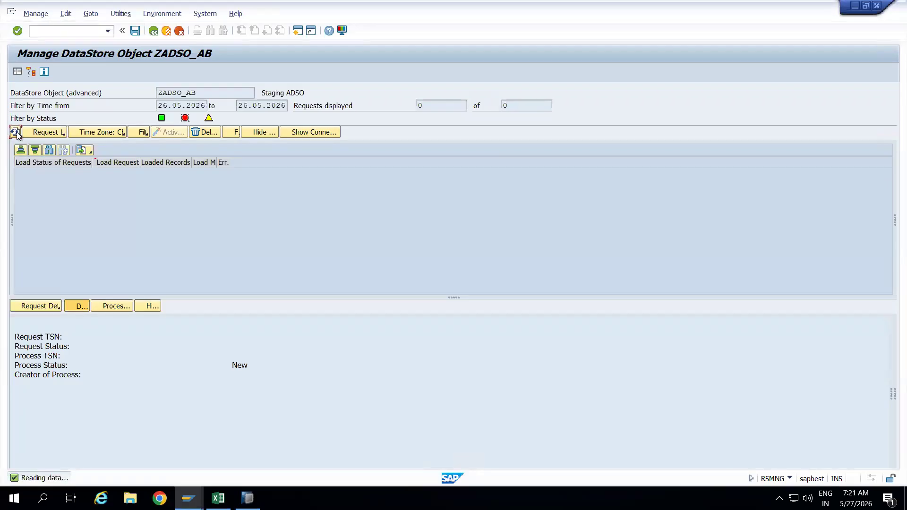
left_click(16, 132)
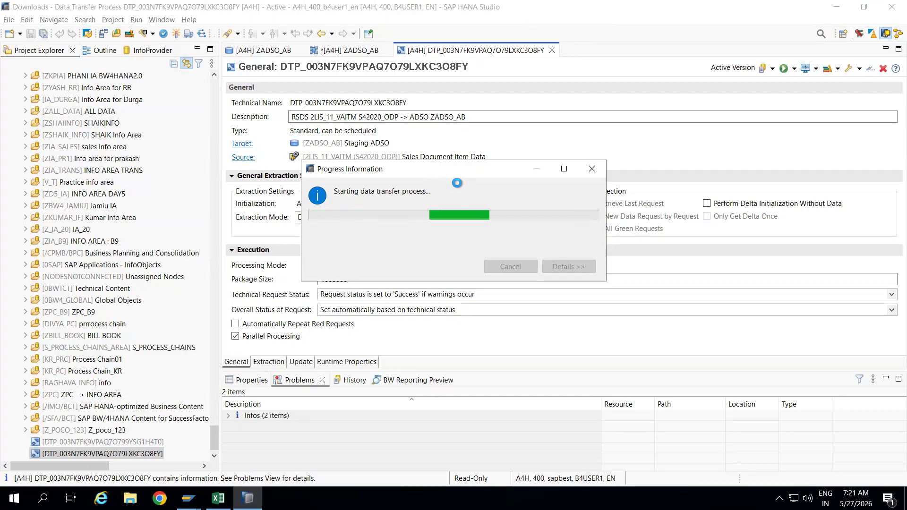
Refresh the ZADSO_AB load requests again, and reopen the Manage DataStore Object view to check for the new load.
key("alt+Tab")
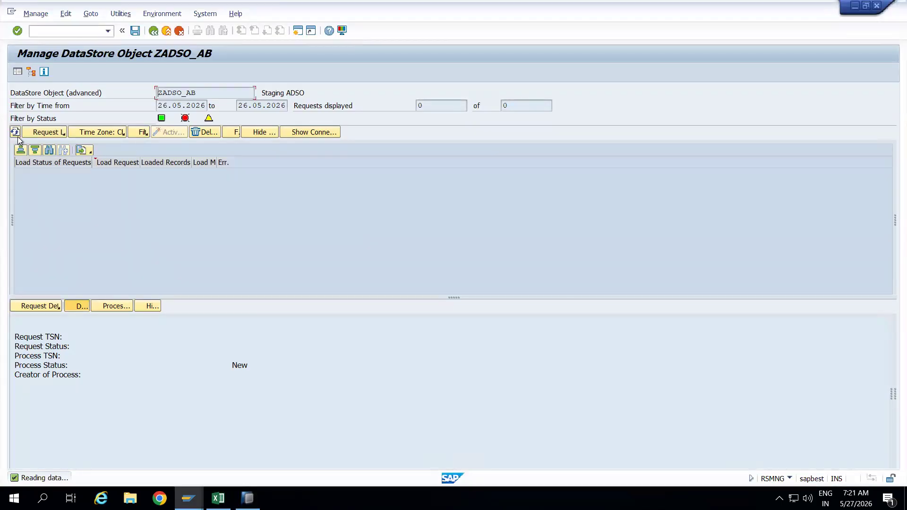
left_click(16, 133)
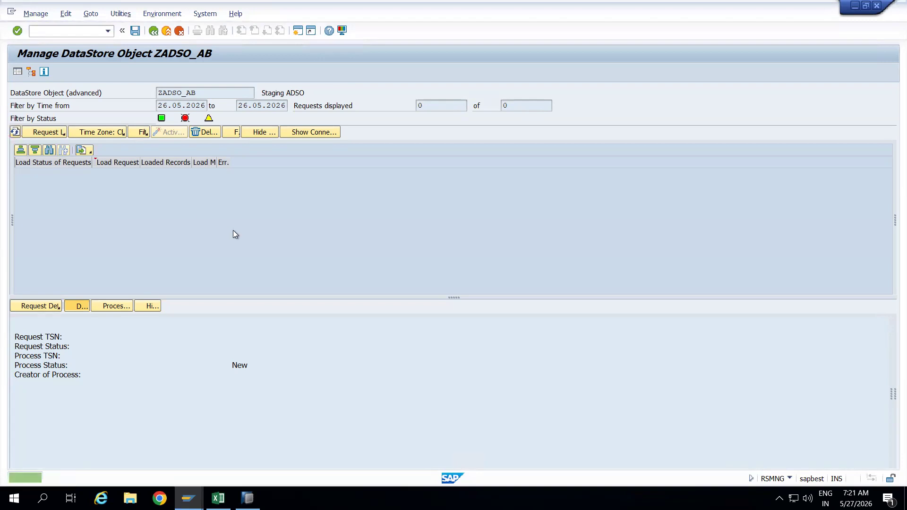
key("alt+Tab")
key("alt+Tab")
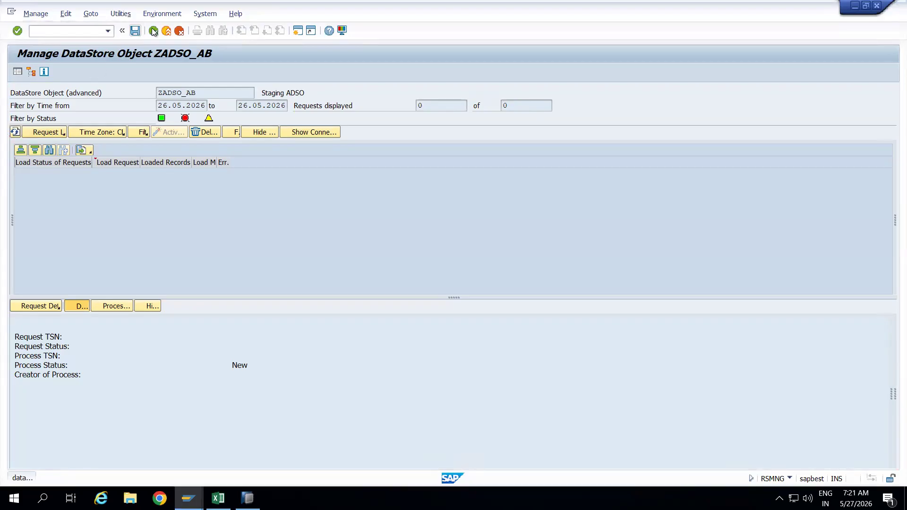
left_click(154, 32)
left_click(17, 71)
left_click(326, 337)
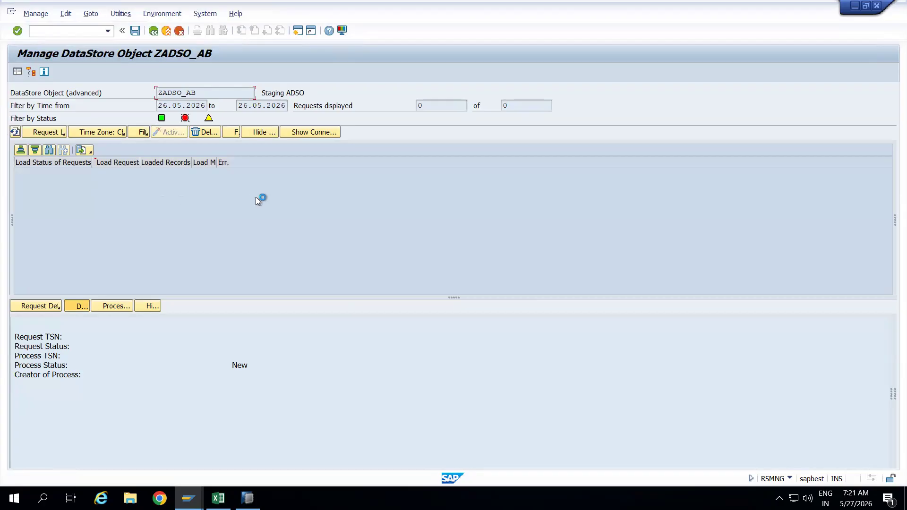
Switch to SAP HANA Studio and set the data transfer process's extraction mode to Full.
key("alt+Tab")
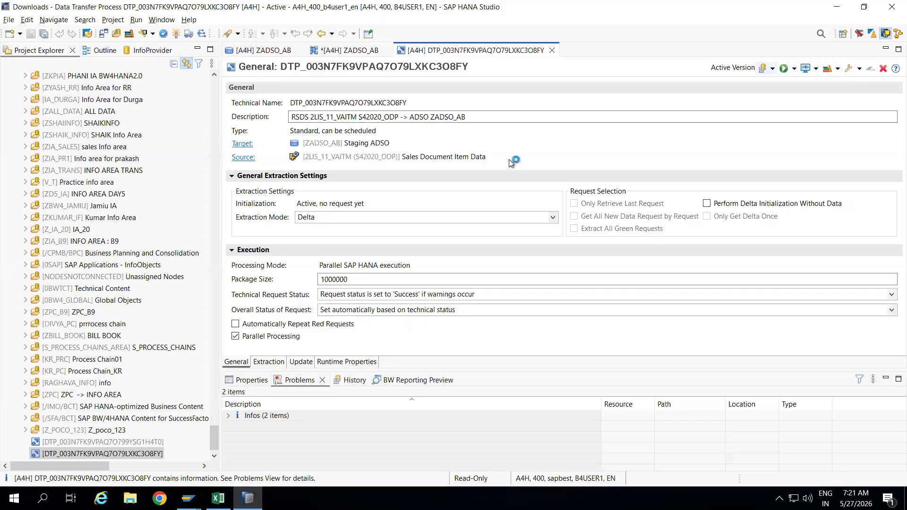
left_click(400, 219)
left_click(339, 238)
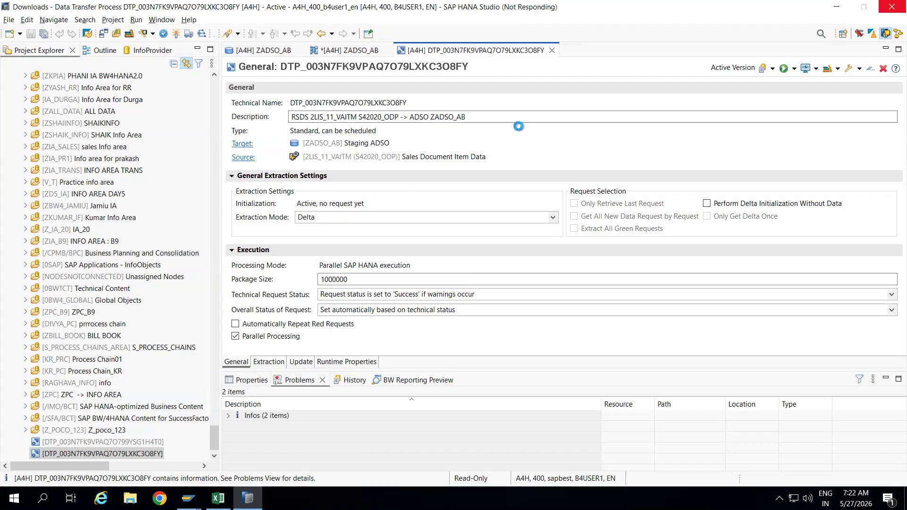
Launch a new blank Excel workbook and bring up the field list of ZADSO_AB in SAP HANA Studio.
key("super+r")
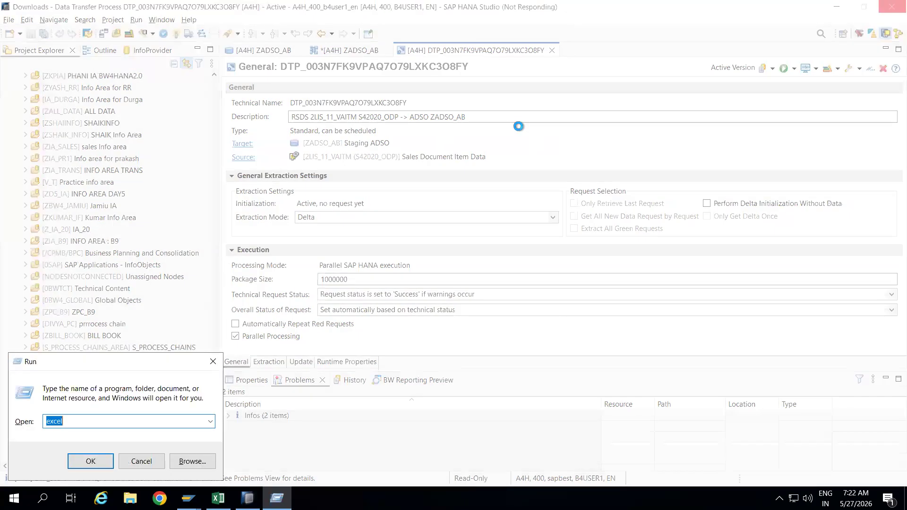
key("Return")
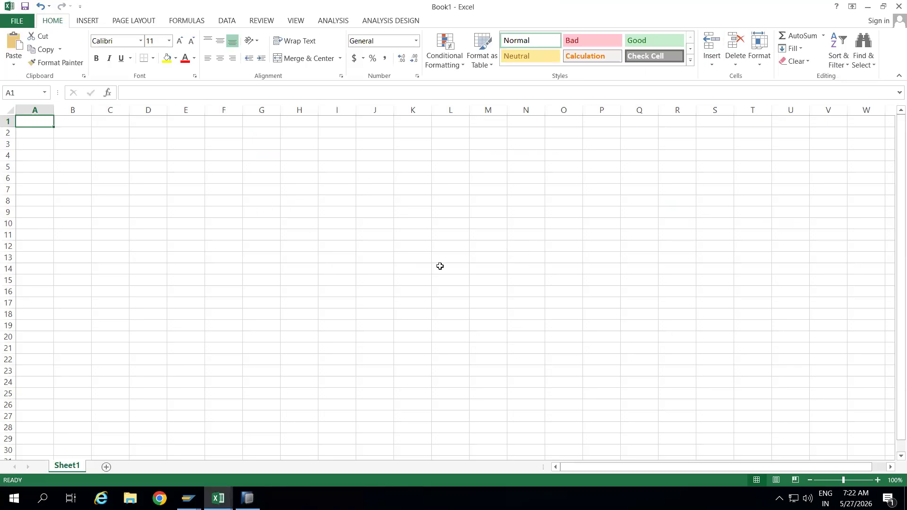
left_click(248, 499)
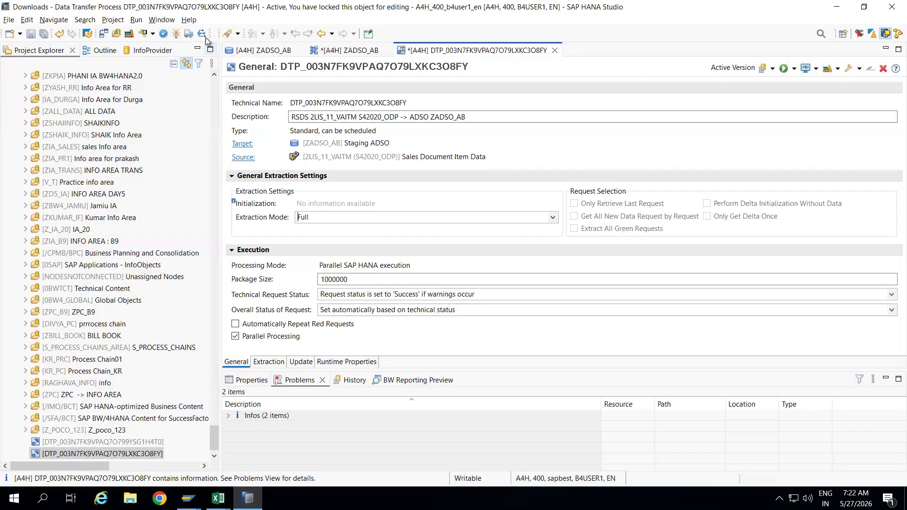
left_click(264, 51)
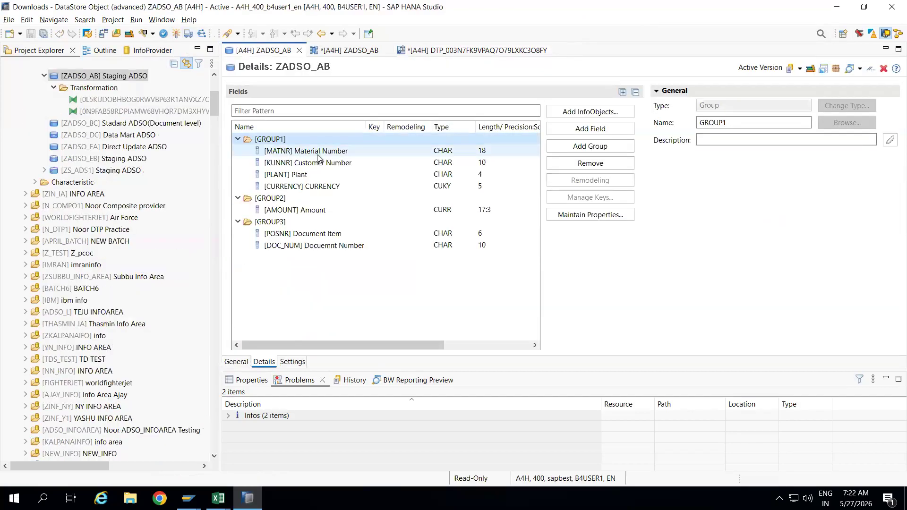
Switch to the blank Excel workbook and enter the ADSO field headers MATNR, KUNNR and PLANT in cells A1 to C1.
key("alt+Tab")
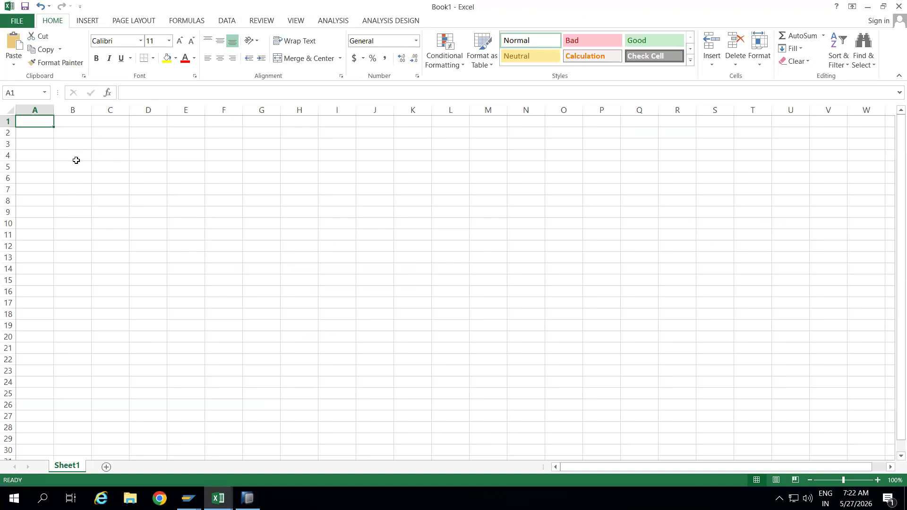
type("MATNR")
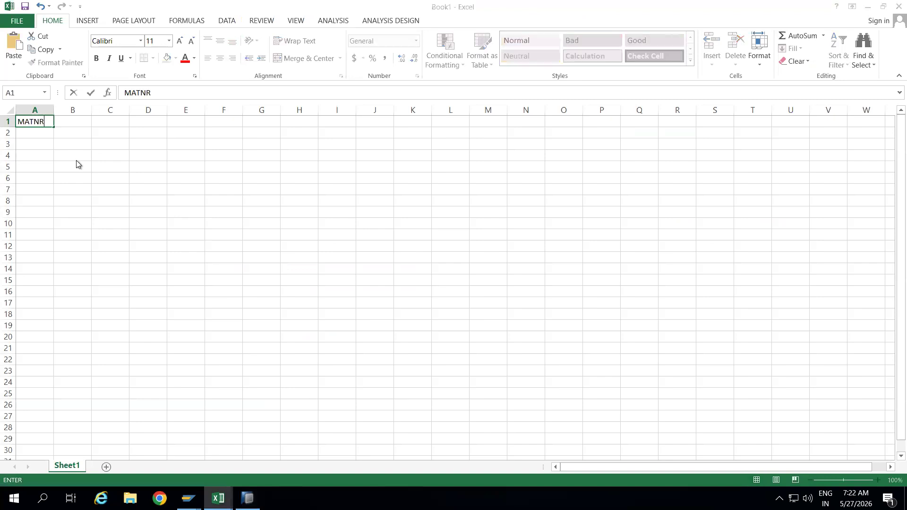
key("alt+Tab")
key("alt+Tab")
left_click(68, 125)
type("KUNNR")
key("alt+Tab")
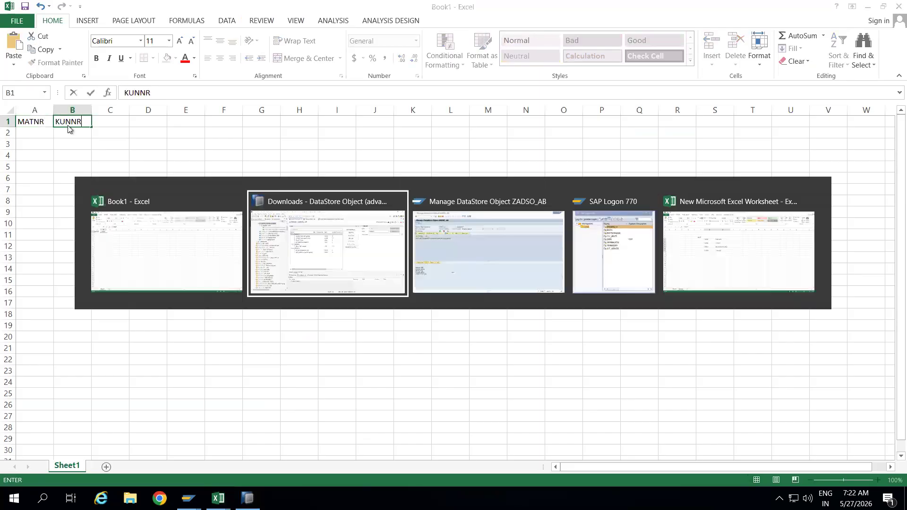
key("alt+Tab")
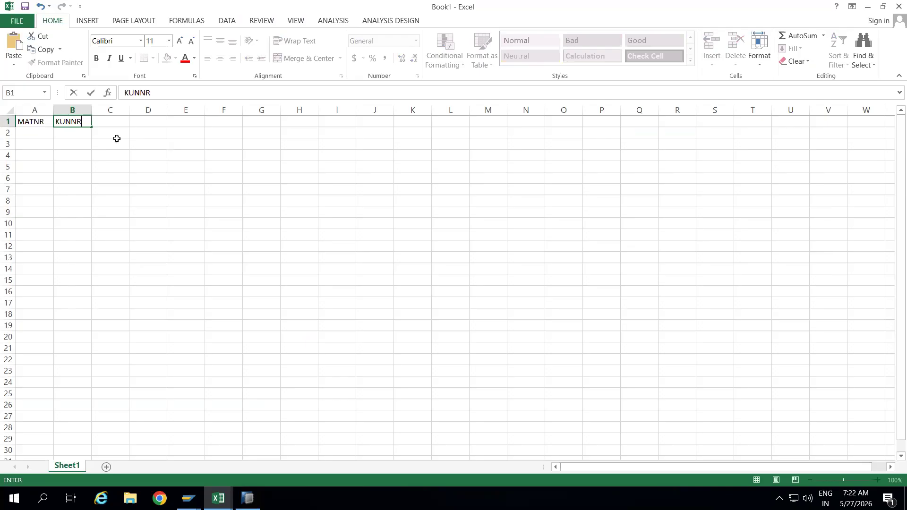
left_click(112, 122)
type("PLANT")
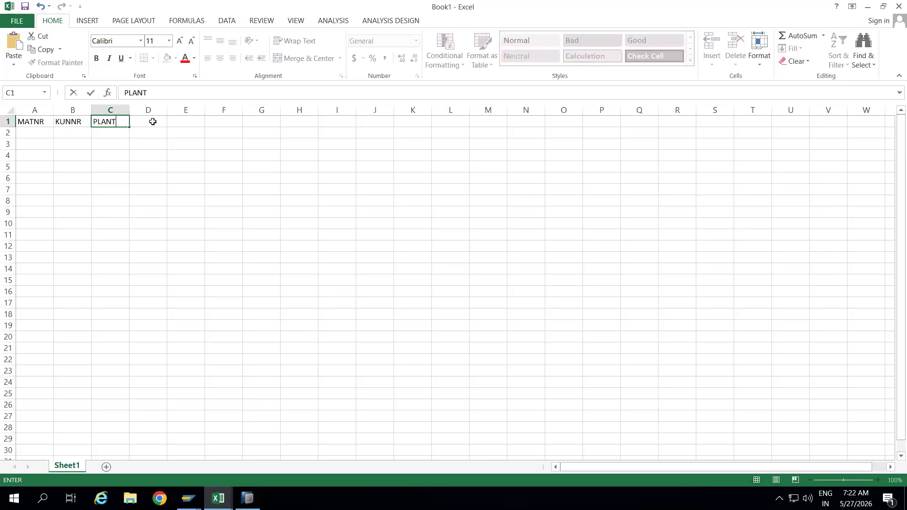
left_click(153, 122)
key("alt+Tab")
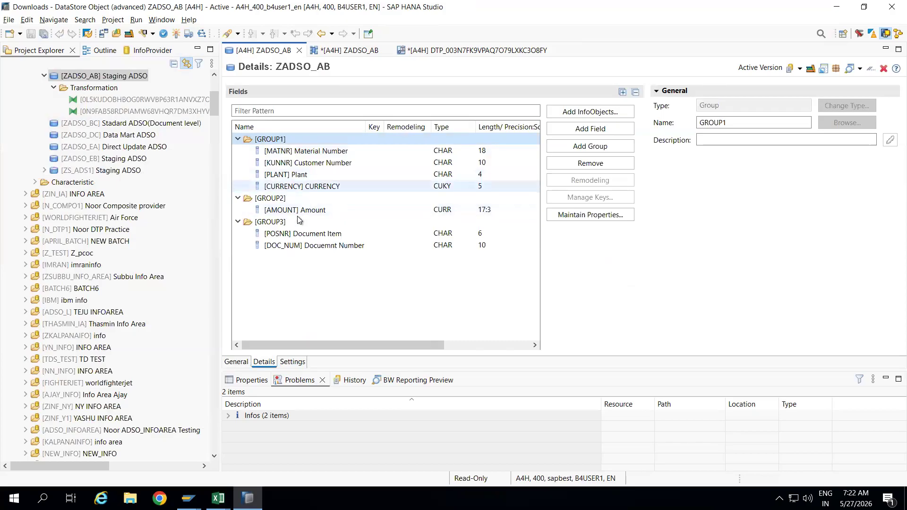
key("alt+Tab")
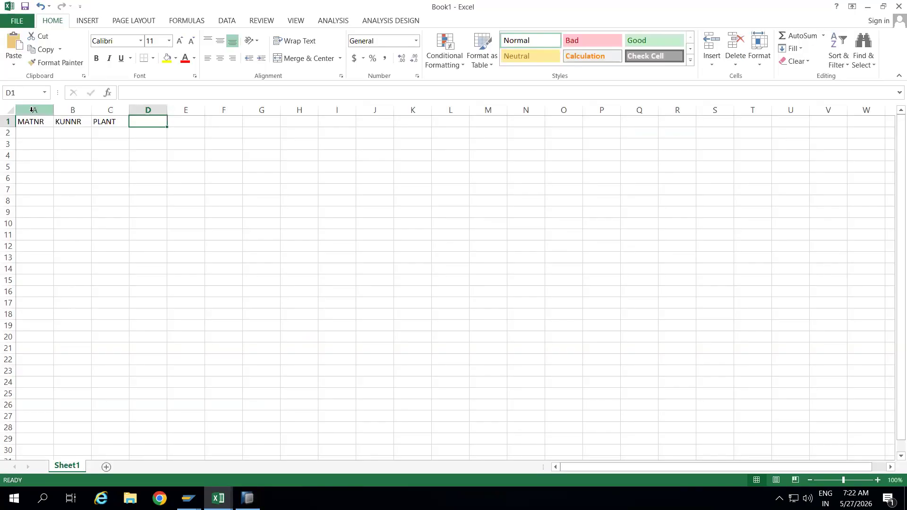
Insert two blank columns before the MATNR column.
left_click(32, 110)
right_click(31, 110)
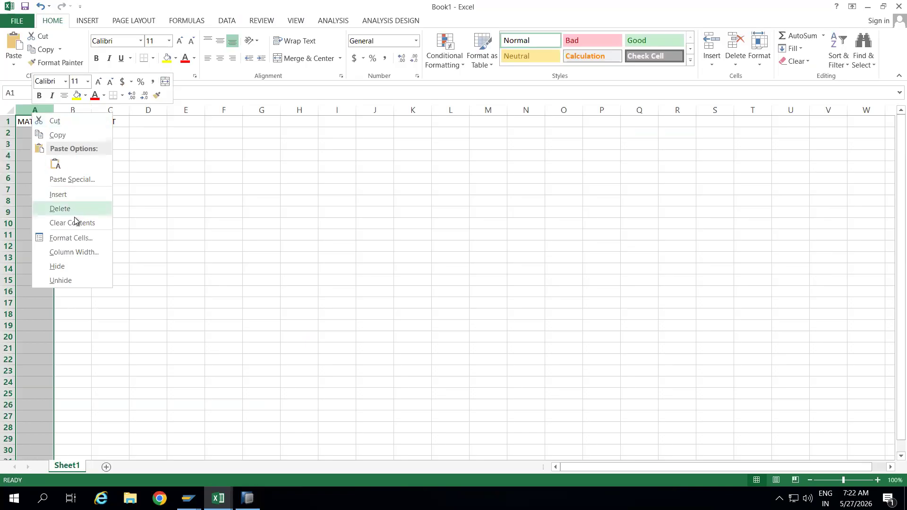
left_click(62, 194)
right_click(42, 110)
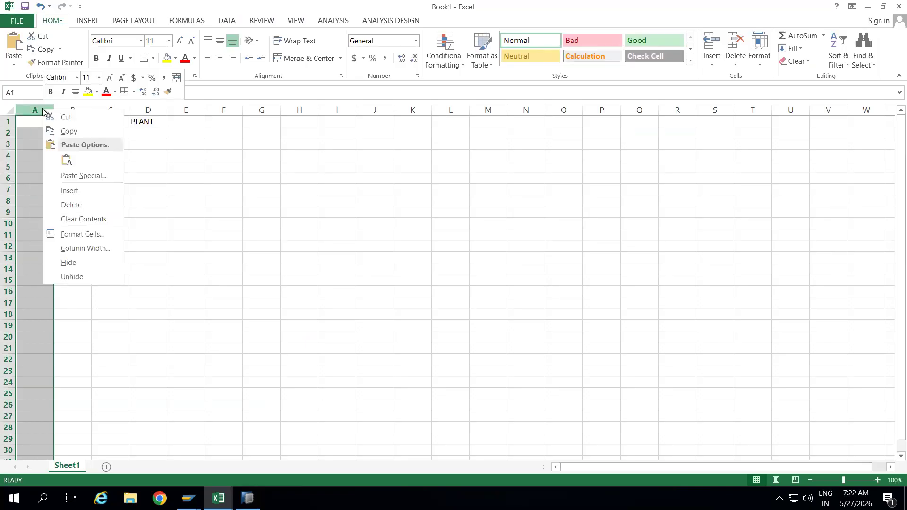
left_click(71, 191)
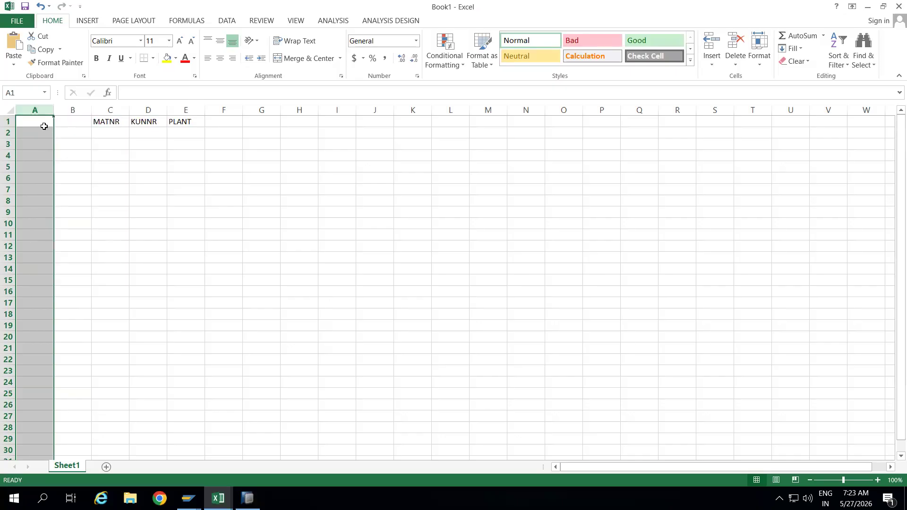
Enter the headers DOCNR in cell A1 and ITEM in cell B1.
left_click(40, 120)
type("DOCNR")
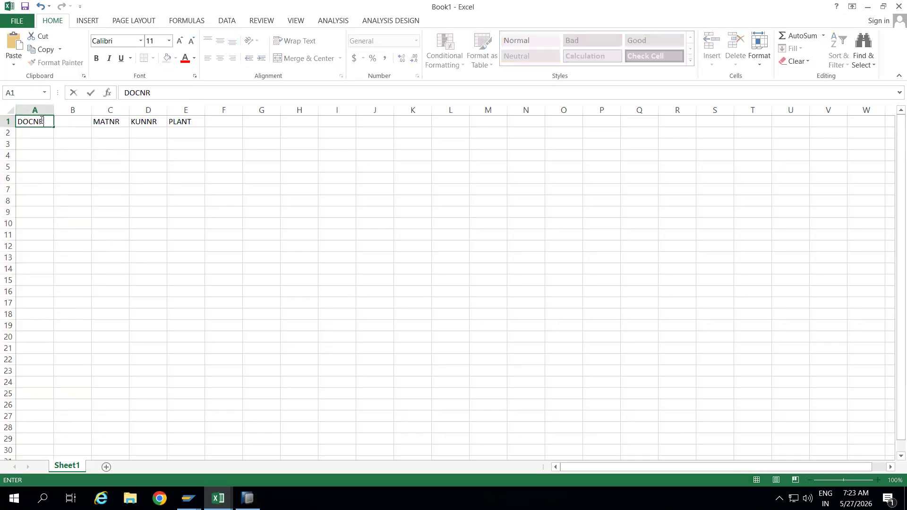
left_click(66, 121)
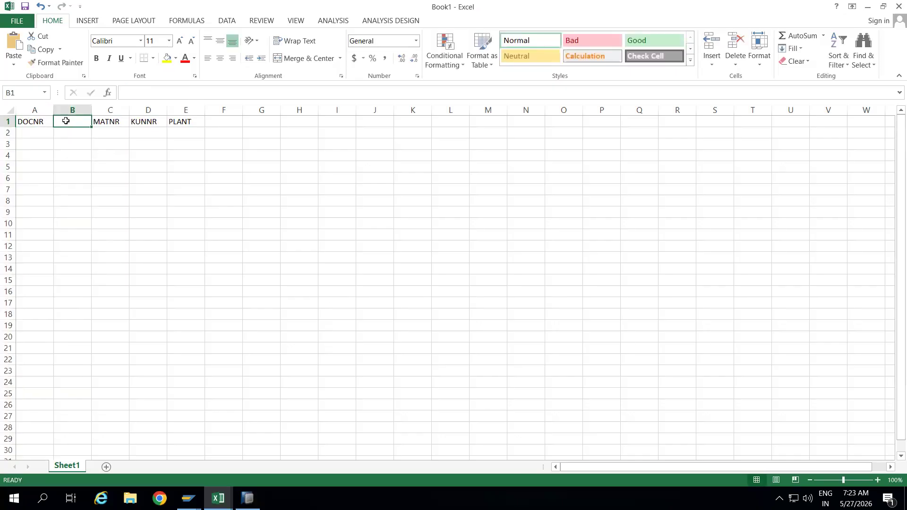
type("ITEM")
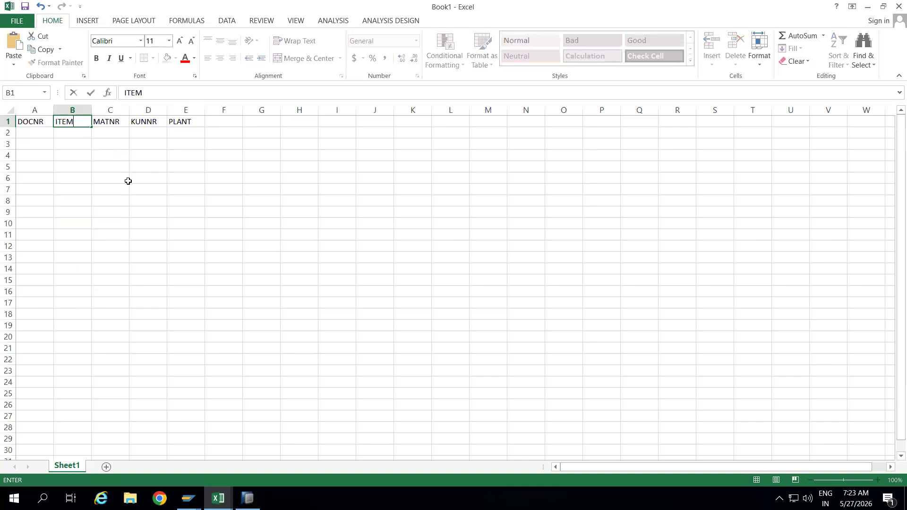
left_click(136, 190)
Check the remaining ZADSO_AB fields and enter the headers AMOUNT in cell F1 and CURR in cell G1.
left_click(229, 124)
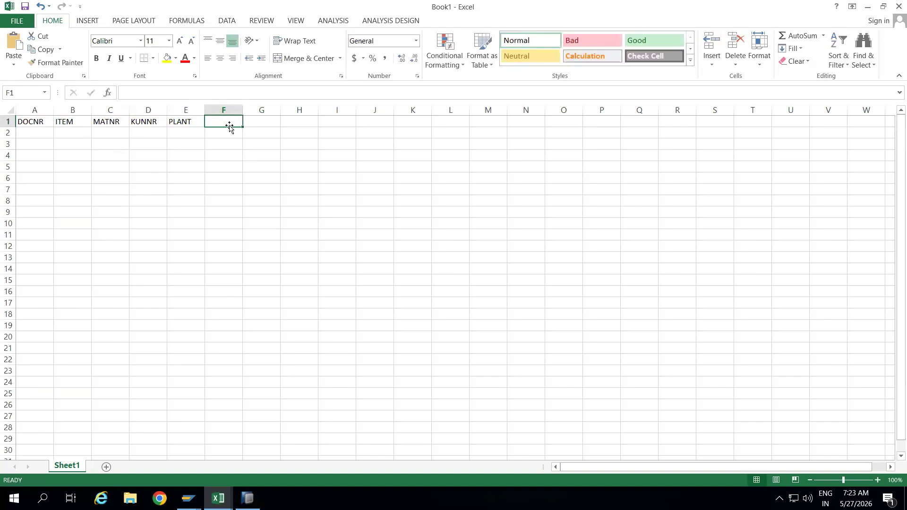
key("alt+Tab")
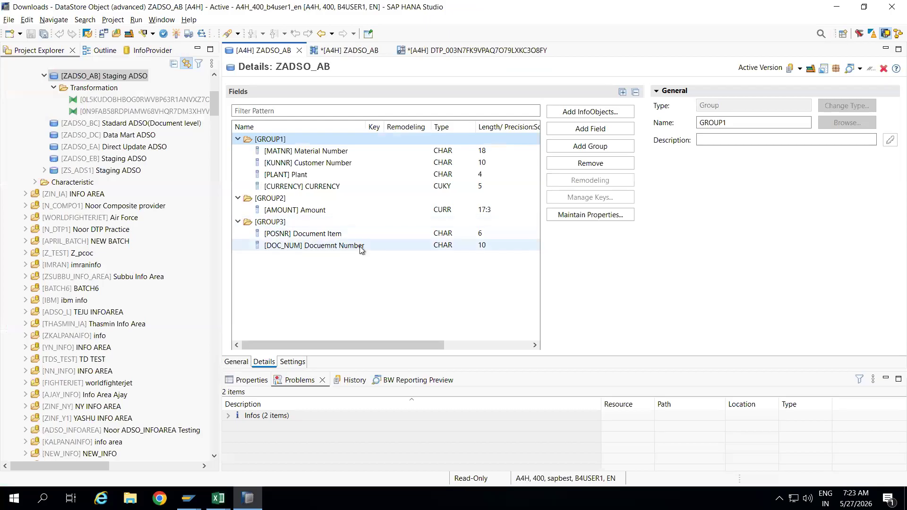
key("alt+Tab")
type("AMOUNT")
left_click(270, 122)
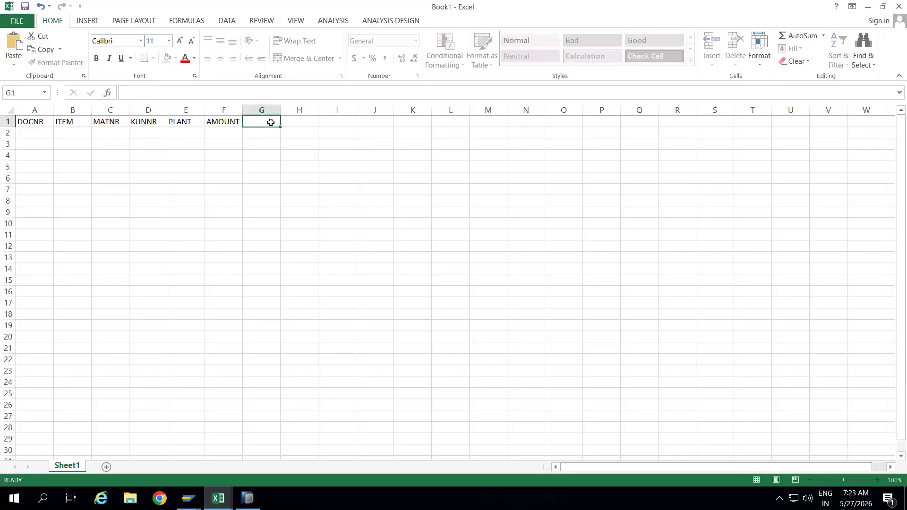
type("CURR")
left_click(264, 165)
Enter the sample document numbers SO1 in cell A2 and SO2 in cell A3.
left_click(36, 136)
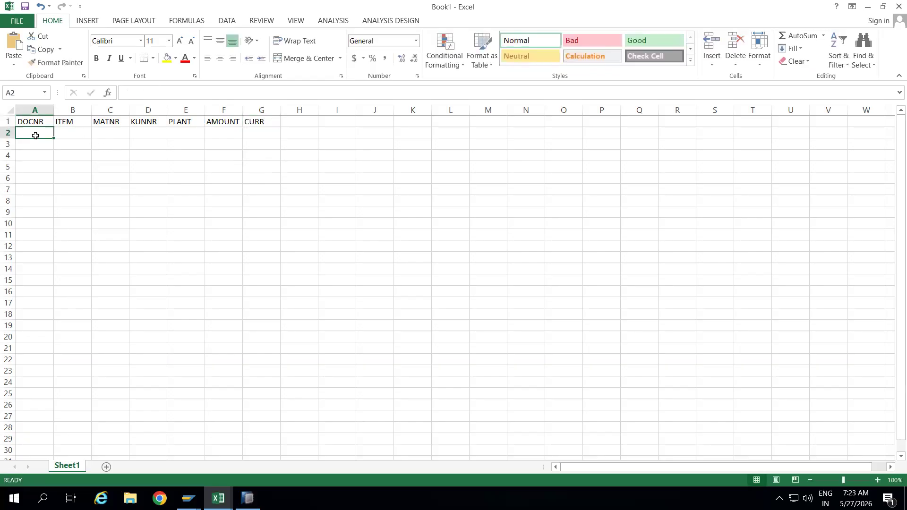
type("SO1")
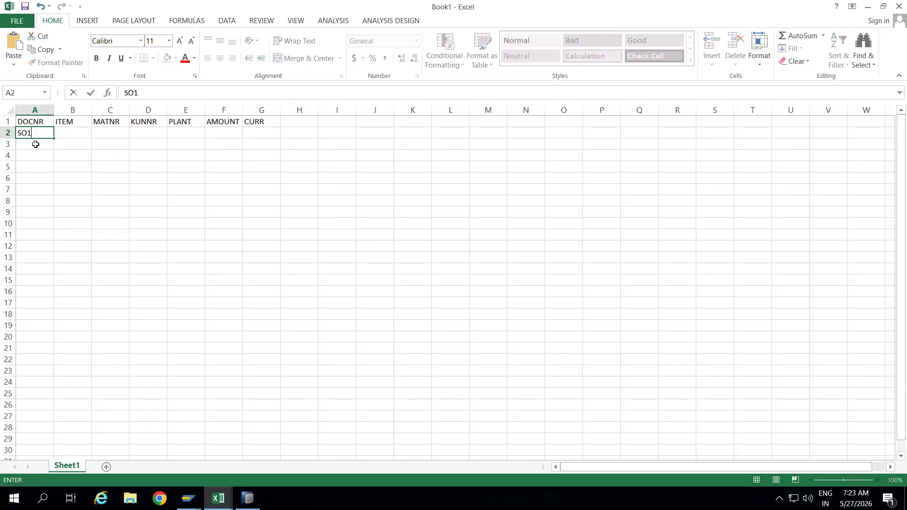
left_click(35, 144)
type("SO2")
left_click(54, 162)
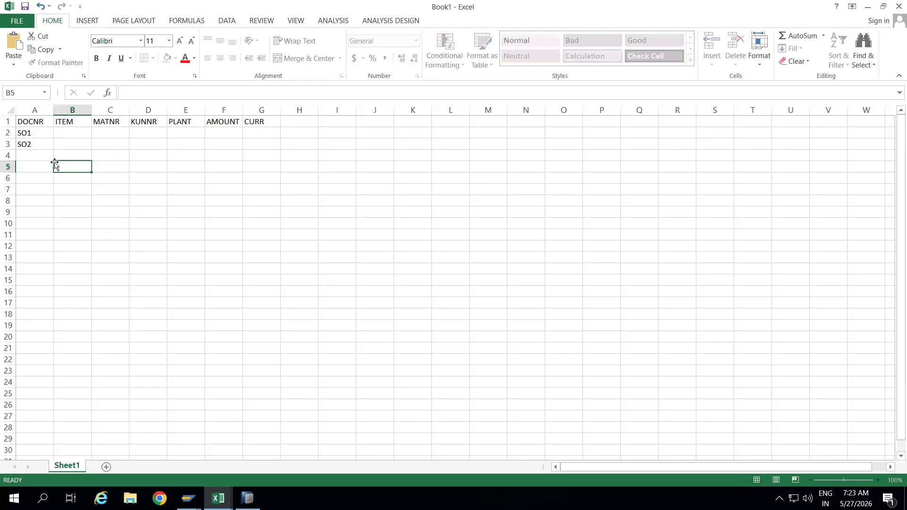
Extend the document numbers to SO5 in cell A6 and fill the ITEM cells B2 to B6 with 10 to 50 in increments of 10.
left_click_drag(41, 133, 51, 182)
left_click(75, 136)
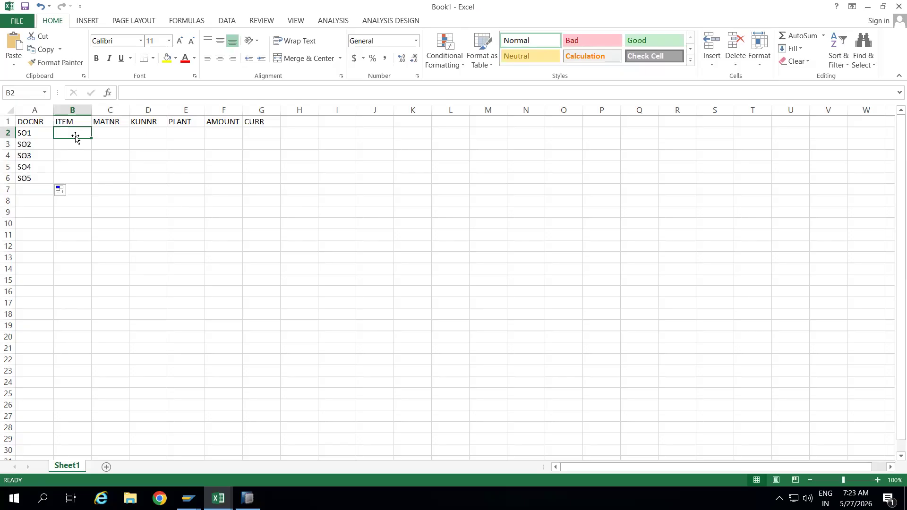
type("I")
type("I")
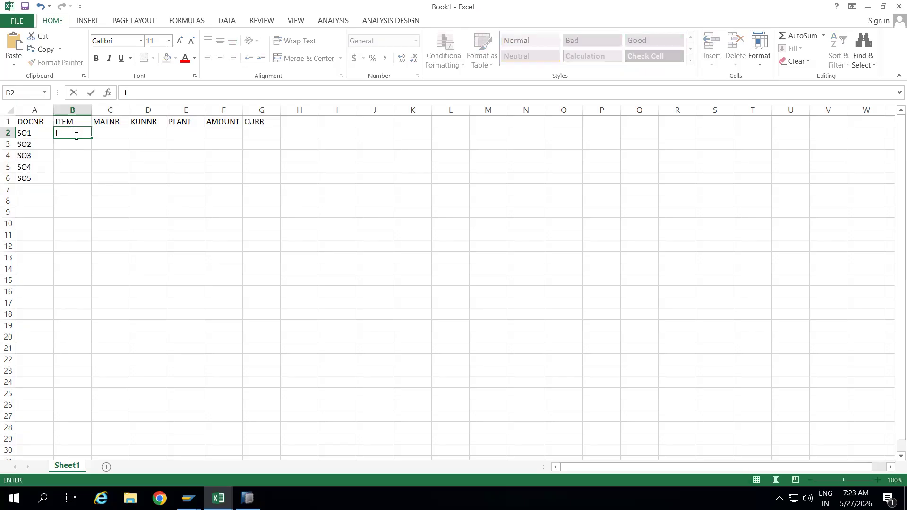
type("0")
key("Return")
type("20")
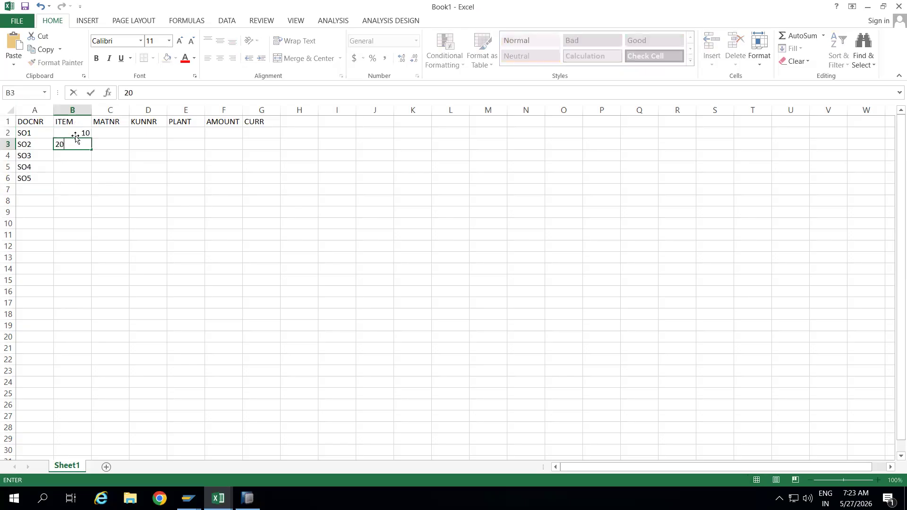
left_click(103, 158)
left_click_drag(81, 133, 90, 183)
Fill the MATNR cells C2 to C6 with the material numbers M1 to M5.
left_click(105, 131)
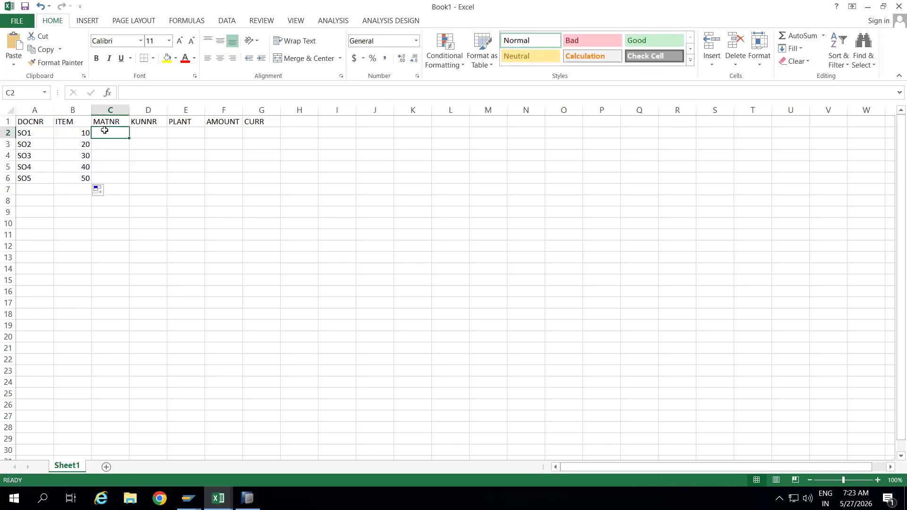
type("M1")
left_click(106, 144)
type("M2")
left_click_drag(111, 132, 126, 182)
Fill the KUNNR cells D2 to D6 with the sample values C1 to C5.
left_click(141, 136)
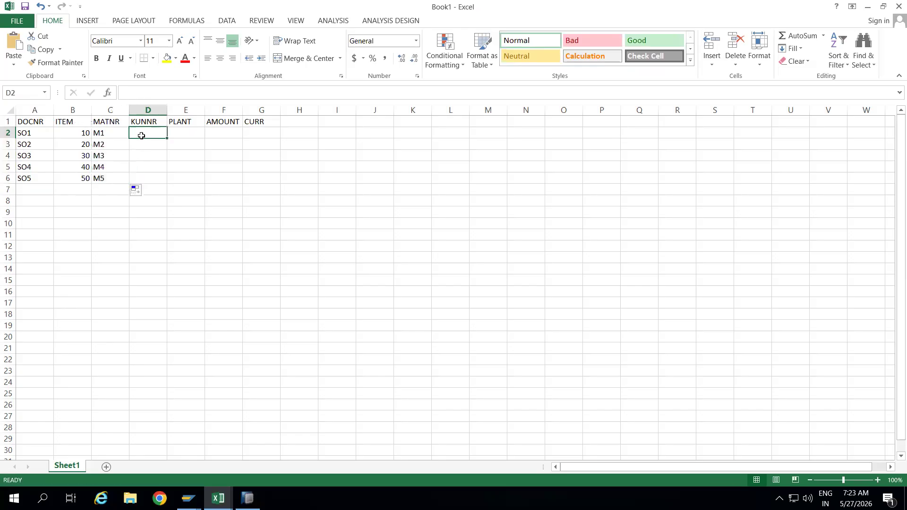
type("C1")
left_click(145, 144)
type("C1")
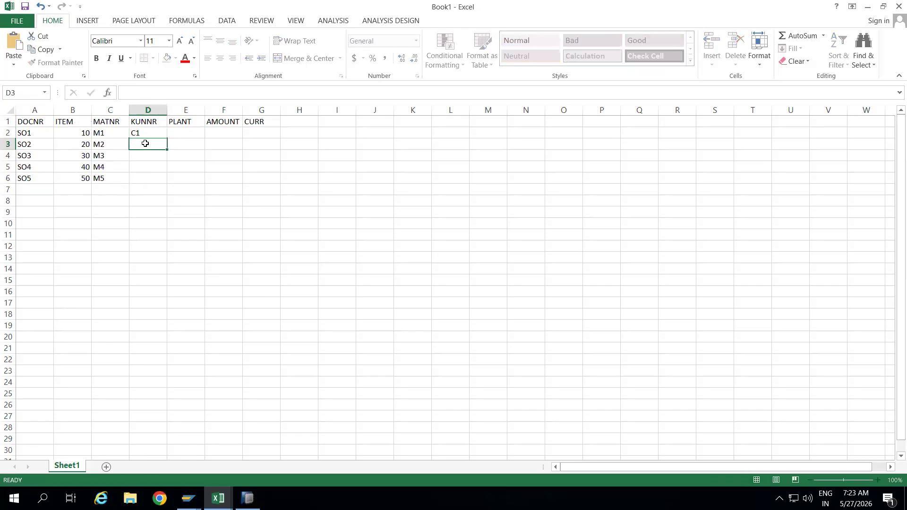
left_click_drag(151, 134, 166, 184)
Fill the PLANT cells E2 to E6 with the sample values P1 to P5.
left_click(181, 134)
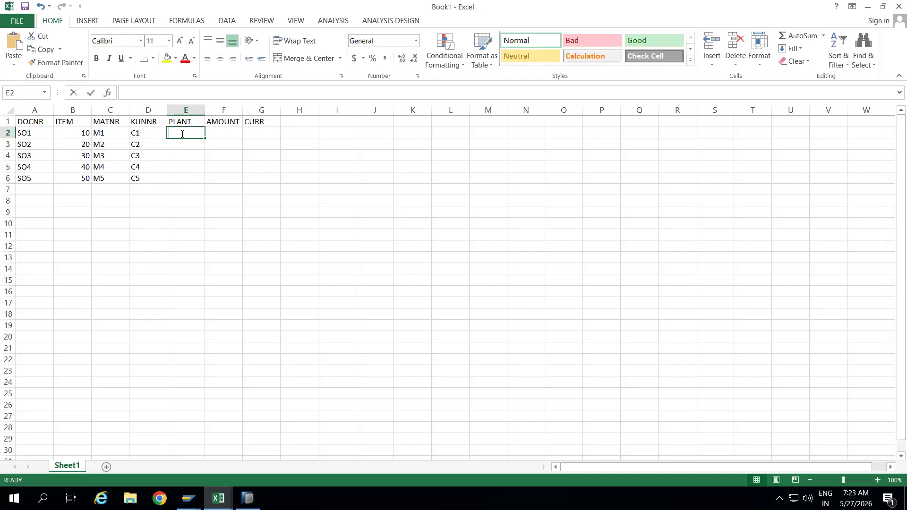
type("P1")
left_click(181, 144)
type("P2")
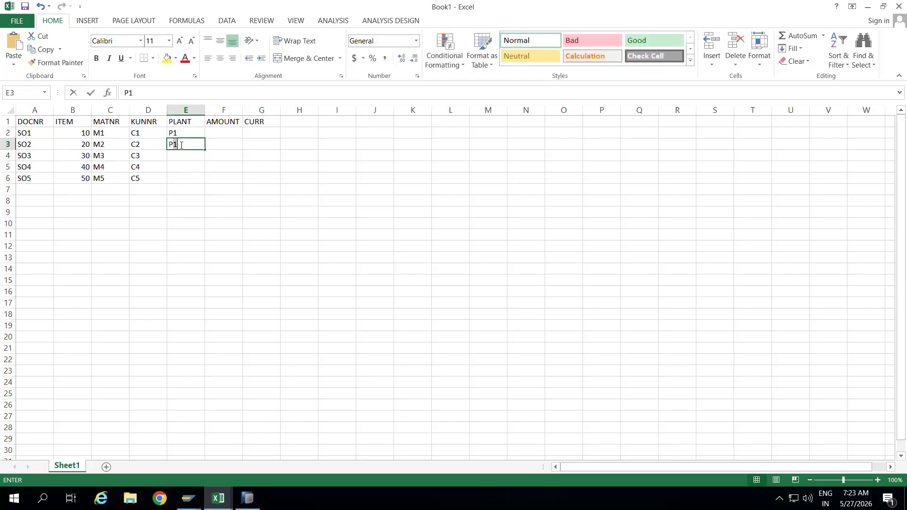
left_click_drag(186, 134, 201, 182)
Fill the AMOUNT cells F2 to F6 with 1000 to 5000 in increments of 1000.
left_click(216, 133)
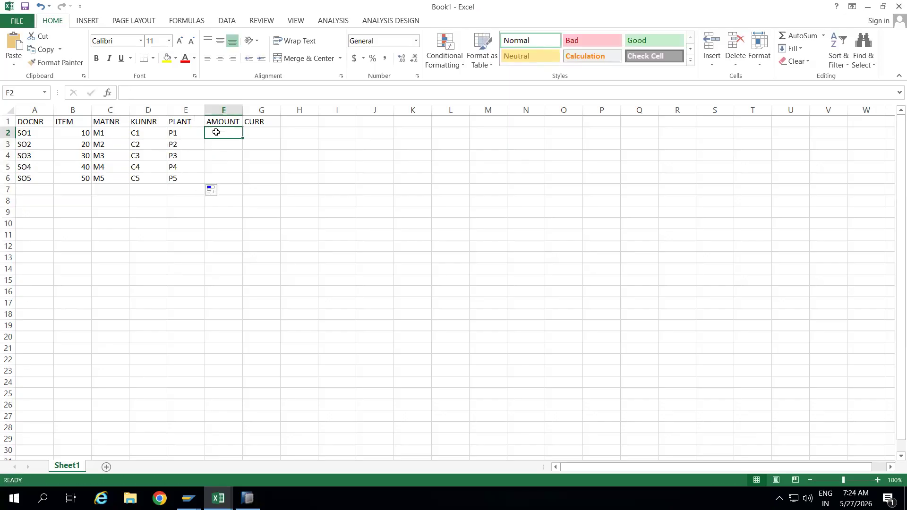
type("1000")
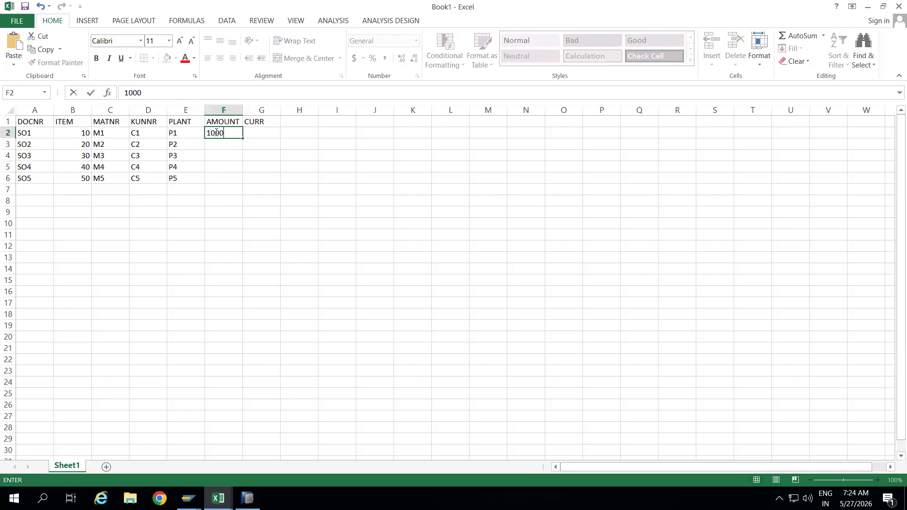
key("Return")
type("2000")
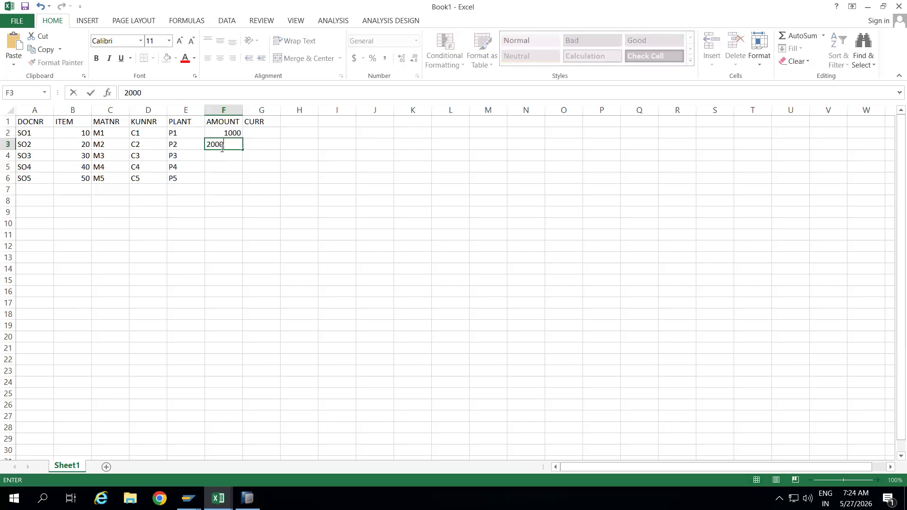
key("ctrl+Return")
left_click_drag(218, 130, 241, 185)
Fill the CURR cells G2 to G6 with the currency INR.
left_click(255, 134)
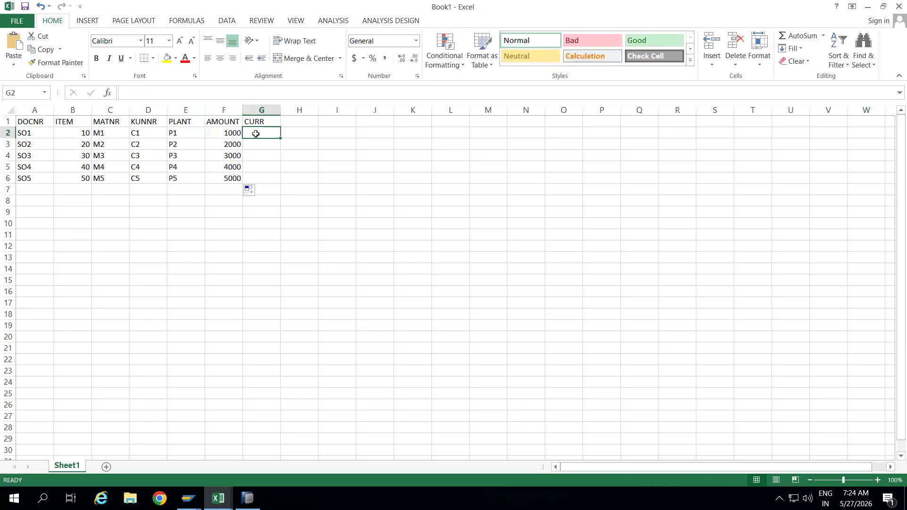
type("INR")
key("Return")
type("INR")
left_click_drag(261, 133, 281, 184)
left_click(246, 205)
Save the workbook to the Desktop as TD1 in CSV (Comma delimited) format, keeping that format.
key("ctrl+s")
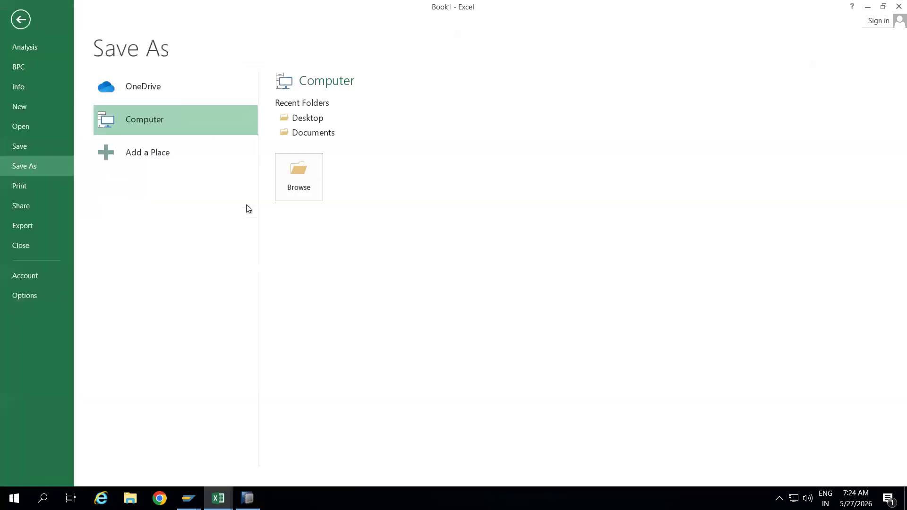
left_click(300, 183)
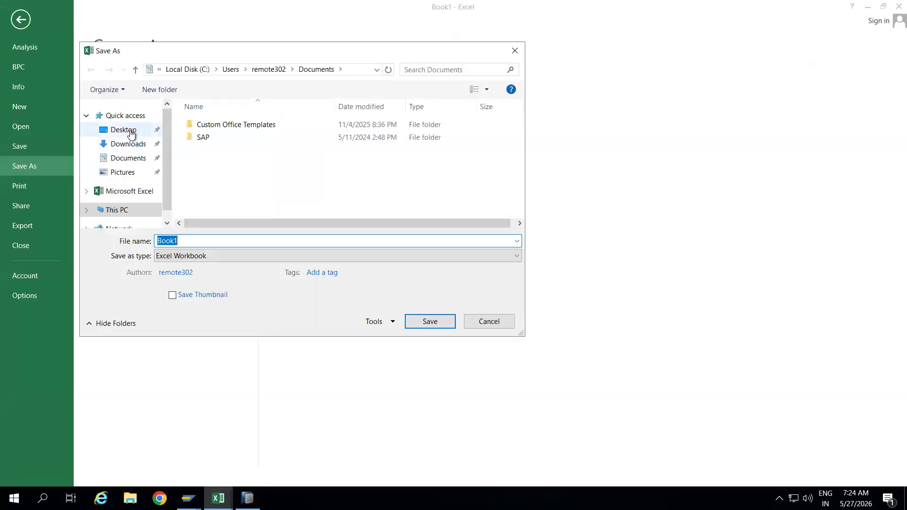
left_click(124, 129)
left_click(223, 255)
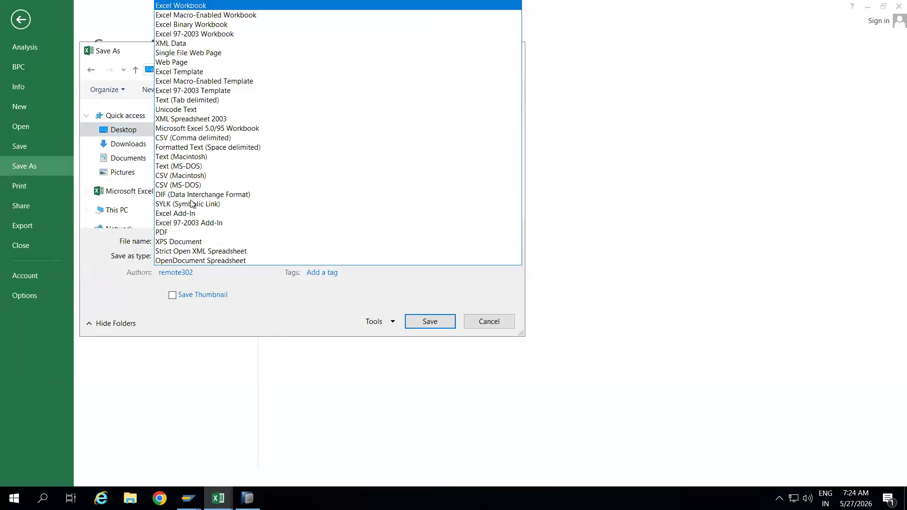
left_click(193, 138)
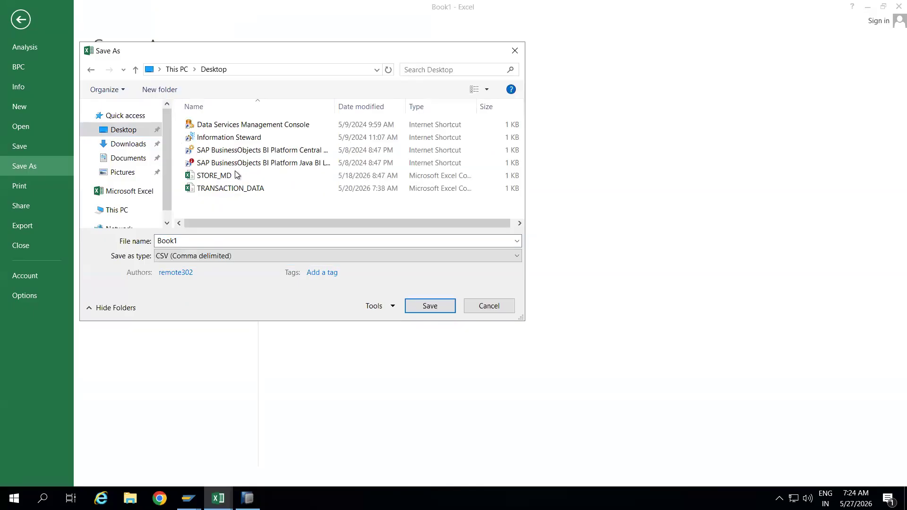
double_click(187, 241)
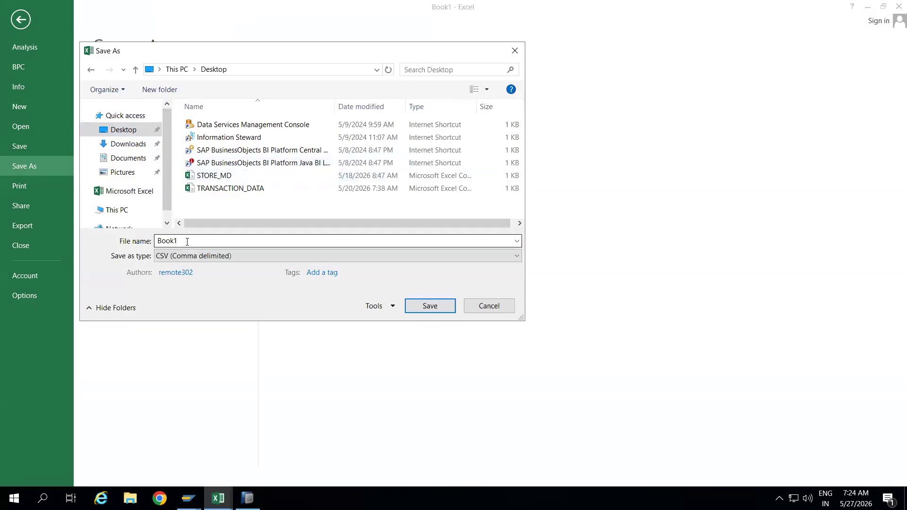
type("TD1")
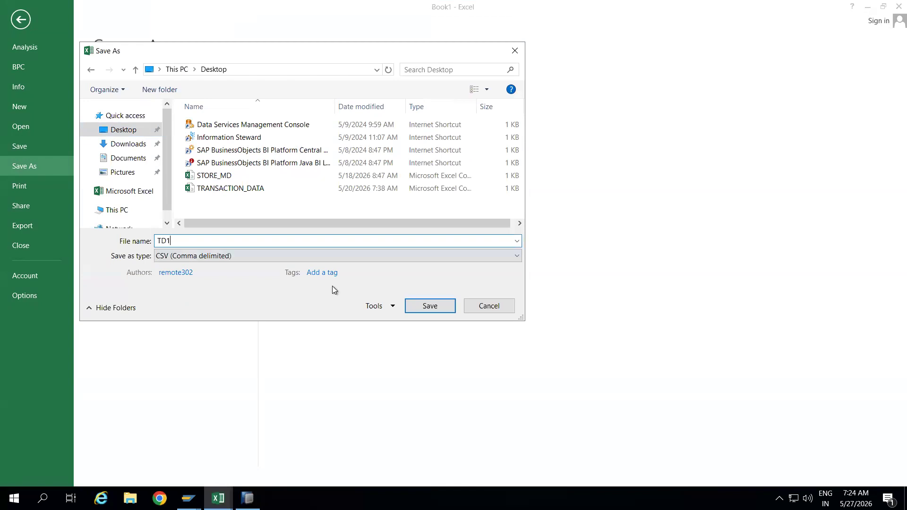
left_click(431, 307)
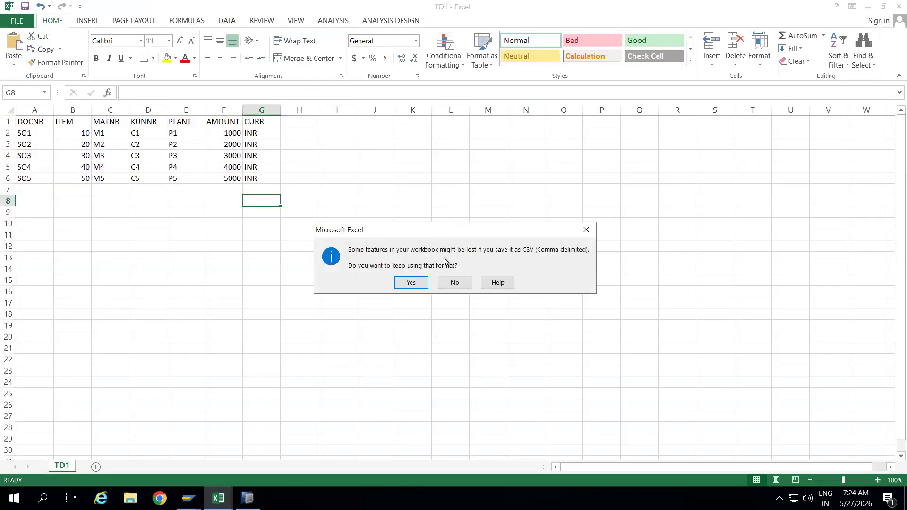
left_click(411, 282)
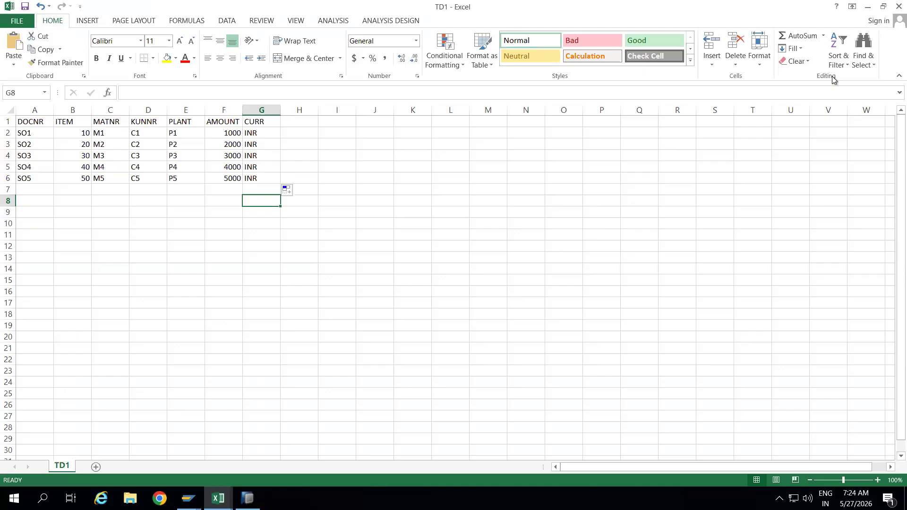
Close the TD1 file without saving further changes and show the desktop.
left_click(899, 6)
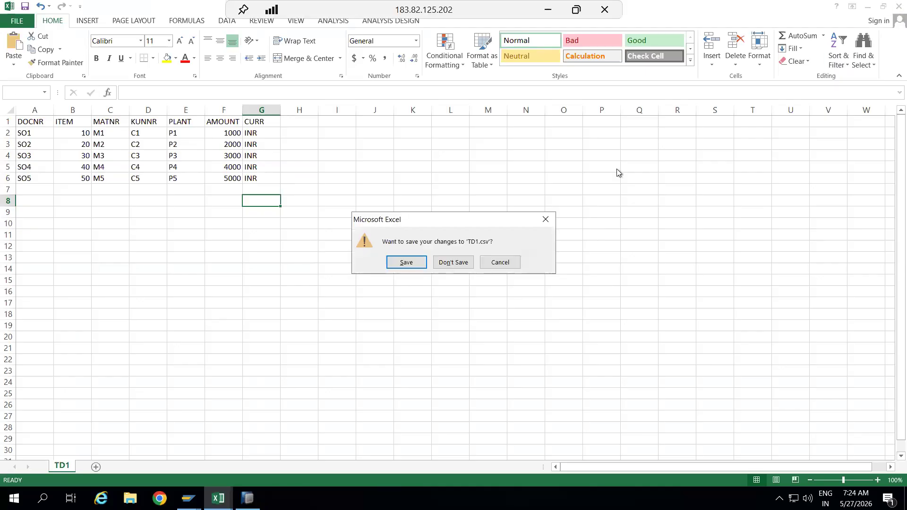
left_click(454, 262)
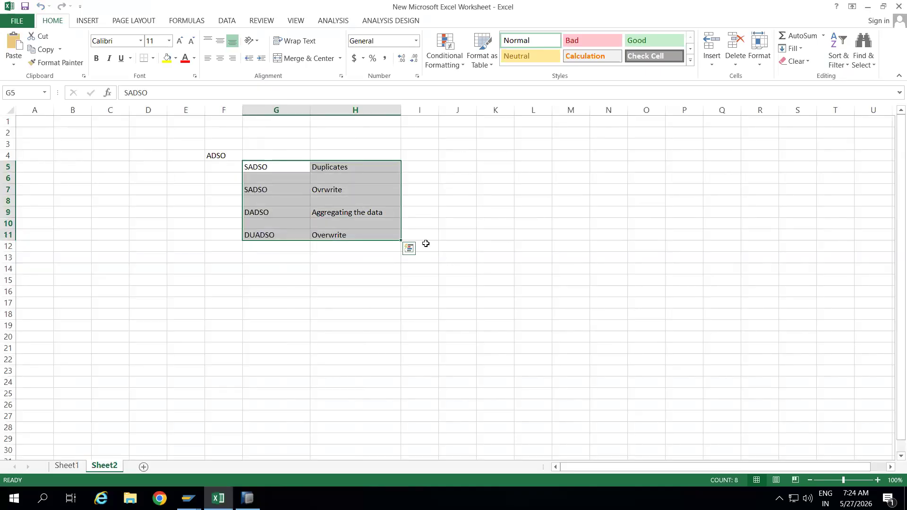
left_click(510, 242)
key("super+d")
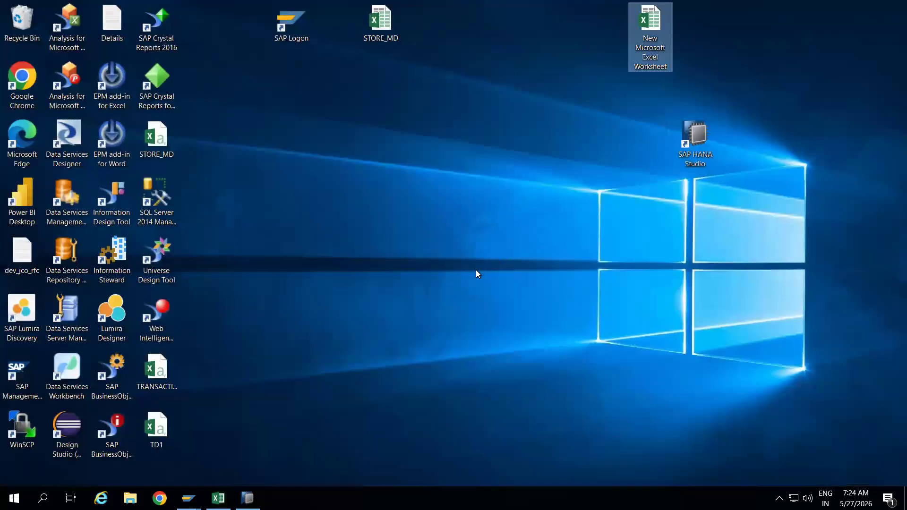
Switch to the SAP GUI window managing DataStore object ZADSO_AB and refresh its request list.
left_click(188, 499)
left_click(188, 452)
left_click(16, 133)
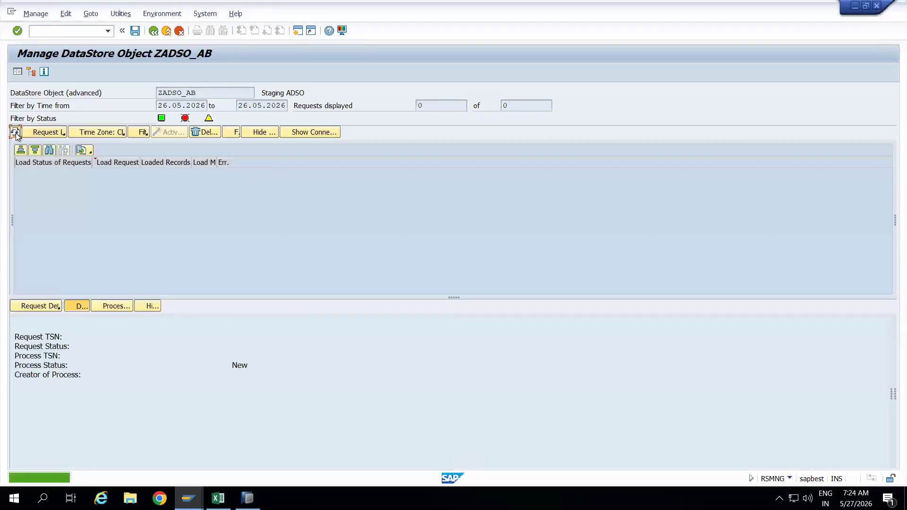
In SAP HANA Studio, activate the DTP from 2LIS_11_VAITM (S42020_ODP) to ZADSO_AB and execute it in the background.
left_click(247, 498)
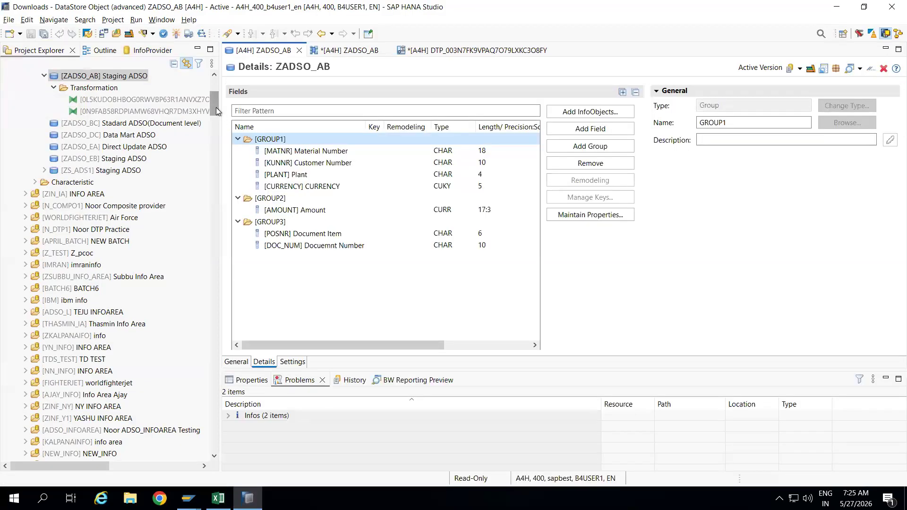
left_click_drag(217, 106, 214, 89)
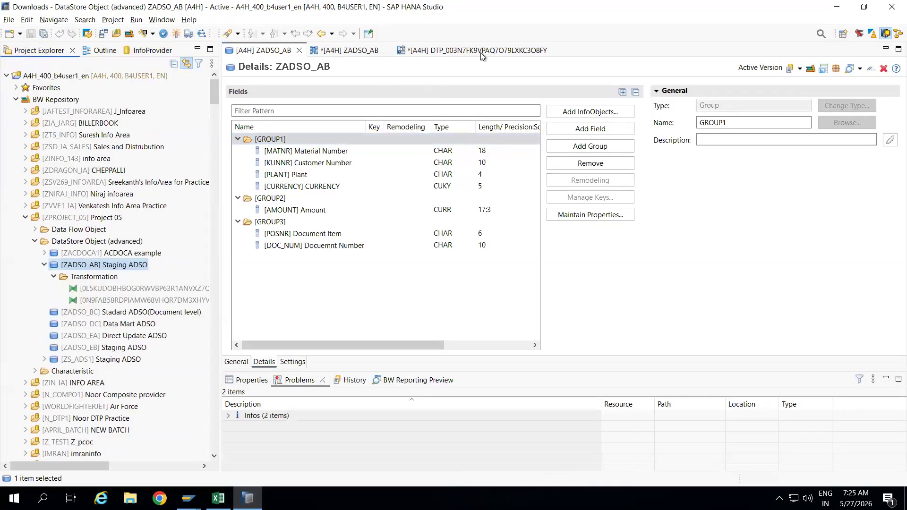
left_click(516, 53)
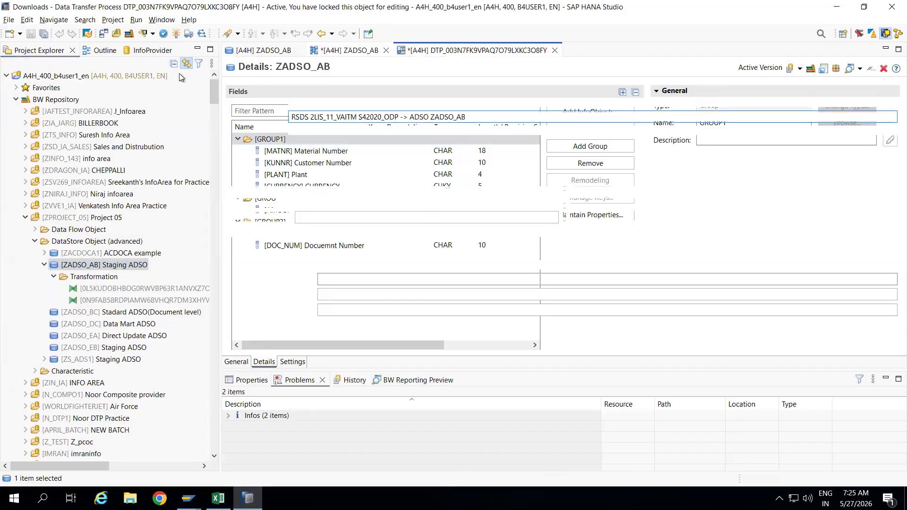
left_click(177, 34)
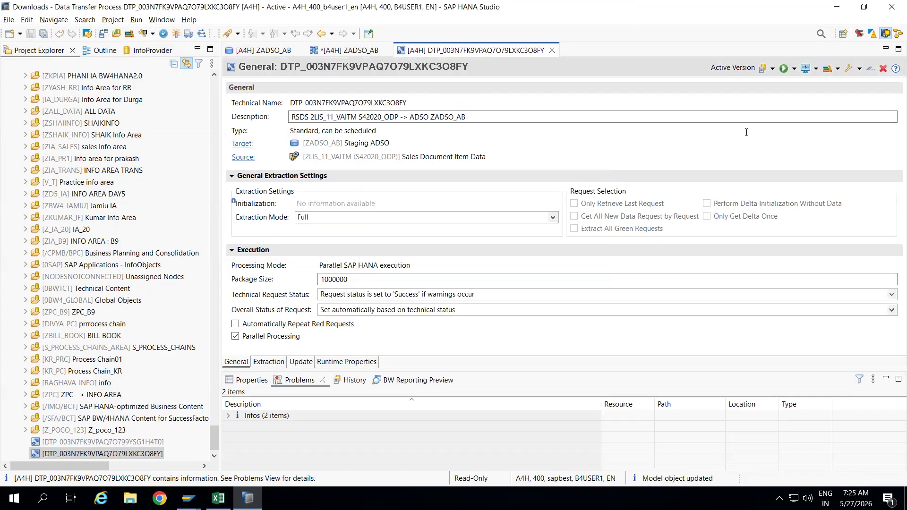
left_click(783, 70)
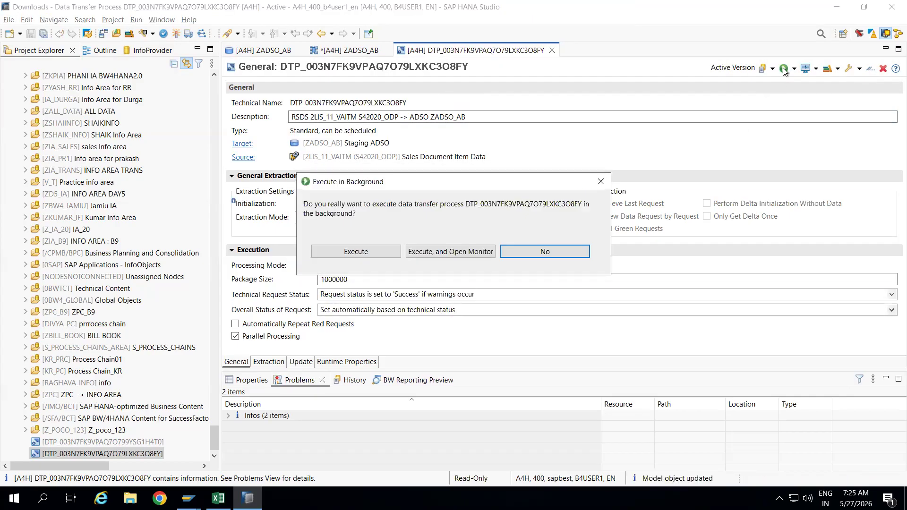
left_click(373, 251)
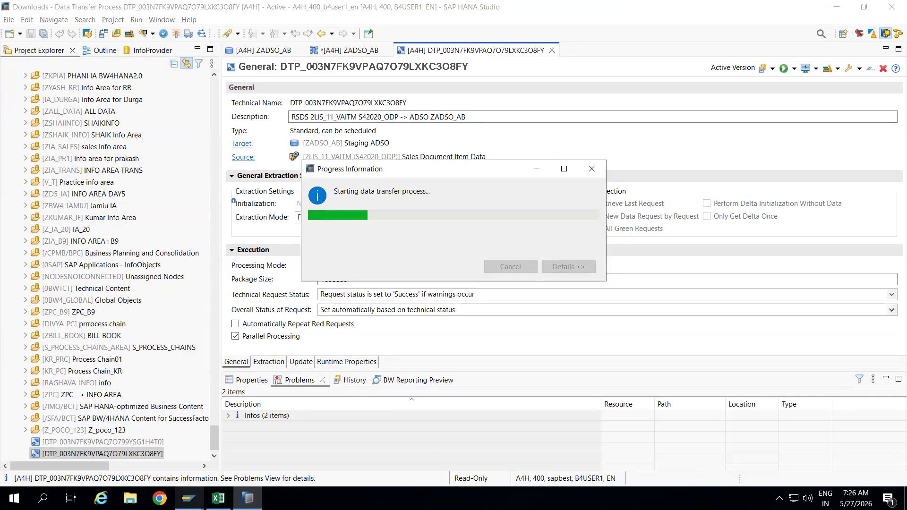
Return to the ZADSO_AB management window in SAP GUI and refresh the requests repeatedly to check for the DTP load.
mouse_move(188, 497)
left_click(182, 449)
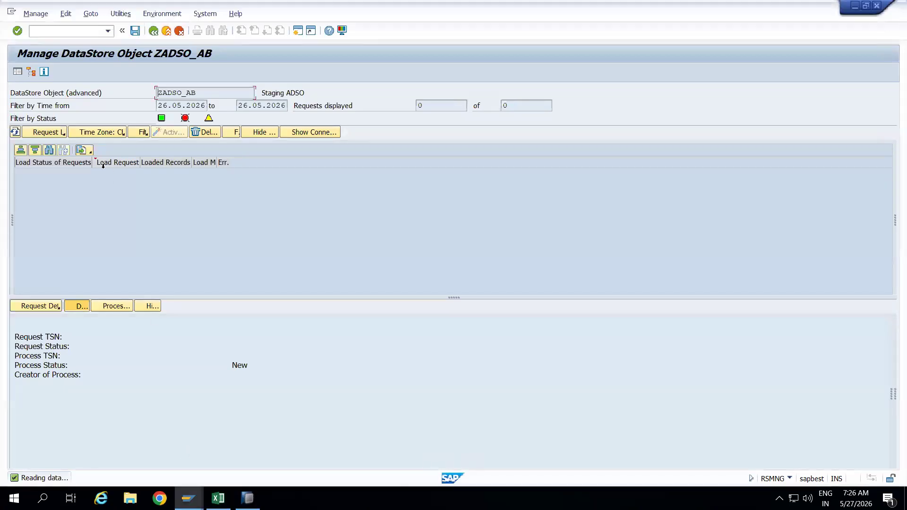
left_click(16, 132)
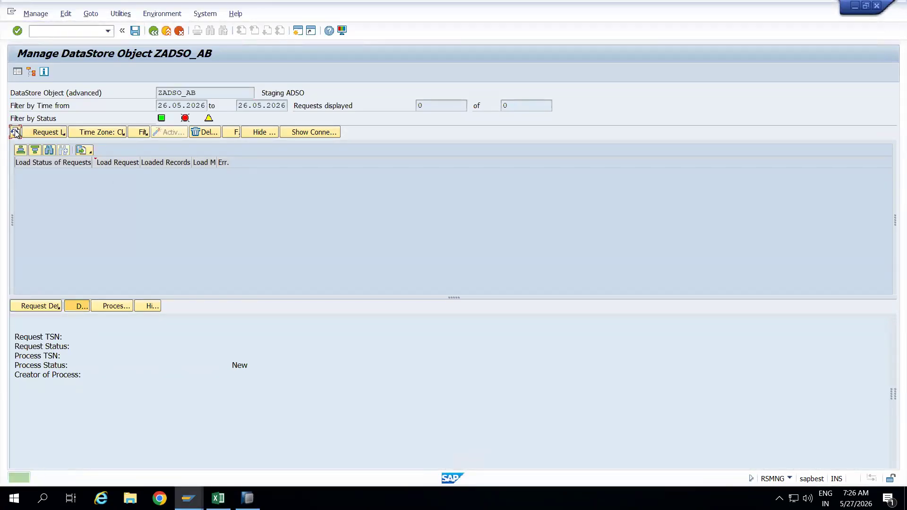
left_click(17, 134)
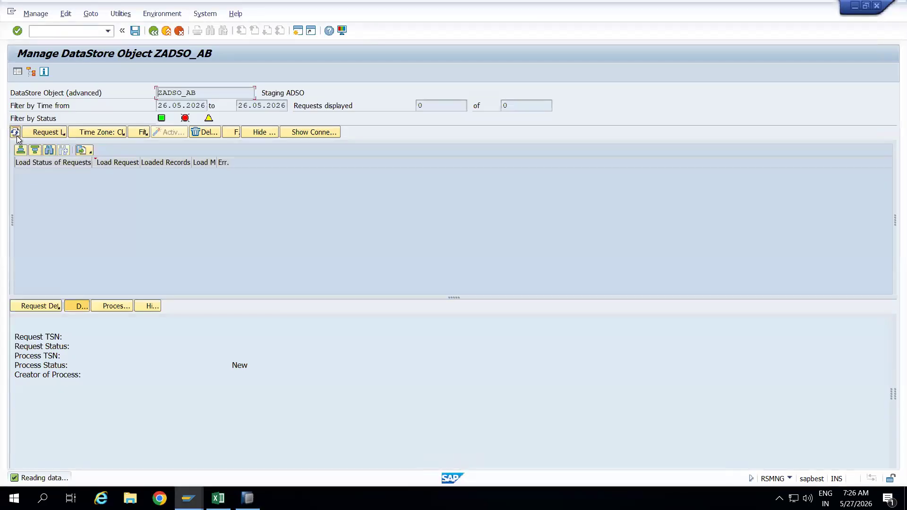
left_click(17, 137)
Switch back to SAP HANA Studio and close the editor of the executed DTP.
key("alt+Tab")
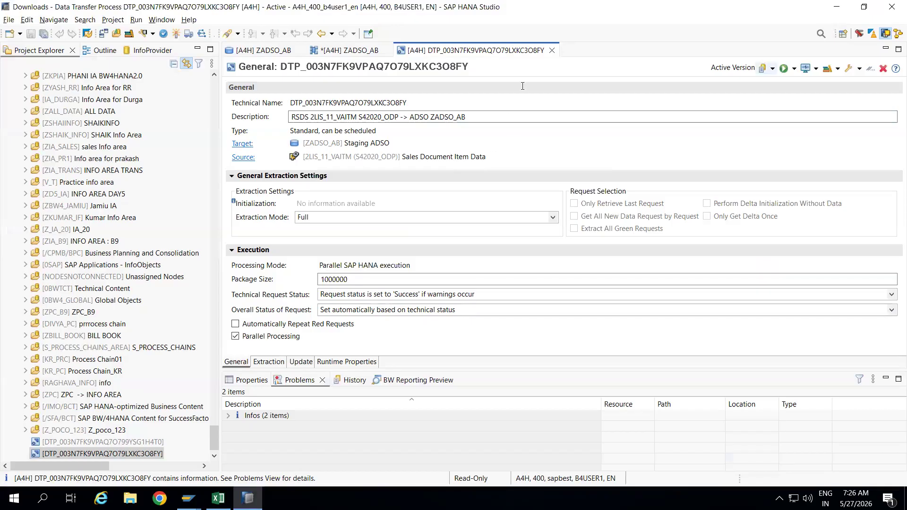
left_click(551, 51)
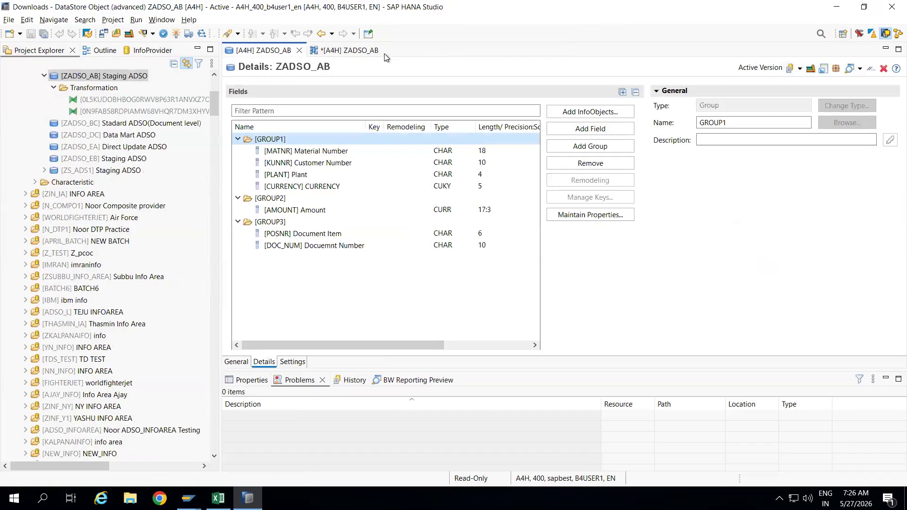
Delete the DataSource 2LIS_11_VAITM (S42020_ODP) from the transient data flow of ZADSO_AB.
left_click(349, 51)
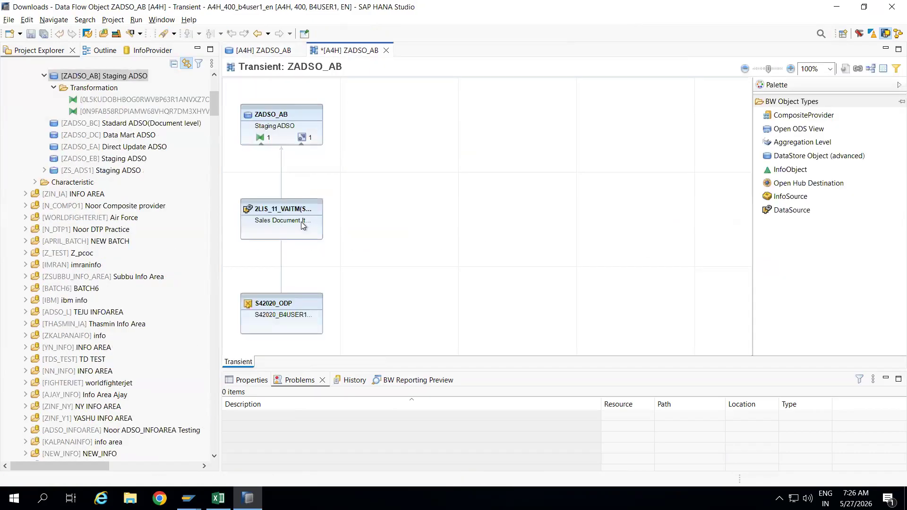
mouse_move(289, 226)
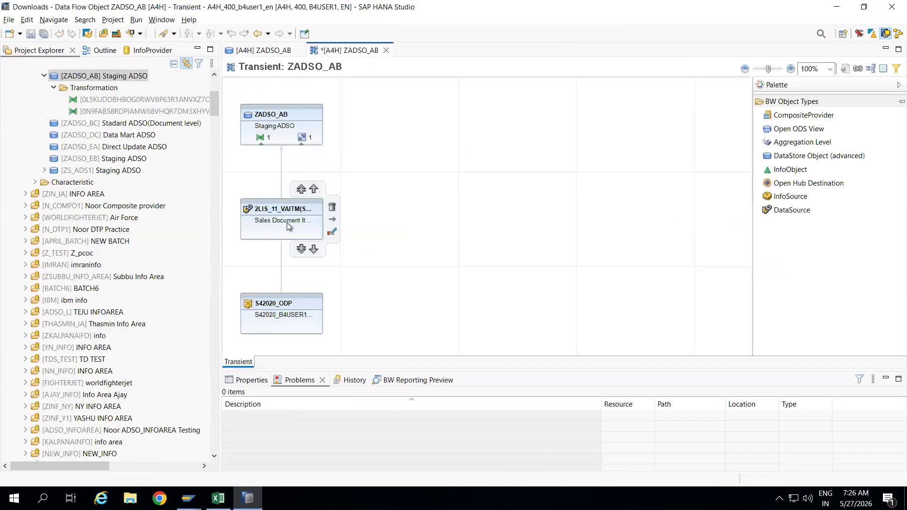
left_click(332, 208)
left_click(497, 249)
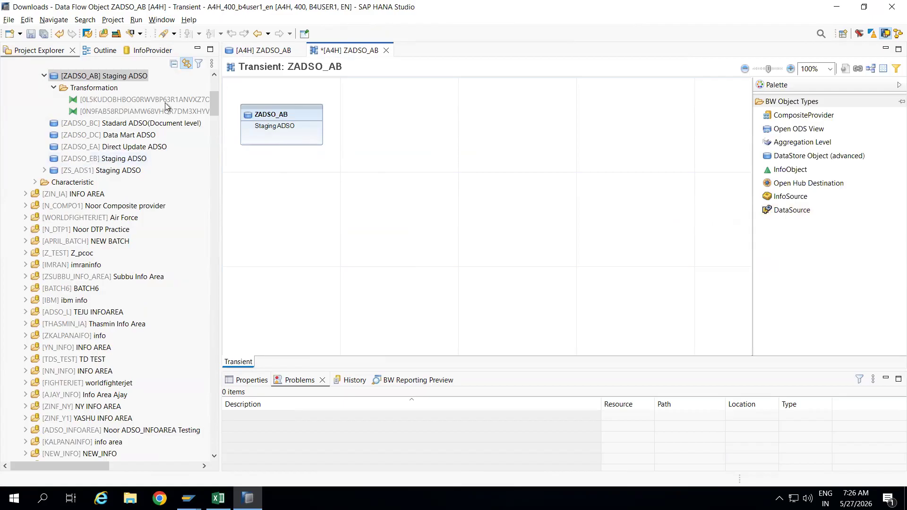
Collapse the BW Repository and expand the source system 1_CETPA under the File data sources in the project tree.
left_click_drag(215, 106, 215, 86)
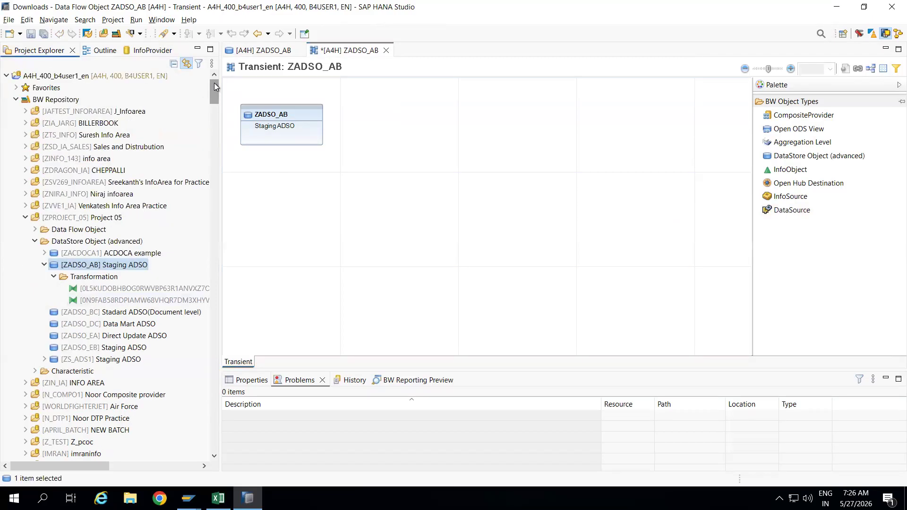
left_click(16, 100)
left_click(16, 111)
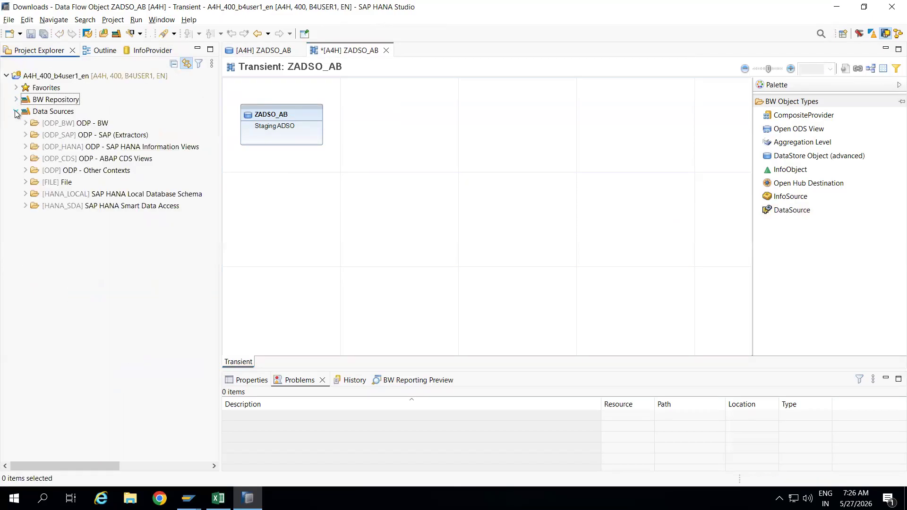
left_click(27, 183)
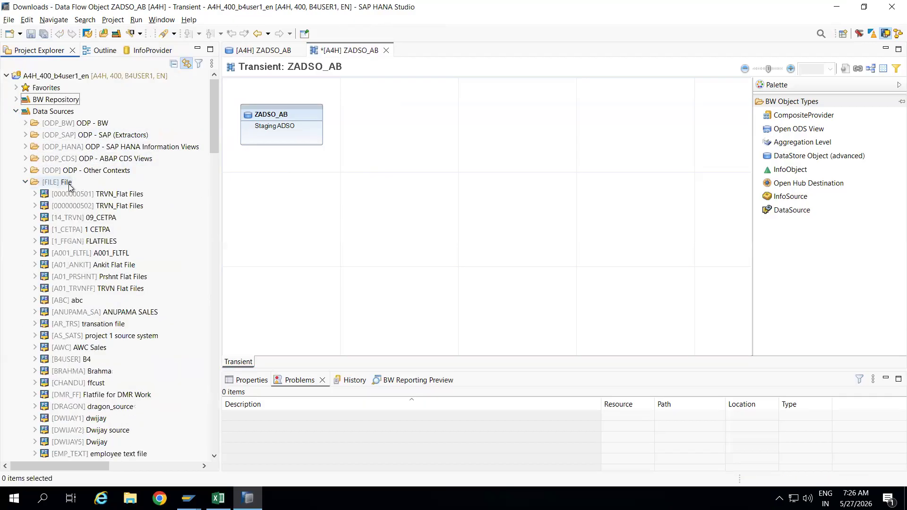
left_click(65, 218)
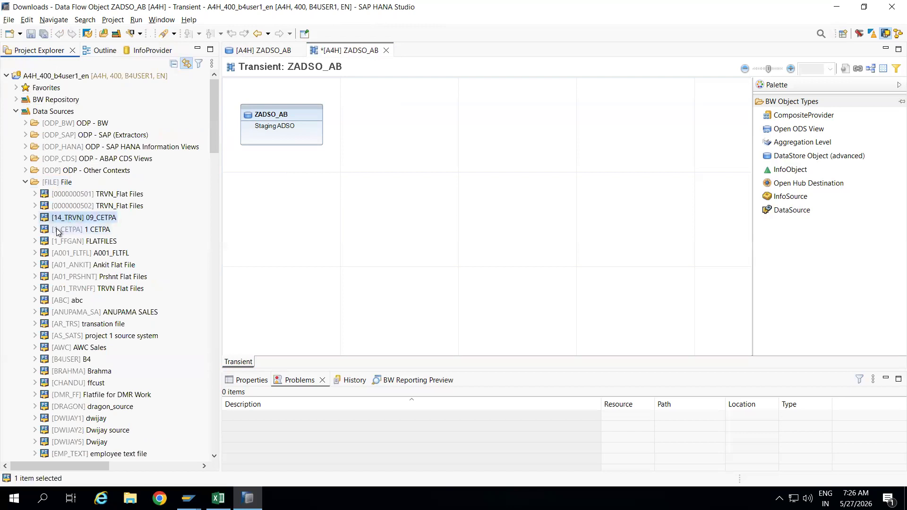
left_click(59, 231)
left_click(35, 230)
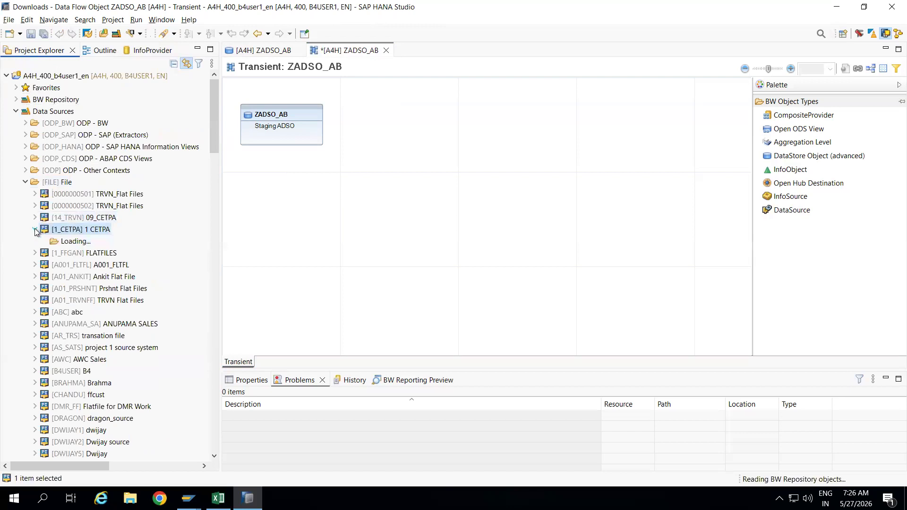
Start a new DataSource in file source system 1_CETPA with None as template and proceed to the confirmation page.
right_click(73, 235)
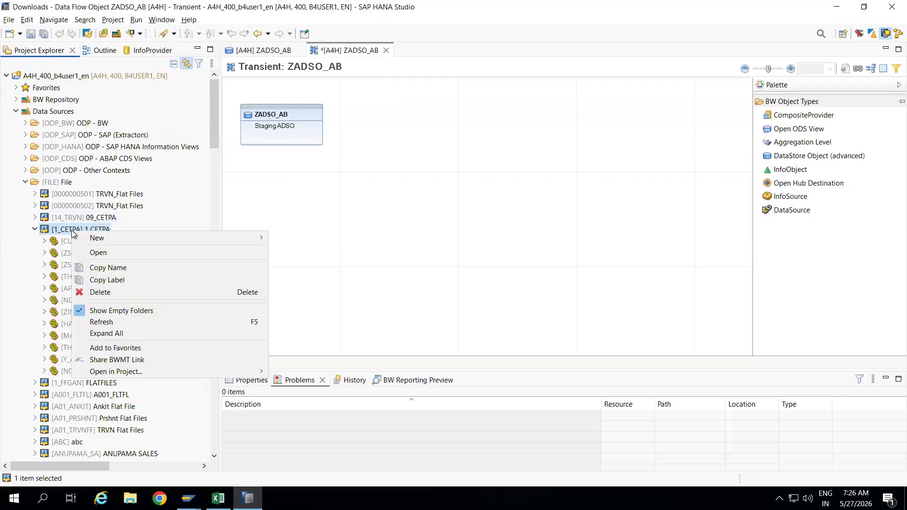
left_click(101, 228)
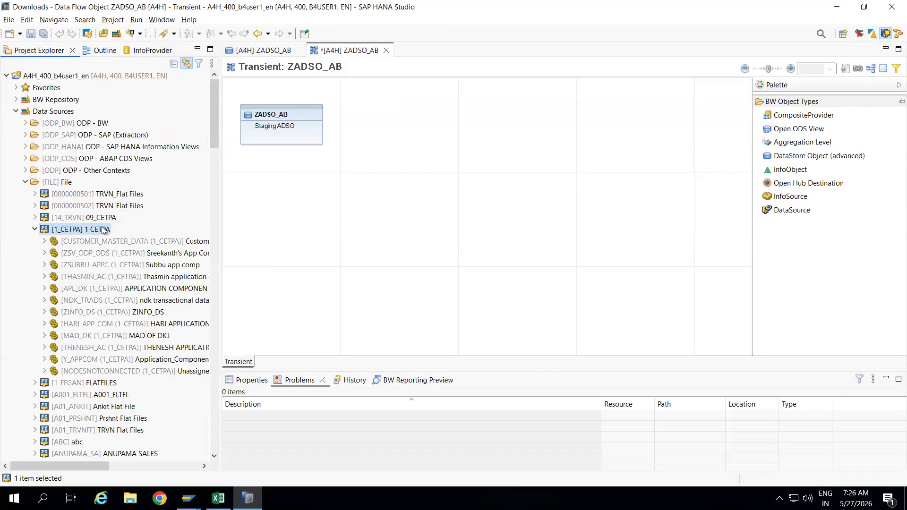
right_click(102, 228)
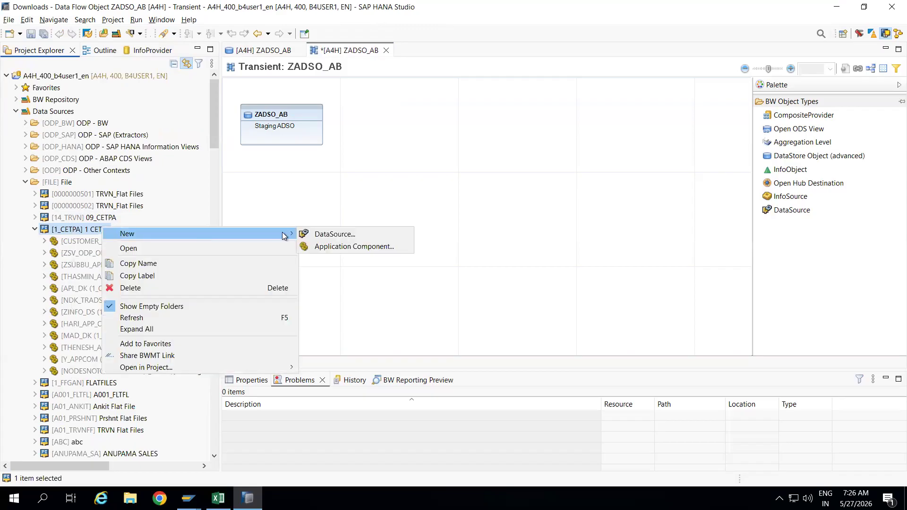
left_click(330, 234)
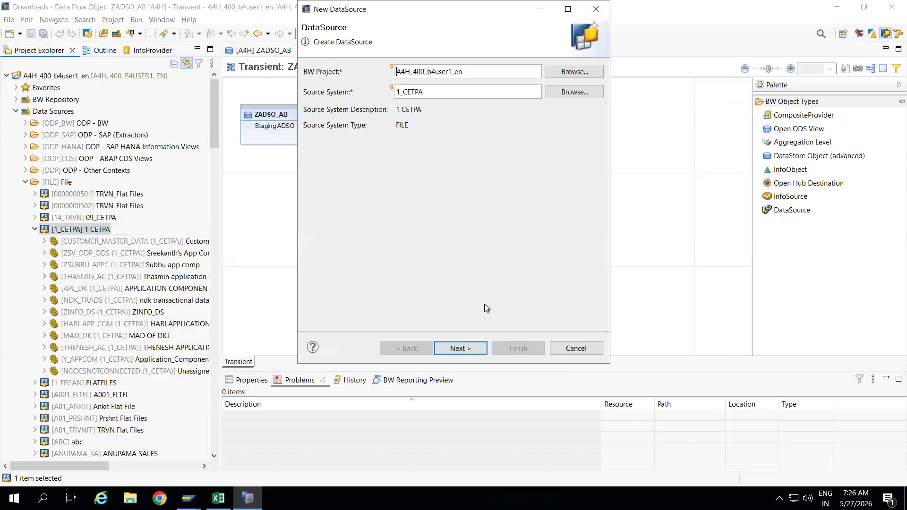
left_click(459, 351)
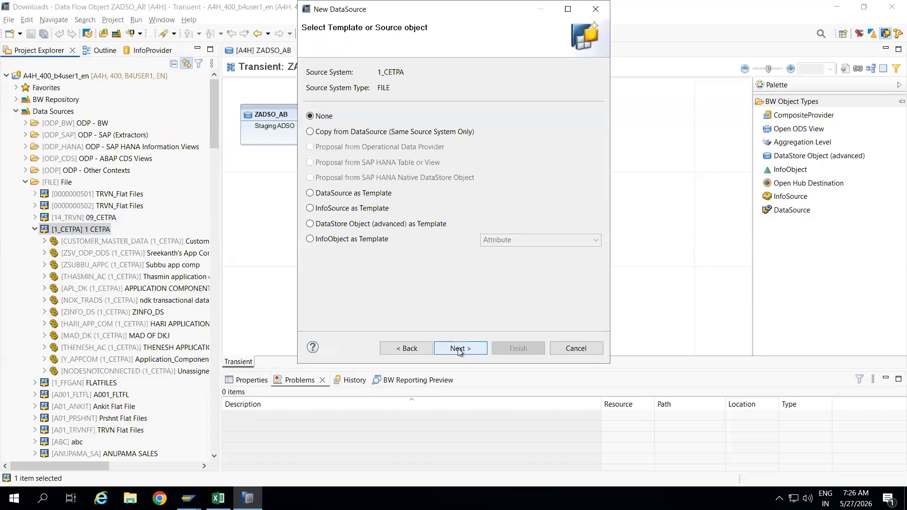
left_click(467, 350)
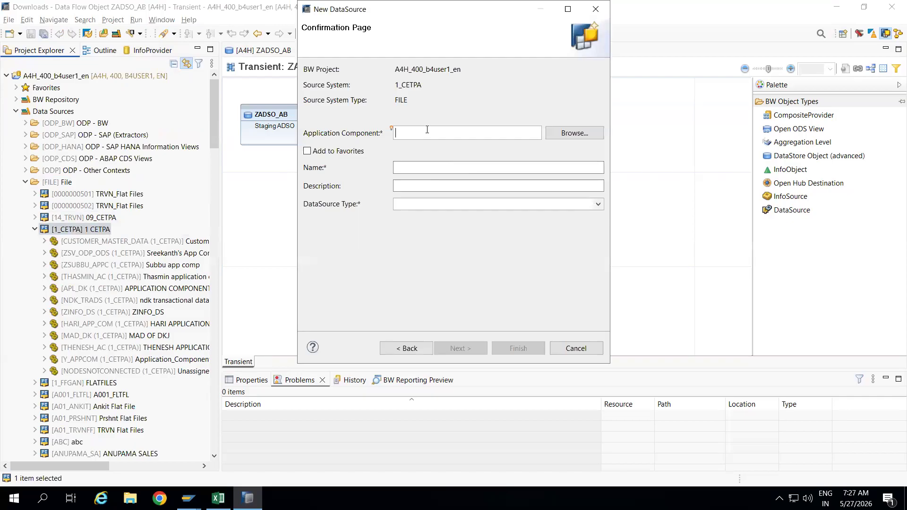
Assign the application component ZINFO_DS to the new DataSource.
left_click(571, 135)
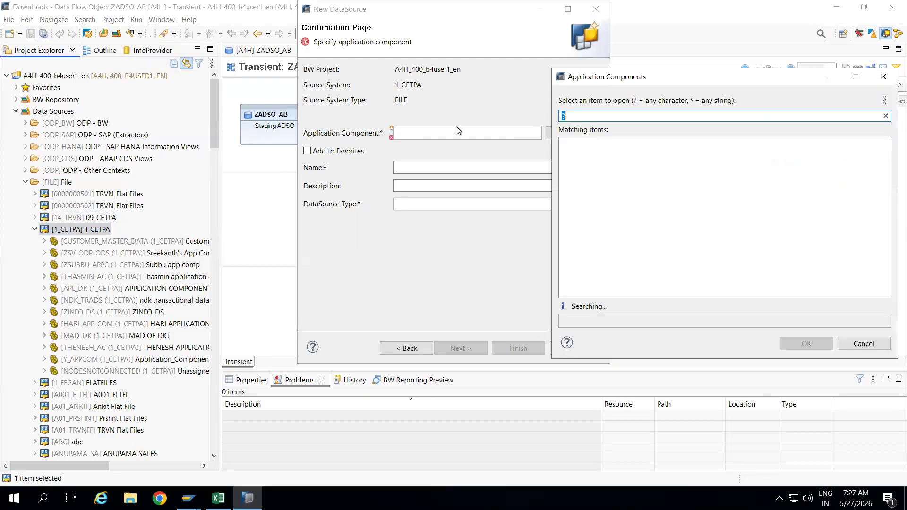
type("Z")
double_click(594, 146)
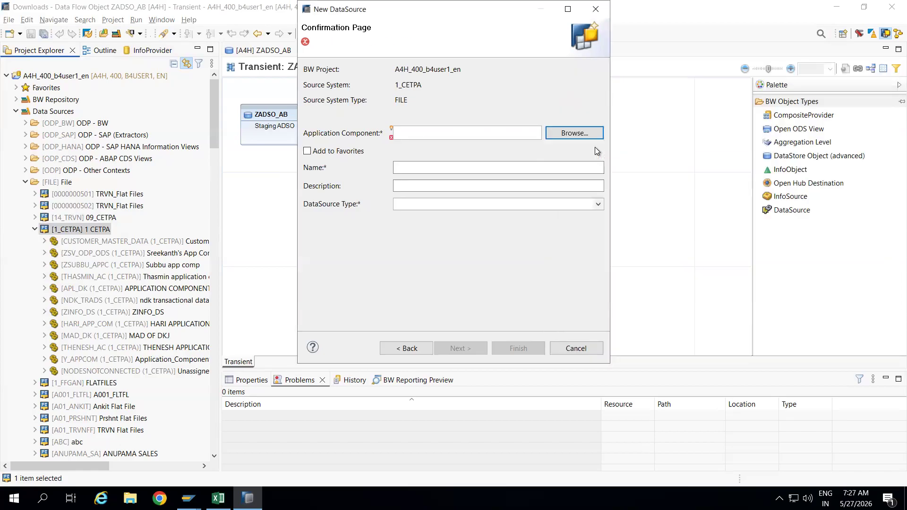
Create the DataSource as ZDS_TD1 with description "Transactional data source" and type Transactional Data.
left_click(452, 169)
left_click(434, 169)
type("ZDS_TD1")
left_click(443, 185)
type("Transa")
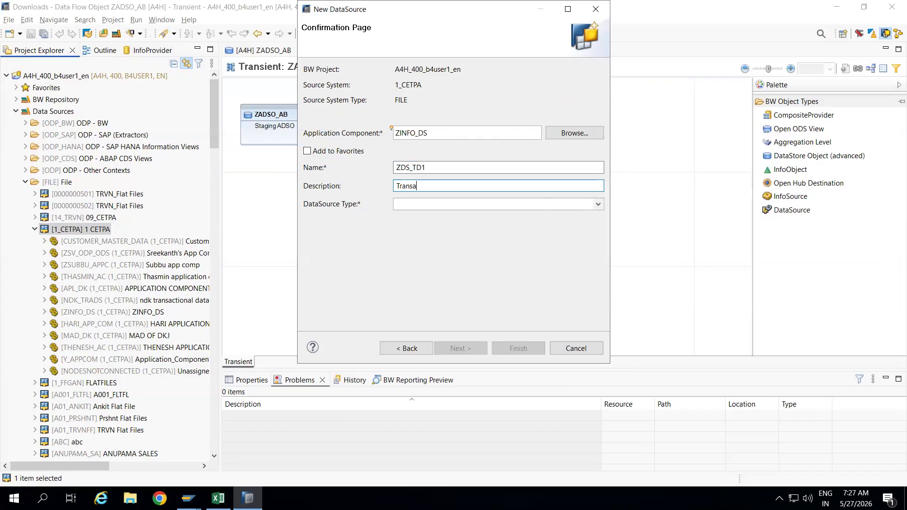
type("ctional data source")
left_click(490, 207)
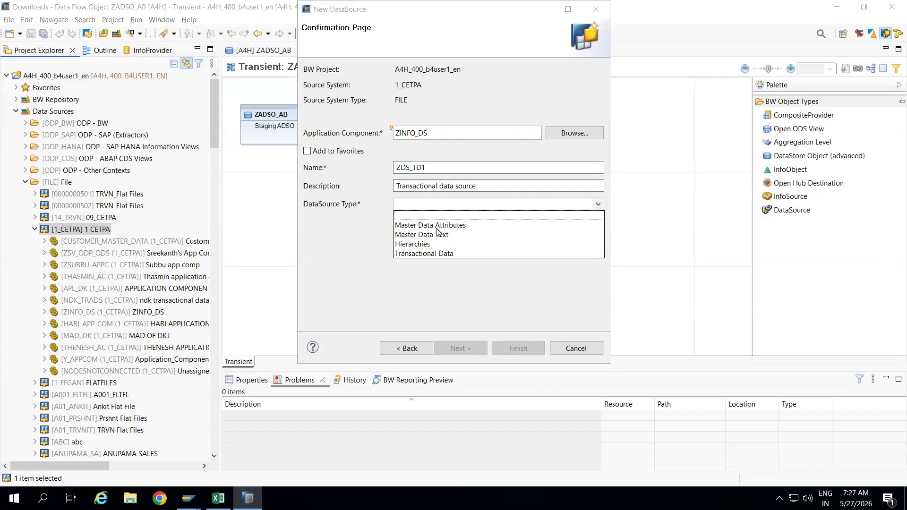
left_click(425, 254)
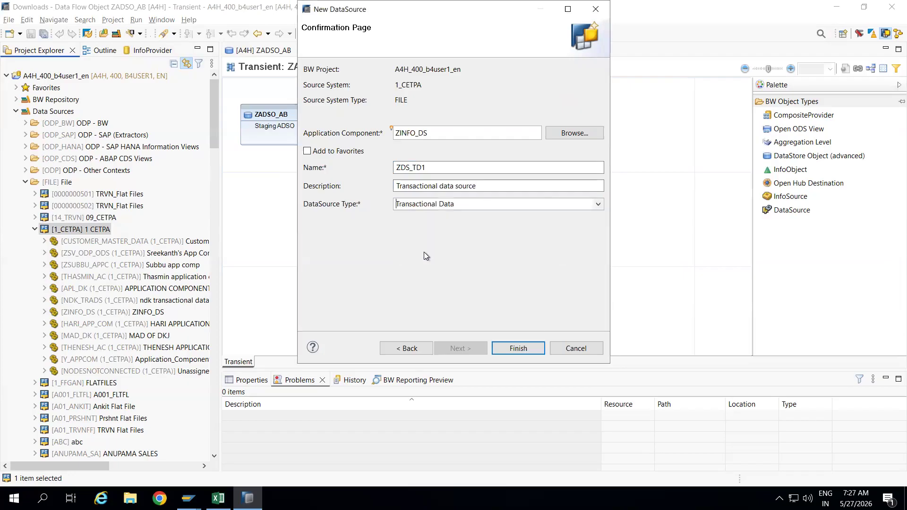
left_click(517, 348)
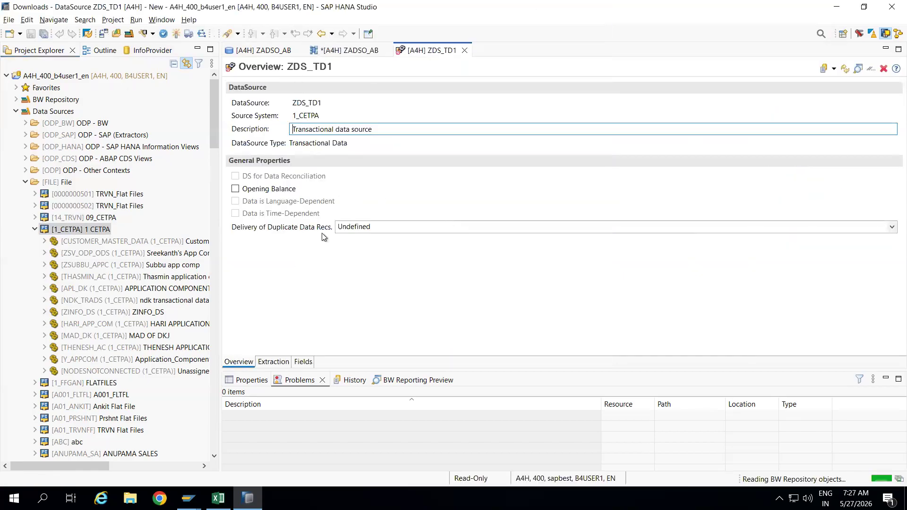
In the DataSource's extraction settings, set the data format to Separated by Separator (Example: CSV).
left_click(274, 362)
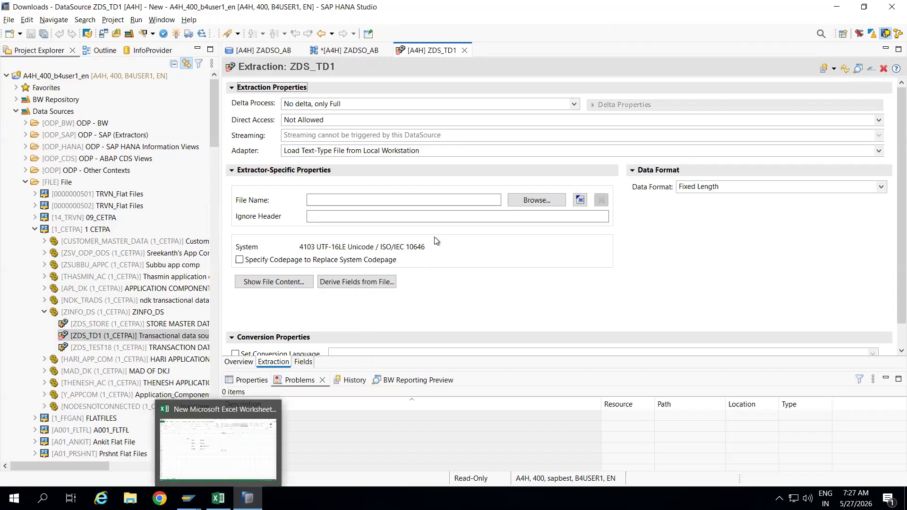
left_click(411, 201)
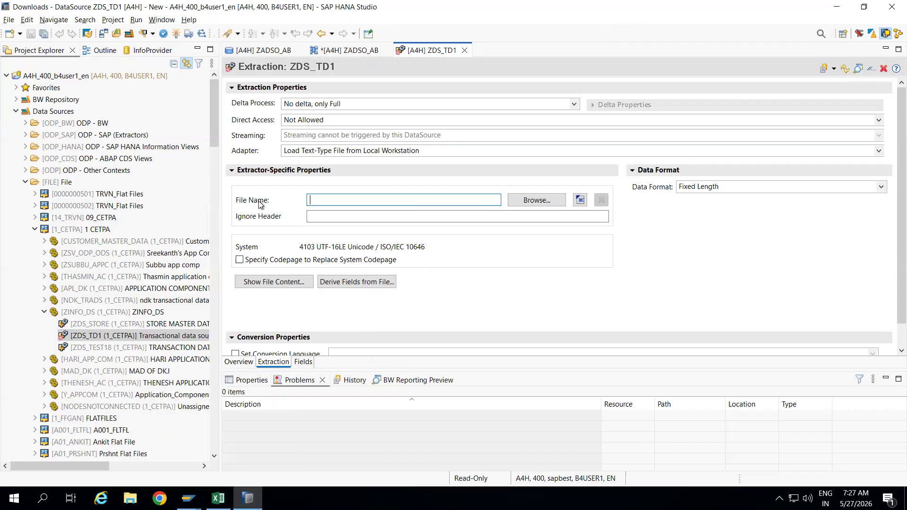
left_click(457, 151)
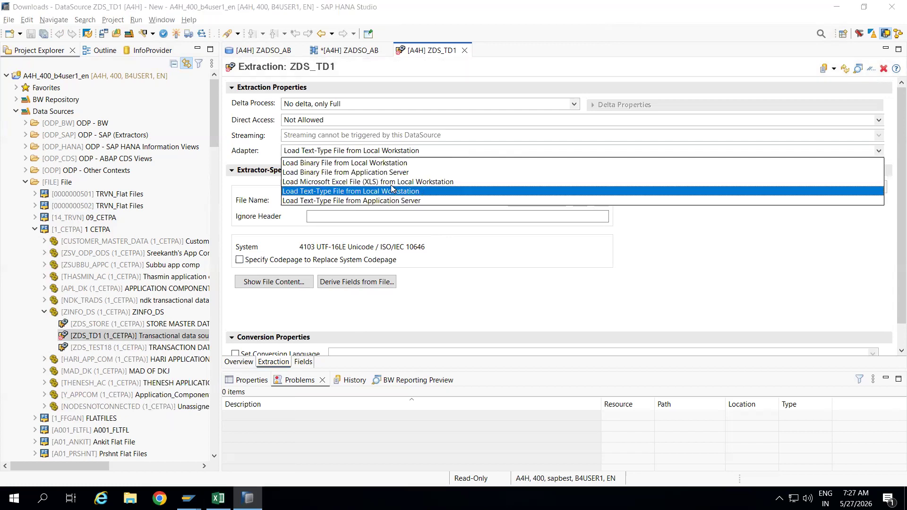
left_click(527, 294)
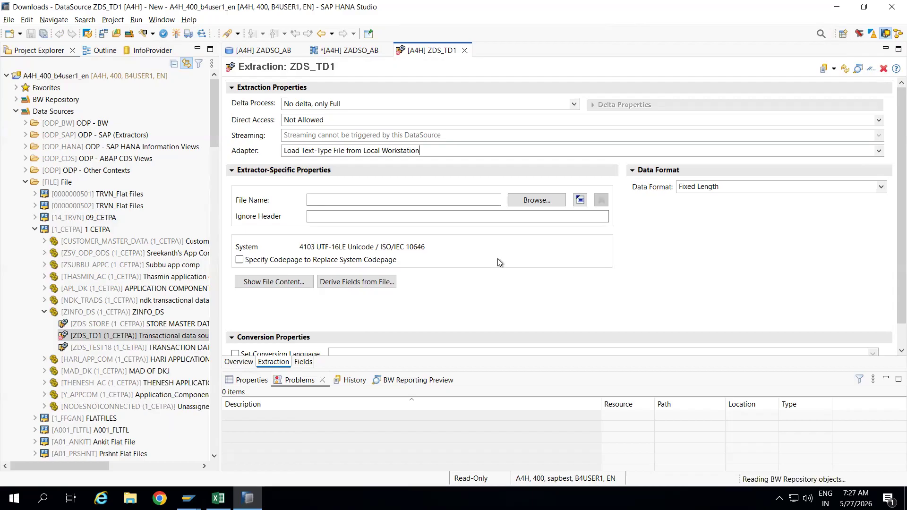
left_click(747, 191)
left_click(735, 212)
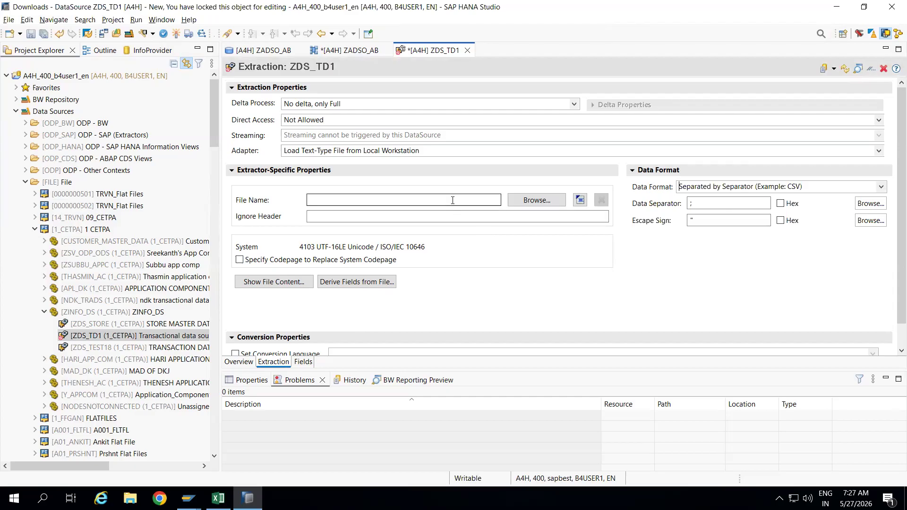
Choose TD1.csv from the Desktop as the source file and ignore 1 header row.
left_click(544, 201)
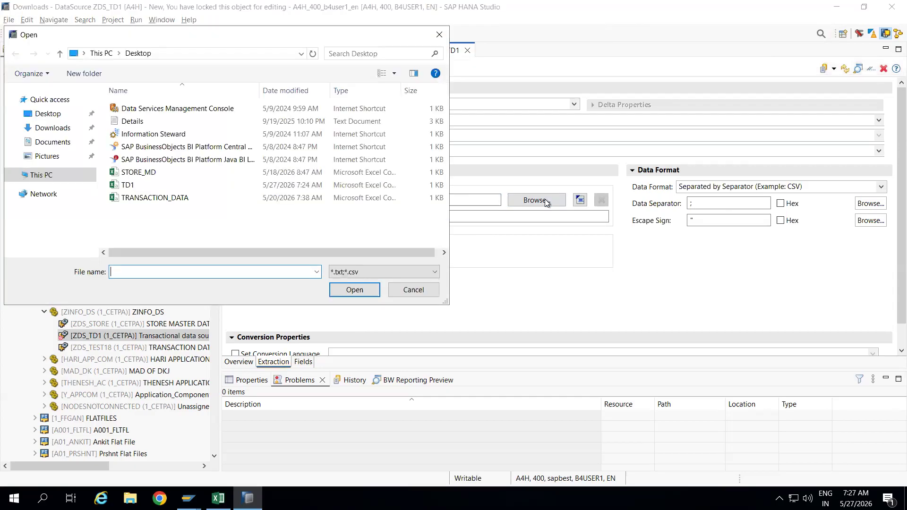
double_click(135, 185)
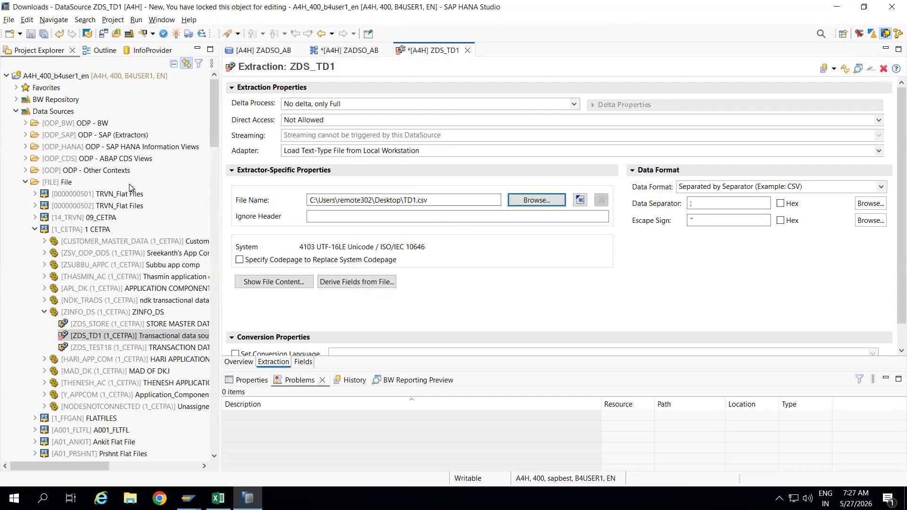
left_click(387, 220)
left_click(358, 219)
type("1")
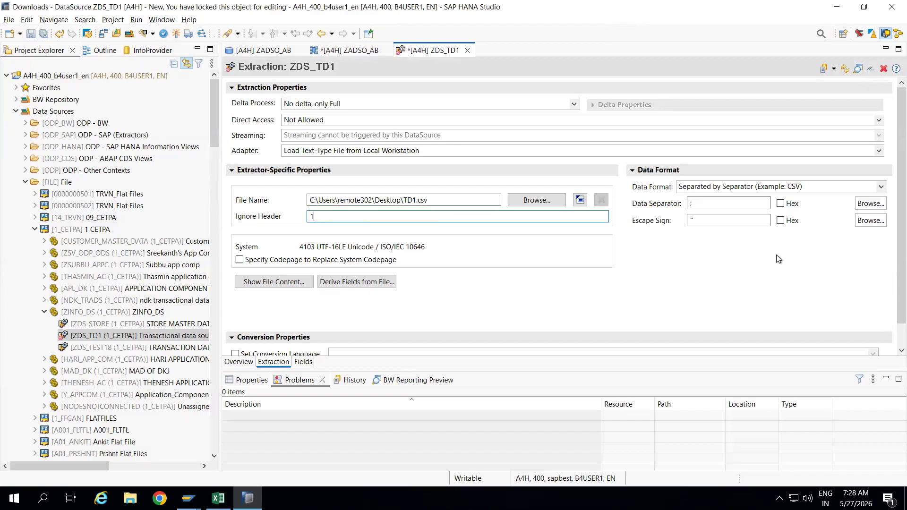
Set the data separator to a comma and the escape sign to a semicolon.
left_click(703, 203)
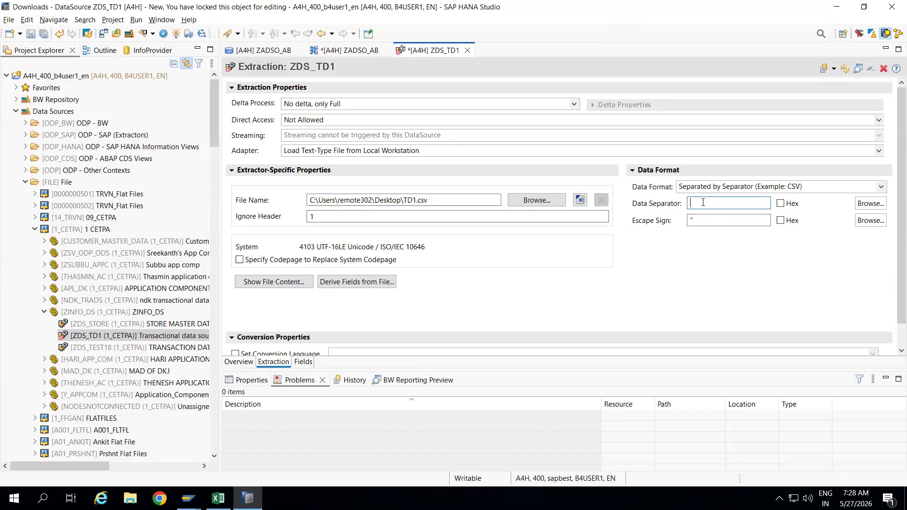
left_click(704, 221)
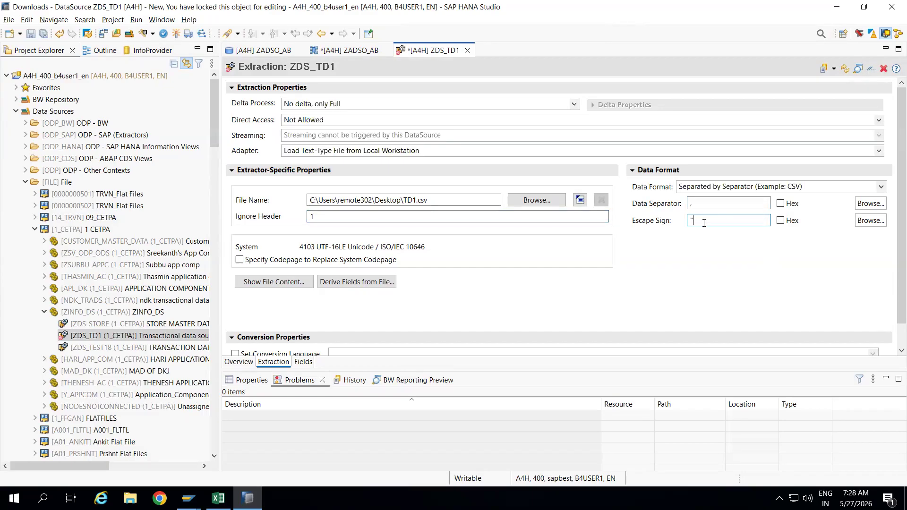
type(";")
Show the source file's content in Excel, close the file and return to SAP HANA Studio.
left_click(265, 283)
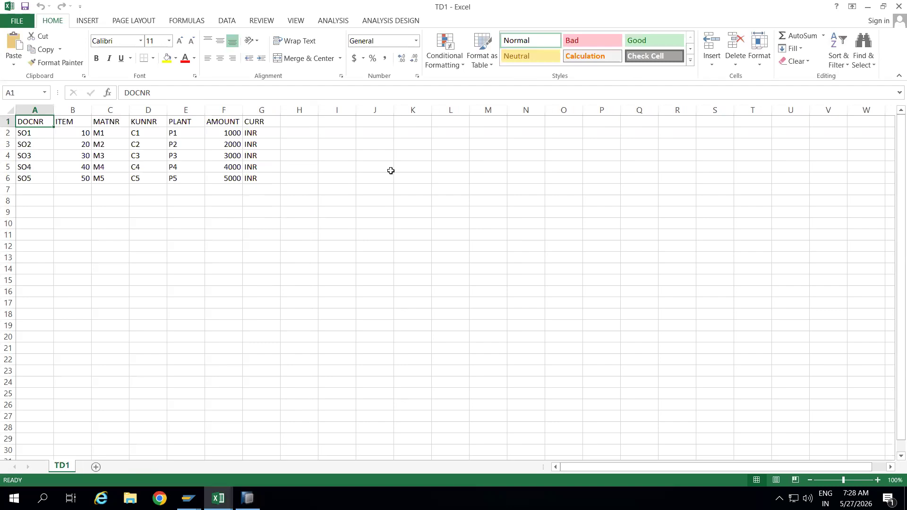
left_click(897, 6)
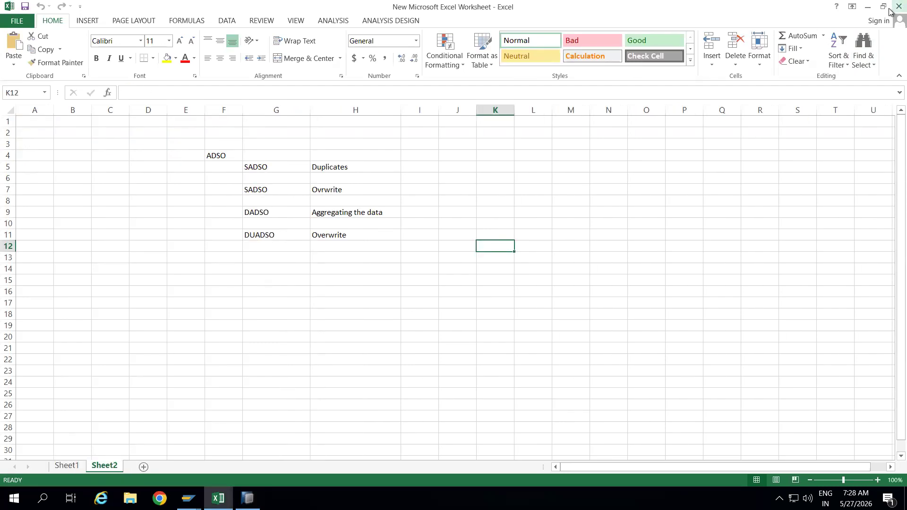
left_click(247, 499)
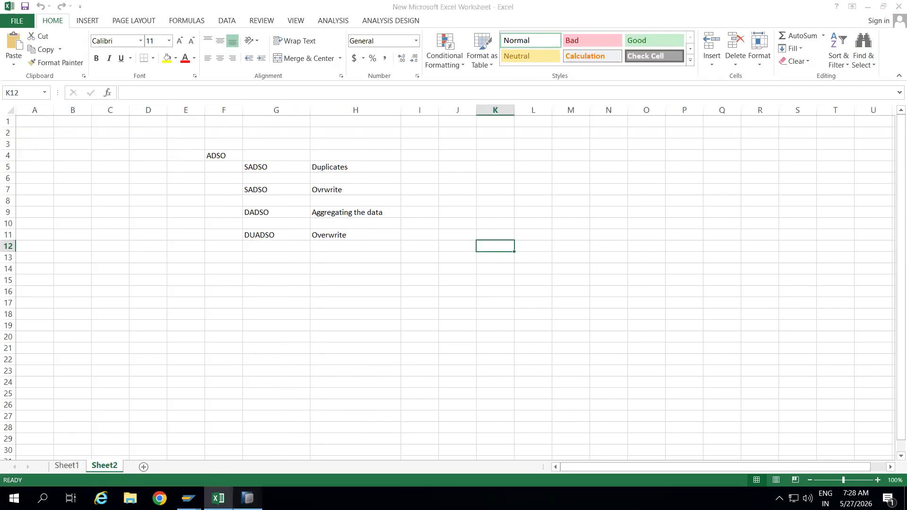
Derive the DataSource fields from the file and accept all proposed fields.
left_click(342, 287)
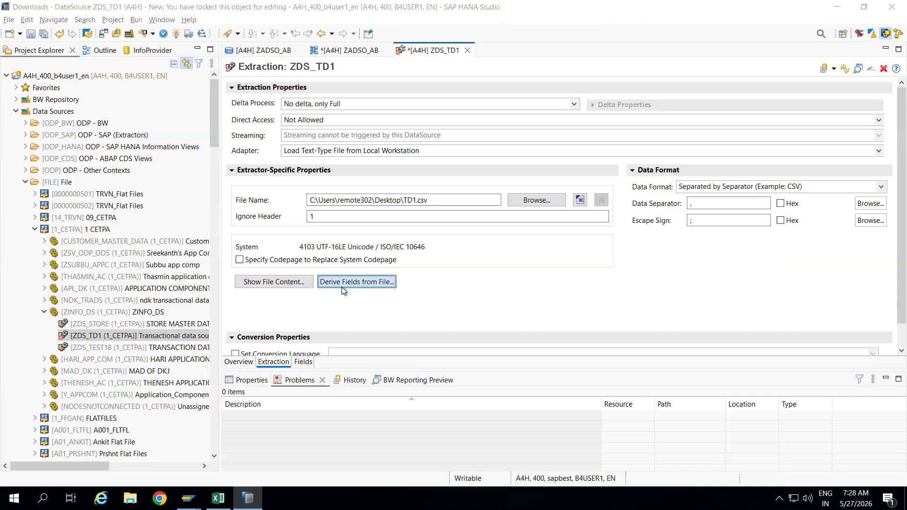
left_click(522, 359)
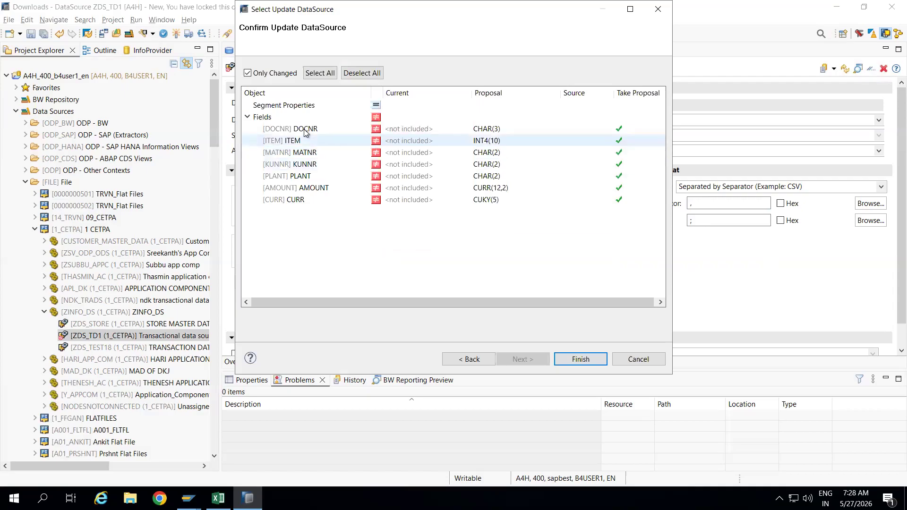
left_click(303, 129)
left_click(316, 73)
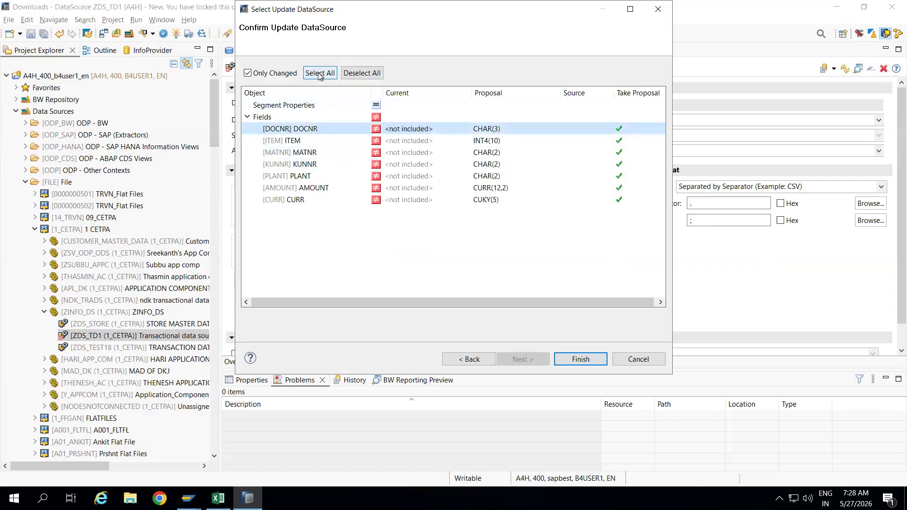
left_click(580, 359)
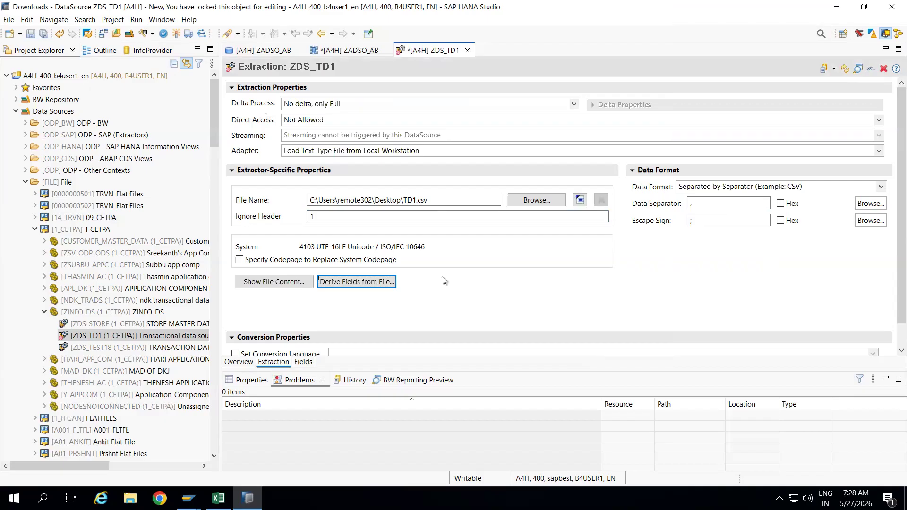
Mark the DOCNR and ITEM fields as key fields and activate the DataSource.
left_click(303, 362)
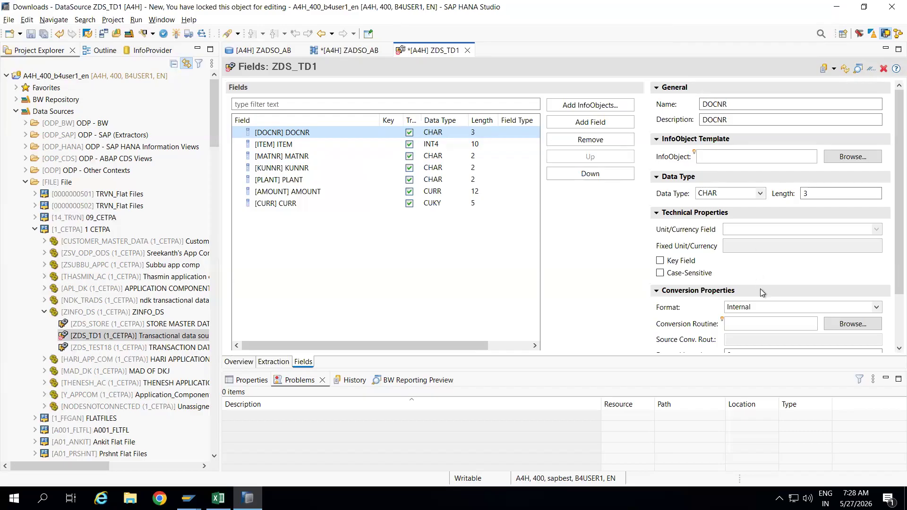
left_click(659, 264)
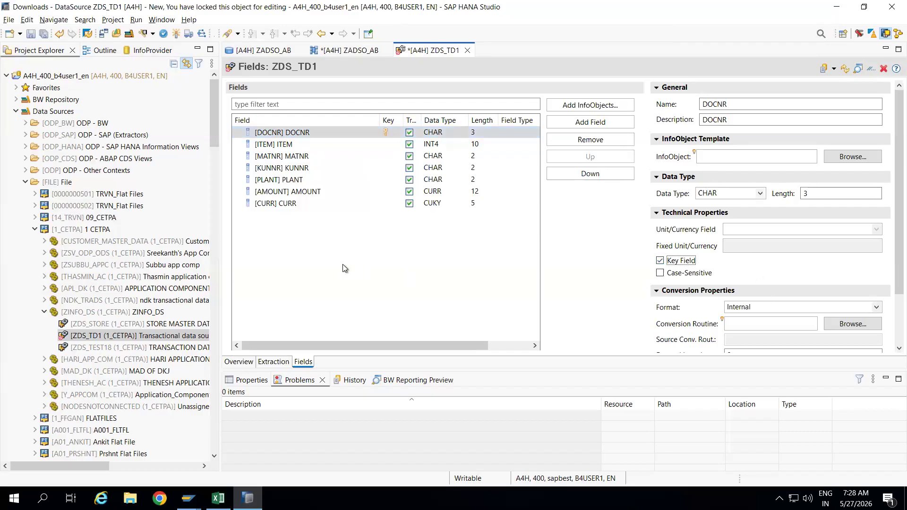
left_click(286, 145)
left_click(660, 261)
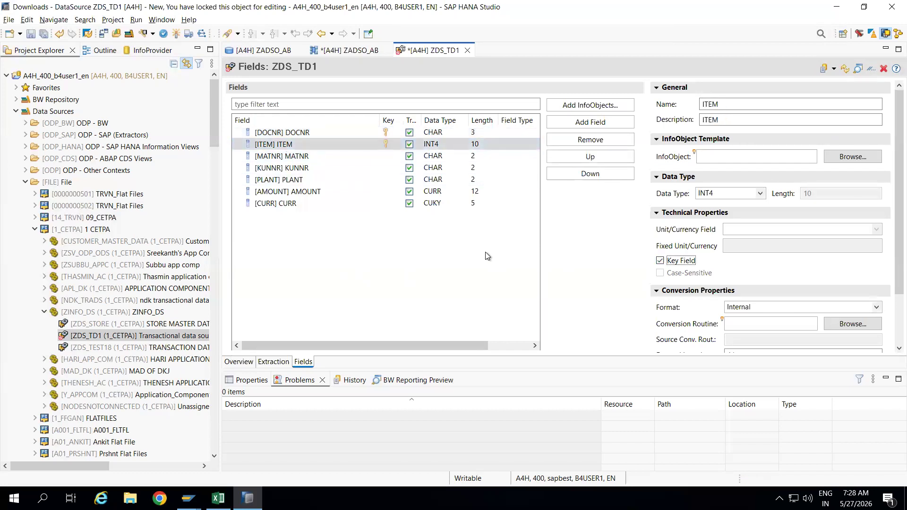
left_click(176, 34)
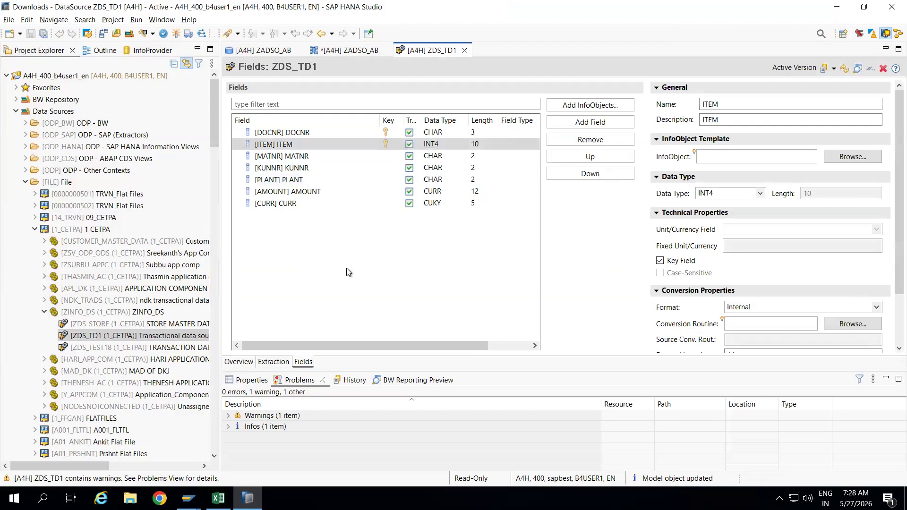
Add a new DataSource node below the staging ADSO in the ZADSO_AB data flow, keeping its default name.
left_click(337, 51)
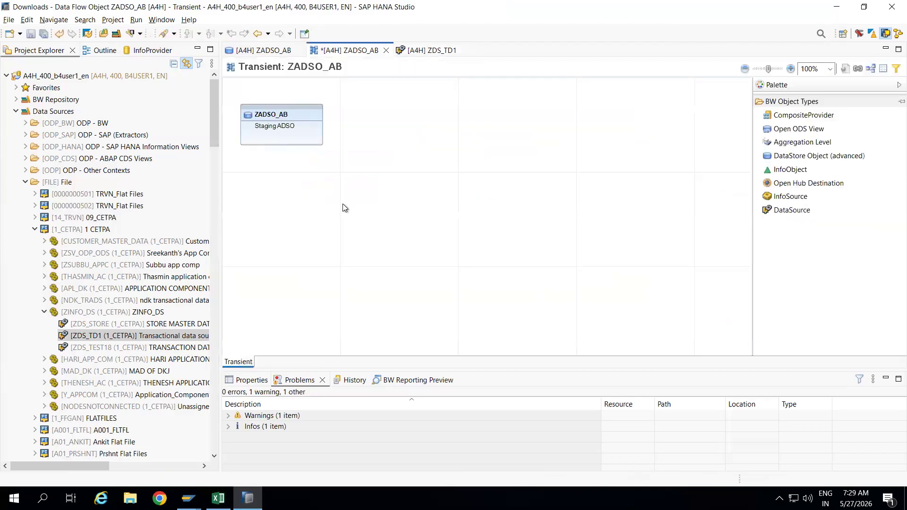
left_click(792, 210)
left_click(284, 243)
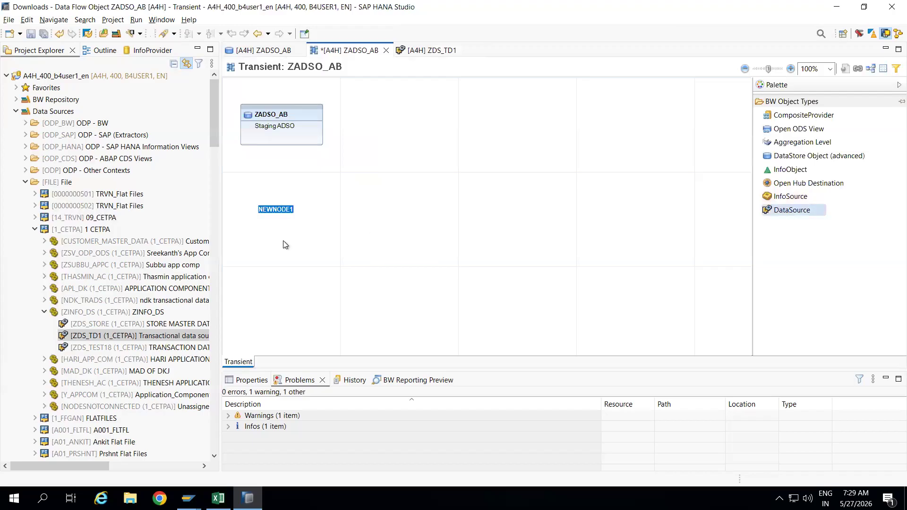
key("Return")
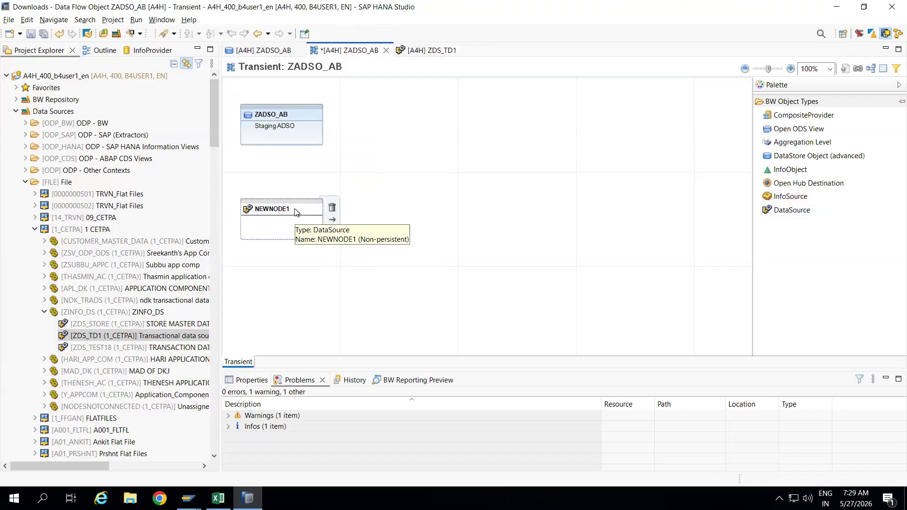
Assign the existing DataSource ZDS_TD1 to the new node in the data flow.
right_click(294, 208)
left_click(341, 322)
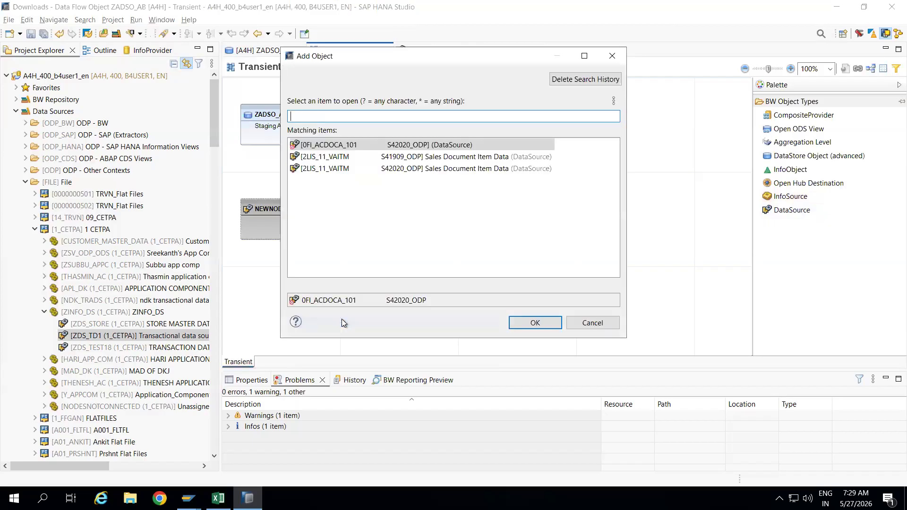
left_click_drag(393, 53, 358, 126)
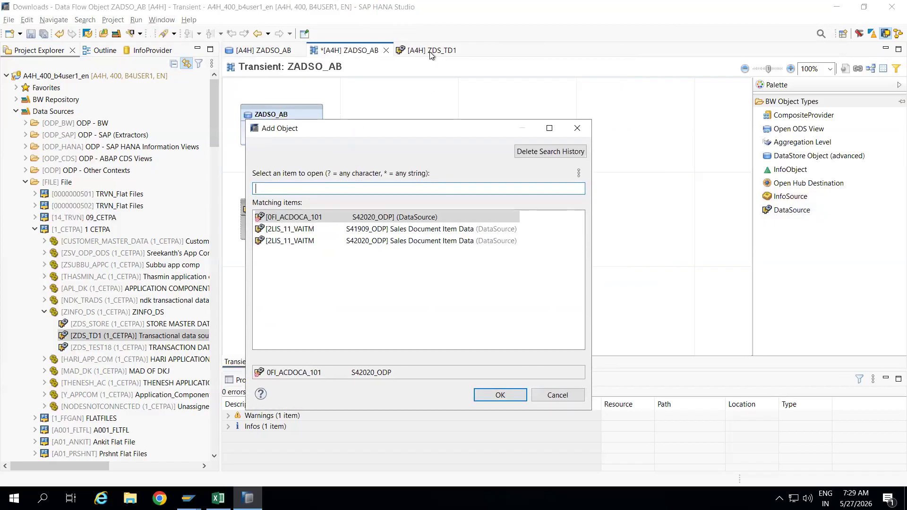
type("Z")
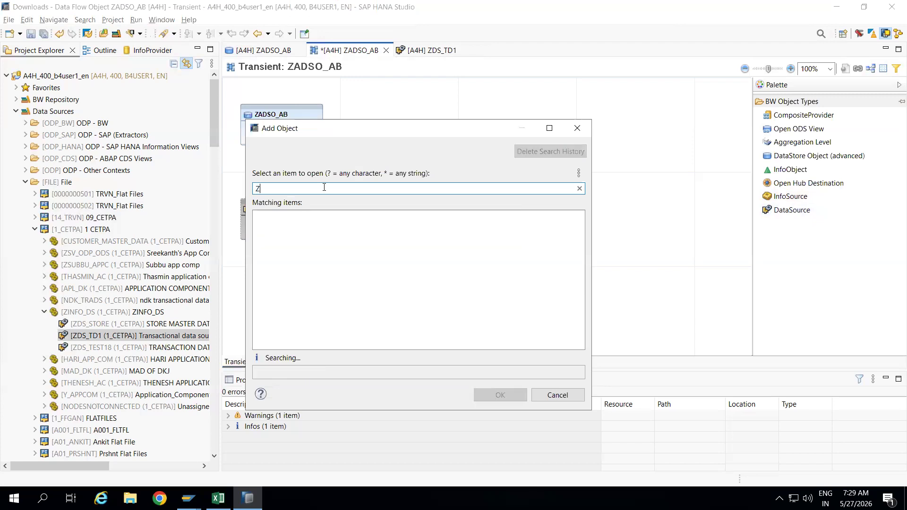
type("DS_TD1")
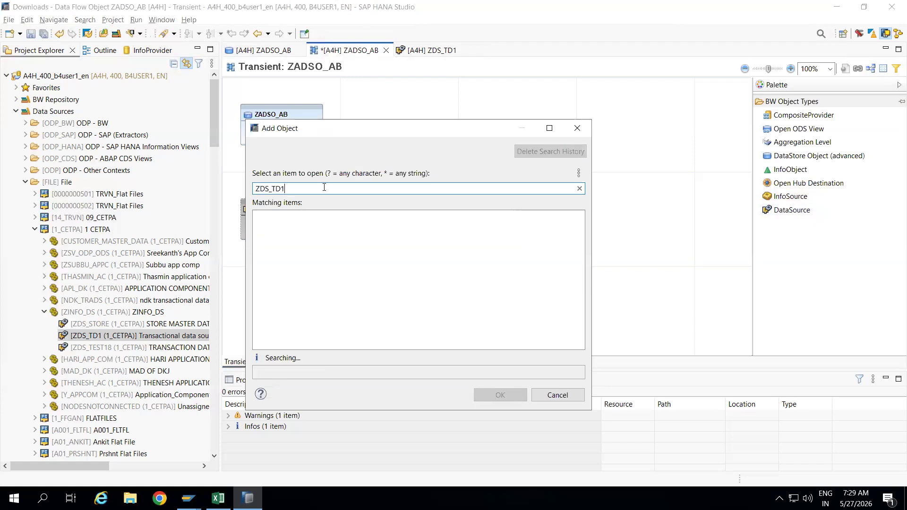
left_click(278, 219)
double_click(278, 218)
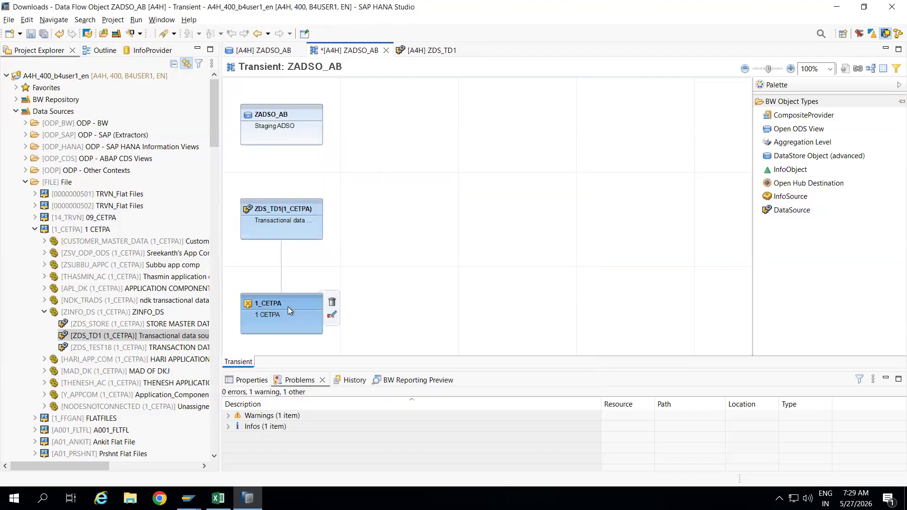
Create a transformation from DataSource ZDS_TD1 to the staging ADSO ZADSO_AB in the data flow, keeping the proposed settings.
left_click(276, 199)
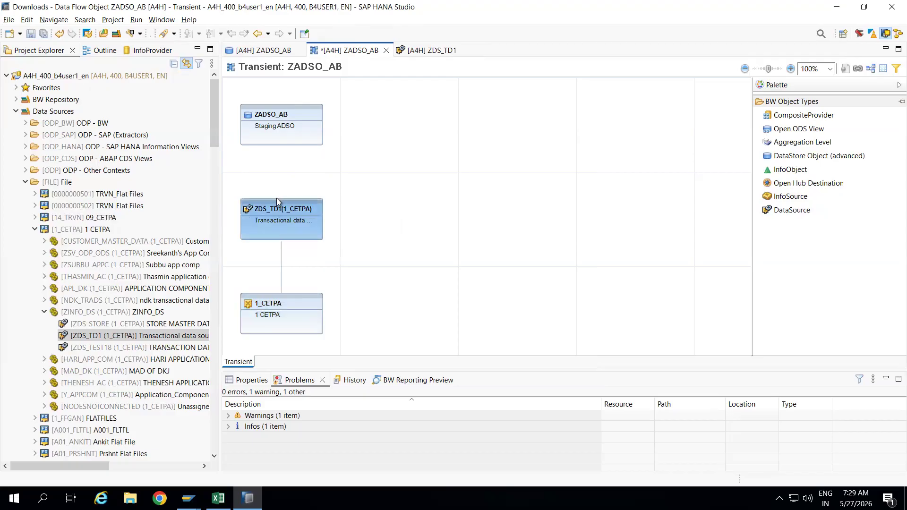
left_click_drag(277, 198, 274, 138)
left_click(260, 139)
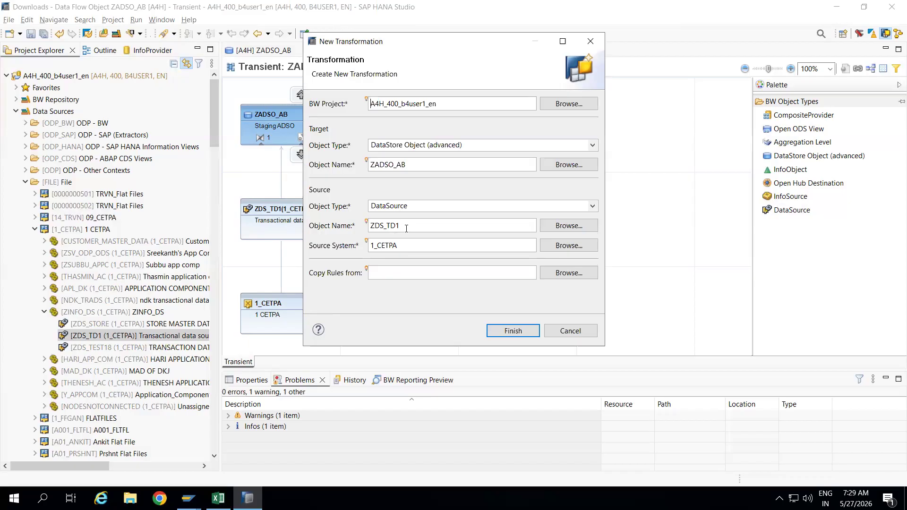
double_click(373, 227)
double_click(412, 163)
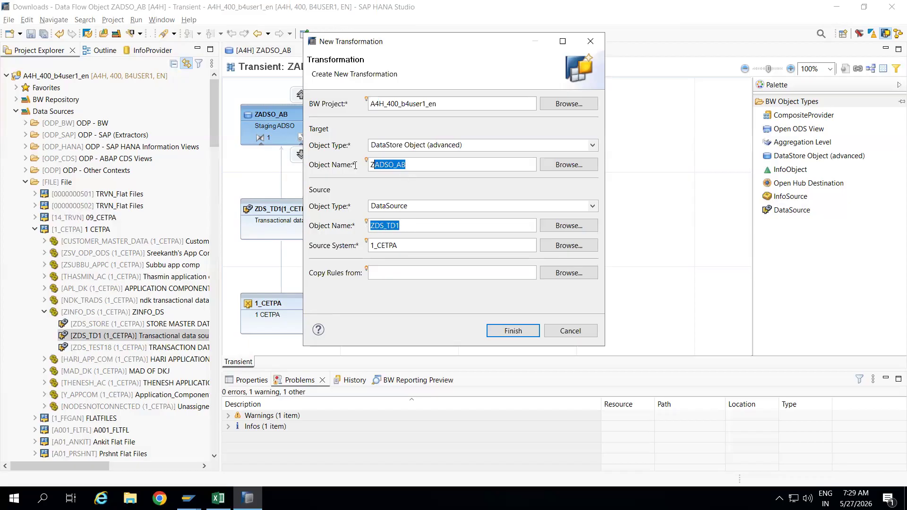
left_click(508, 333)
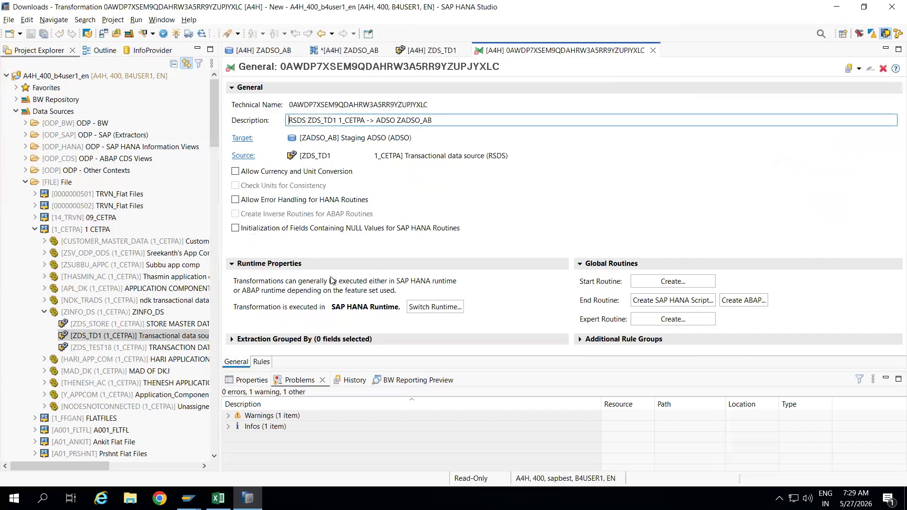
Map CURR to CURRENCY, DOCNR to DOC_NUM and ITEM to POSNR in the transformation rules, and widen the source Key column.
left_click(261, 361)
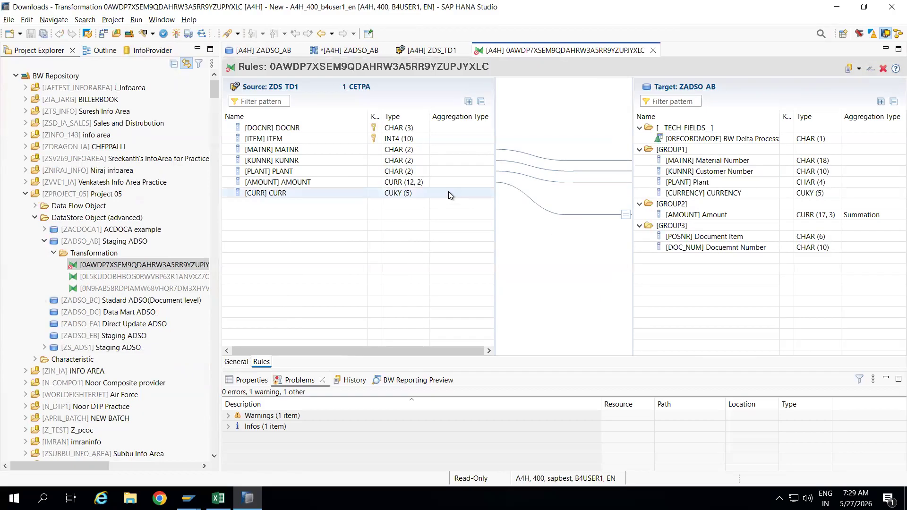
left_click_drag(478, 194, 650, 197)
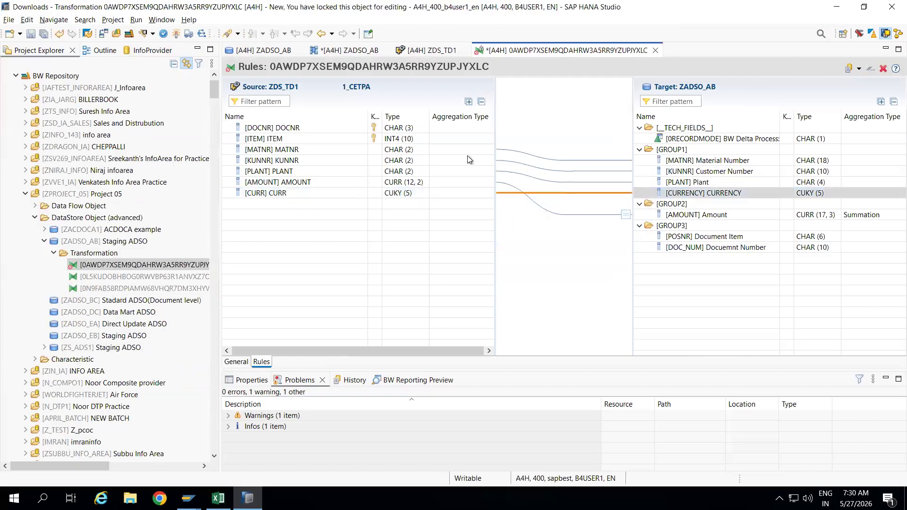
left_click_drag(455, 127, 647, 248)
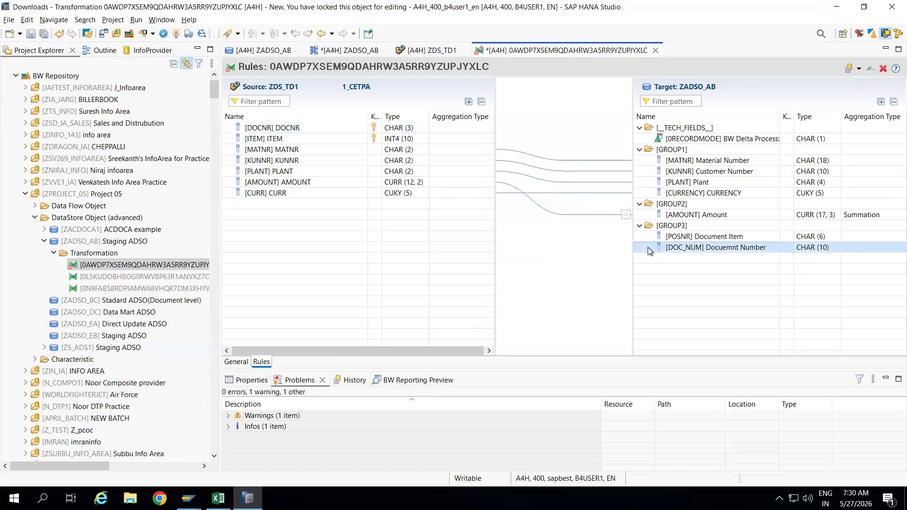
left_click_drag(467, 137, 655, 237)
left_click(574, 273)
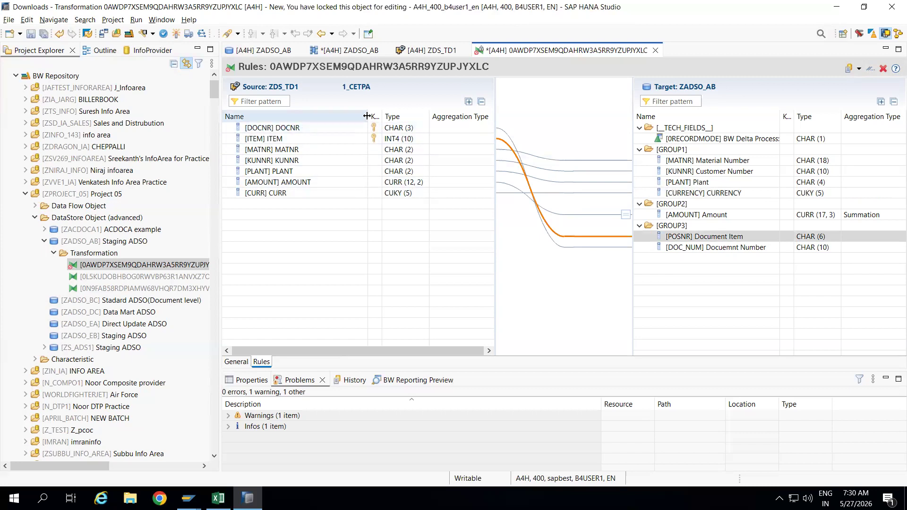
left_click_drag(367, 116, 324, 118)
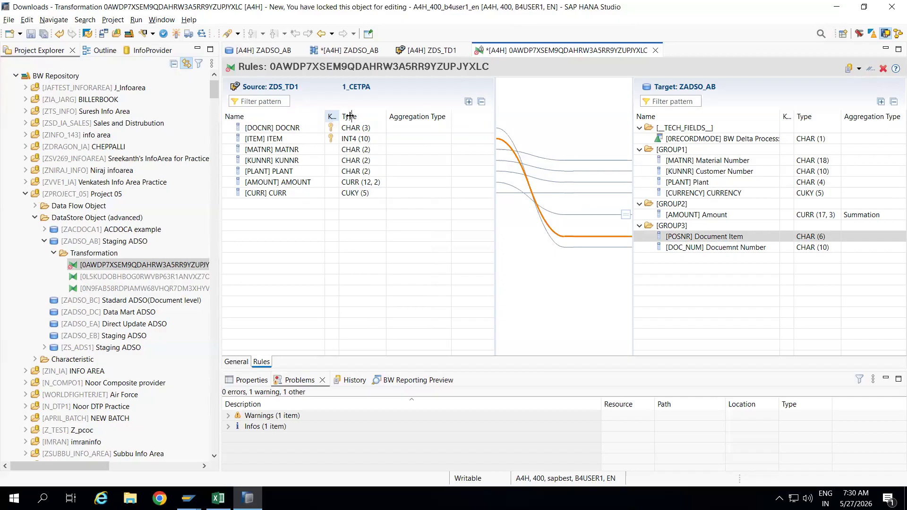
left_click_drag(350, 116, 351, 117)
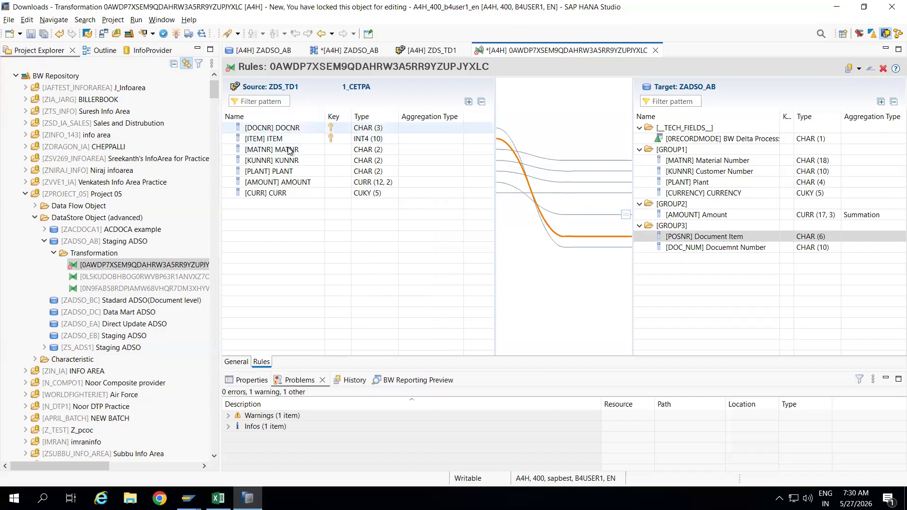
Switch to the Excel worksheet, enter Data Source in M6, Table in M9 and EMP in M12, and widen column M.
left_click(219, 498)
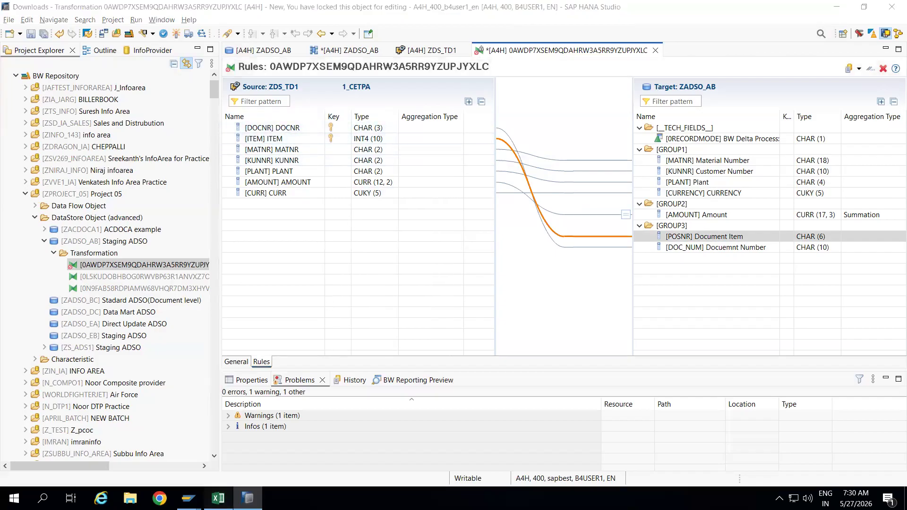
left_click(572, 178)
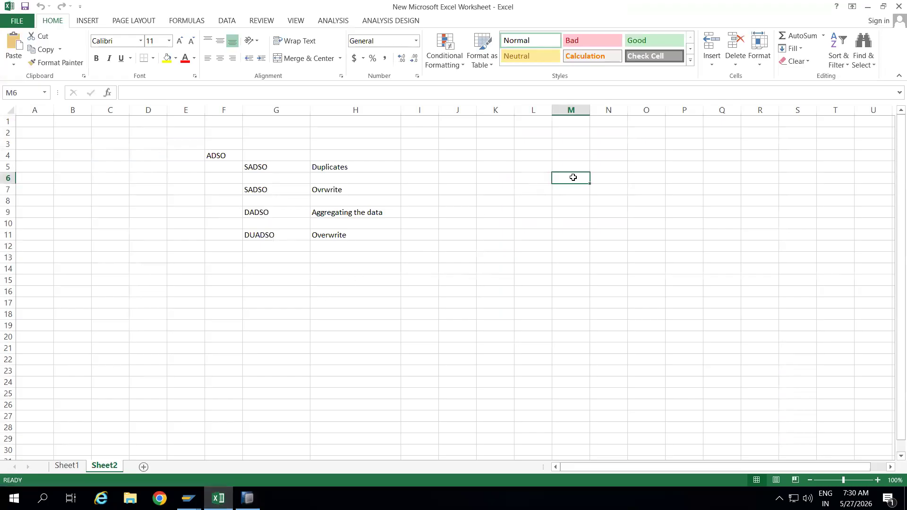
type("Data So")
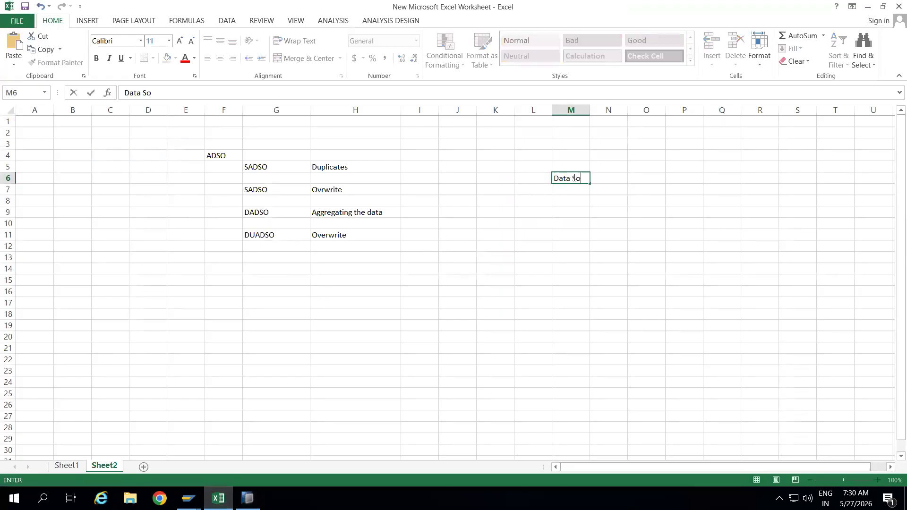
type("urce")
left_click(576, 214)
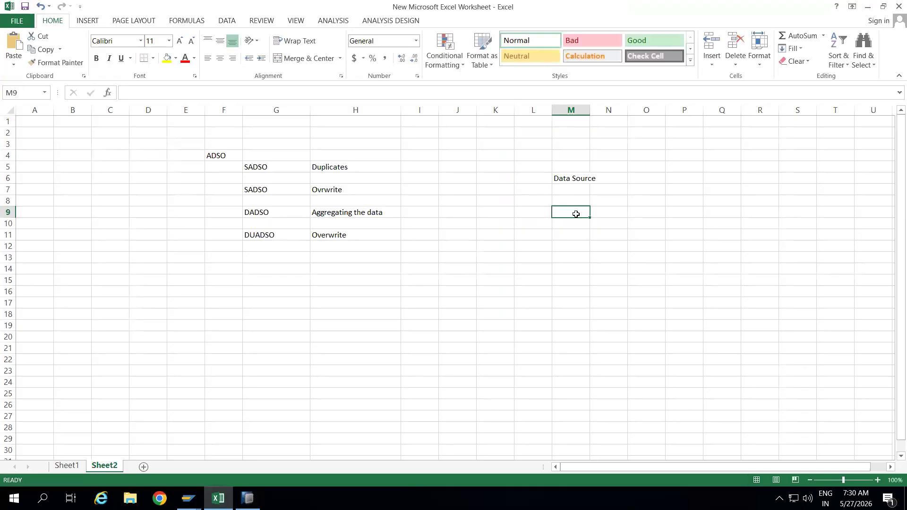
type("Table")
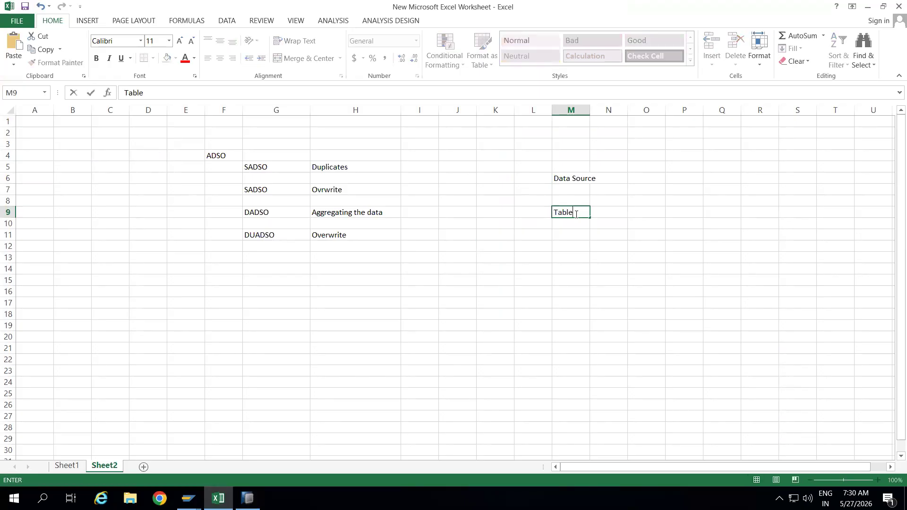
left_click(576, 248)
left_click_drag(590, 110, 644, 109)
type("EMP")
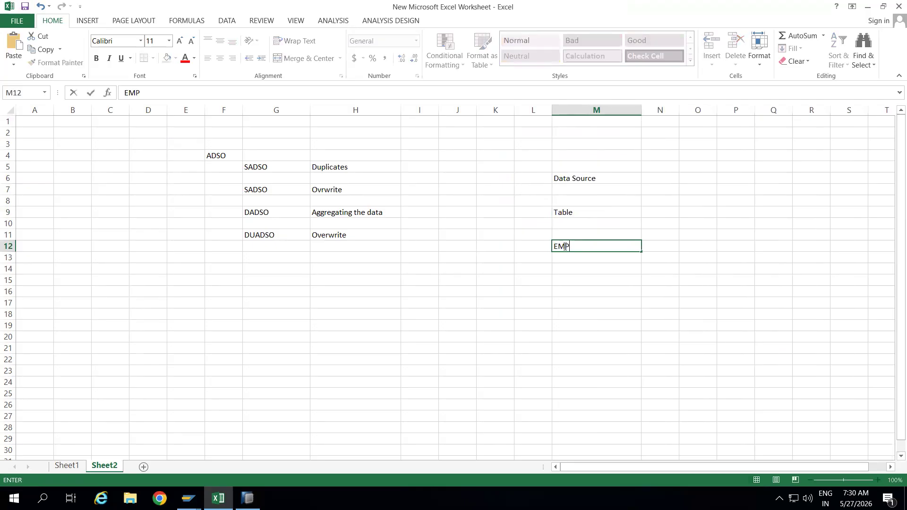
Enter the headings EMPID, EMPNAME and SAL in M14 to O14 and widen column N to fit its heading.
left_click(565, 271)
type("EMPID")
left_click(659, 267)
type("EMPNO")
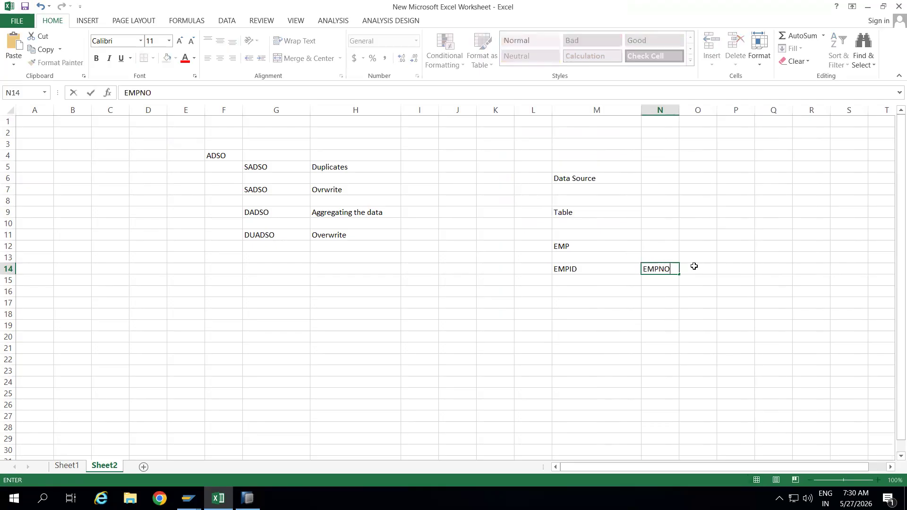
key("BackSpace")
type("AME")
left_click(700, 293)
left_click(700, 270)
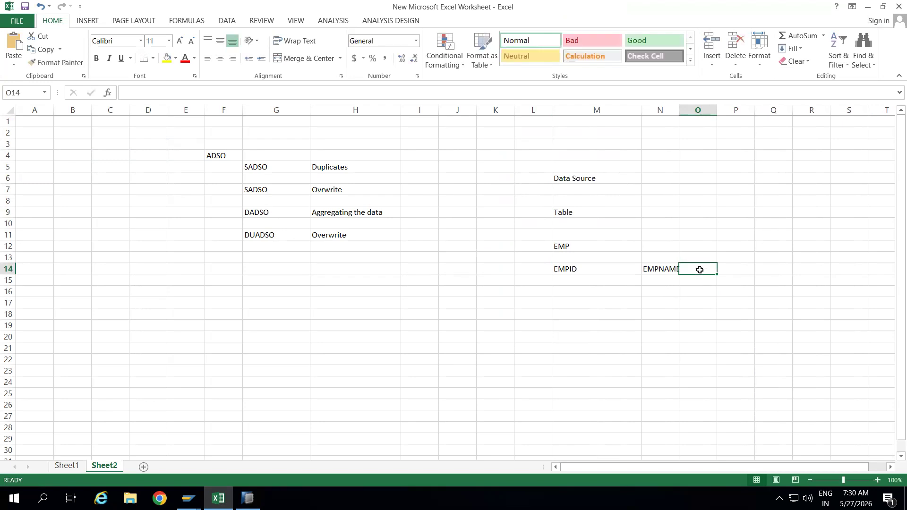
type("SAL")
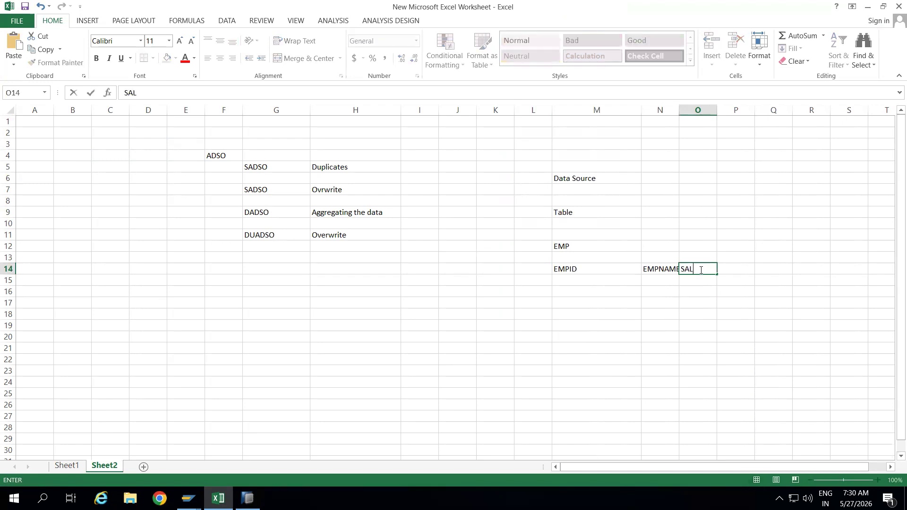
left_click(680, 110)
left_click(688, 126)
left_click_drag(679, 106, 692, 106)
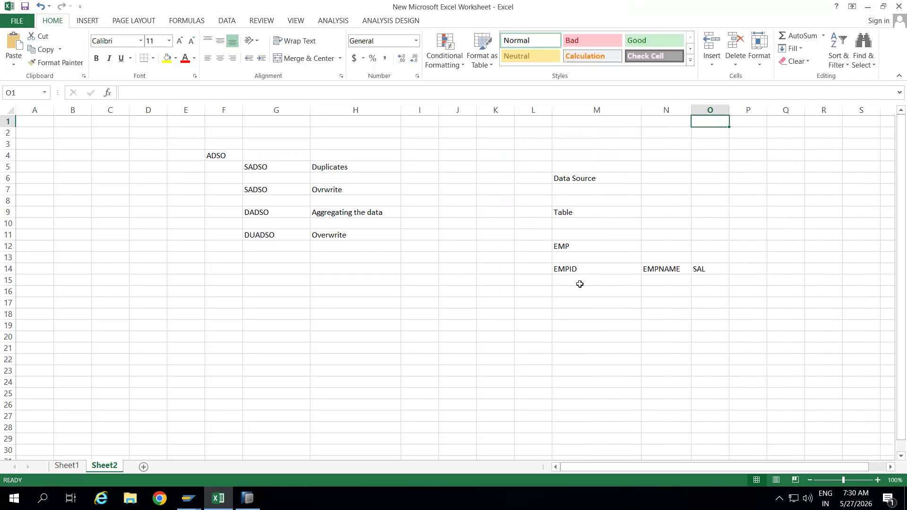
Change the heading in M14 to EMPID(Key).
left_click(581, 282)
left_click(588, 268)
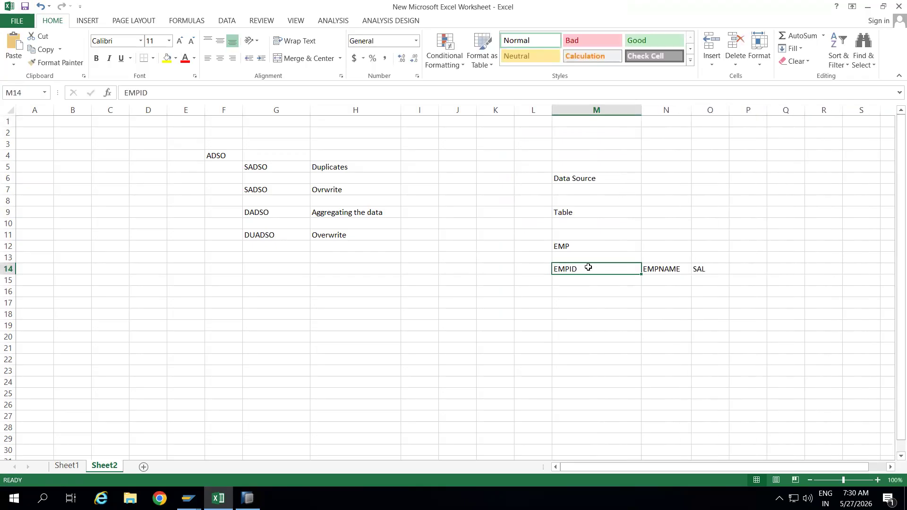
double_click(588, 267)
type("(Key")
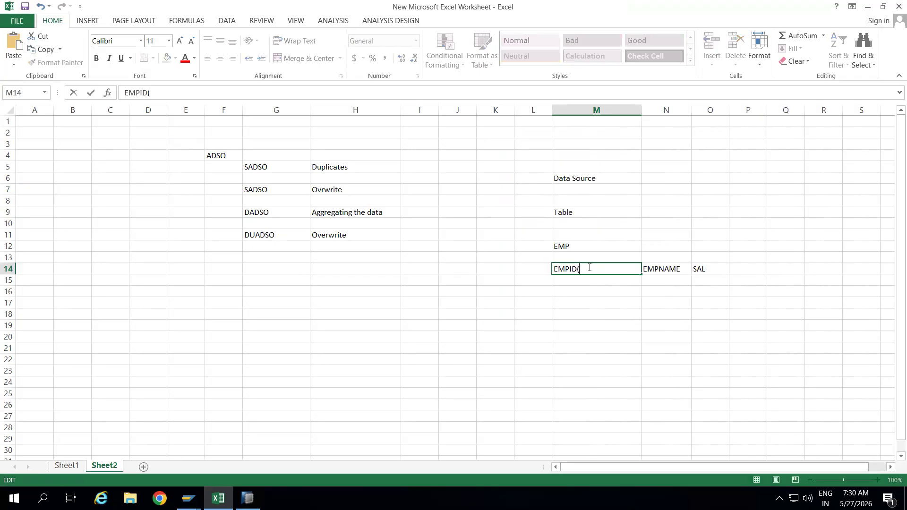
left_click(586, 312)
Enter 101 as the employee ID in both M15 and M16.
left_click(575, 282)
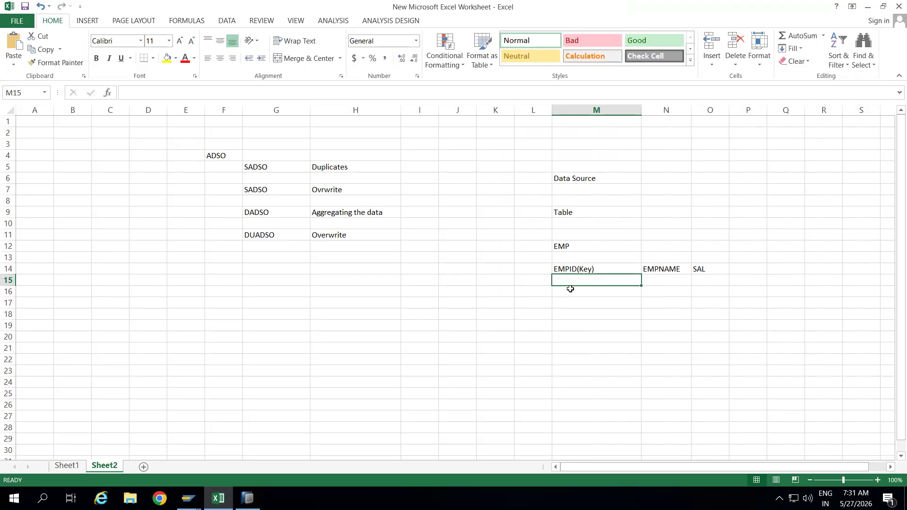
type("101")
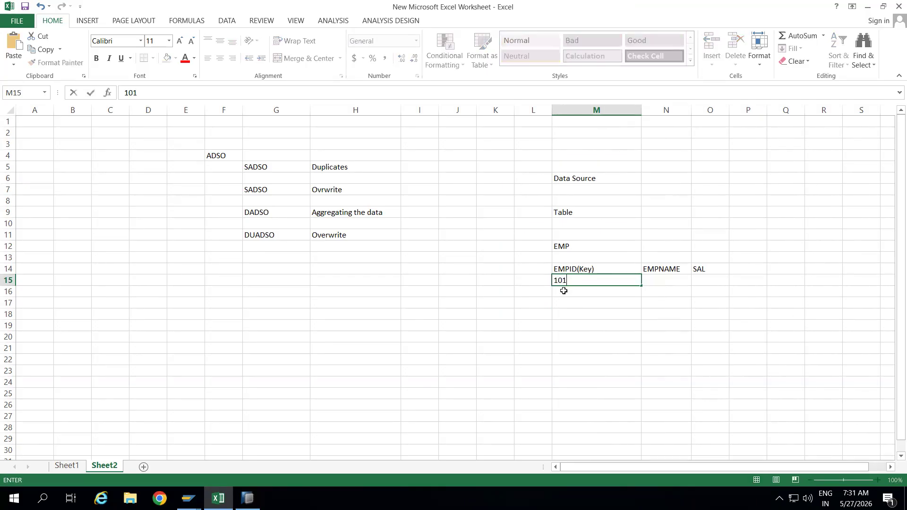
key("Return")
type("101")
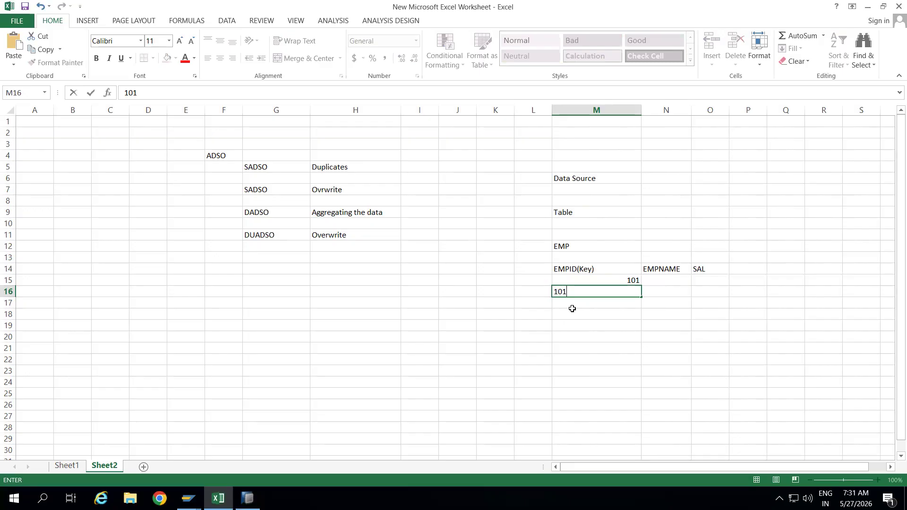
key("Return")
left_click(618, 288)
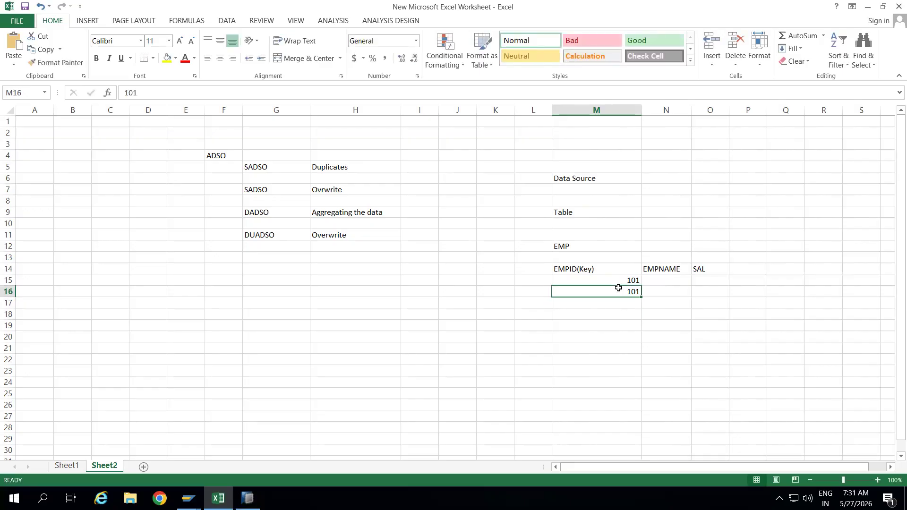
left_click(579, 270)
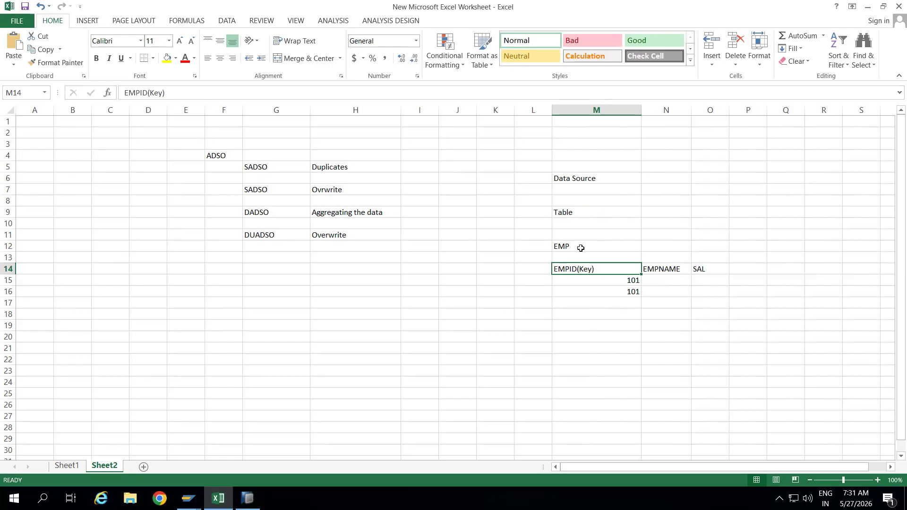
Clear the ID in M16, and enter the employee's first name in N16 and the salary 1000 in O16.
left_click(602, 287)
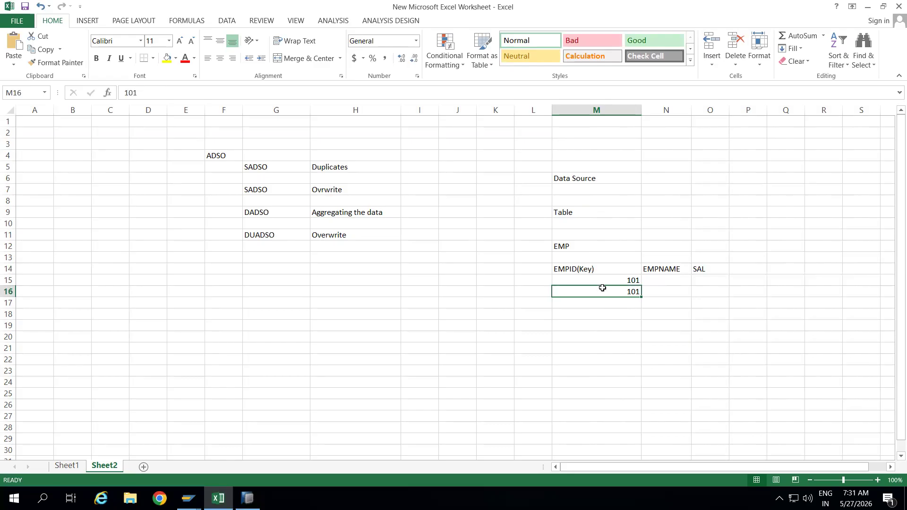
key("Delete")
left_click(653, 294)
type("dinesh")
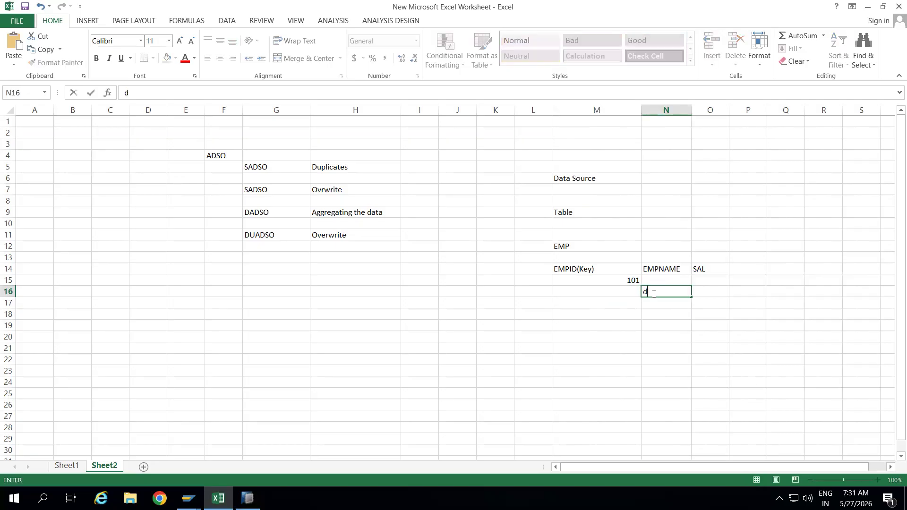
left_click(708, 292)
type("1000")
left_click(707, 322)
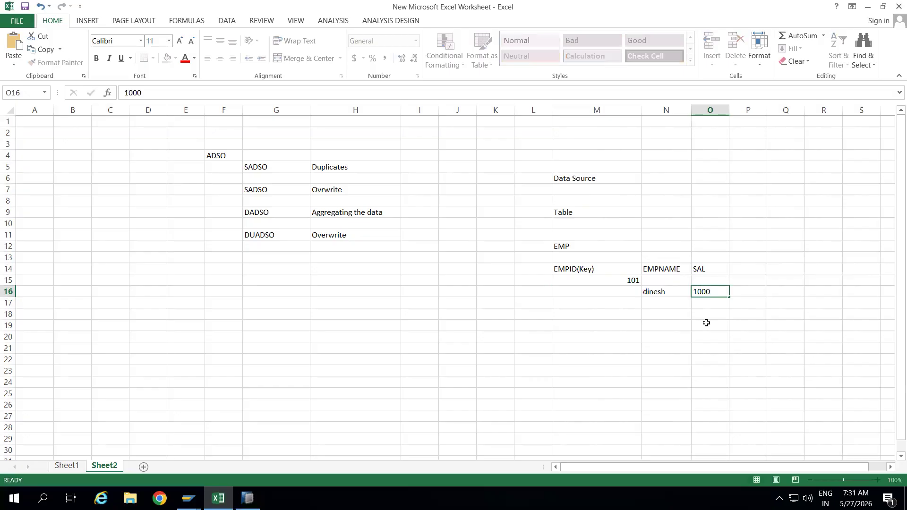
Enter 101 in M16 as the employee ID of the row with salary 1000.
left_click(621, 293)
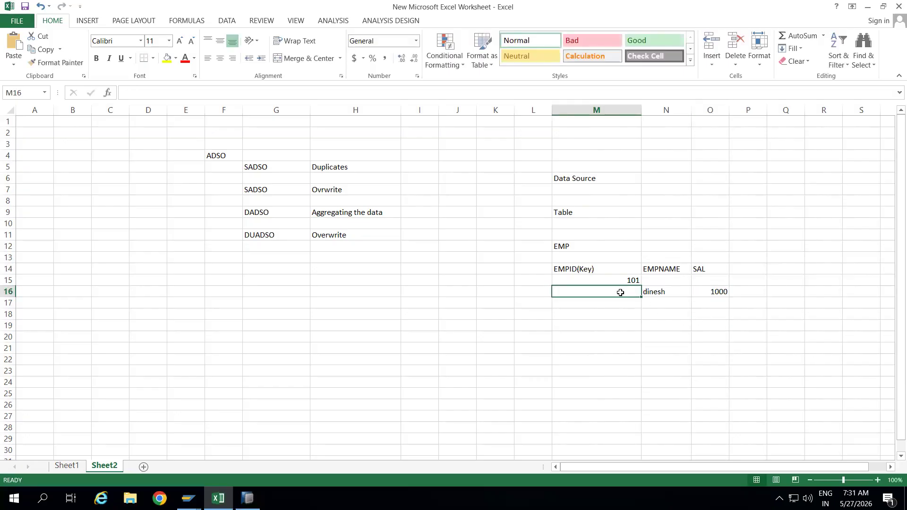
left_click(584, 271)
left_click(593, 292)
type("101")
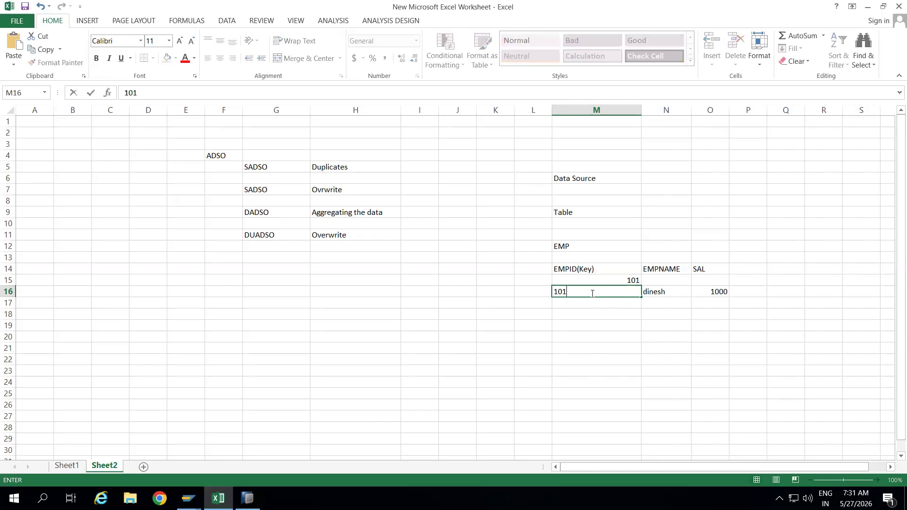
left_click(591, 329)
Narrow column M to fit the EMPID(Key) heading.
left_click_drag(586, 267, 720, 299)
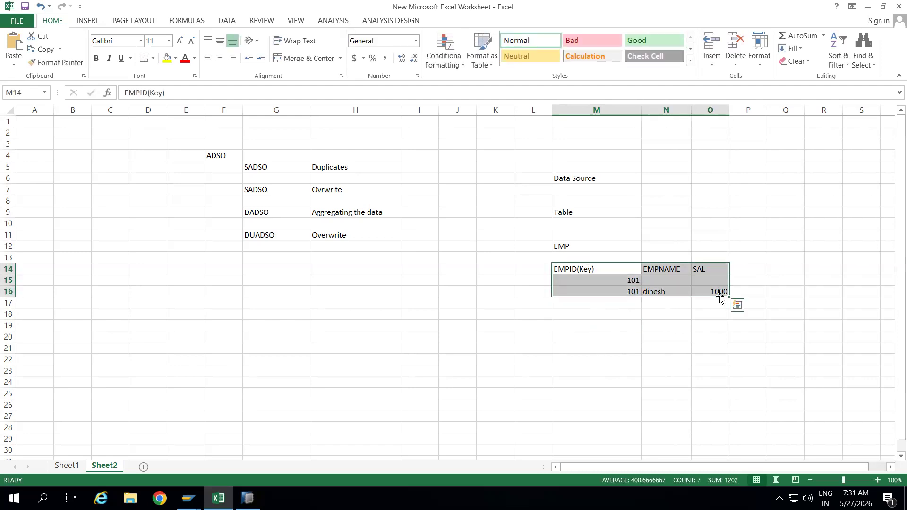
left_click(605, 328)
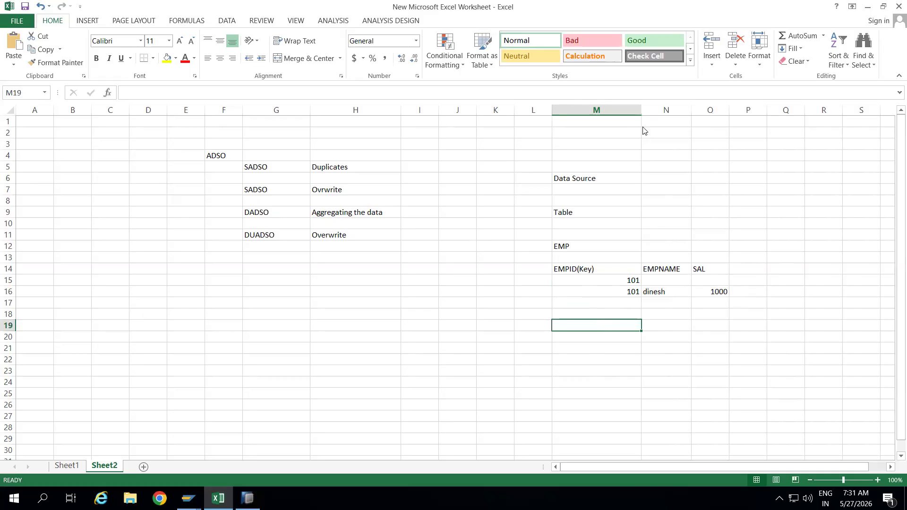
left_click_drag(641, 109, 599, 112)
left_click(655, 195)
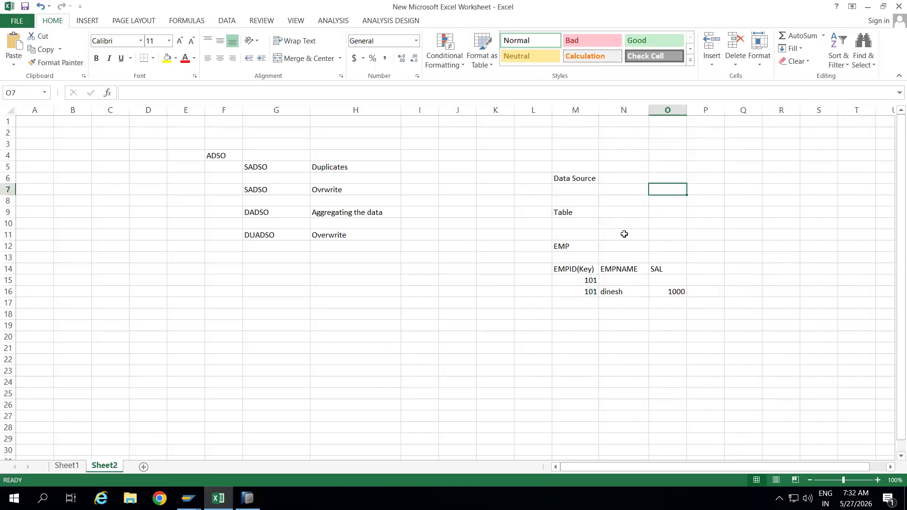
Switch from the worksheet to SAP GUI and inspect the request list of DataStore object ZADSO_AB.
left_click(624, 249)
key("alt+Tab")
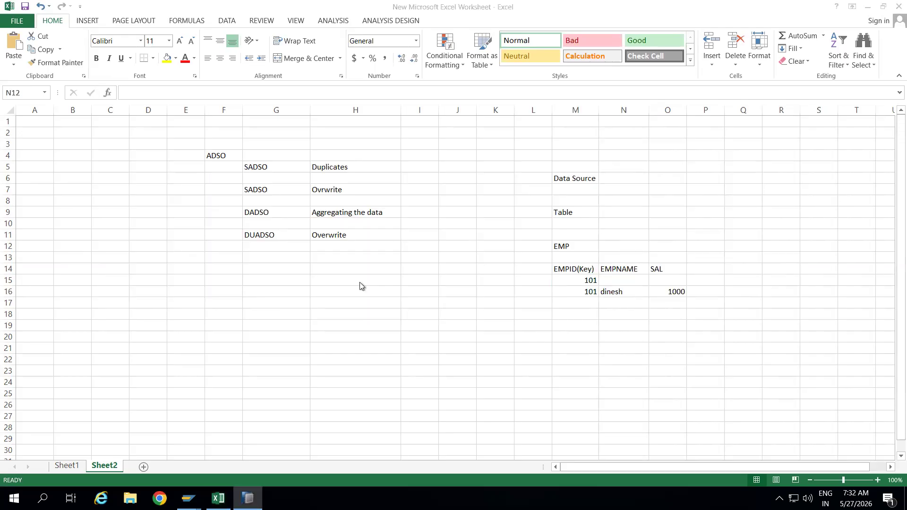
mouse_move(188, 499)
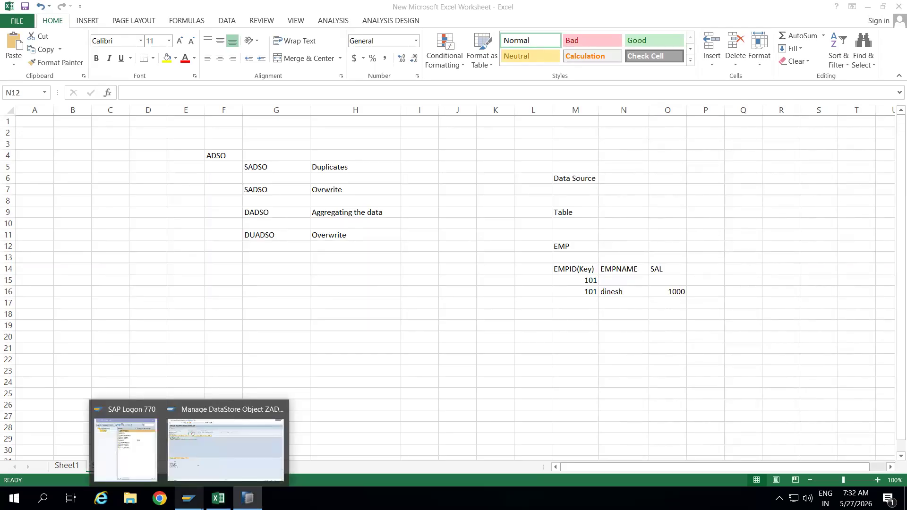
left_click(189, 449)
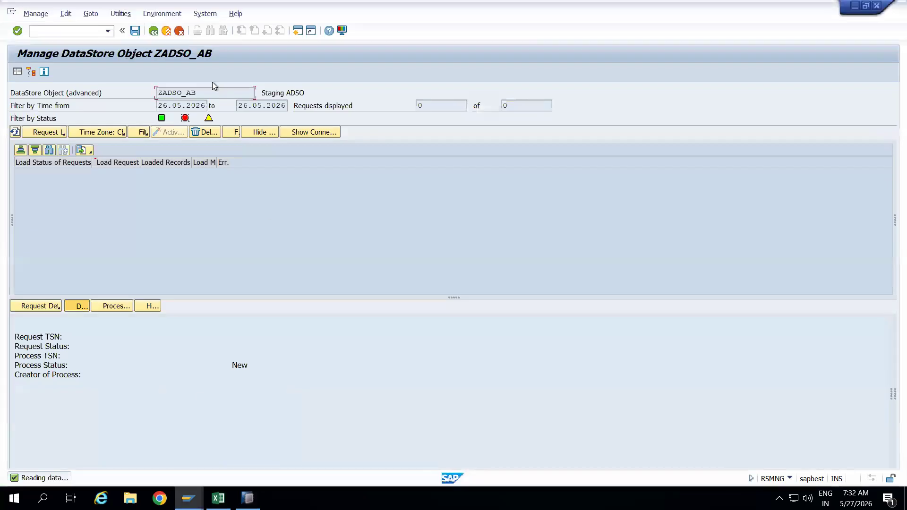
left_click_drag(203, 93, 151, 93)
left_click(209, 92)
double_click(173, 92)
Switch to SAP HANA Studio, activate the transformation from ZDS_TD1 to ZADSO_AB, and close its editor.
left_click(248, 499)
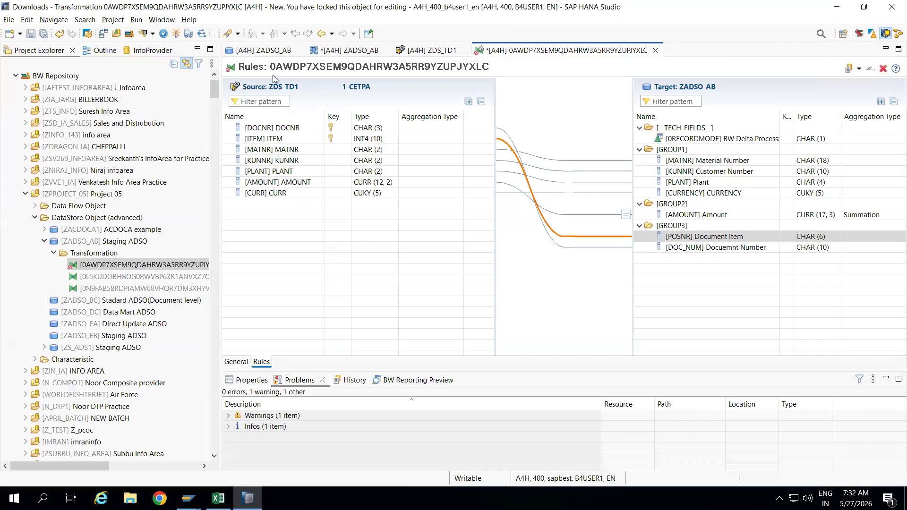
left_click(176, 35)
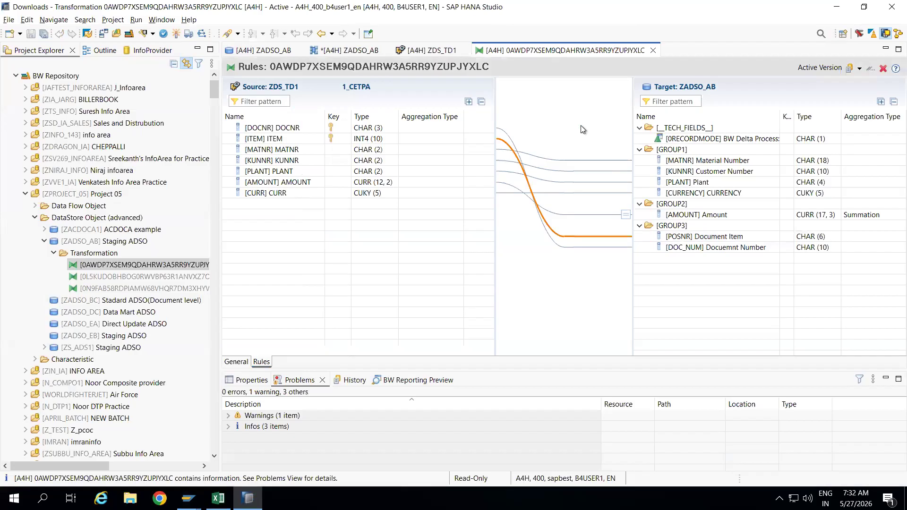
left_click(653, 50)
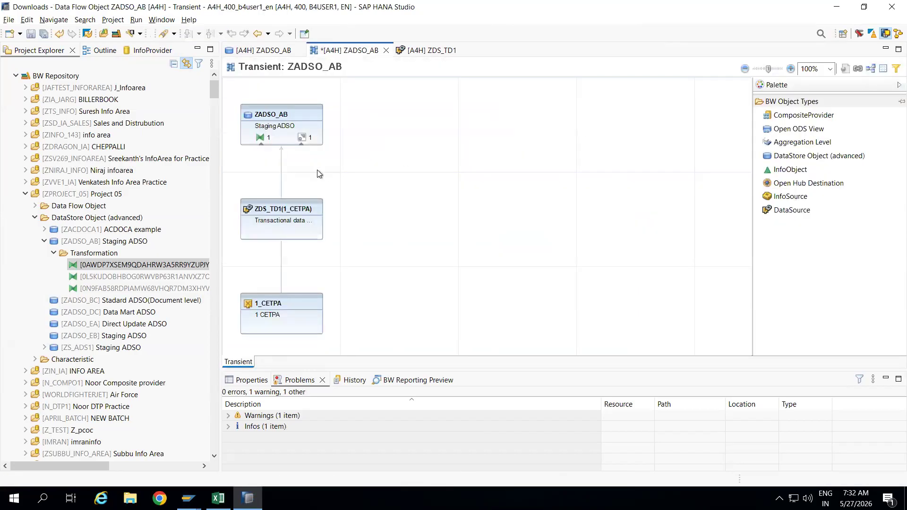
Create a data transfer process from DataSource ZDS_TD1 to ADSO ZADSO_AB with its default settings, and activate it.
left_click(293, 128)
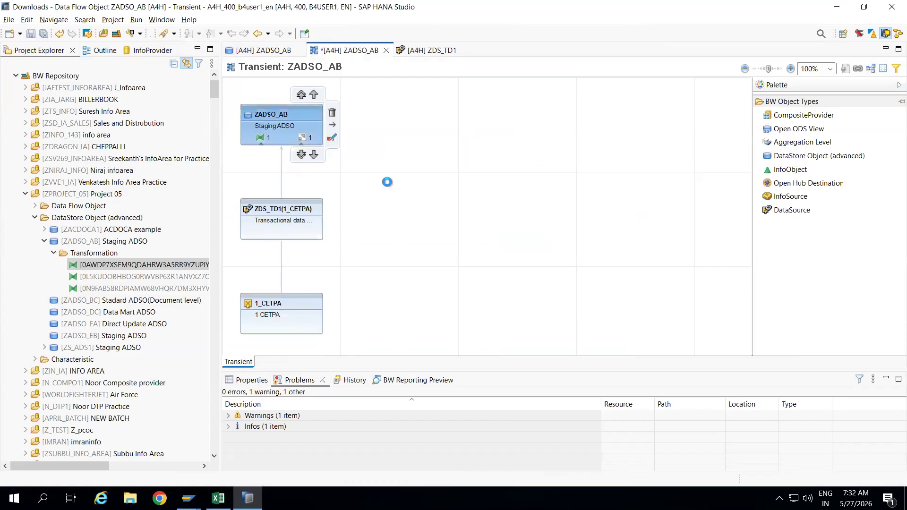
left_click(464, 344)
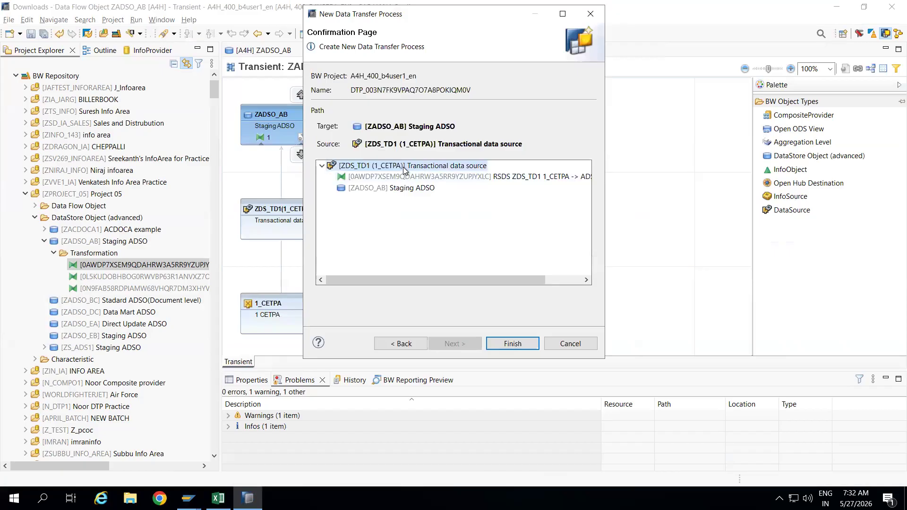
left_click(508, 345)
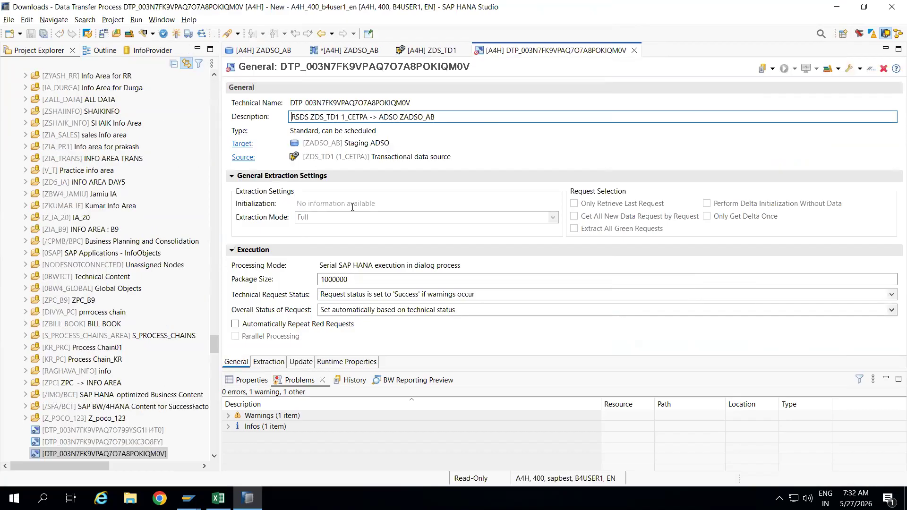
left_click(179, 35)
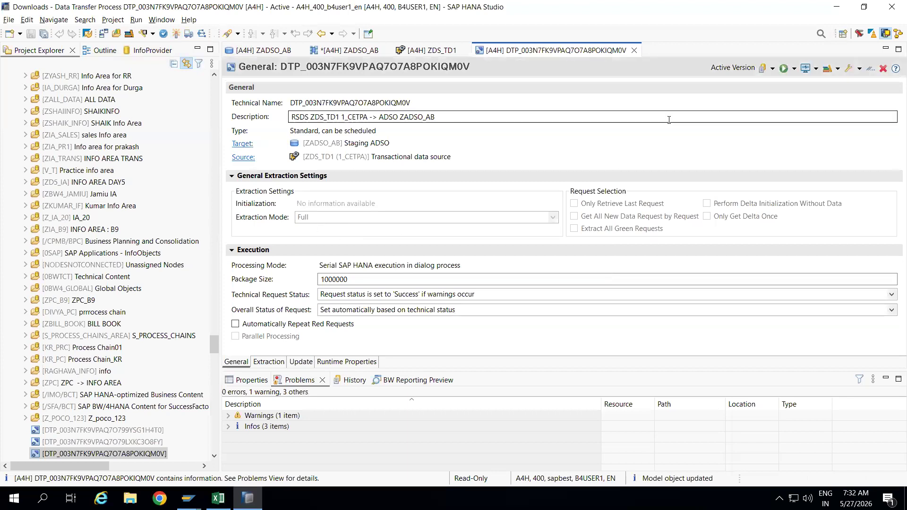
Launch the data transfer process, and refresh the request list of ZADSO_AB in SAP GUI while it loads.
left_click(784, 72)
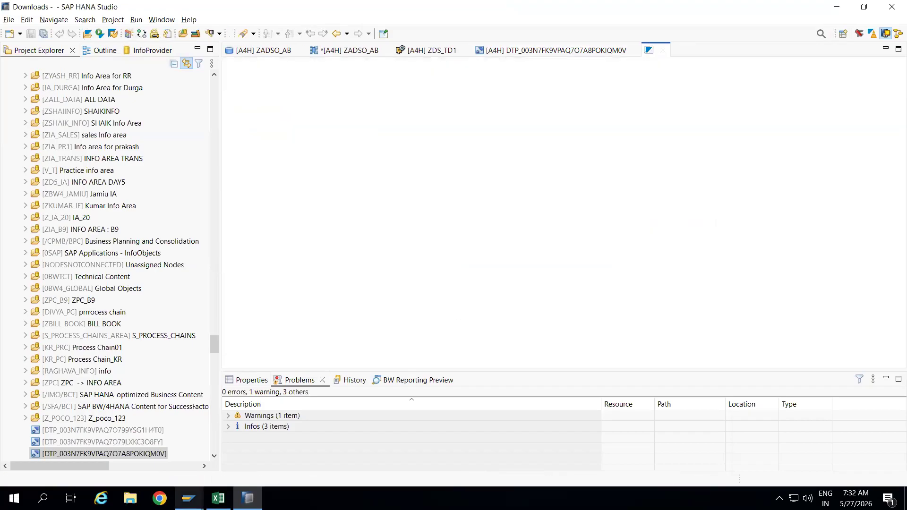
mouse_move(189, 498)
left_click(179, 433)
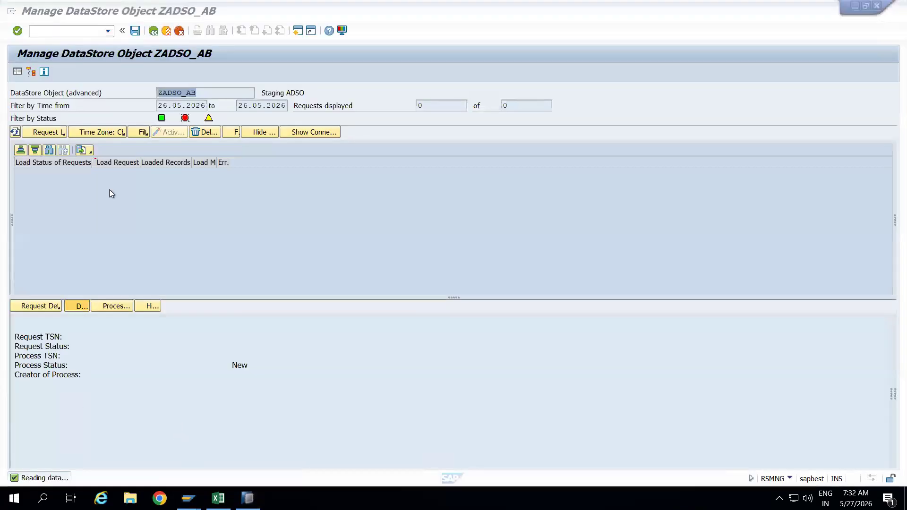
left_click(15, 132)
left_click(15, 132)
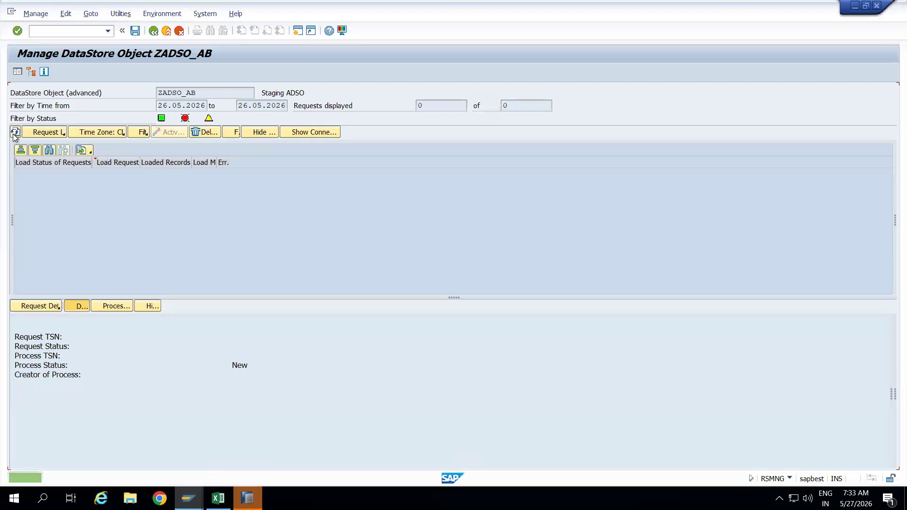
Back in SAP HANA Studio, execute the data transfer process in serial SAP HANA dialog mode, allowing access to TD1.csv.
left_click(255, 499)
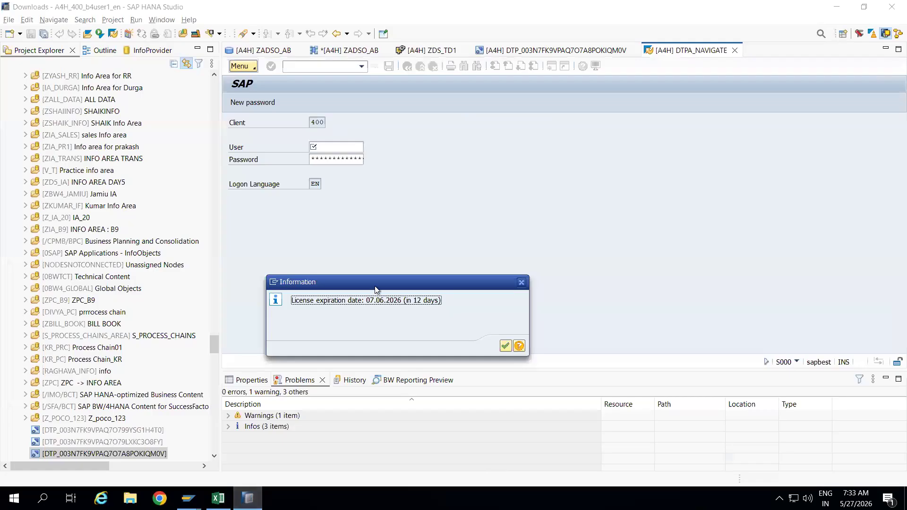
left_click(504, 344)
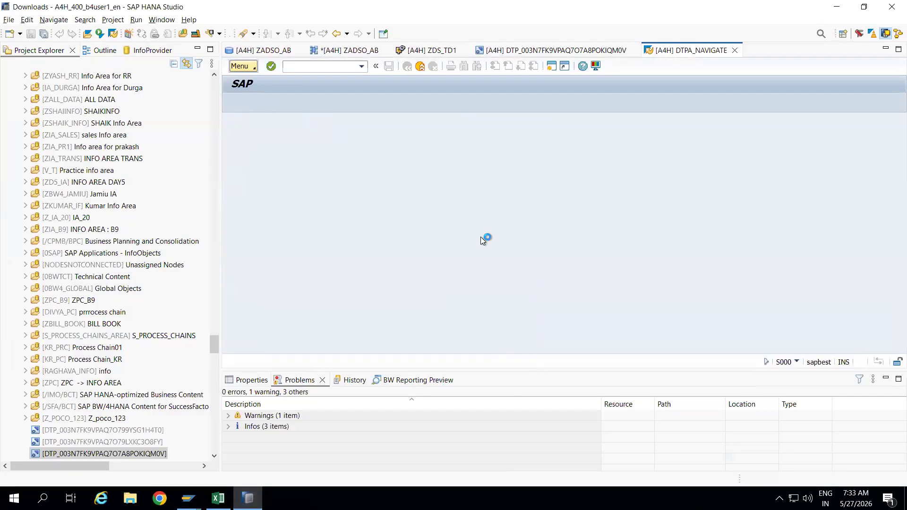
left_click(515, 135)
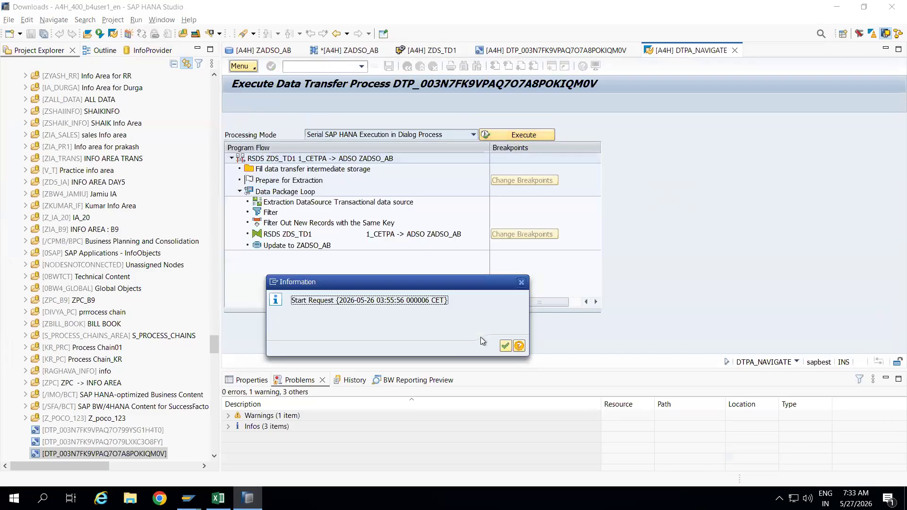
left_click(506, 347)
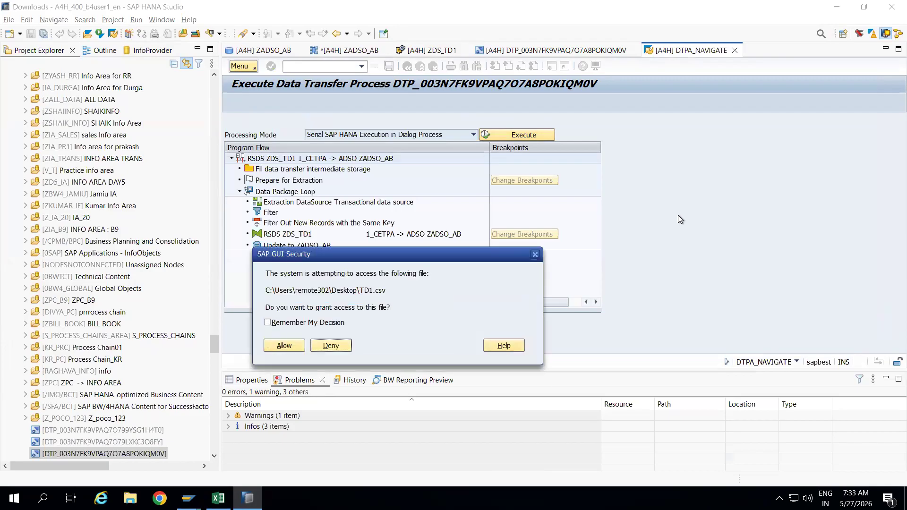
left_click(293, 343)
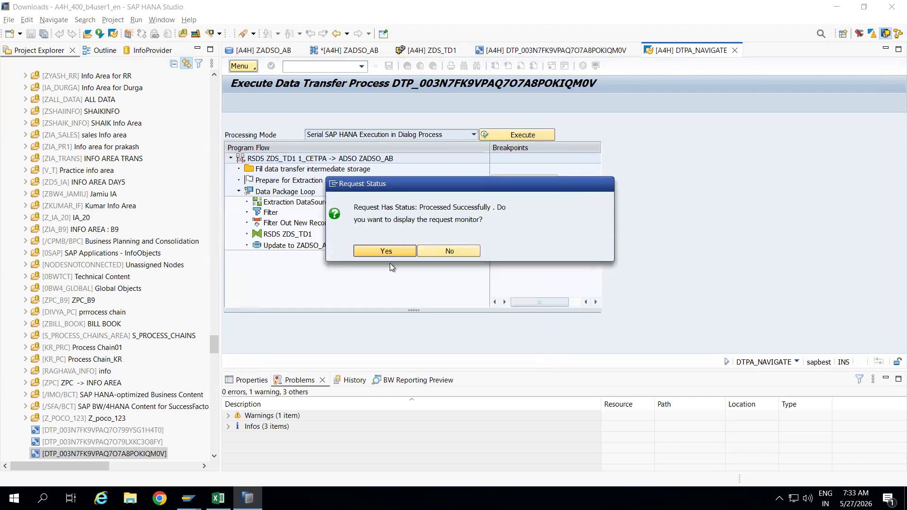
Display the monitor for the executed request, and go from it to the management view of target ADSO ZADSO_AB.
left_click(387, 255)
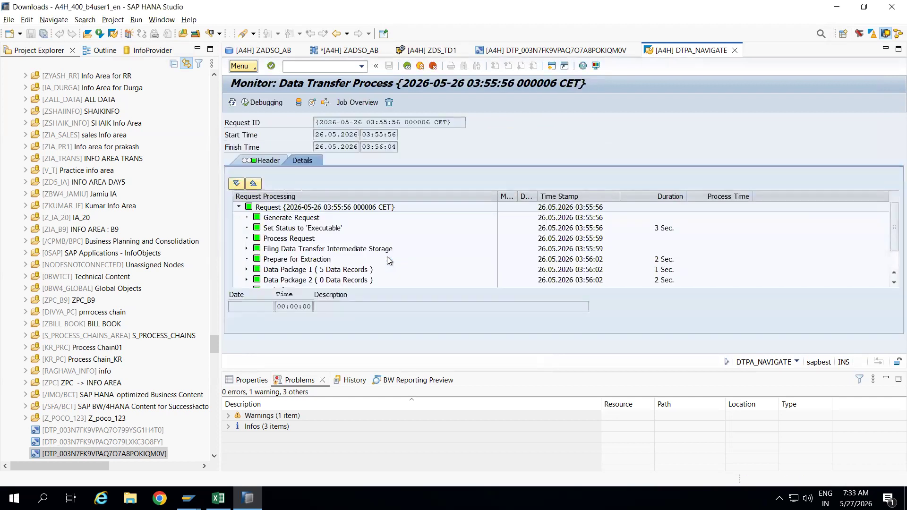
key("alt+Tab")
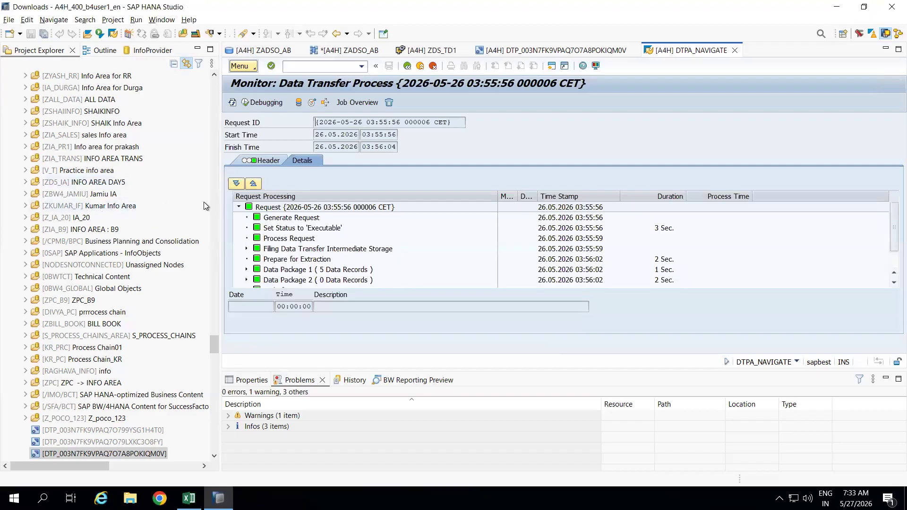
key("alt+Tab")
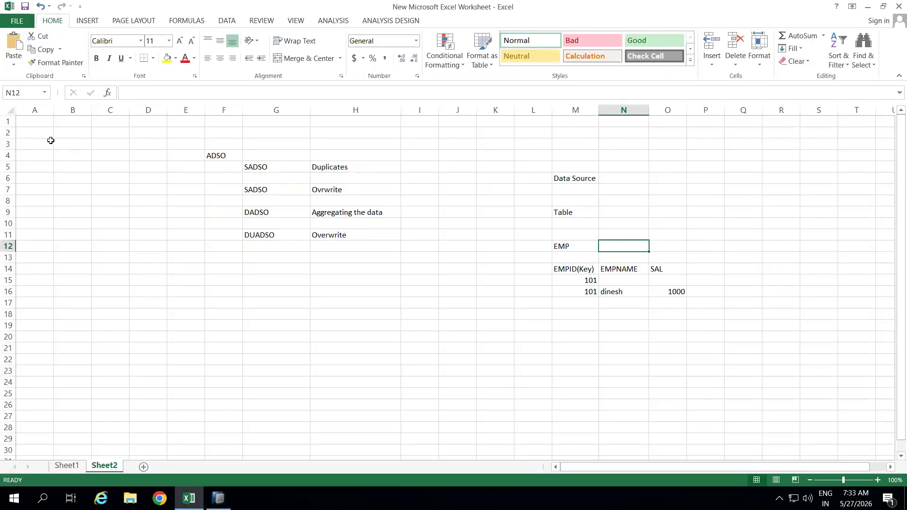
left_click(218, 499)
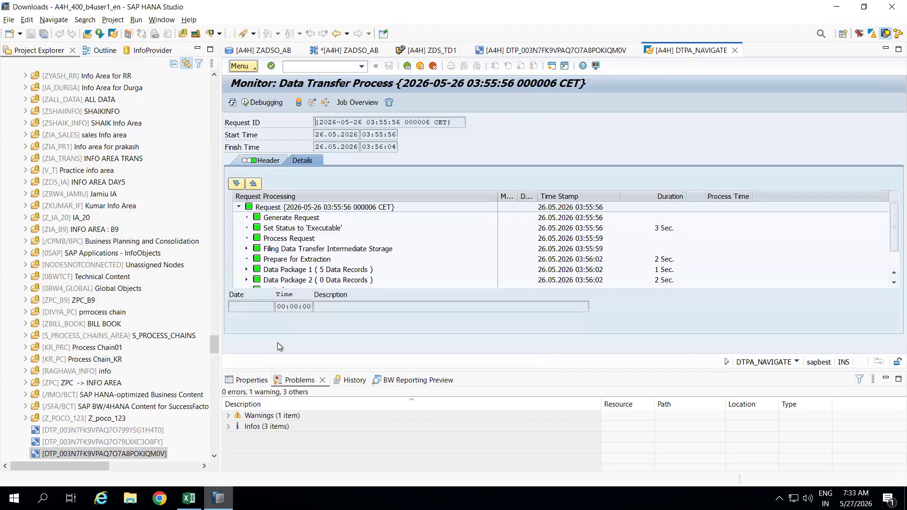
left_click(311, 104)
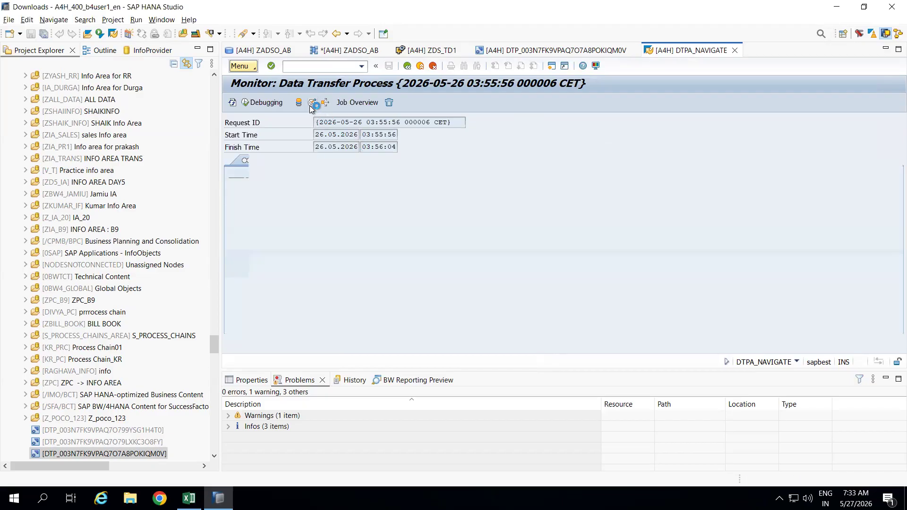
left_click(310, 104)
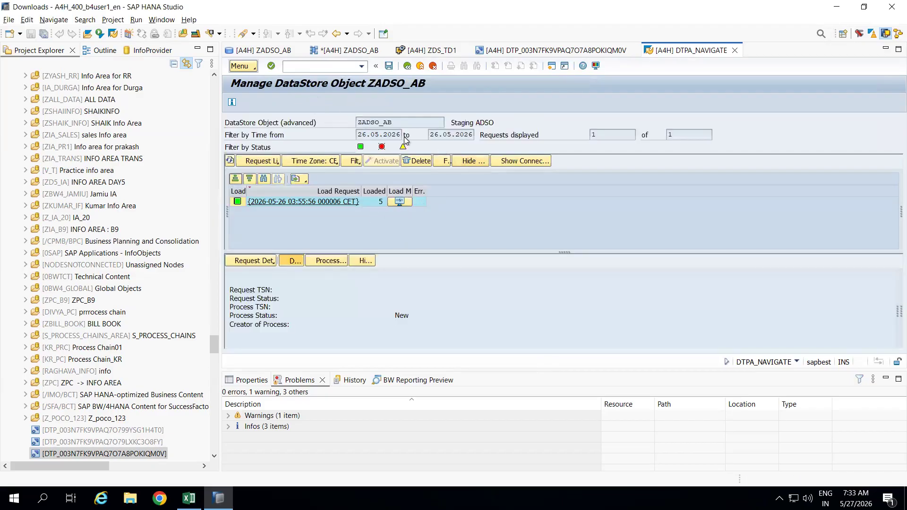
Check ADSO ZADSO_AB in the transient data flow, and return to its management view.
left_click_drag(396, 123, 339, 123)
left_click(343, 51)
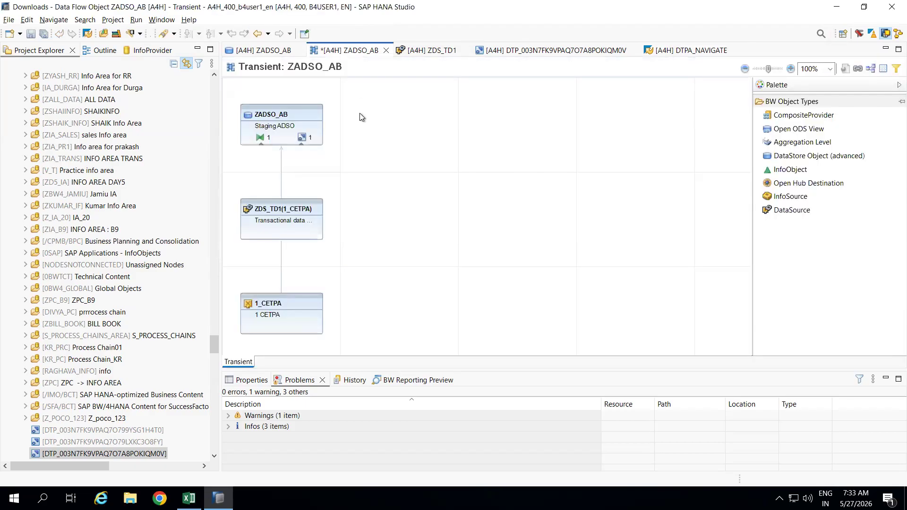
mouse_move(263, 118)
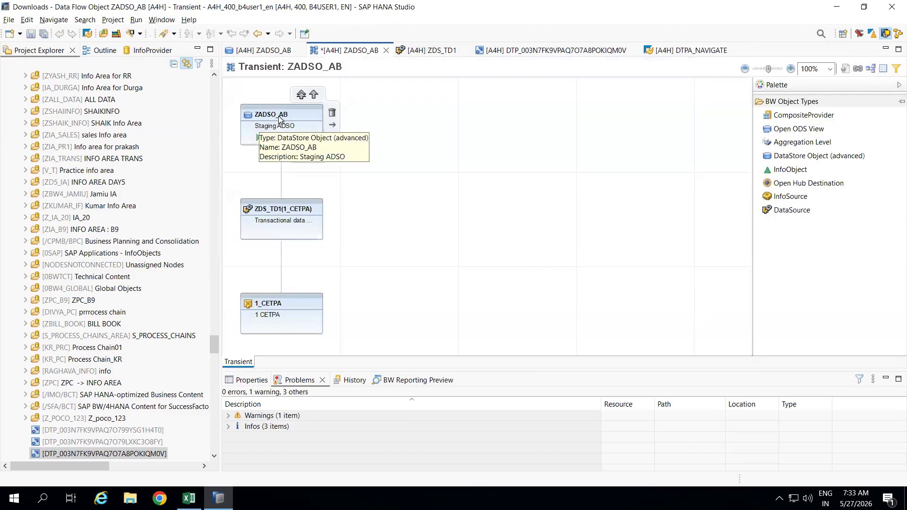
left_click(664, 55)
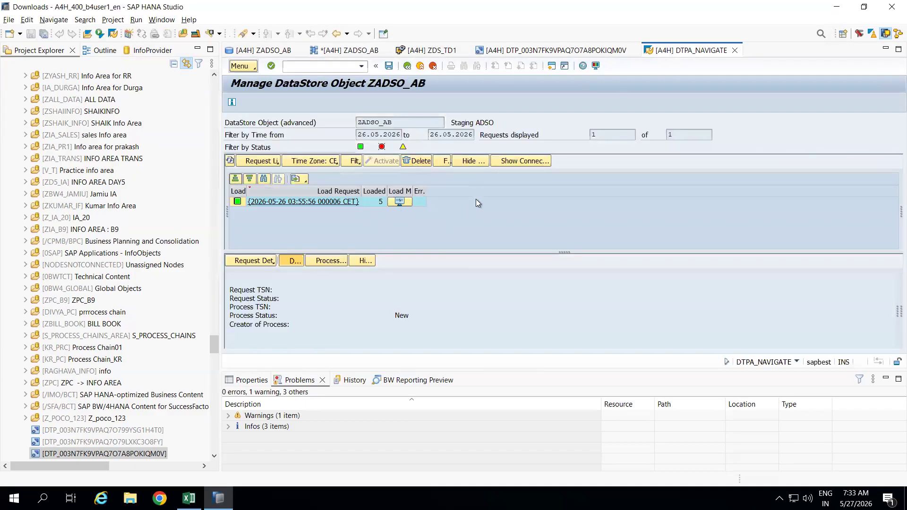
Display the inbound table records of the ZADSO_AB load request, and return to the request list.
right_click(369, 201)
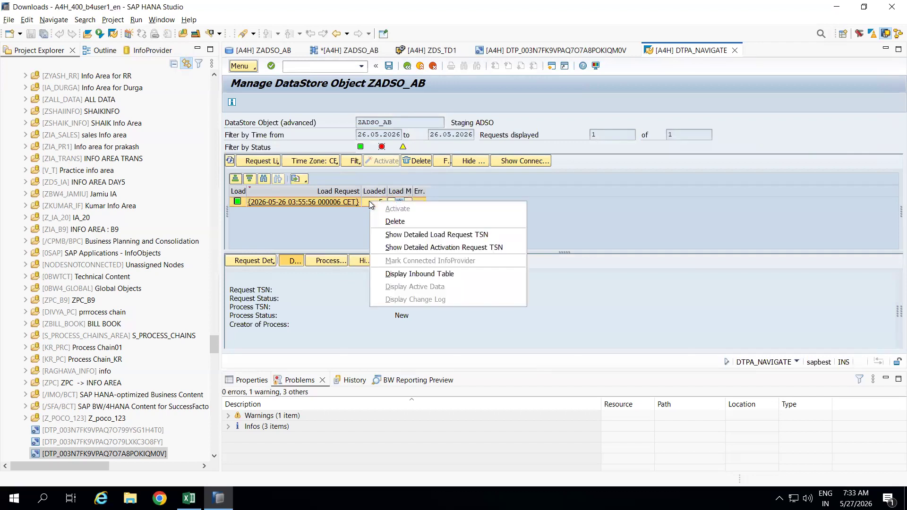
left_click(439, 275)
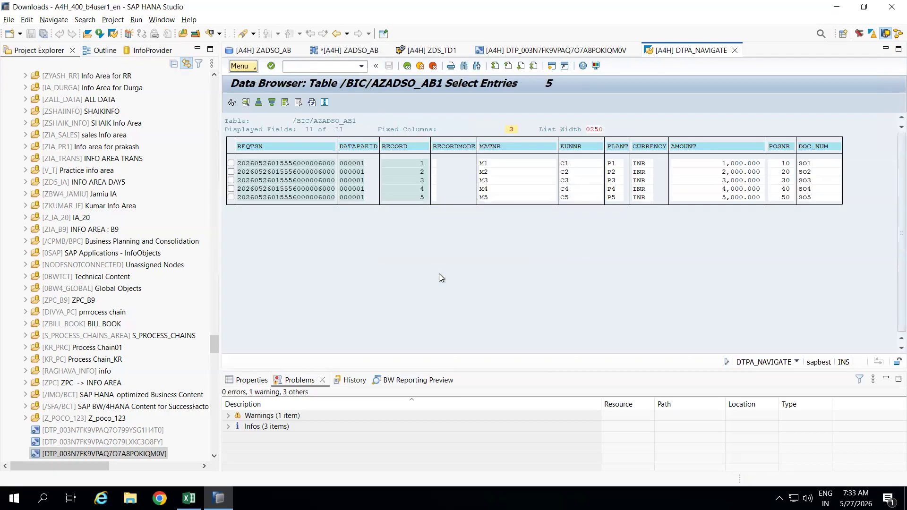
left_click(407, 65)
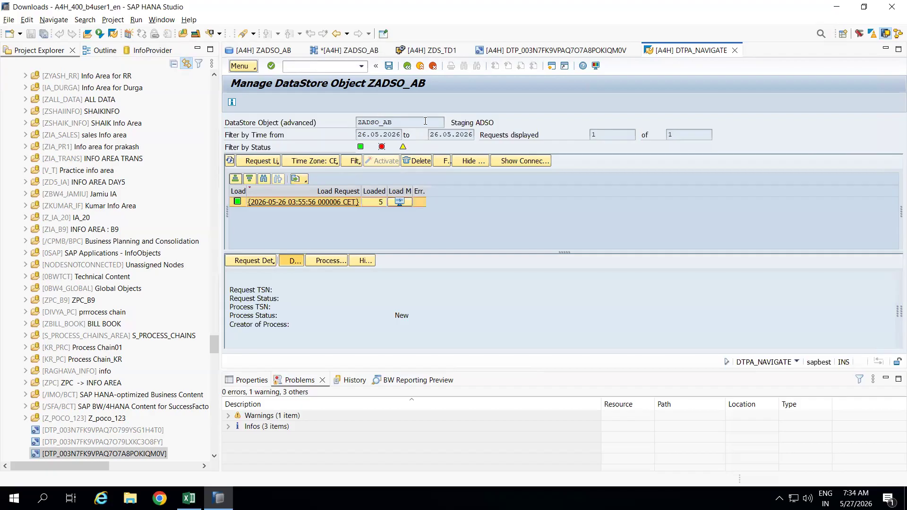
Highlight the ZADSO_AB name, review the load request's inbound table once more, and go back to the management view.
left_click_drag(398, 123, 337, 124)
left_click(405, 124)
left_click_drag(405, 124, 350, 121)
right_click(413, 200)
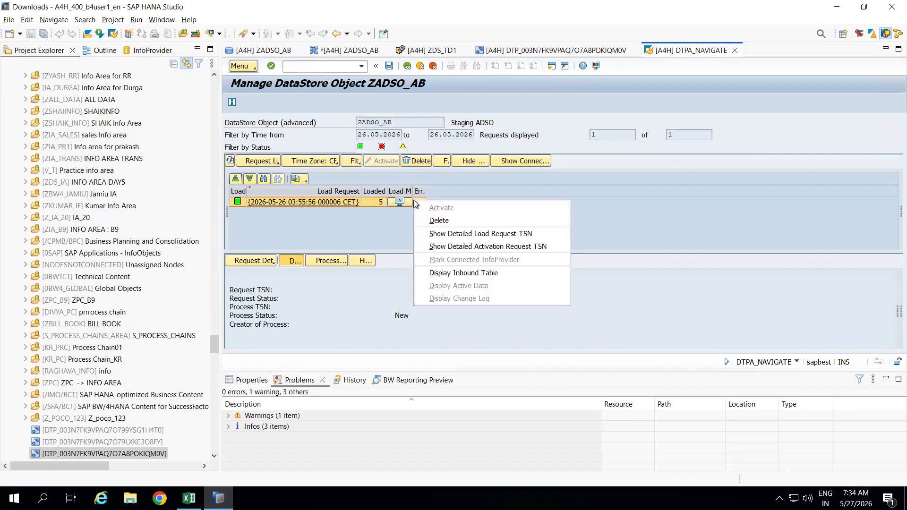
left_click(449, 273)
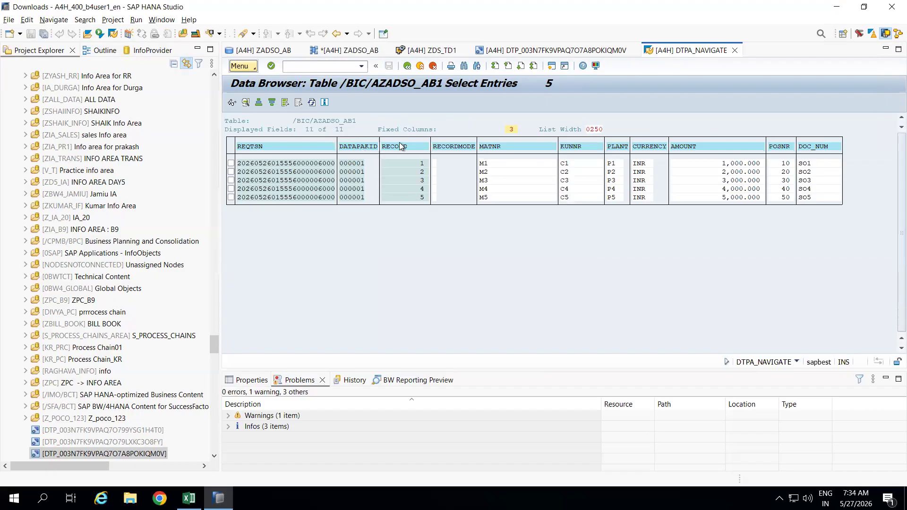
left_click(409, 66)
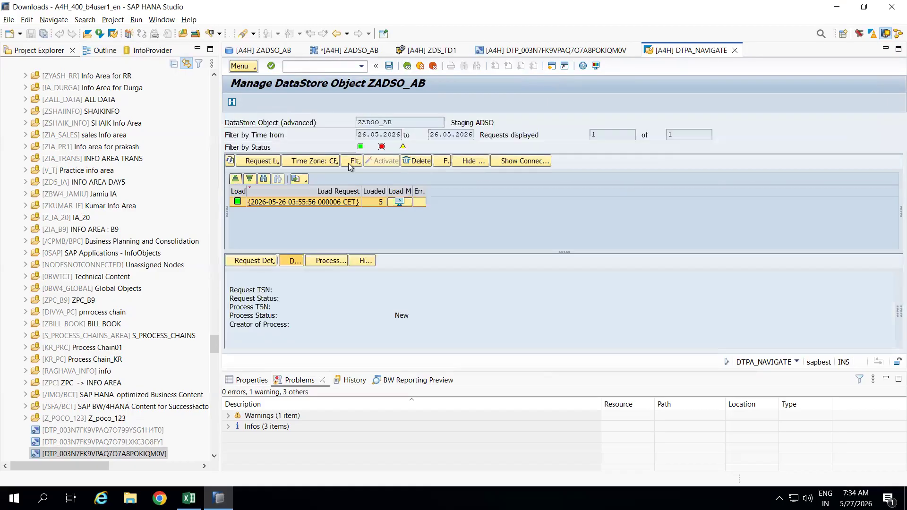
Display the new data of ADSO ZADSO_AB from table /BIC/AZADSO_AB1 without any selection restrictions.
left_click(254, 69)
mouse_move(301, 107)
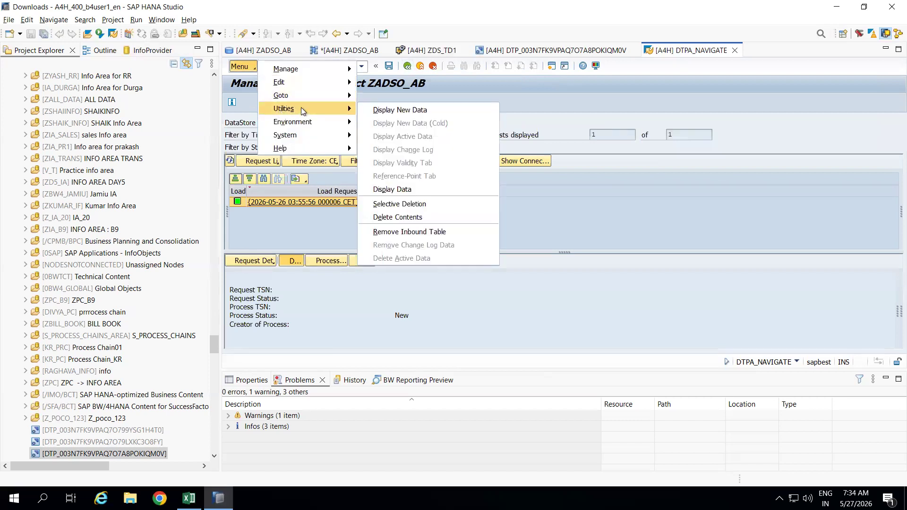
left_click(395, 110)
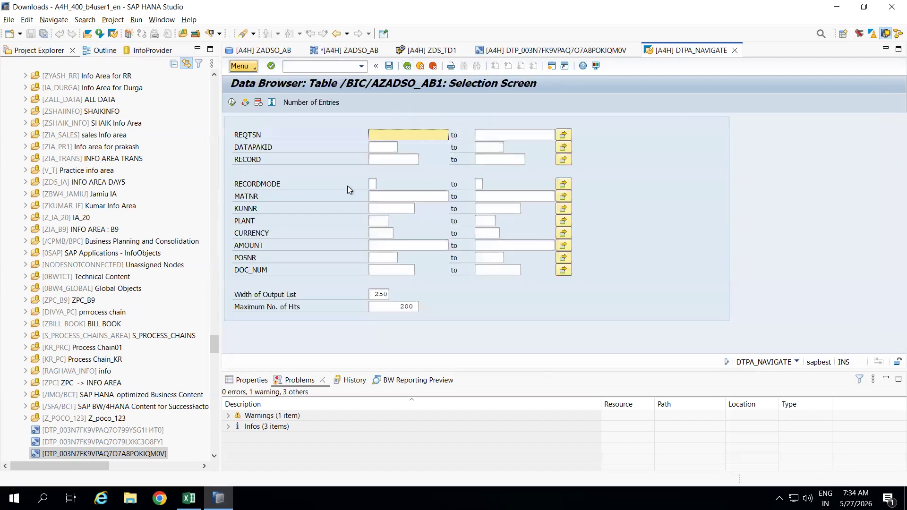
left_click(232, 103)
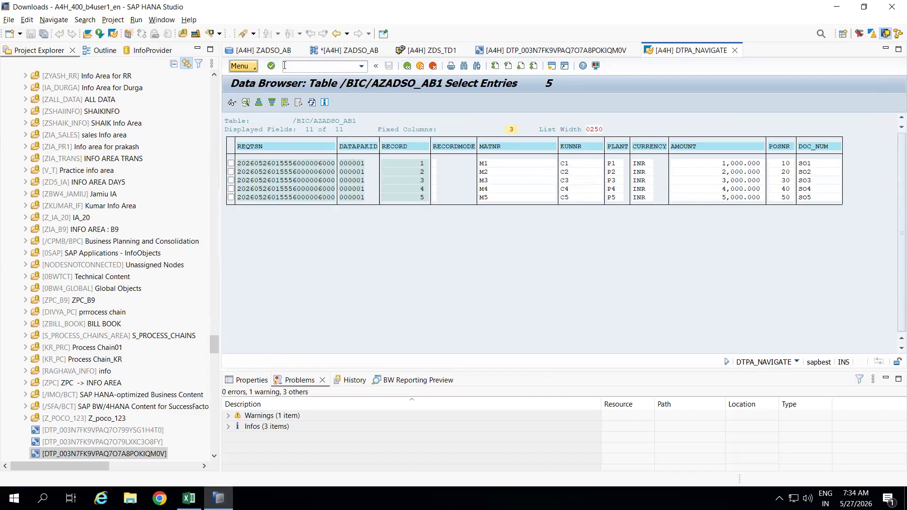
Change the data browser's user parameters so the output list uses ALV Grid Display.
left_click(256, 68)
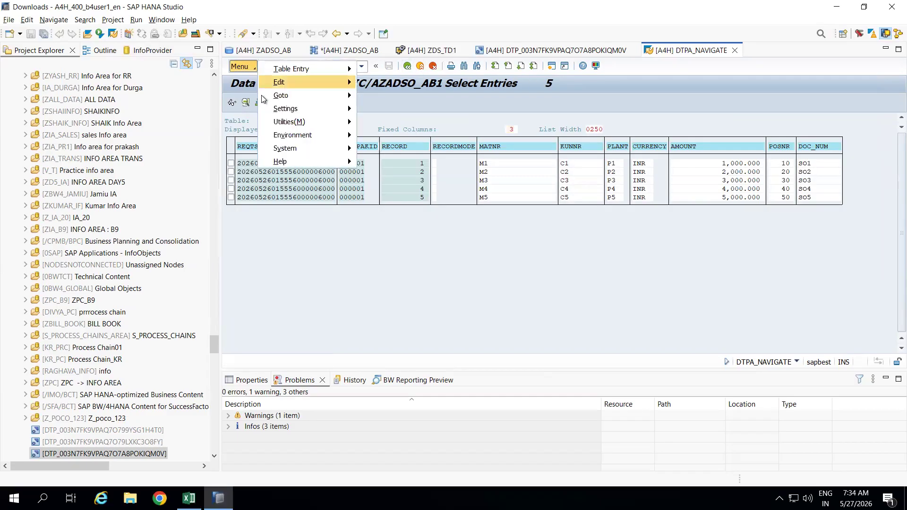
mouse_move(303, 111)
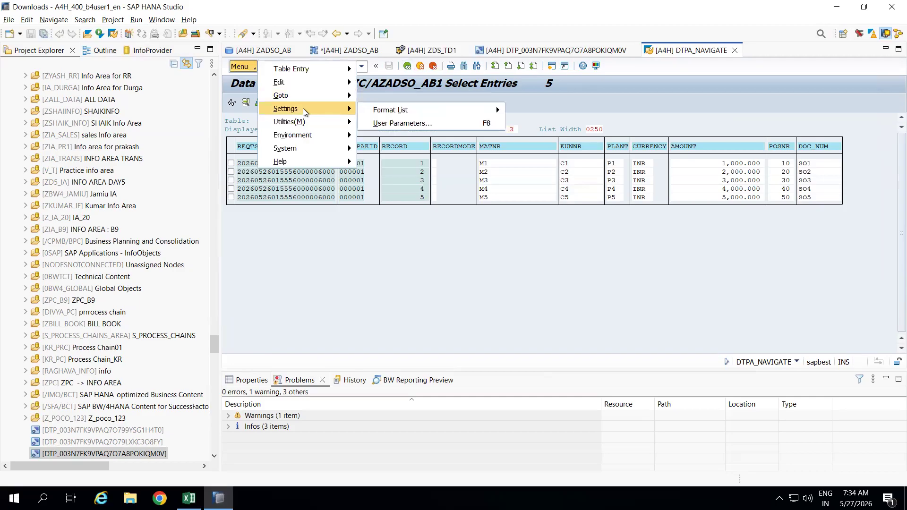
left_click(404, 123)
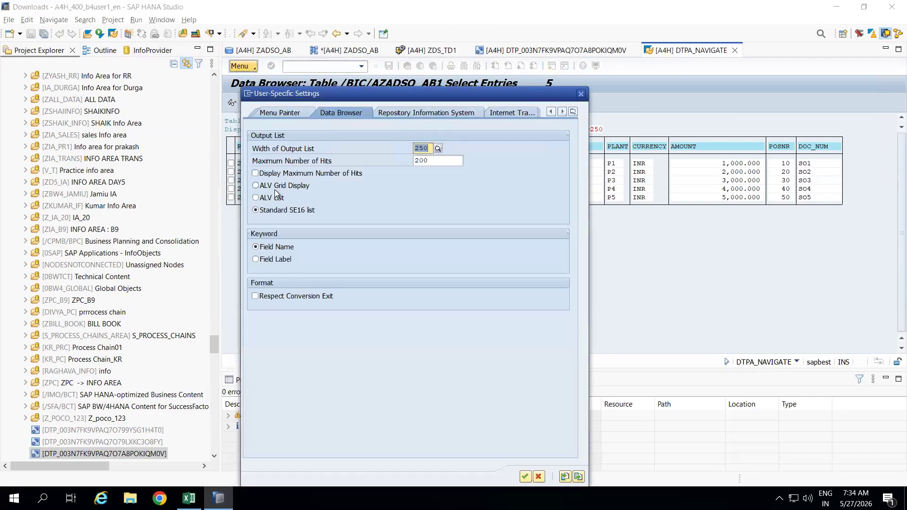
left_click(273, 188)
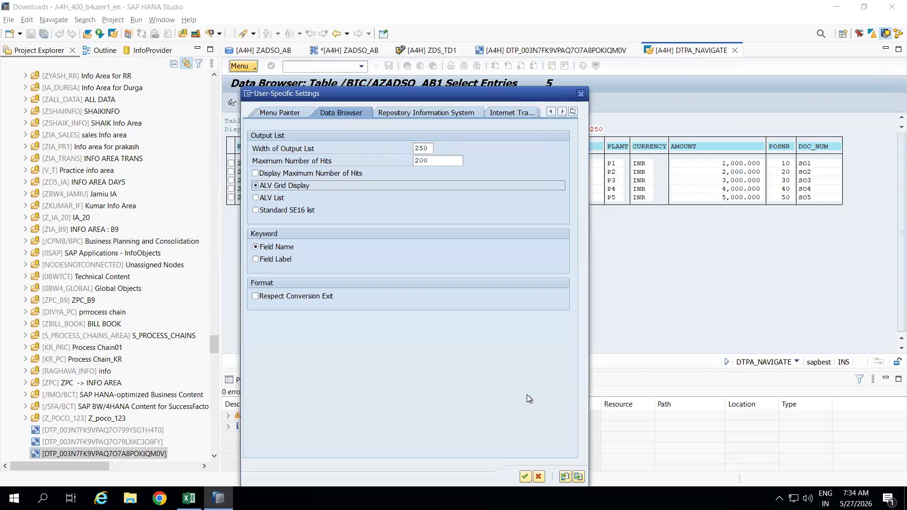
left_click(525, 477)
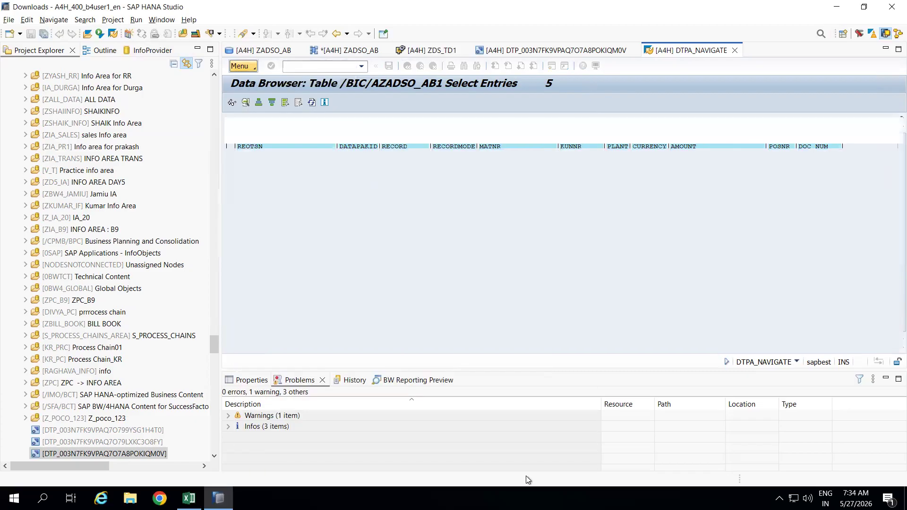
Highlight the REQTSN, DATAPAKID and RECORD columns together to examine the inbound table's key fields, and clear the selection.
left_click(292, 156)
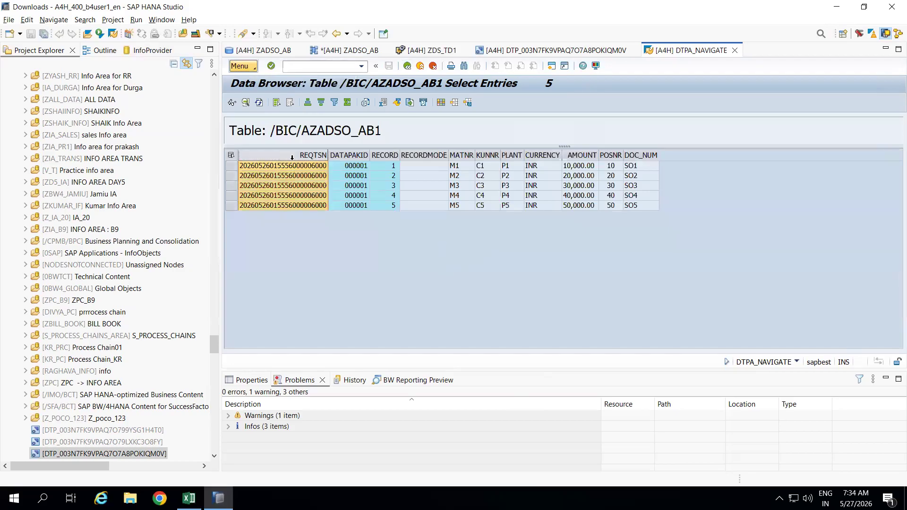
left_click(336, 157, "ctrl")
left_click(386, 156, "ctrl")
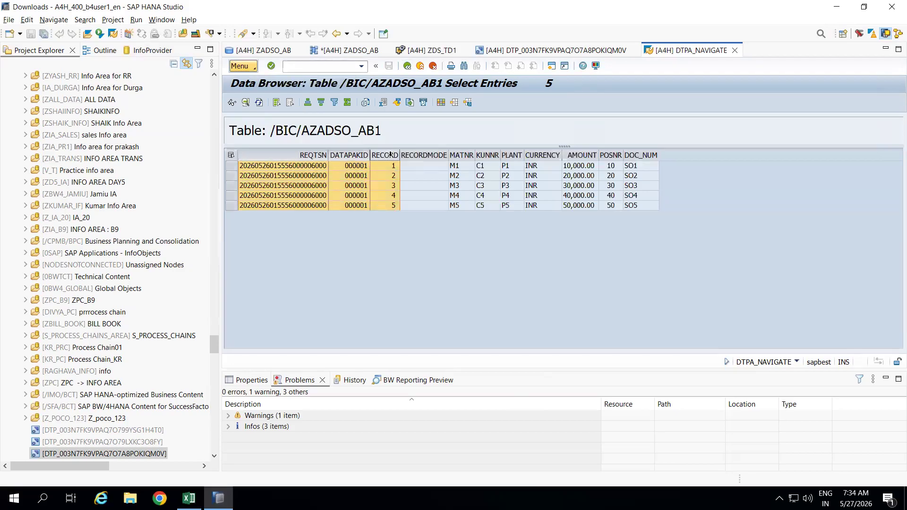
left_click(427, 203)
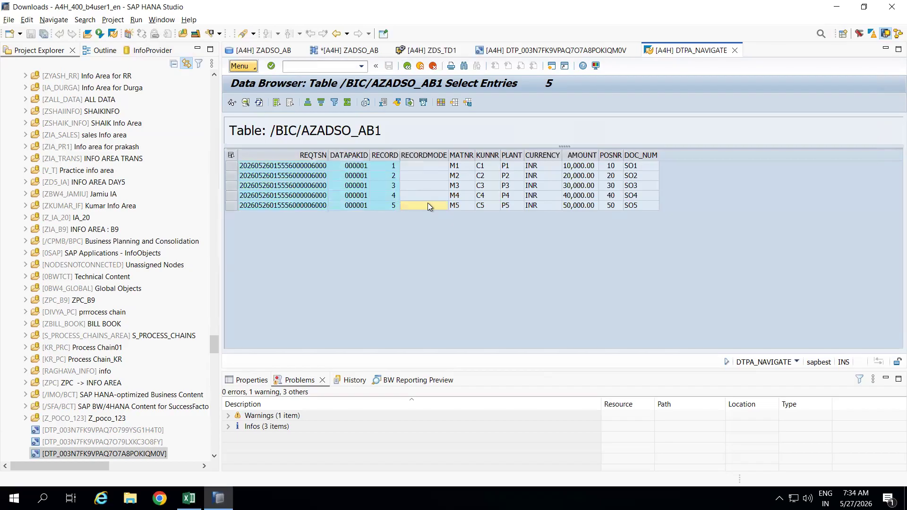
left_click(313, 156)
left_click(352, 156, "ctrl")
left_click(378, 155, "ctrl")
left_click(428, 208)
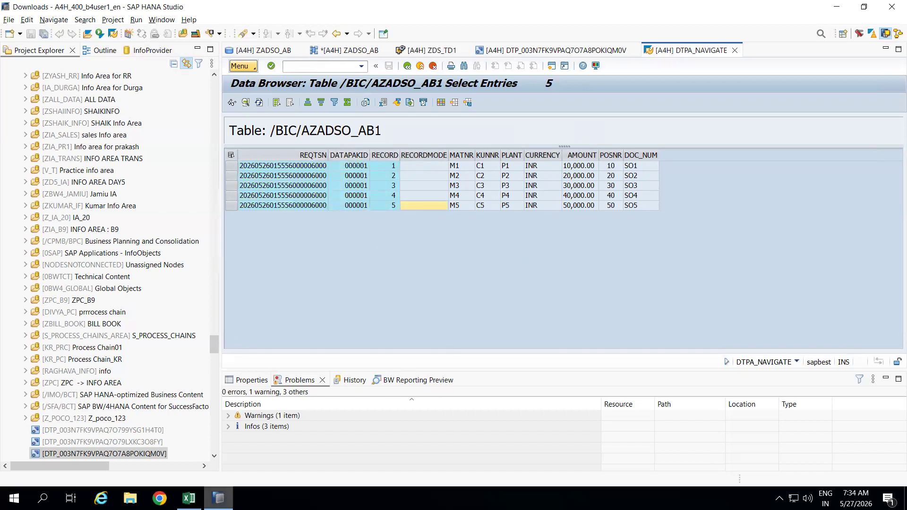
Run the data transfer process from ZDS_TD1 to ZADSO_AB again, allowing access to TD1.csv, and display the request monitor.
left_click(526, 51)
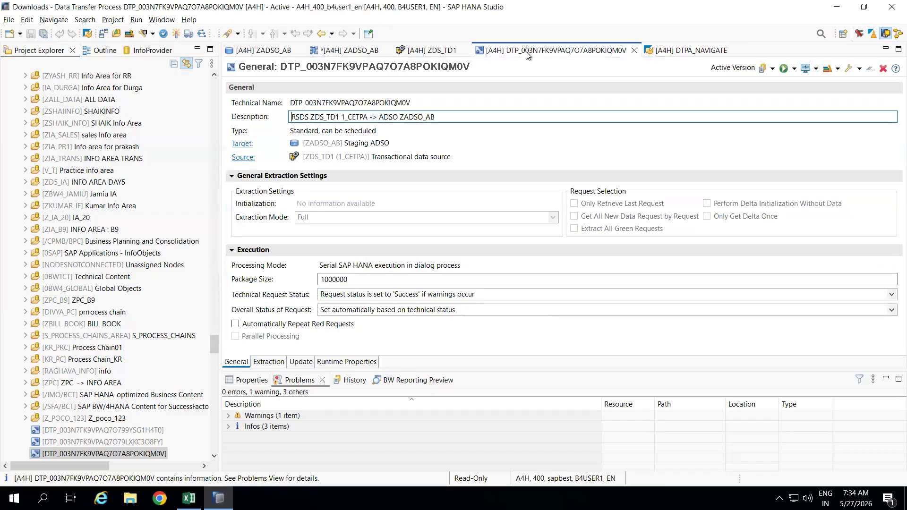
left_click(783, 69)
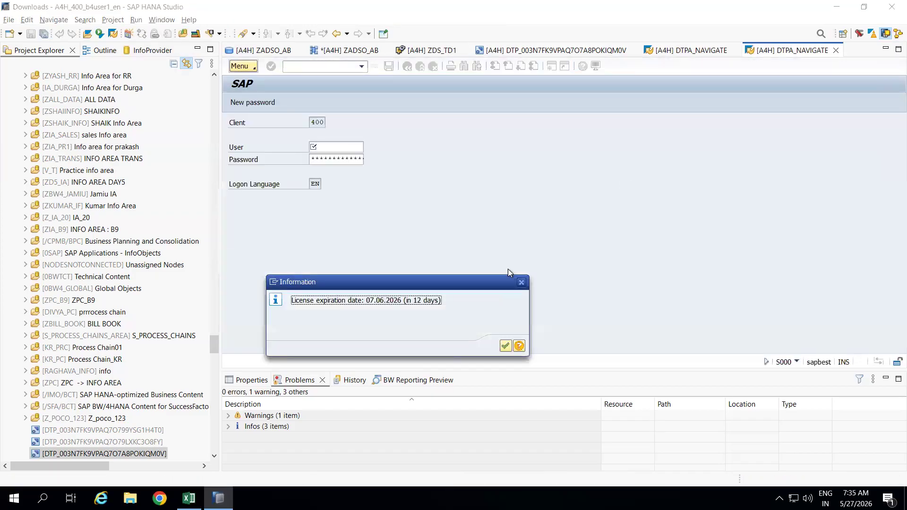
left_click(505, 346)
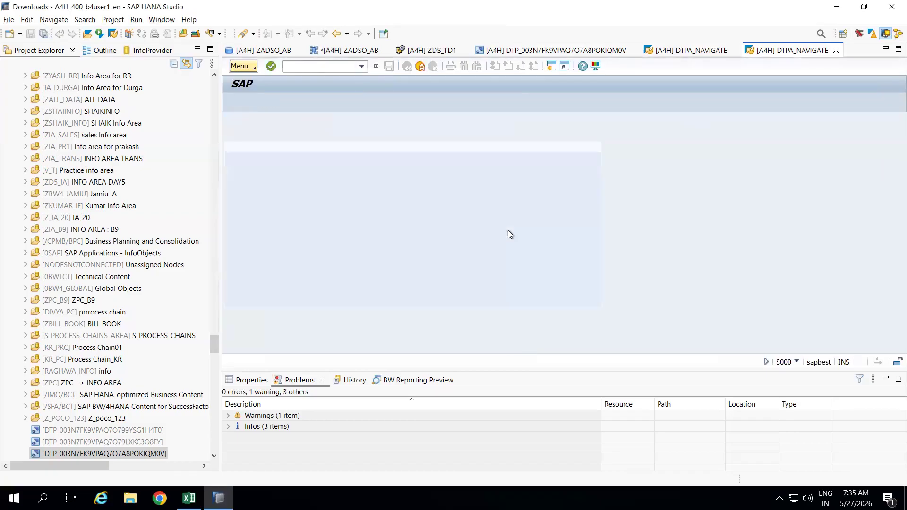
left_click(500, 134)
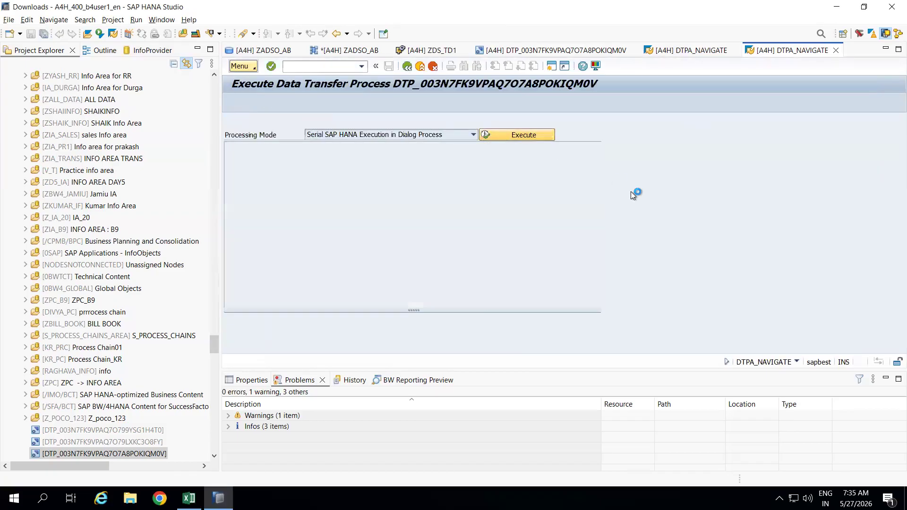
key("Return")
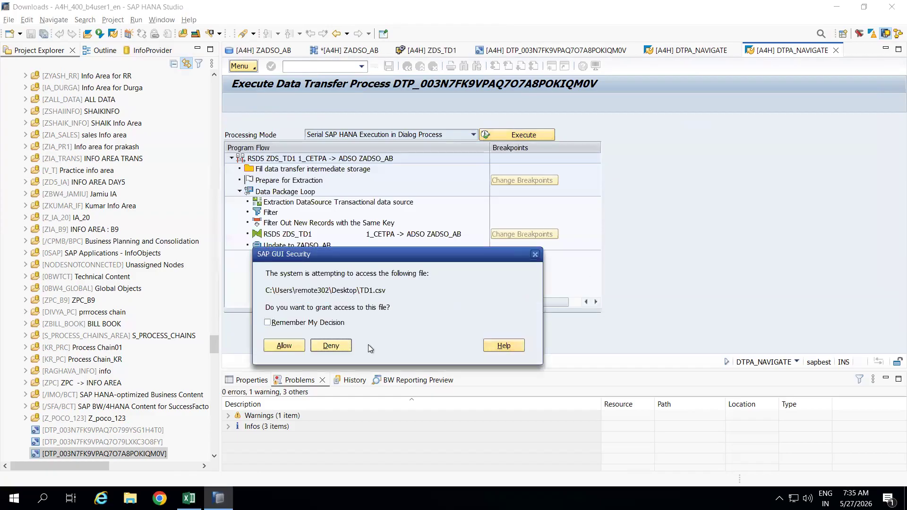
left_click(290, 346)
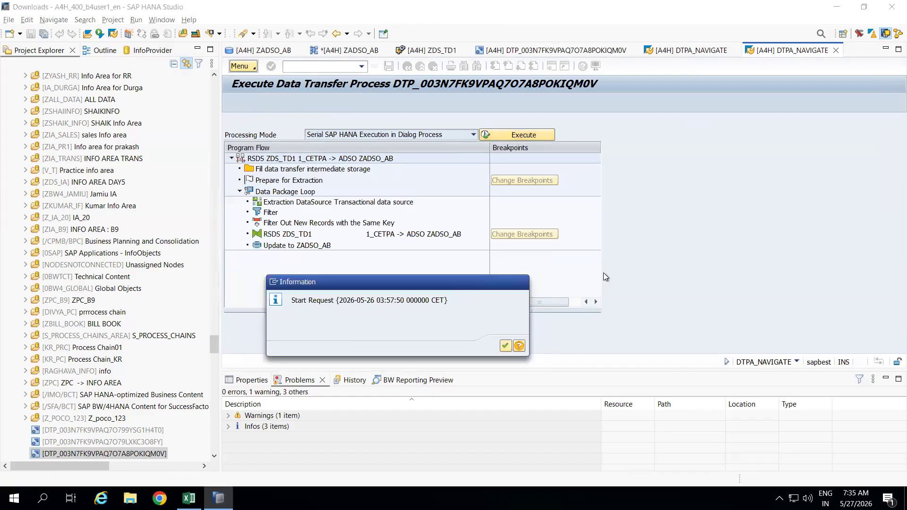
key("Return")
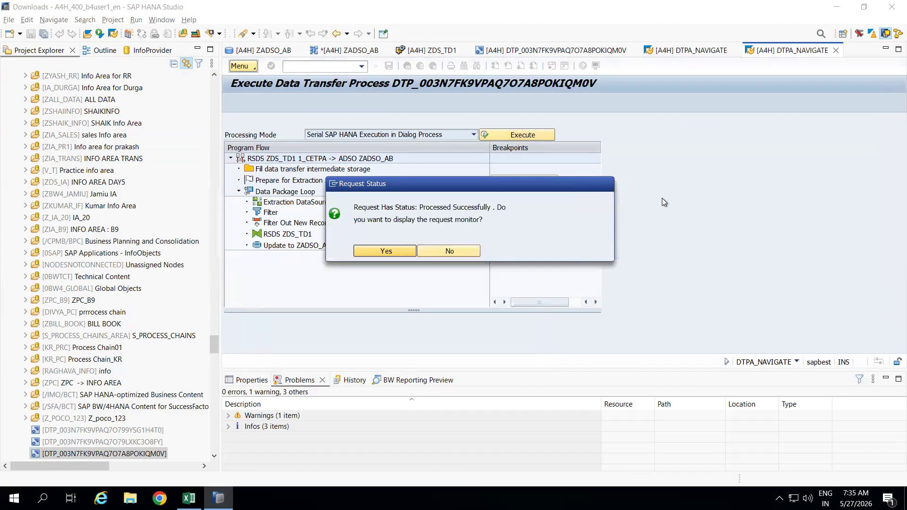
left_click(398, 251)
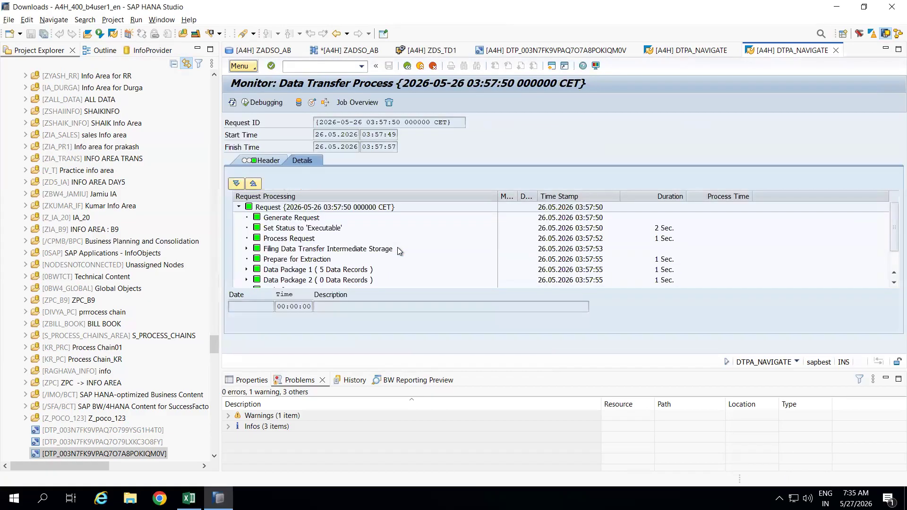
Refresh the /BIC/AZADSO_AB1 entries and go through the RECORD values of both load requests.
left_click(662, 52)
left_click(259, 102)
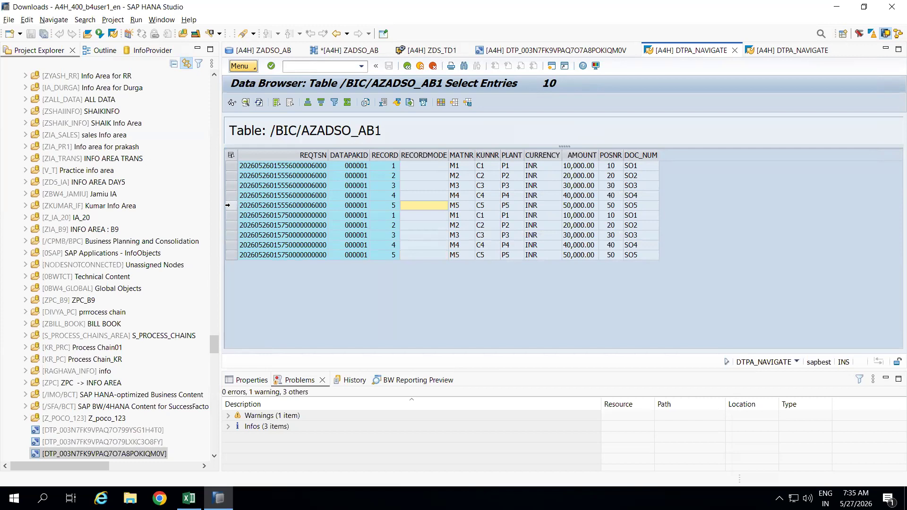
left_click(392, 166)
left_click(393, 176)
left_click(390, 197)
left_click(391, 206)
left_click(391, 216)
left_click(392, 225)
left_click(392, 235)
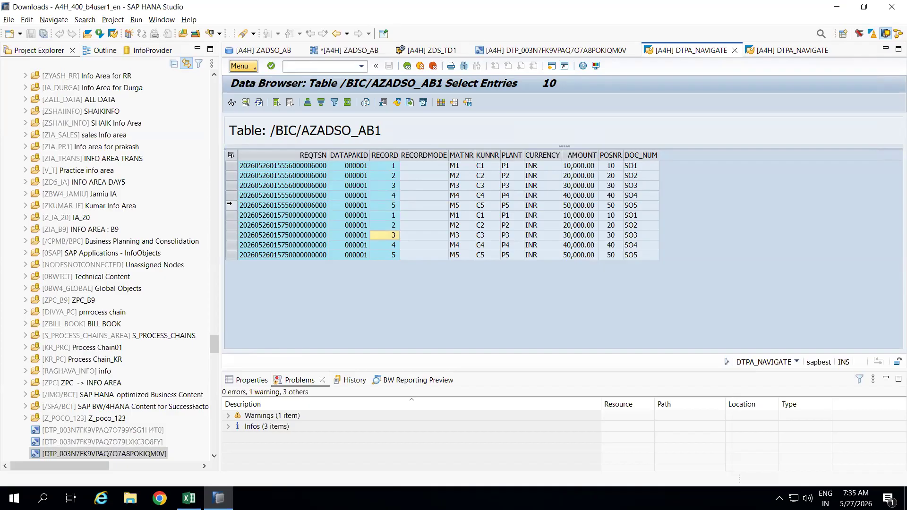
Compare the first request's record 5 with the second request's record 1, checking their REQTSN values.
left_click(230, 206)
left_click(231, 216, "shift")
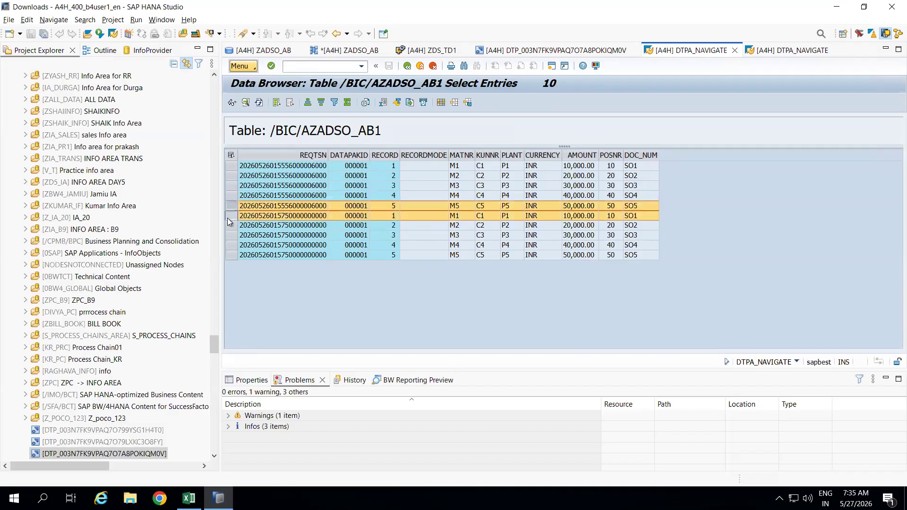
right_click(339, 157)
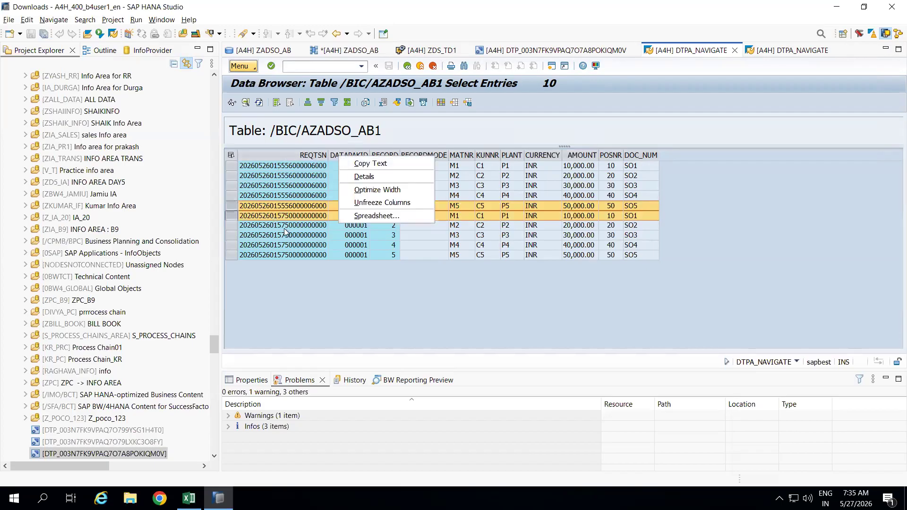
left_click(284, 284)
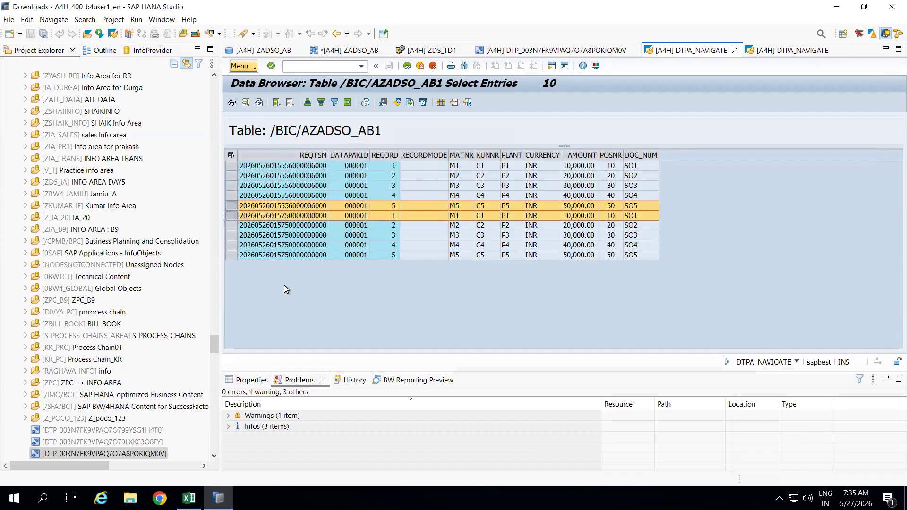
left_click(282, 229)
left_click(232, 216)
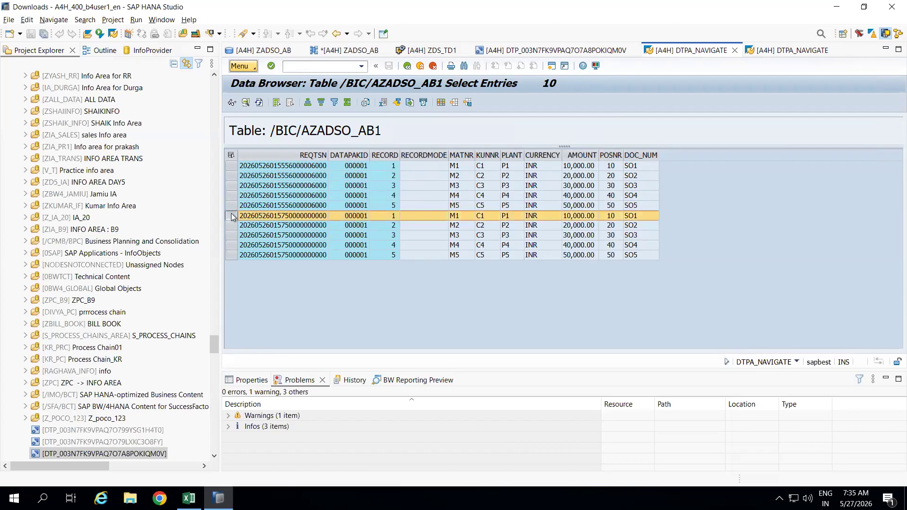
left_click(232, 206)
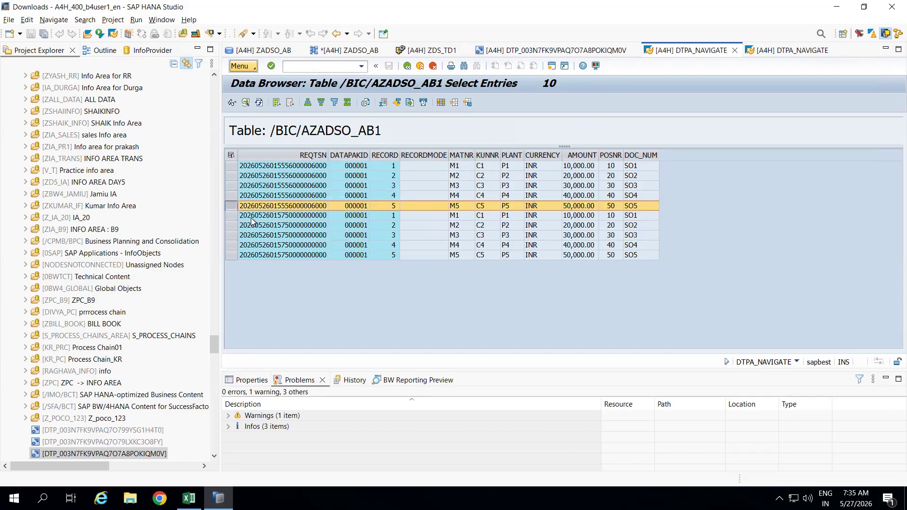
left_click(282, 216)
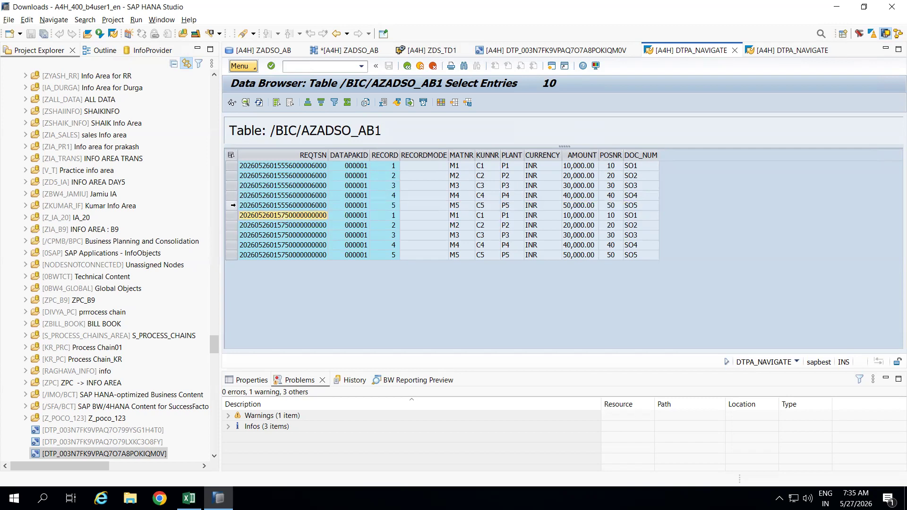
left_click(231, 206)
left_click(231, 216, "ctrl")
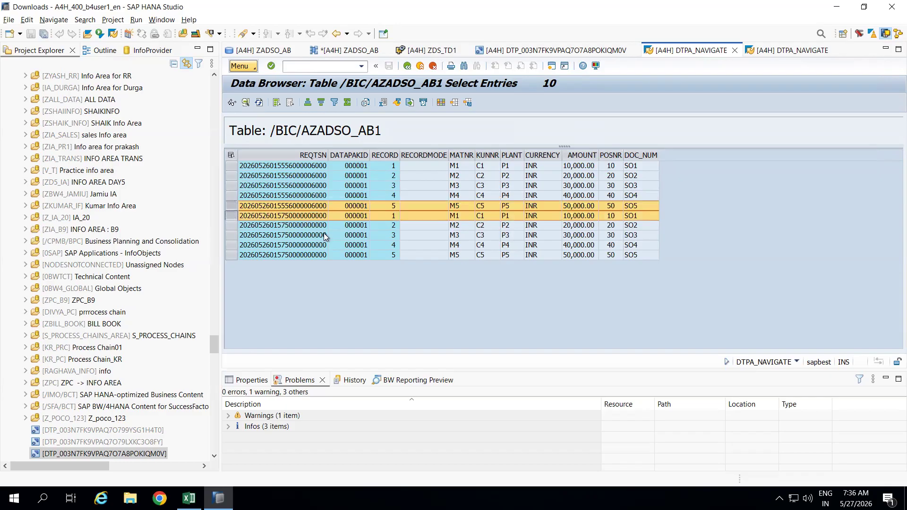
Compare record 1 of both load requests against the key columns REQTSN, DATAPAKID and RECORD.
left_click(360, 156)
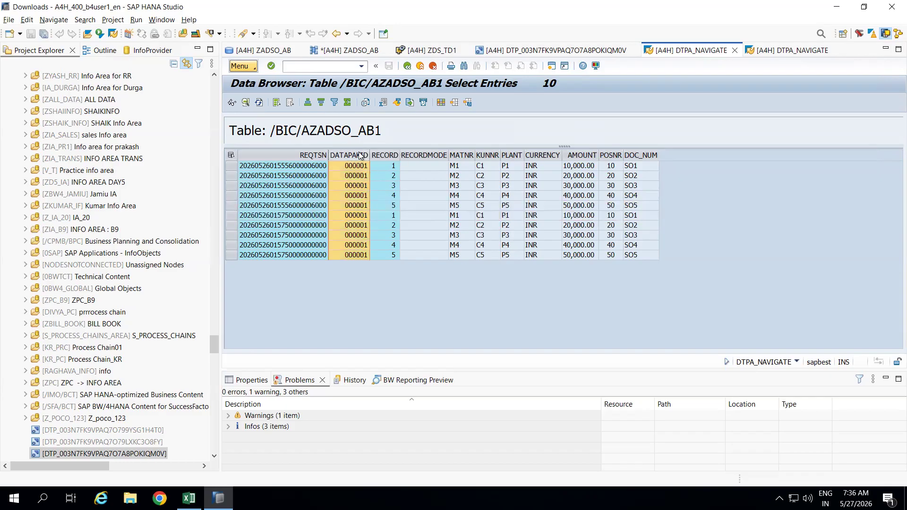
left_click(385, 156)
left_click(233, 215)
left_click(232, 167, "ctrl")
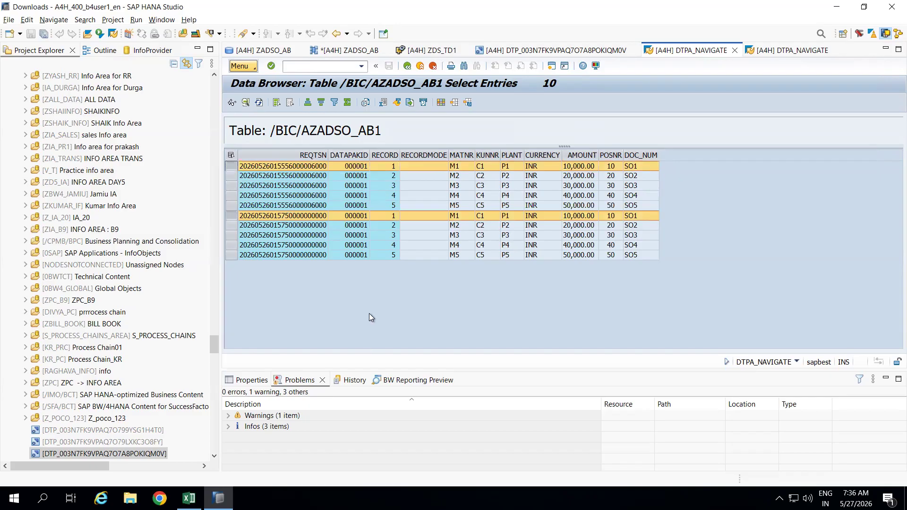
left_click(309, 156)
left_click(356, 158, "ctrl")
left_click(388, 156, "ctrl")
left_click(422, 246)
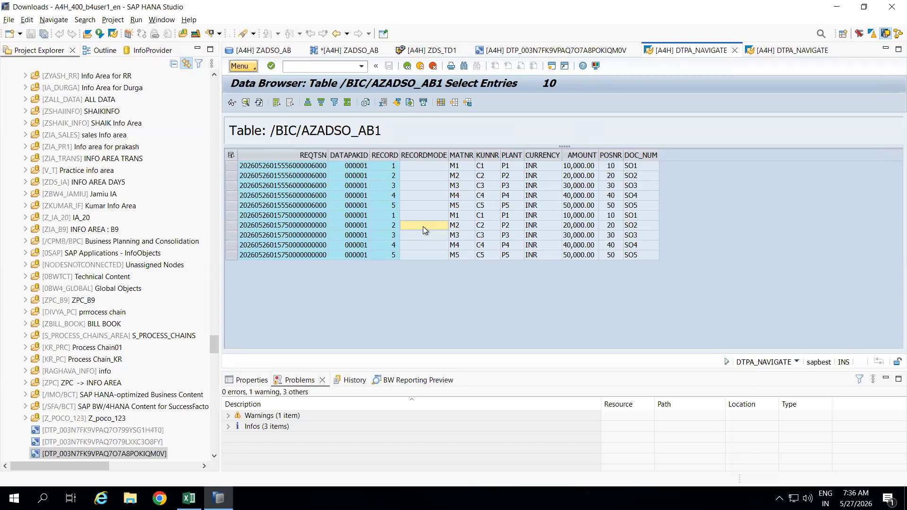
Switch to the Excel worksheet, enter "Raw data" beside Duplicates in I5, and widen column I.
left_click(189, 499)
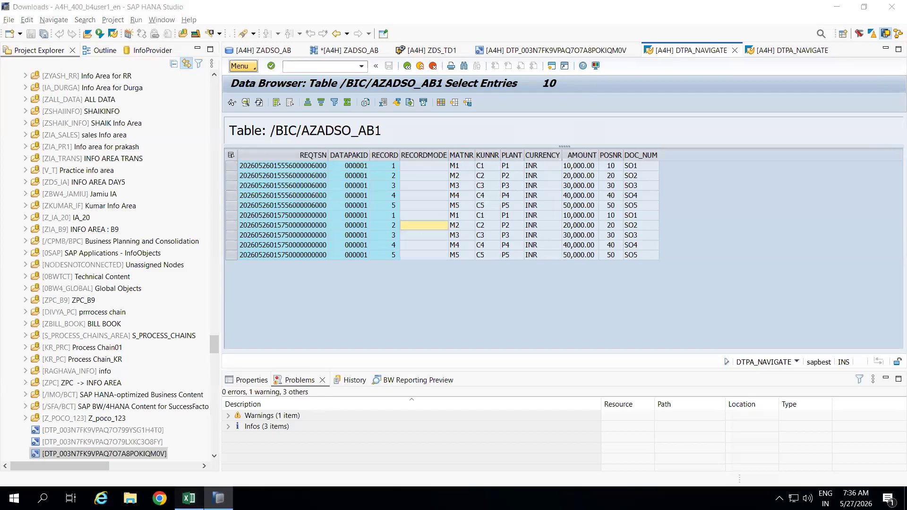
left_click(272, 166)
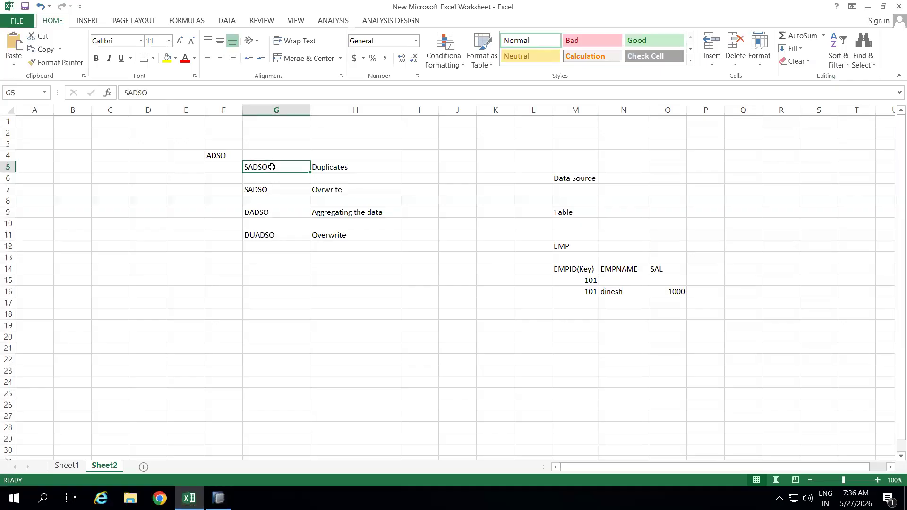
left_click(414, 169)
type("Raw da")
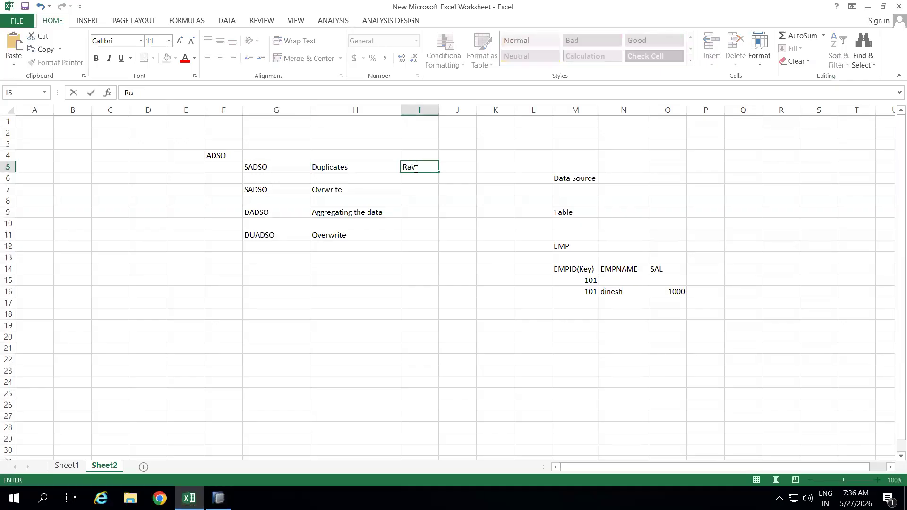
type("ta")
left_click(420, 201)
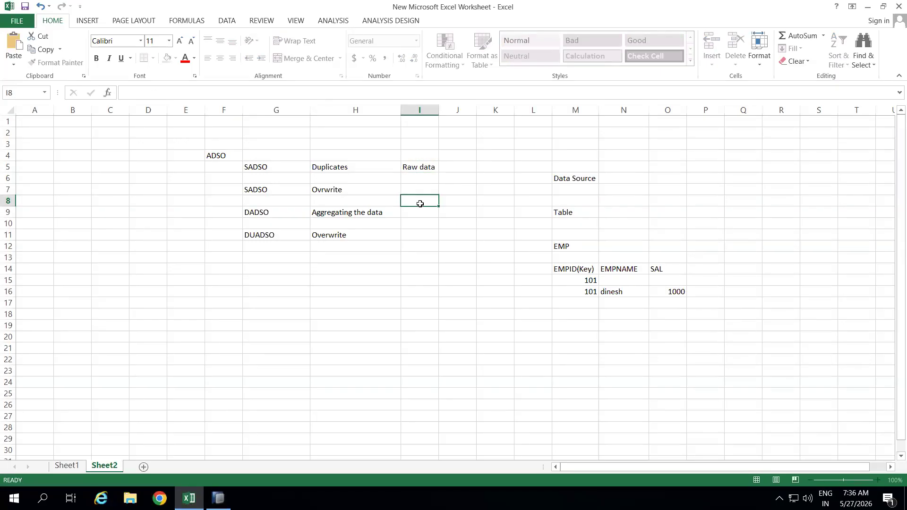
left_click_drag(439, 109, 473, 109)
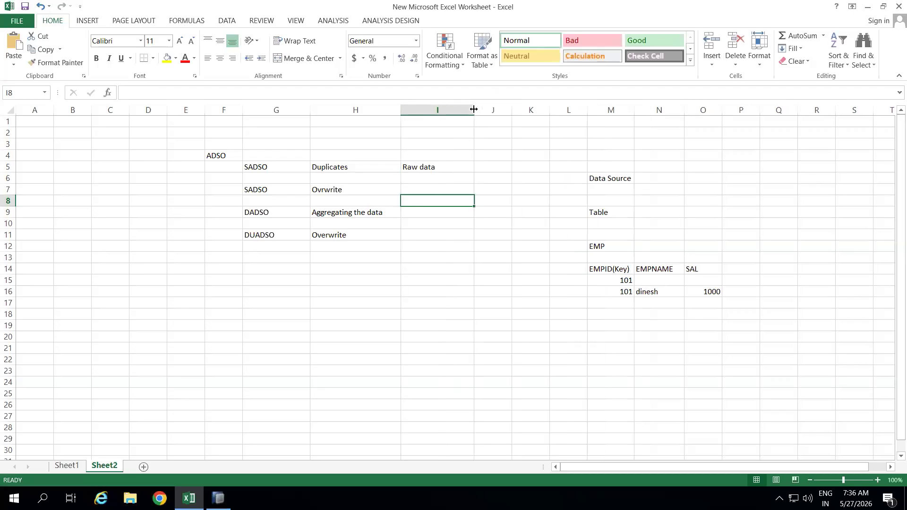
Enter "Staging layer" in J5 beside the Raw data note and widen column J to fit it.
left_click(418, 166)
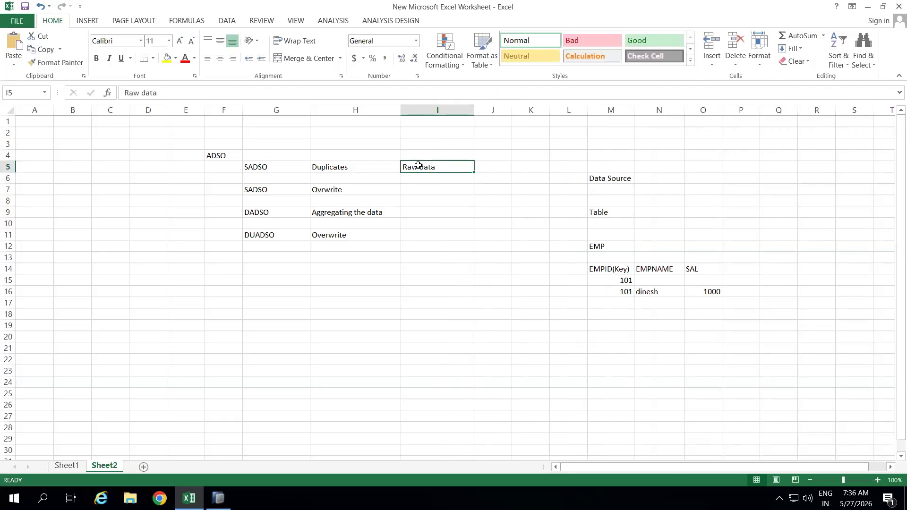
left_click(500, 165)
type("Staging layer")
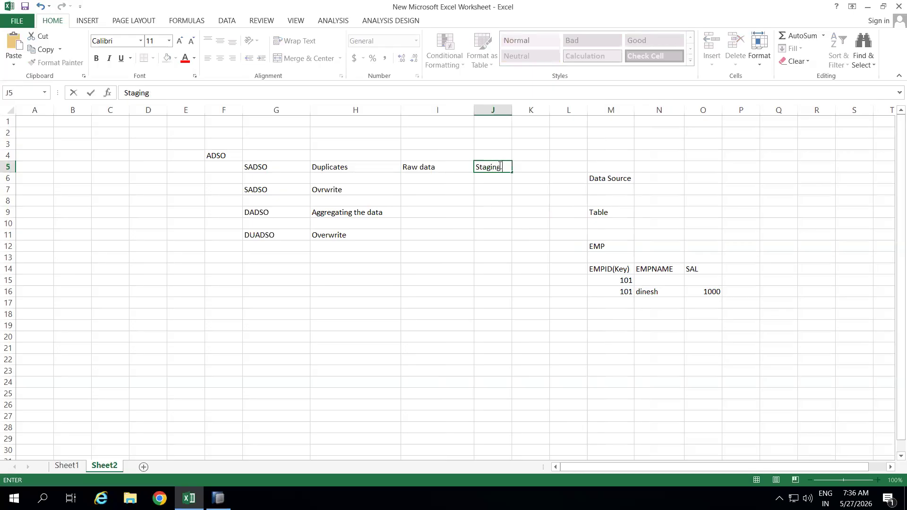
left_click(496, 211)
left_click_drag(512, 110, 536, 111)
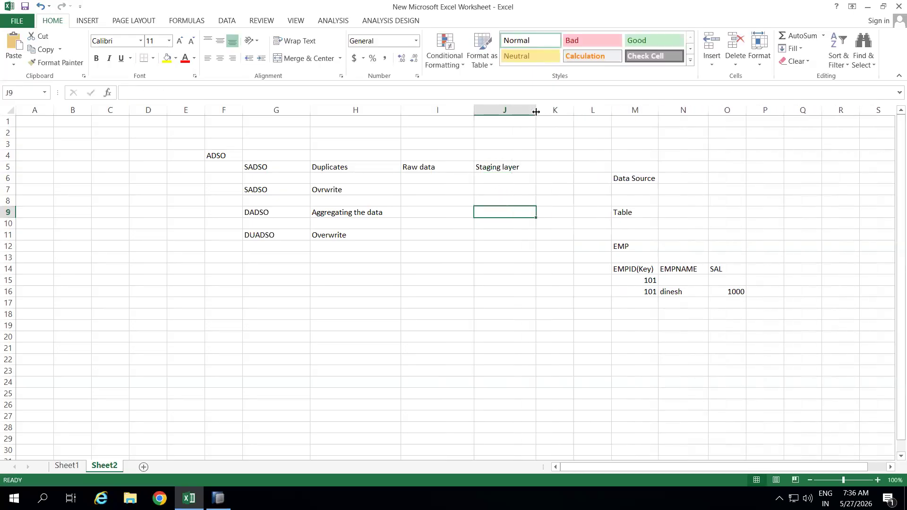
key("Up")
key("Up")
key("Up")
key("Up")
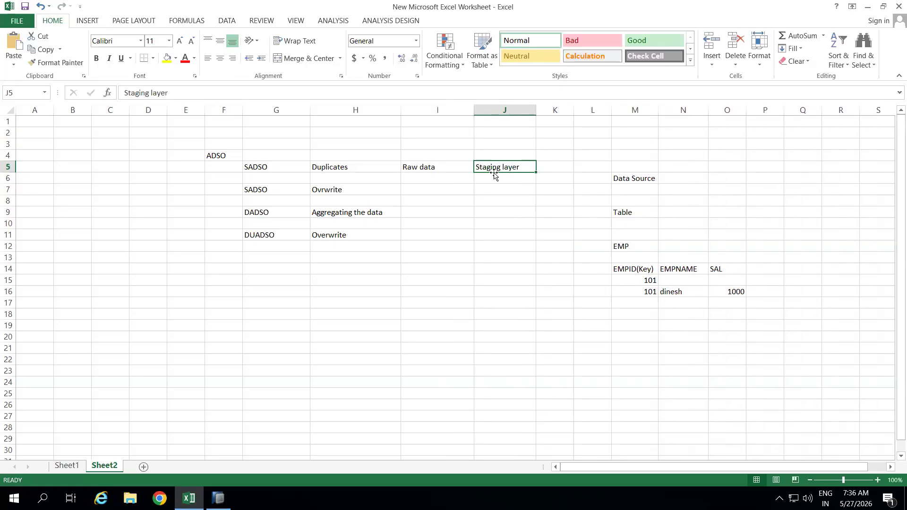
left_click(279, 168)
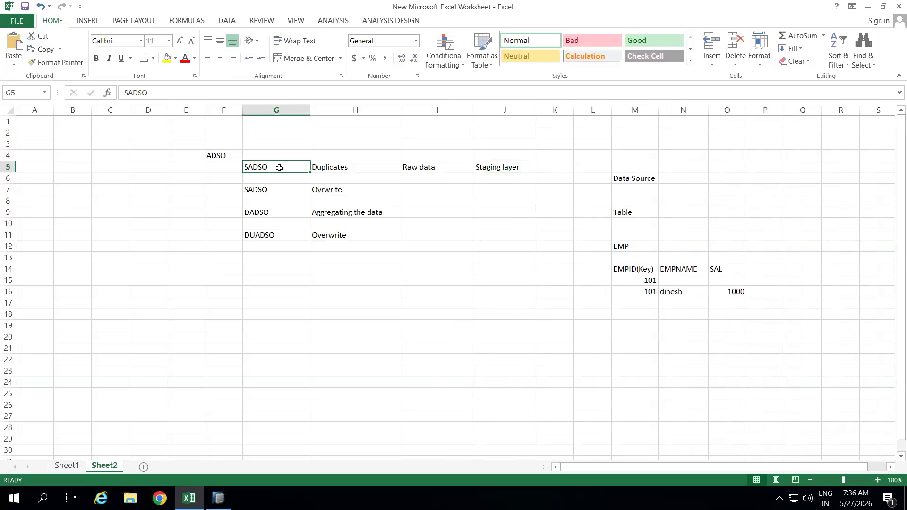
Switch back to SAP HANA Studio and examine the MATNR and AMOUNT values of the /BIC/AZADSO_AB1 entries.
key("alt+Tab")
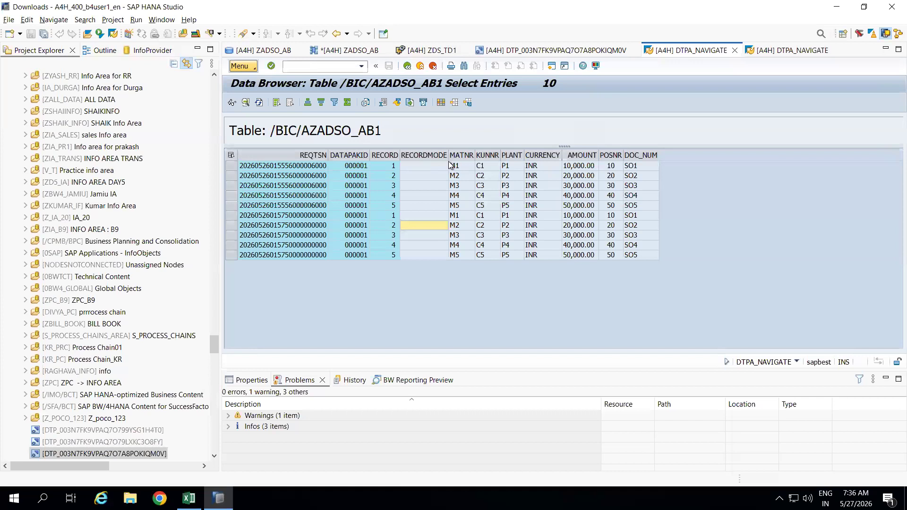
left_click(456, 165)
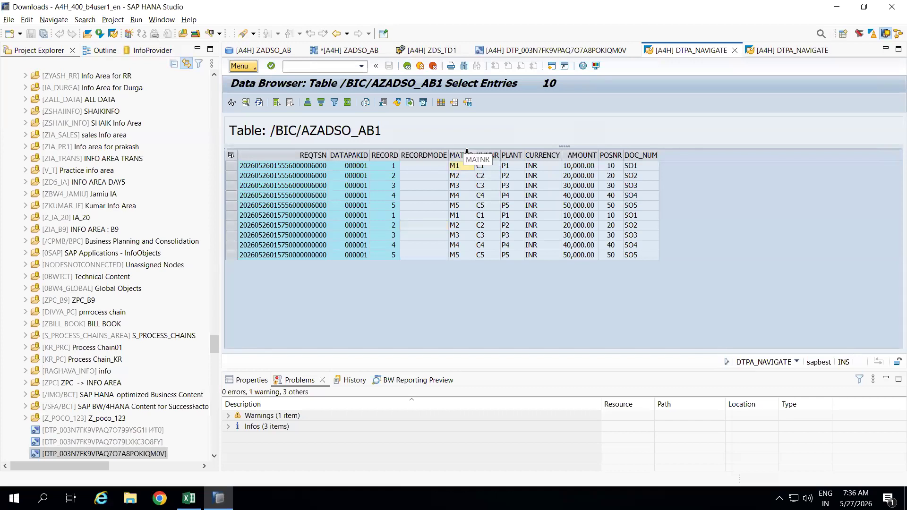
left_click(583, 156)
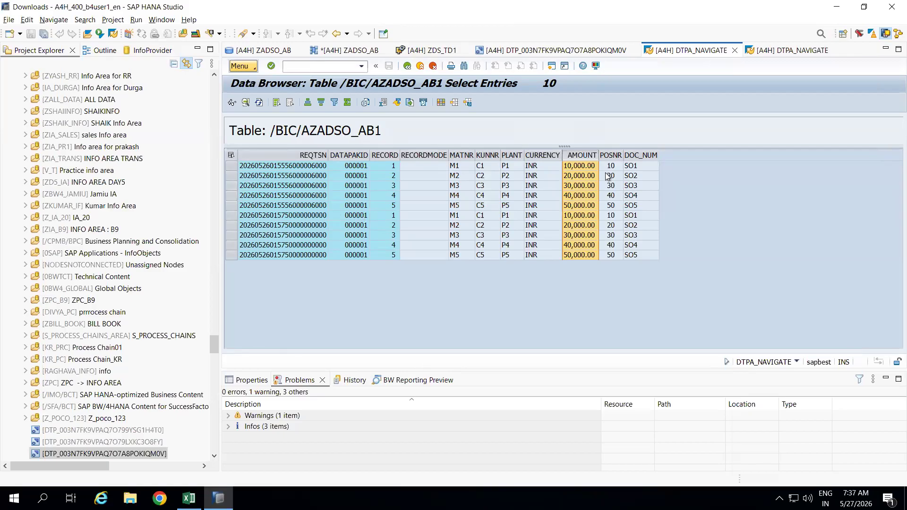
Run the data transfer process from ZDS_TD1 to ZADSO_AB a third time, allowing access to TD1.csv, and display the request monitor.
left_click(580, 51)
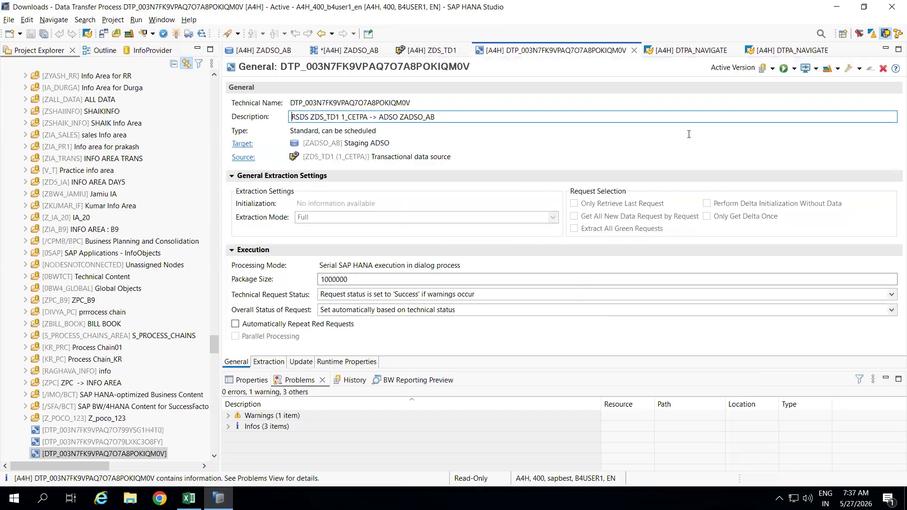
left_click(785, 68)
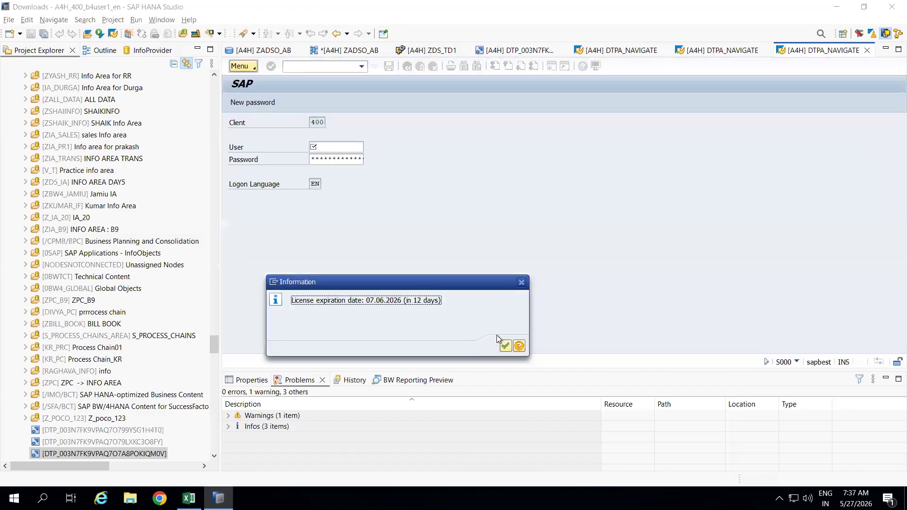
left_click(505, 346)
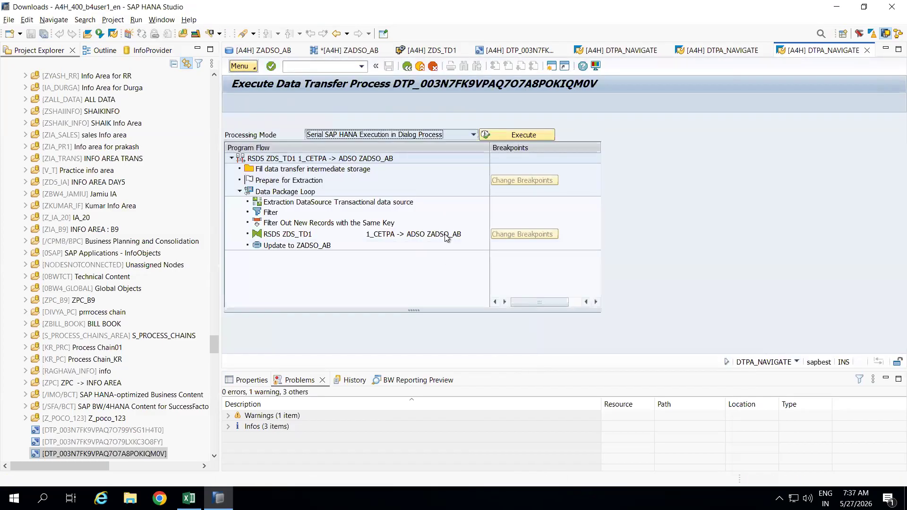
left_click(506, 134)
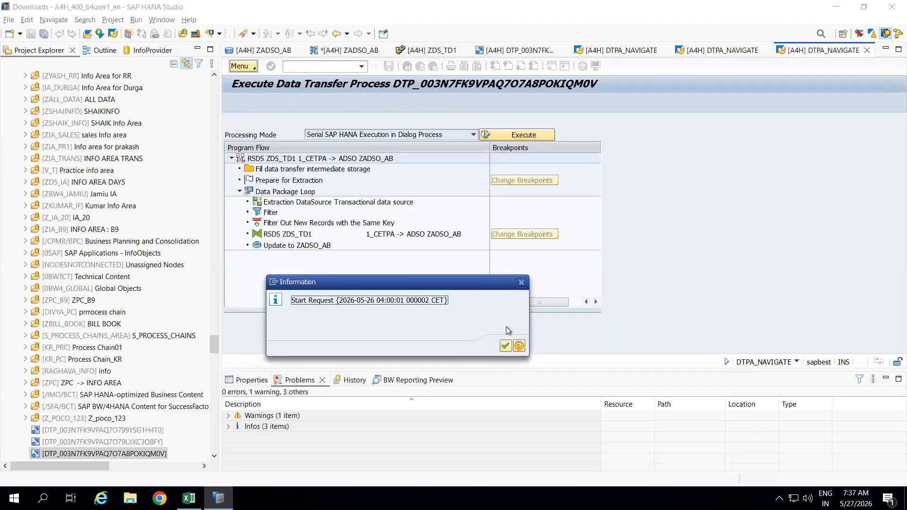
left_click(505, 346)
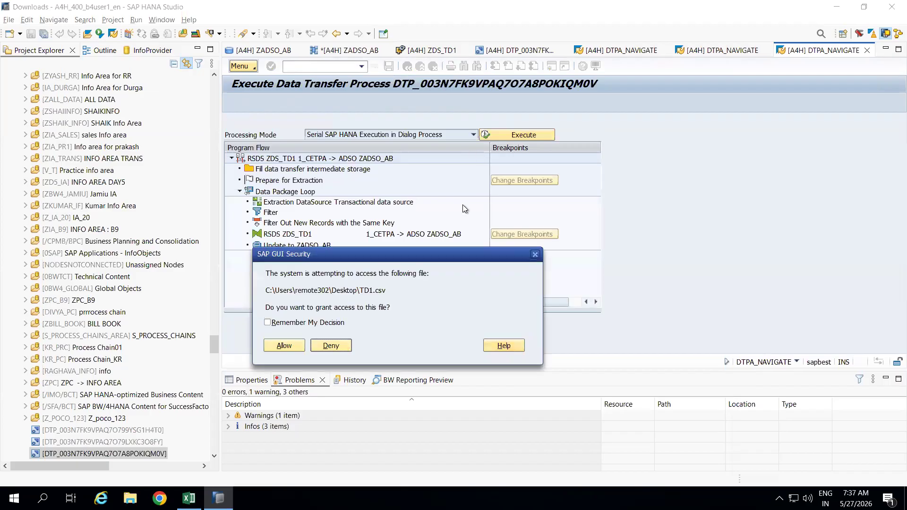
left_click(289, 345)
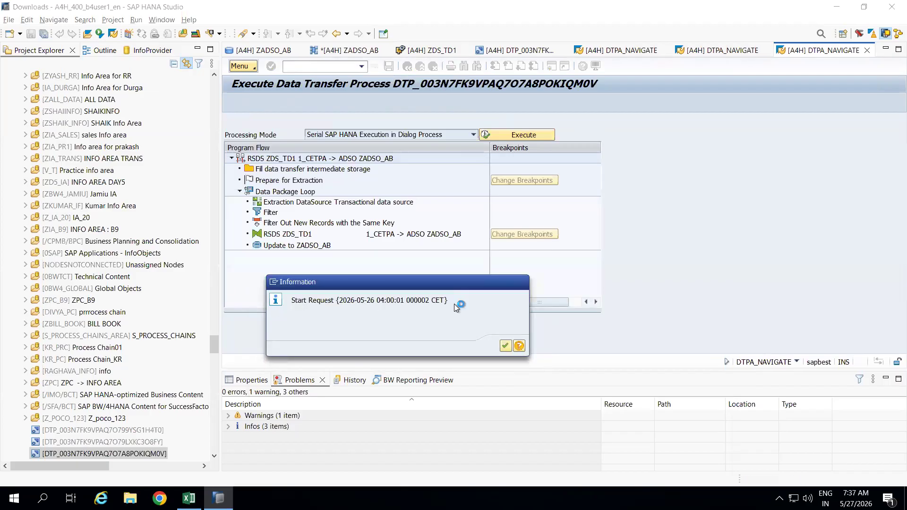
key("Return")
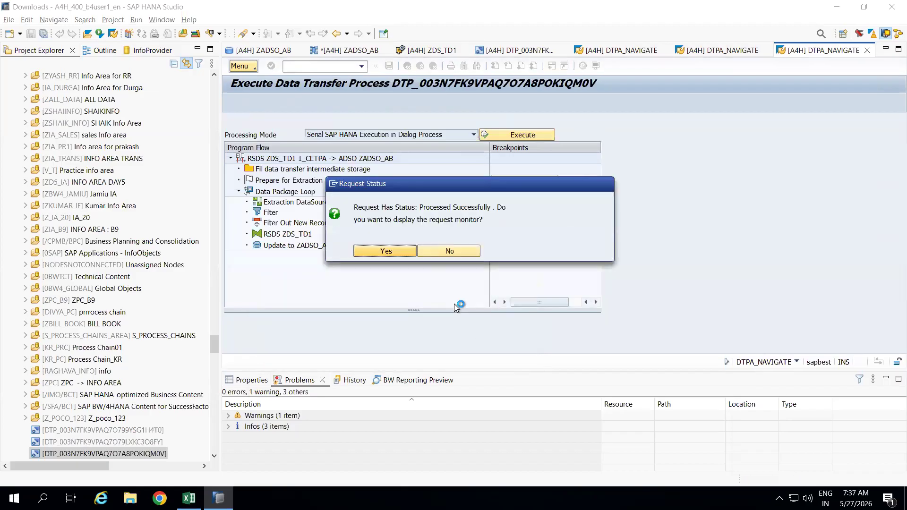
left_click(401, 252)
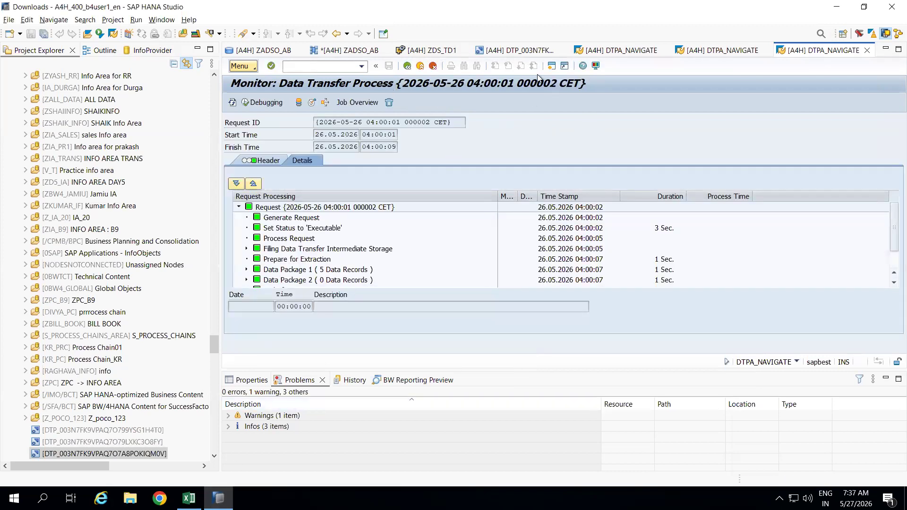
Refresh the /BIC/AZADSO_AB1 entries and examine the key columns REQTSN, DATAPAKID and RECORD.
left_click(620, 51)
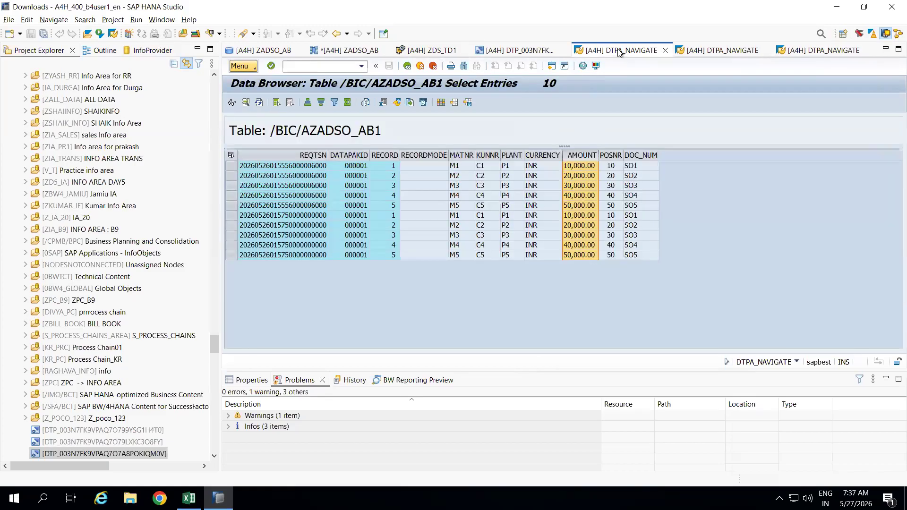
left_click(259, 103)
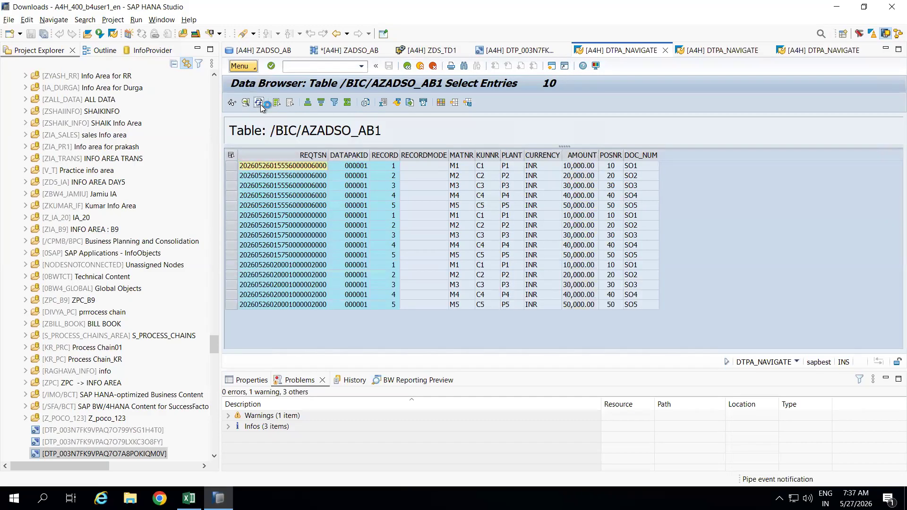
left_click(312, 156)
left_click_drag(311, 157, 385, 158)
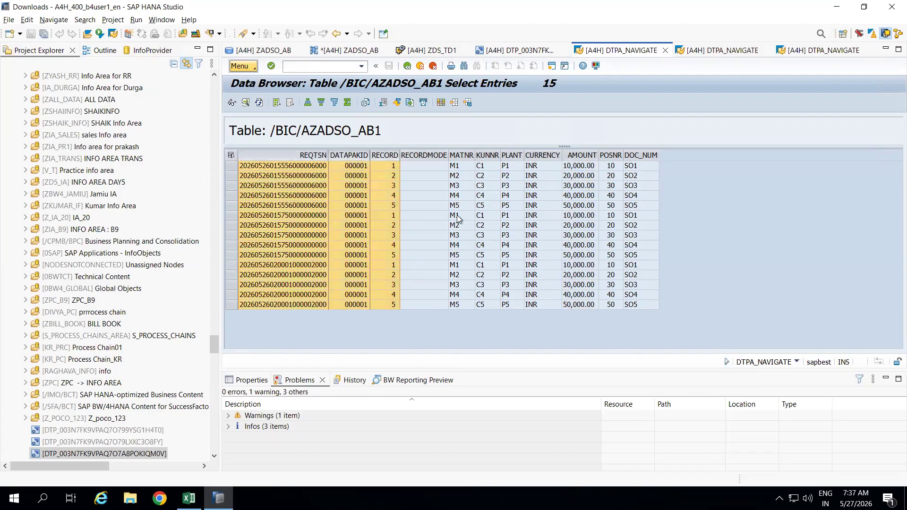
Mark record 1 of all three load requests together to compare their rows.
left_click(232, 167)
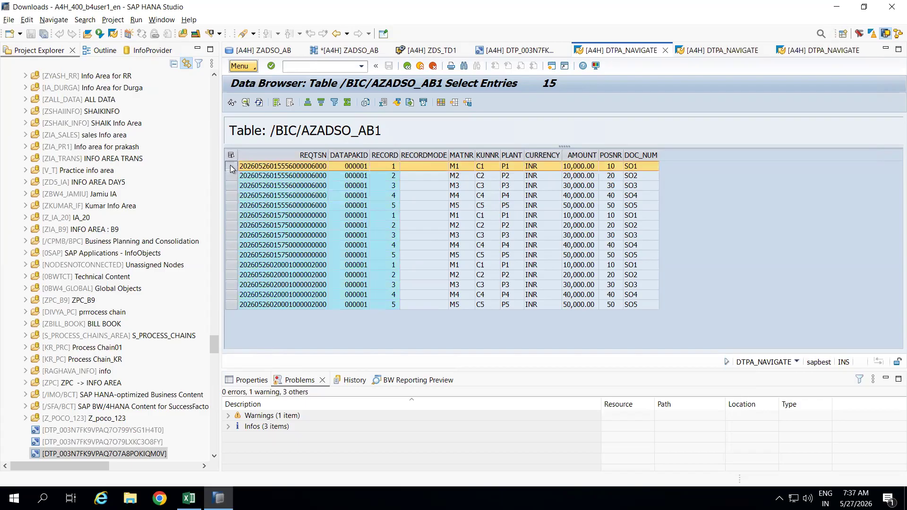
left_click(231, 216, "ctrl")
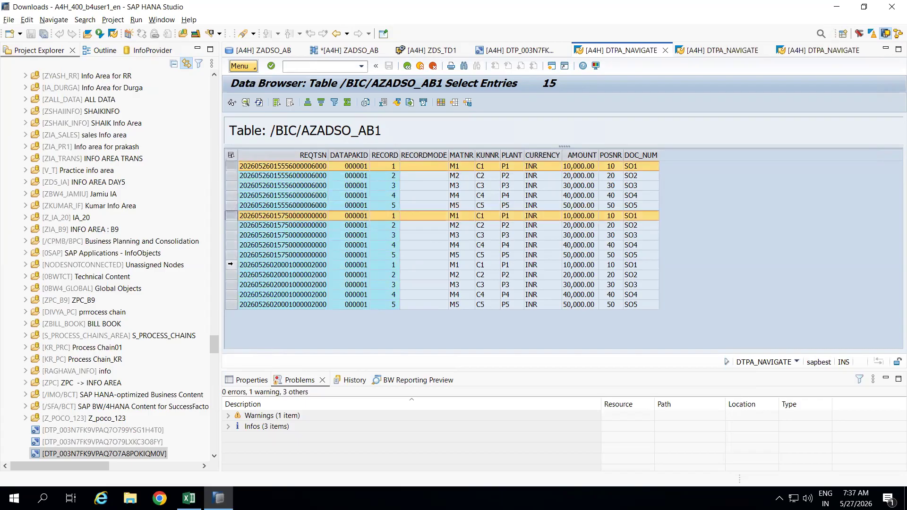
left_click(231, 265, "ctrl")
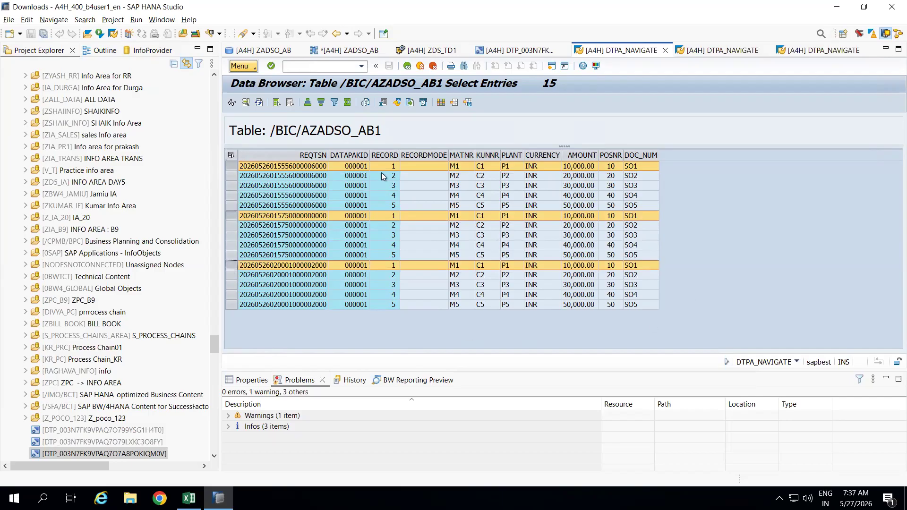
Select the REQTSN, DATAPAKID and RECORD columns of the table.
left_click(308, 155)
left_click(348, 155, "ctrl")
left_click(382, 156, "ctrl")
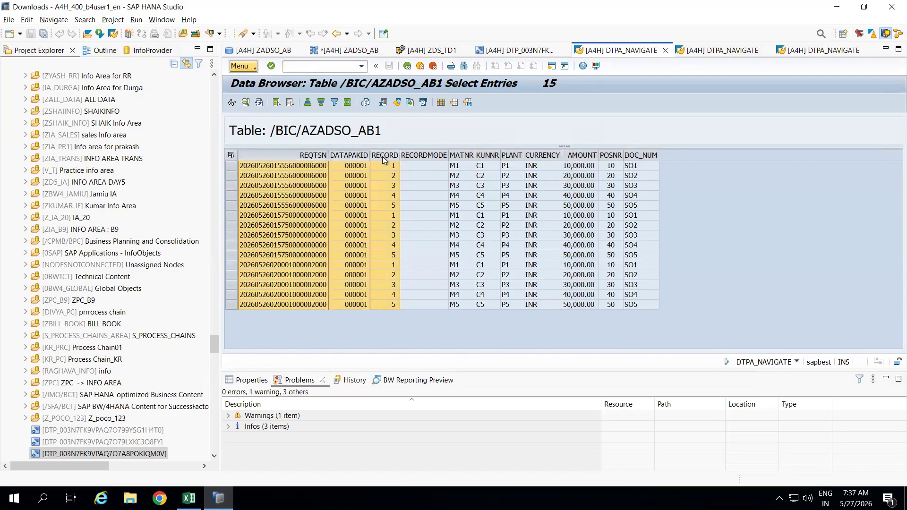
left_click(441, 103)
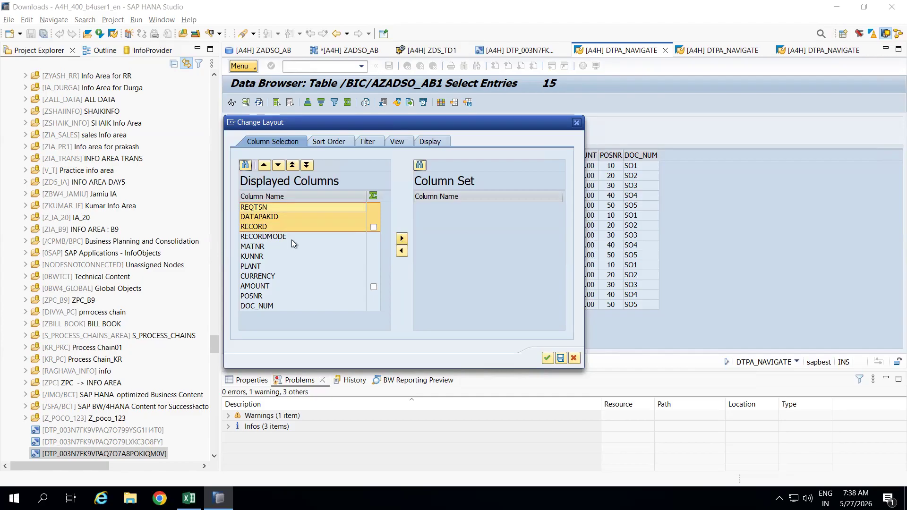
left_click(264, 236)
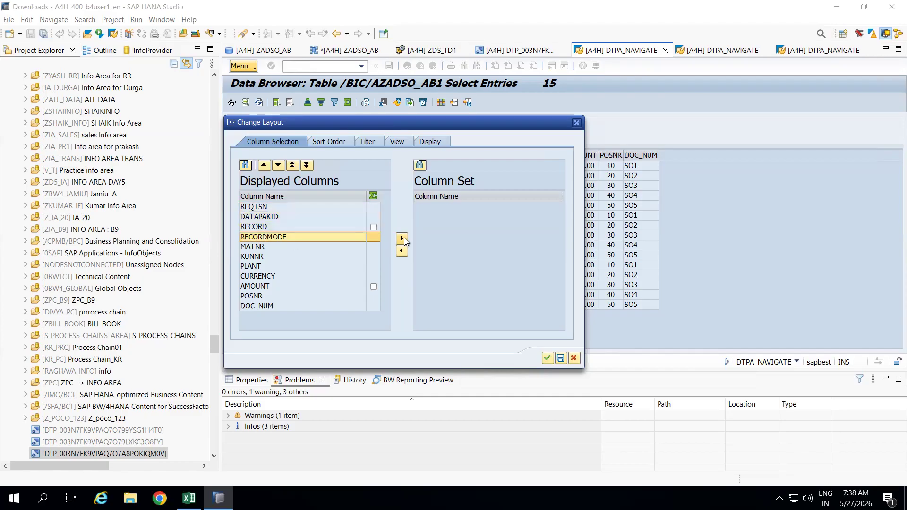
left_click(254, 249)
left_click(399, 241)
left_click(260, 208)
left_click(295, 215)
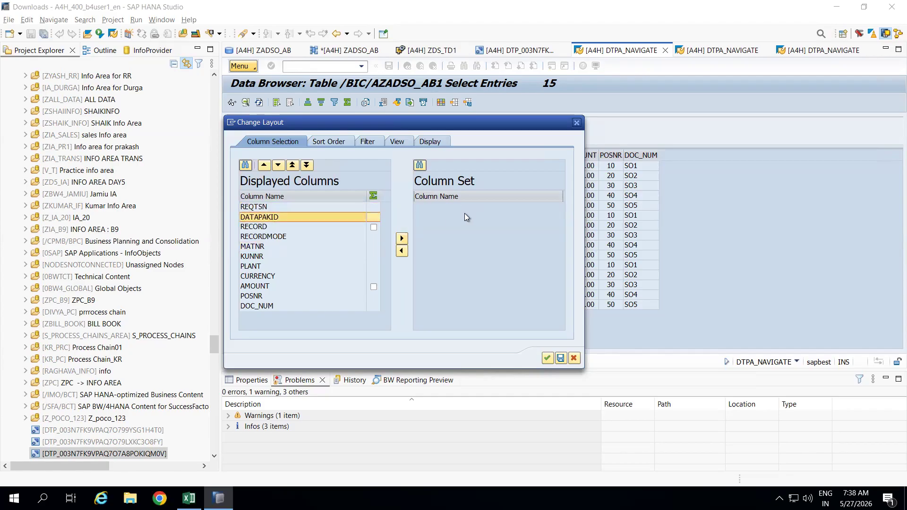
left_click(575, 357)
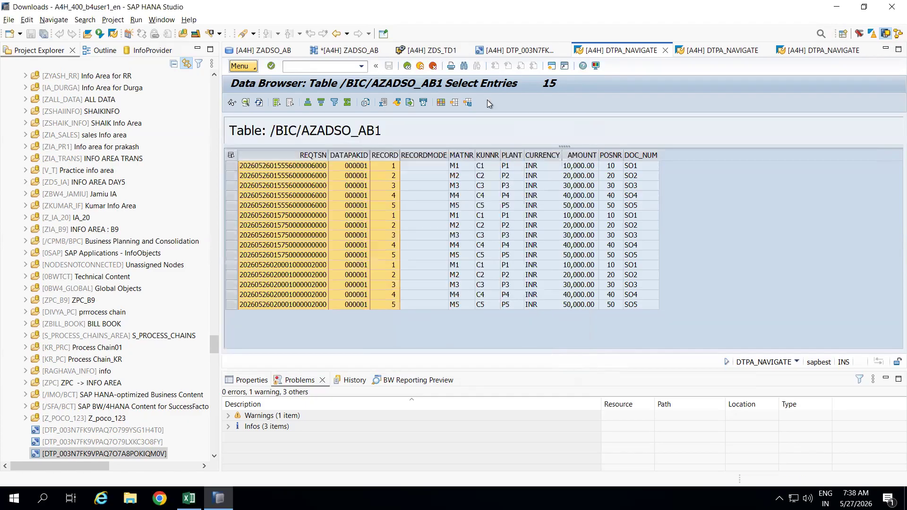
Change the table layout to hide the REQTSN, DATAPAKID and RECORD columns.
left_click(441, 103)
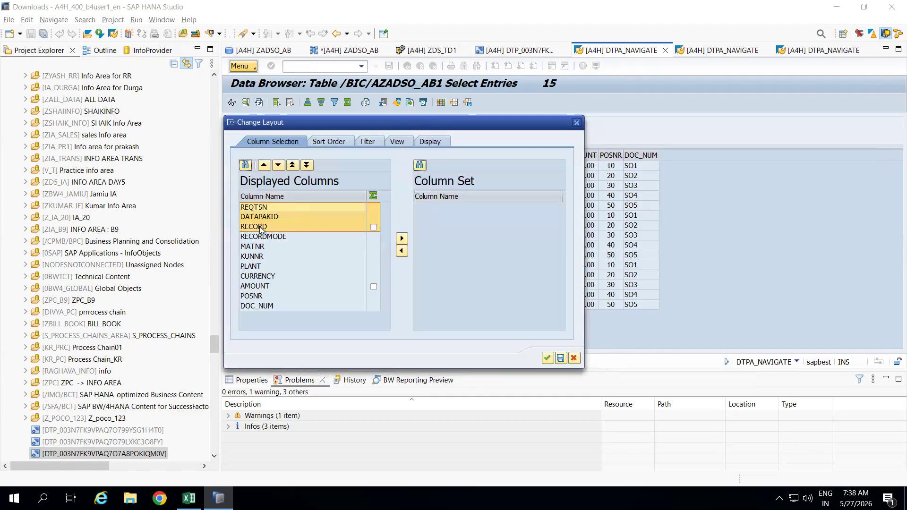
left_click(401, 239)
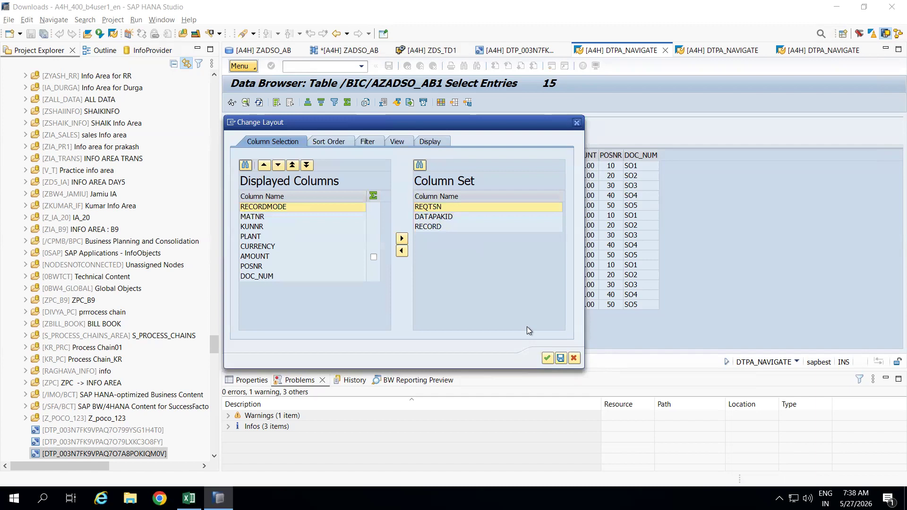
left_click(547, 358)
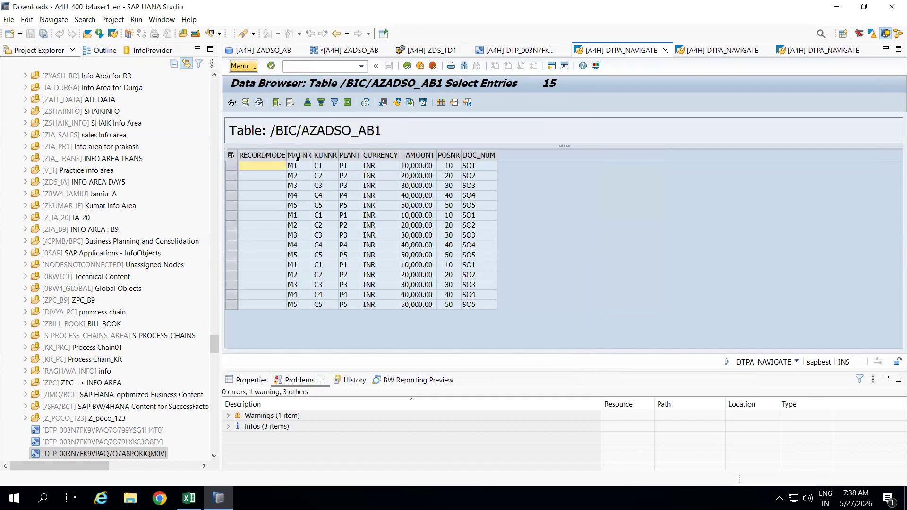
Select the MATNR, KUNNR, PLANT and CURRENCY columns, and mark the hidden REQTSN, DATAPAKID and RECORD columns in the table's layout settings.
left_click_drag(295, 155, 352, 158)
left_click(375, 156, "ctrl")
left_click(441, 102)
left_click(439, 218, "ctrl")
left_click(435, 228, "ctrl")
left_click(433, 209, "ctrl")
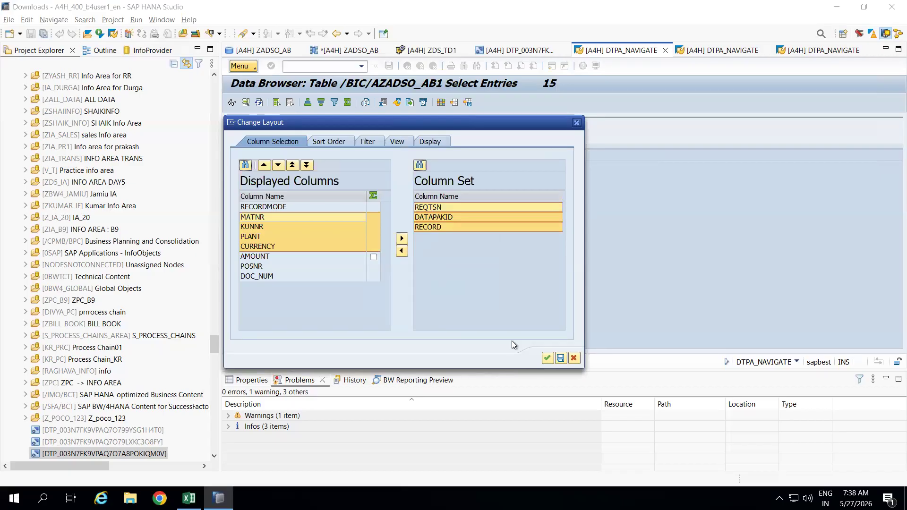
Switch to Excel and enter in D20 "Staging adso will treat every record a new record based on the 3 fields request no, packet no and record no".
left_click(189, 499)
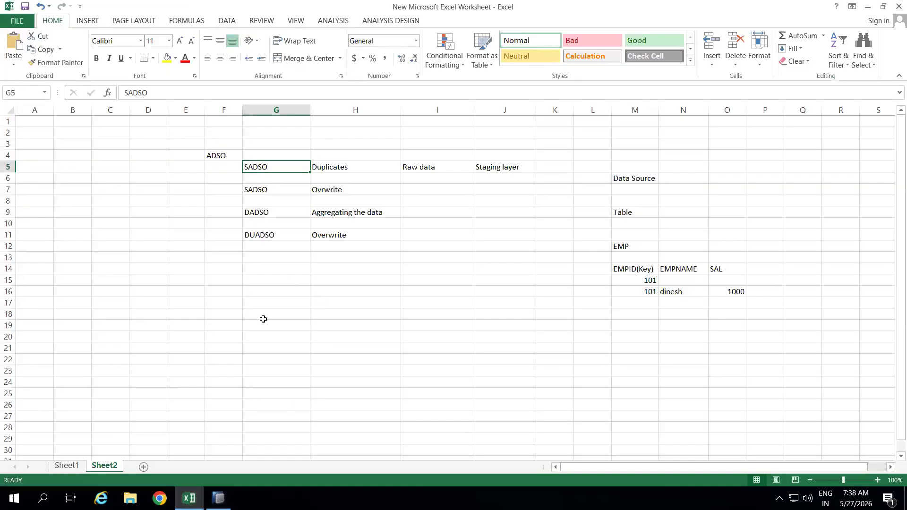
left_click(160, 334)
type("Stag")
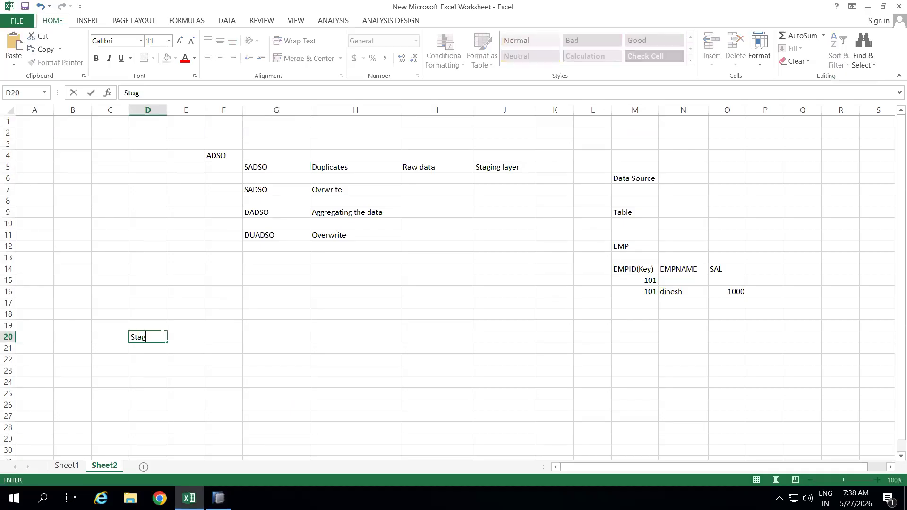
type("ing adso will trea")
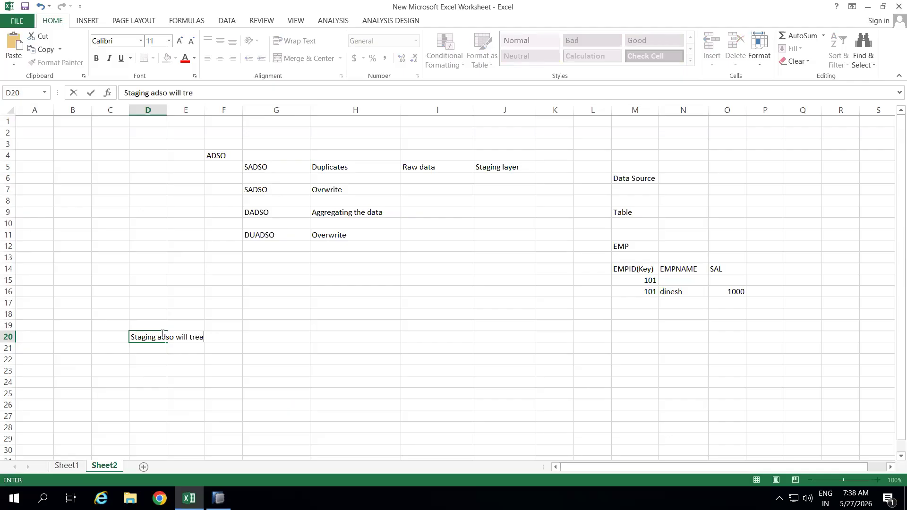
type("t every record a new record ")
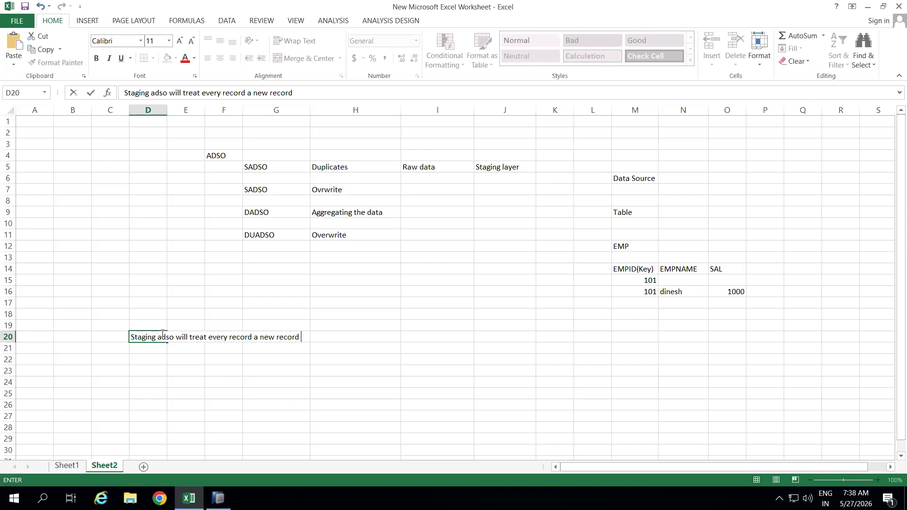
type("based on the 3 field")
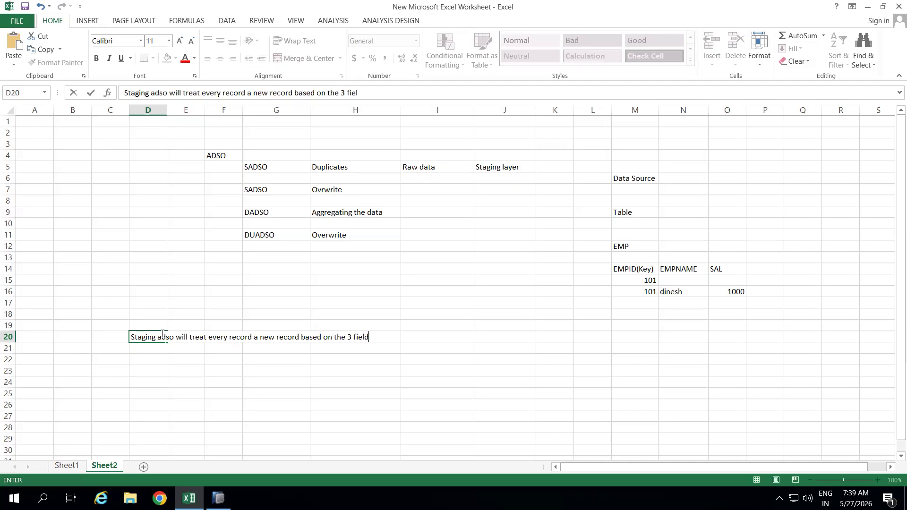
type("s request no, packet no and record no")
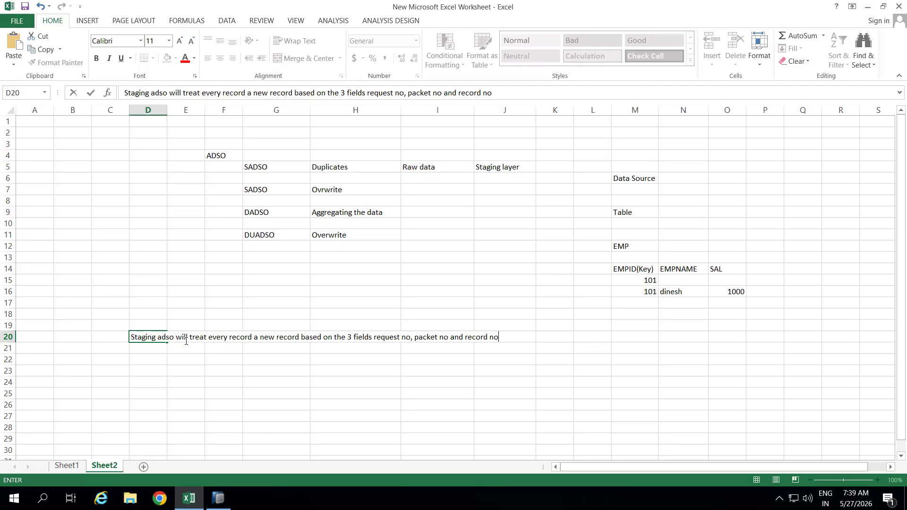
left_click(263, 368)
Auto-fit column D and enter "Staging adso for storing raw data without applying business logic" in D19.
double_click(169, 112)
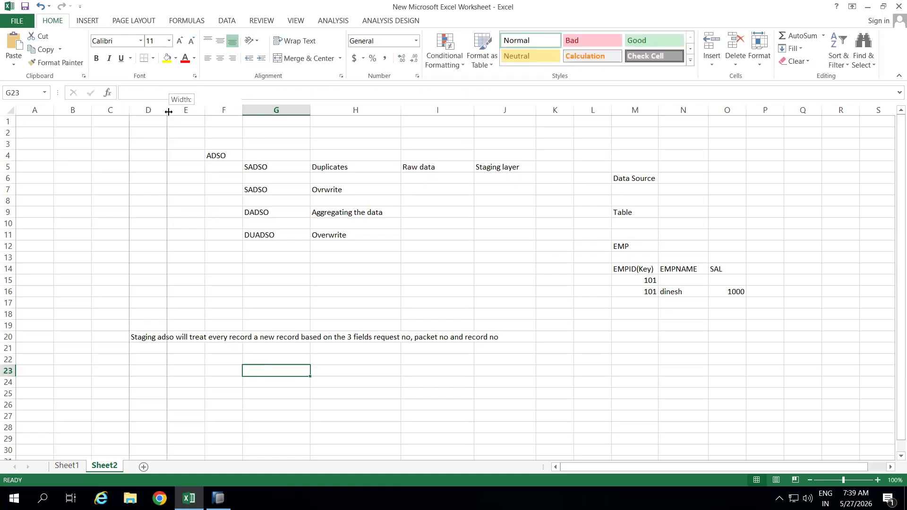
left_click(159, 327)
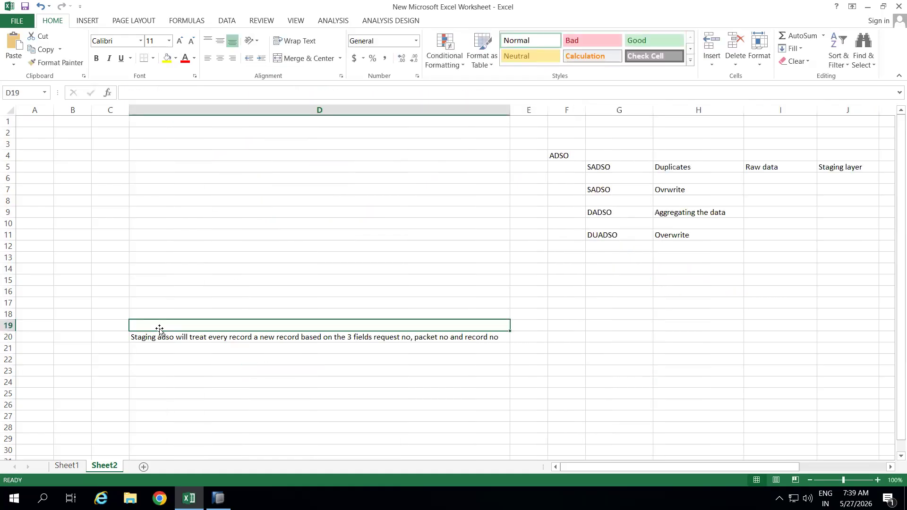
type("Staging ")
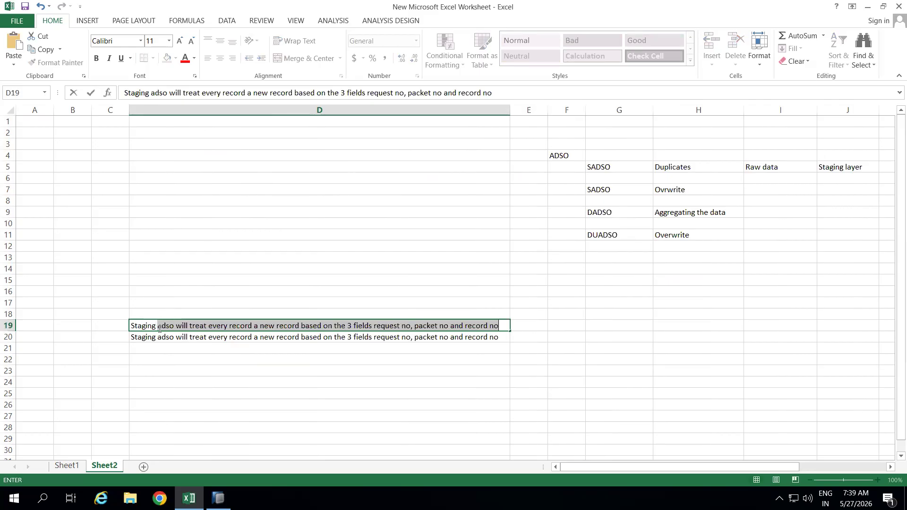
type("adso for storing ")
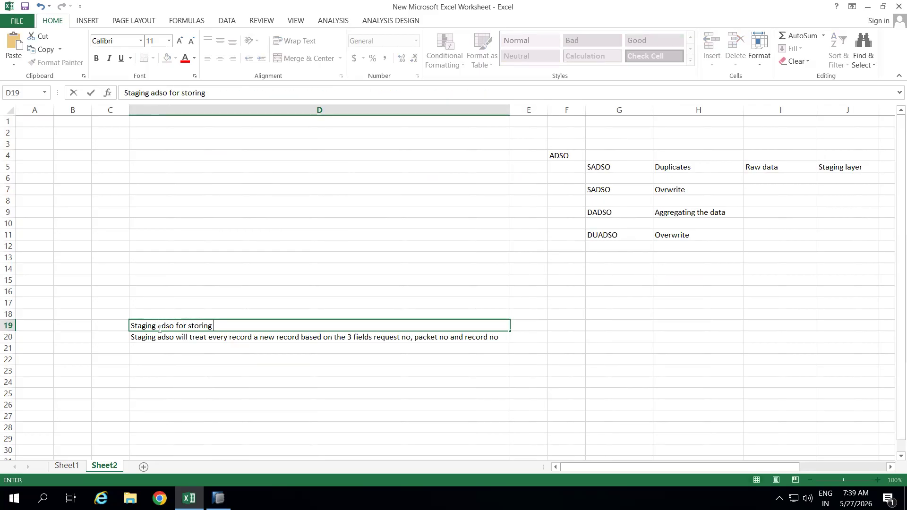
type("raw data witho")
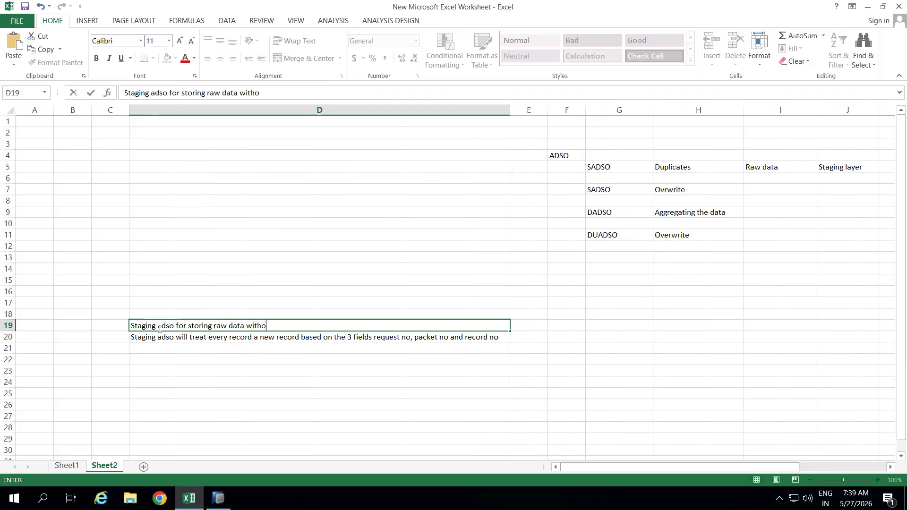
type("ut applying business logi")
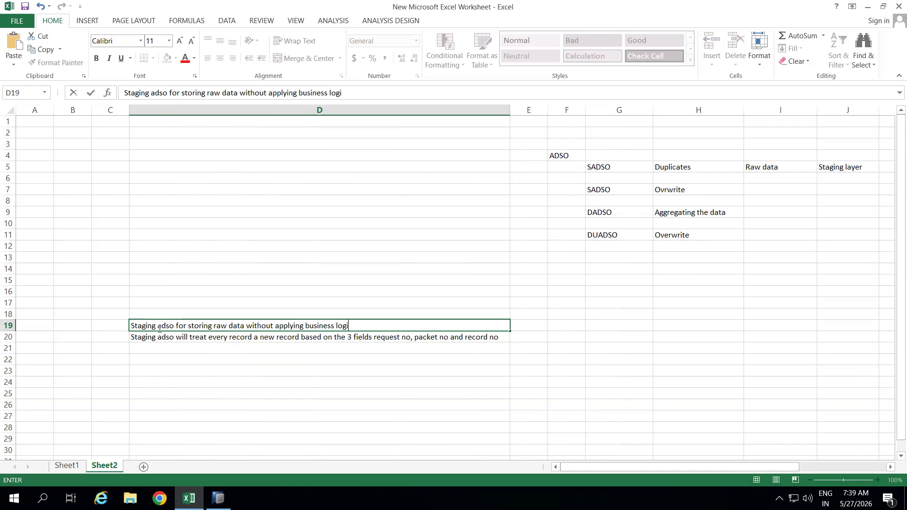
type("c")
left_click(199, 304)
Review the two staging ADSO notes in D19 and D20, and narrow column D to about the length of the first note.
left_click_drag(165, 323, 258, 337)
left_click(307, 301)
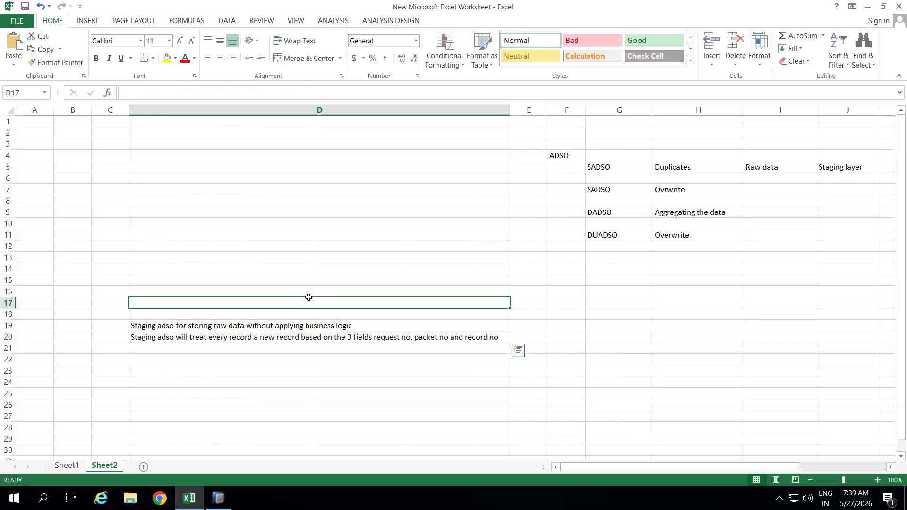
left_click(241, 326)
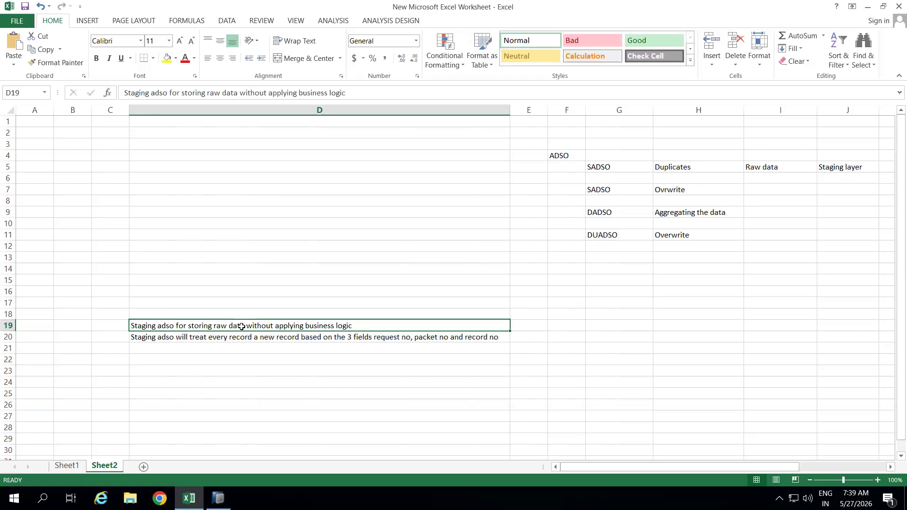
left_click(236, 336)
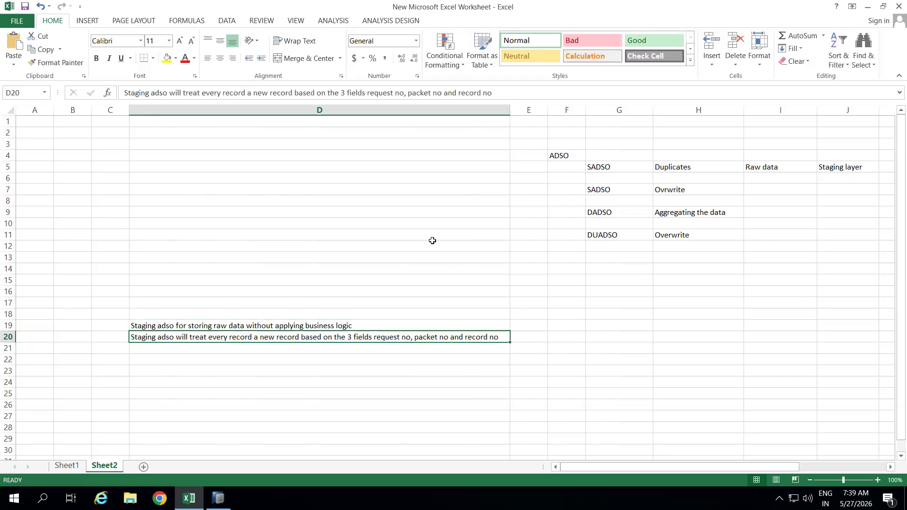
left_click_drag(510, 113, 354, 136)
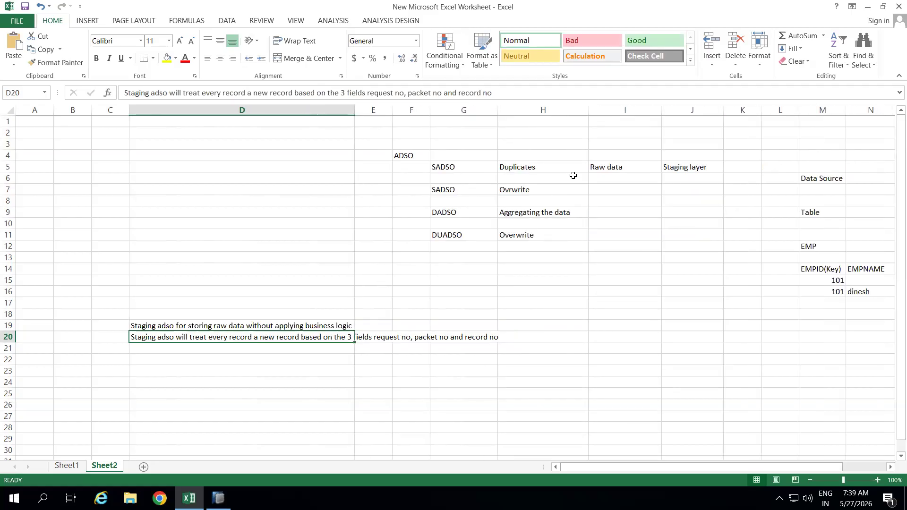
left_click(743, 167)
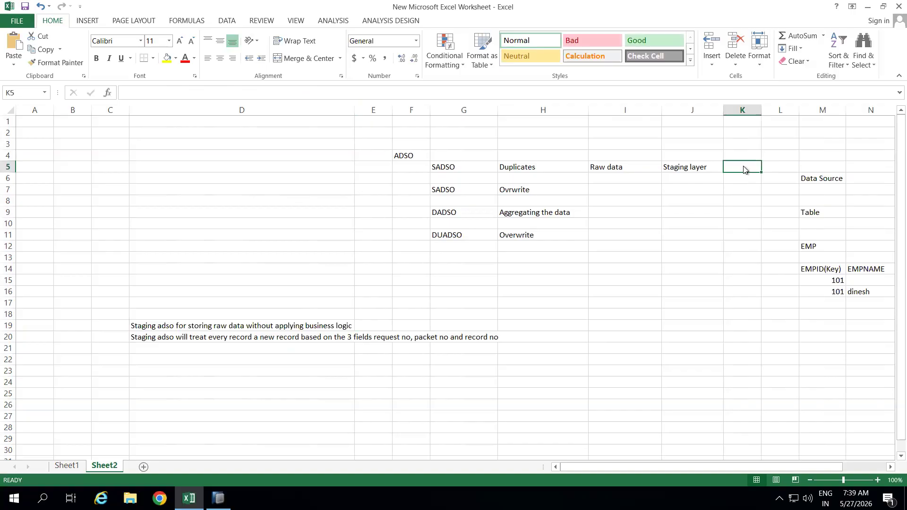
Switch back to SAP HANA Studio, leave the table display for the ZADSO_AB management screen and refresh its load request list.
key("alt+Tab")
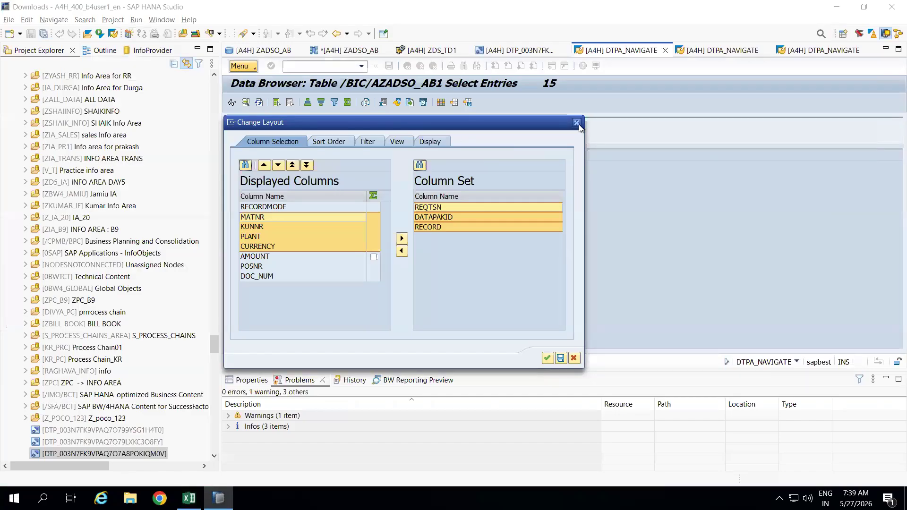
left_click(577, 123)
left_click(408, 65)
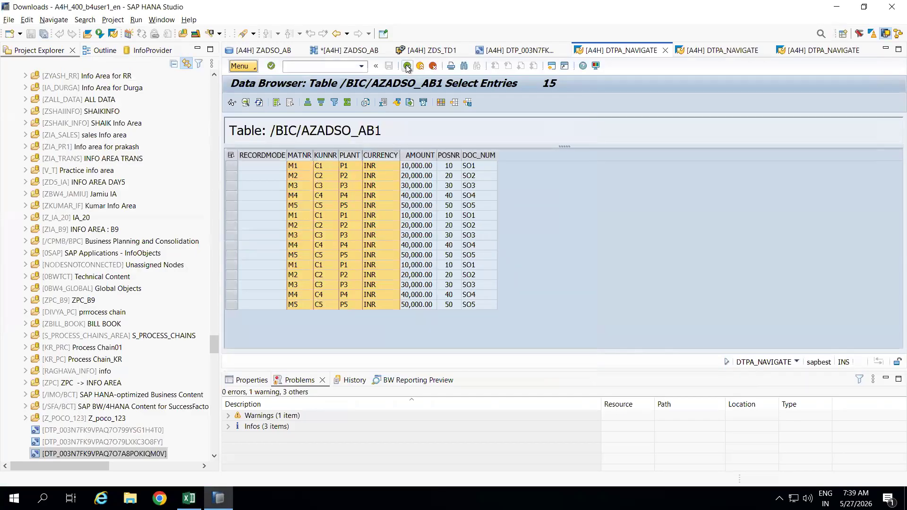
left_click(407, 66)
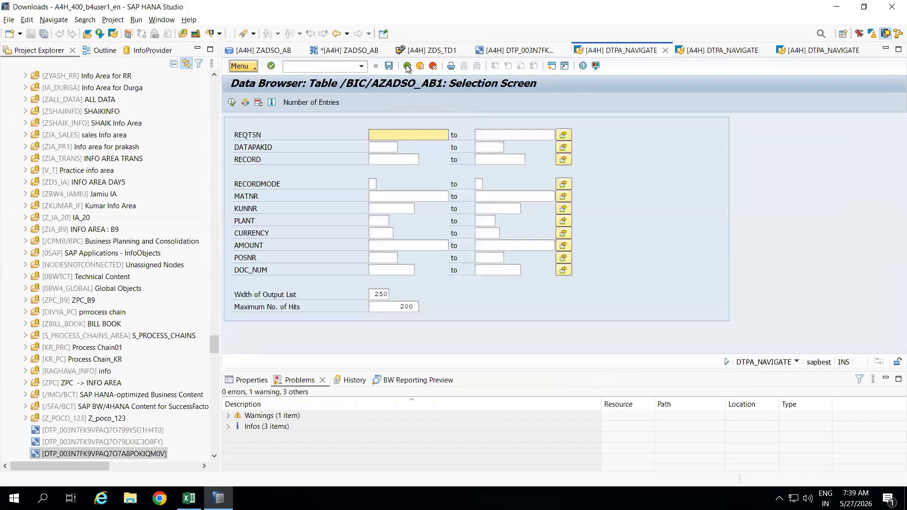
left_click(407, 65)
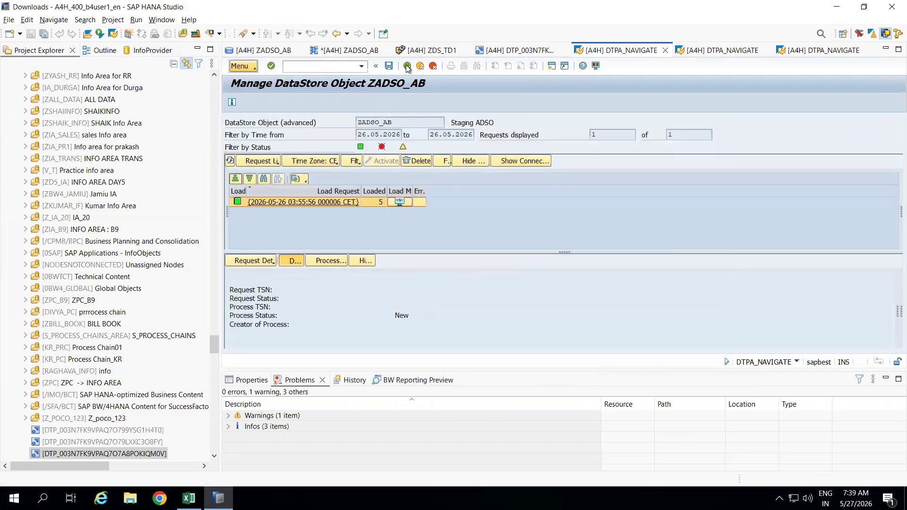
left_click(230, 161)
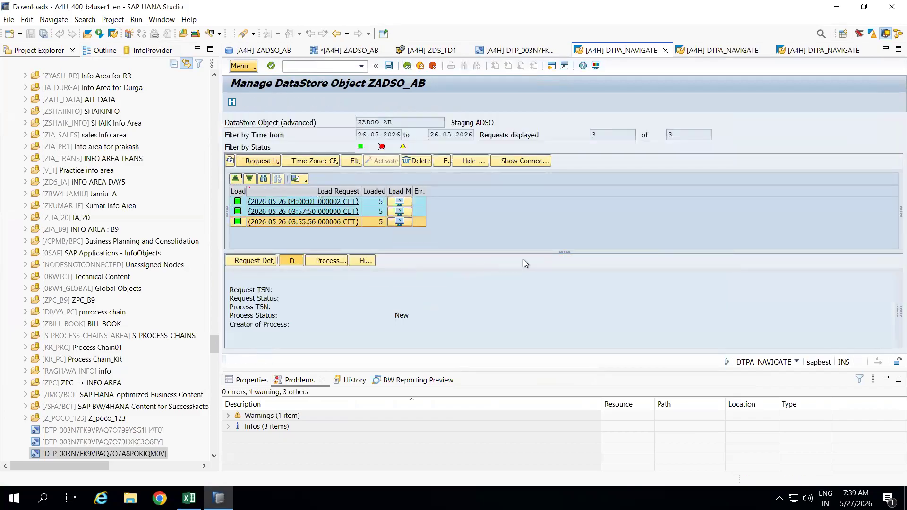
Enlarge the load request list and examine which data display options are offered for the latest request and under the ADSO utilities.
left_click_drag(531, 252, 532, 301)
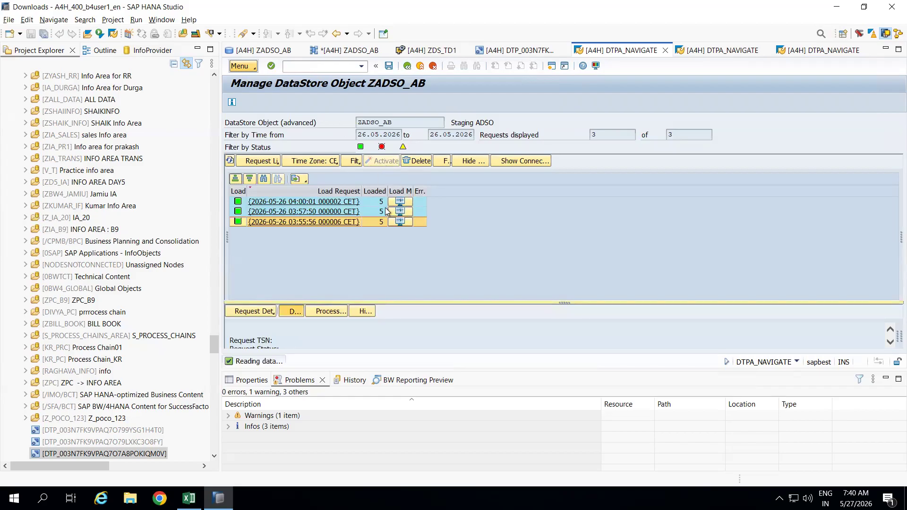
right_click(420, 204)
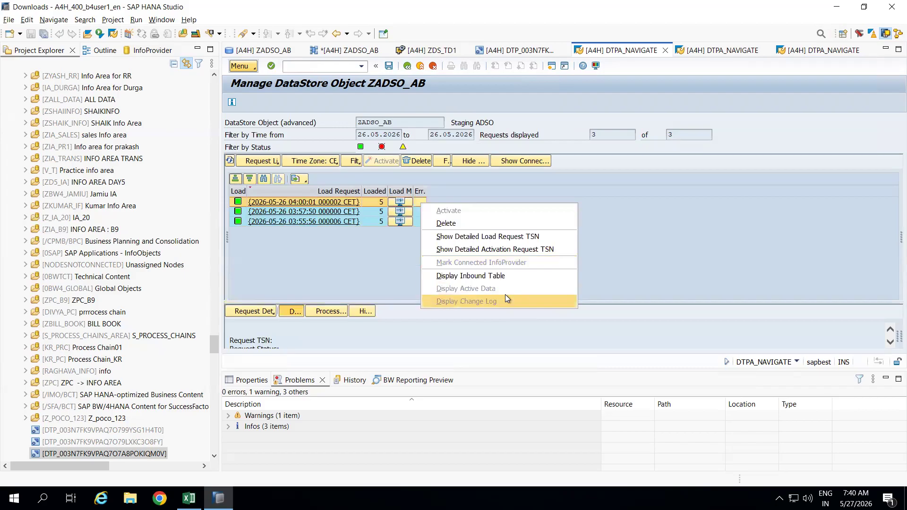
left_click(617, 268)
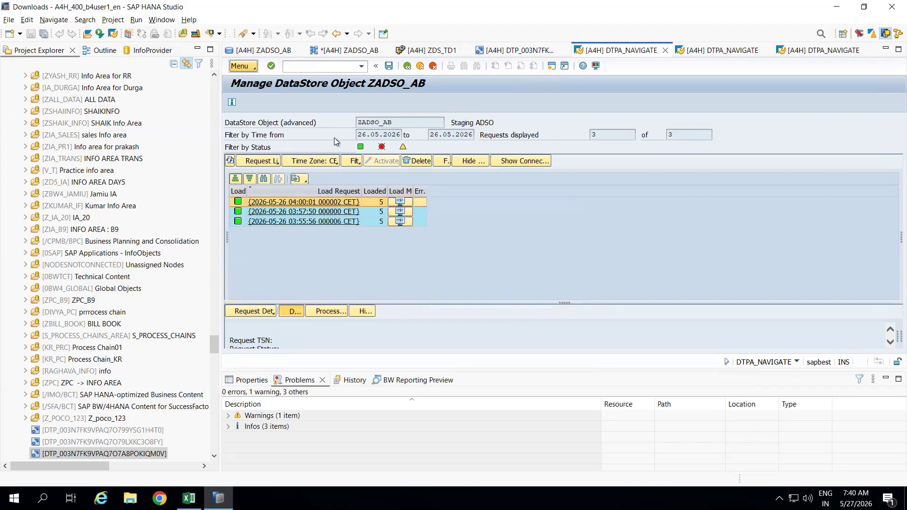
left_click(251, 67)
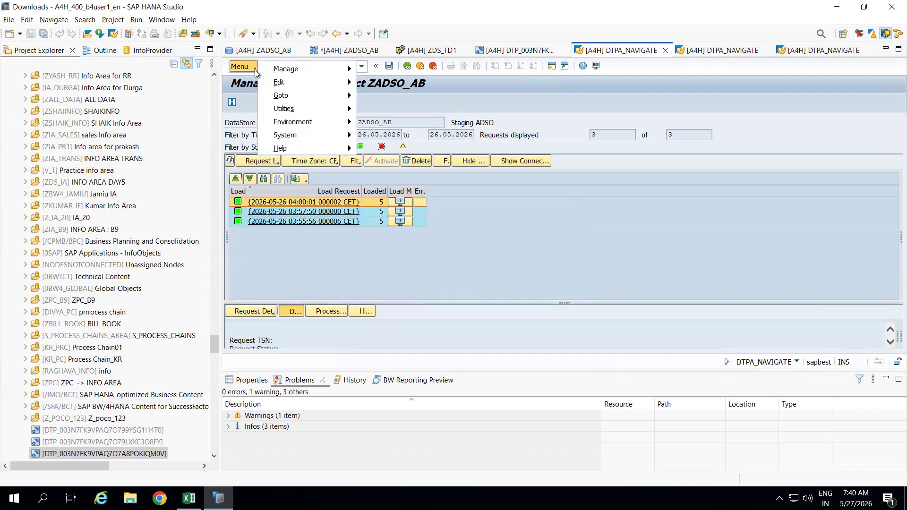
mouse_move(293, 107)
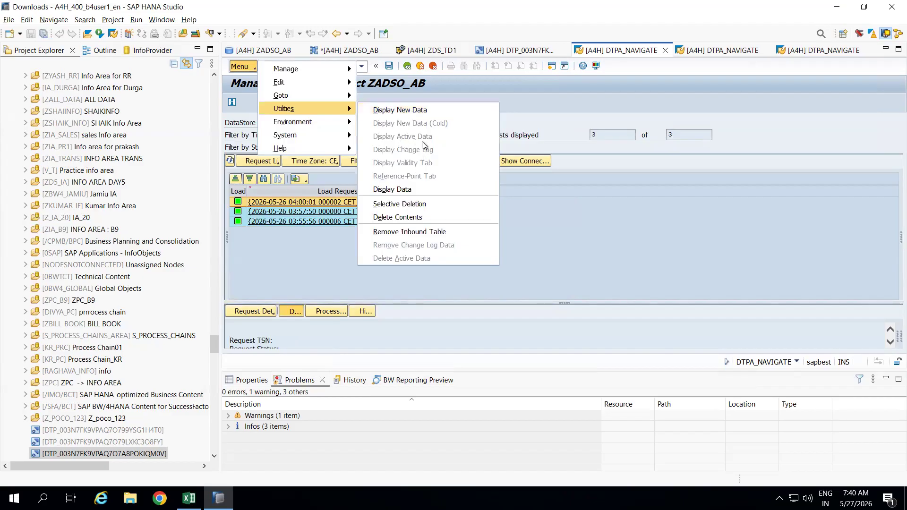
left_click(412, 110)
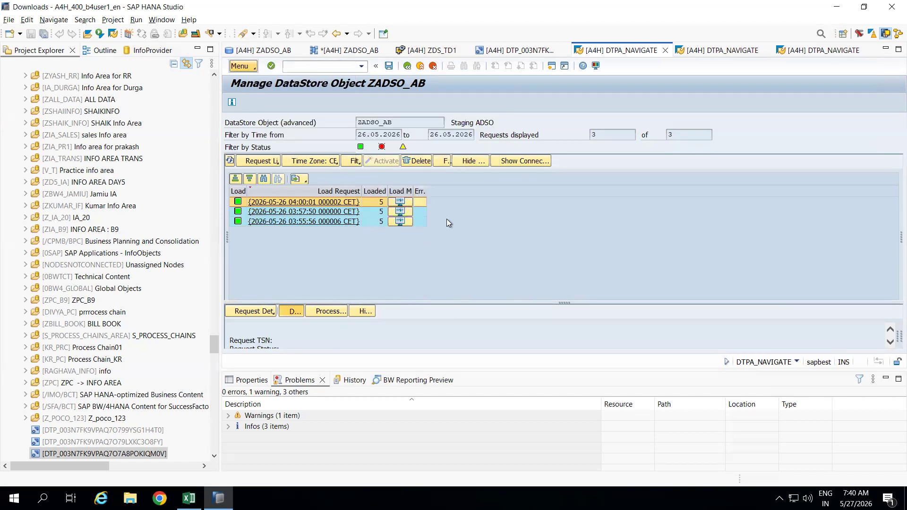
Collapse ZADSO_AB in the project tree and close its request management screens and the data transfer process editor.
left_click_drag(213, 347, 211, 81)
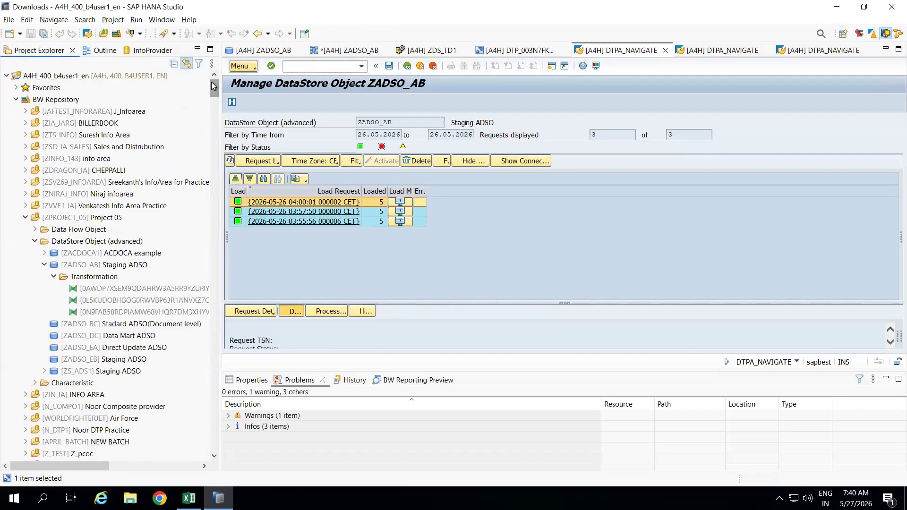
left_click(44, 265)
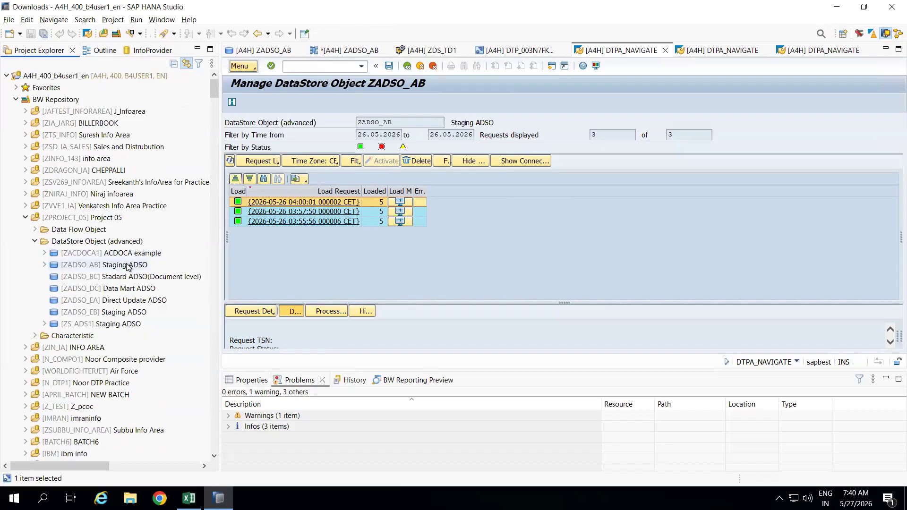
left_click(666, 51)
left_click(734, 51)
left_click(734, 51)
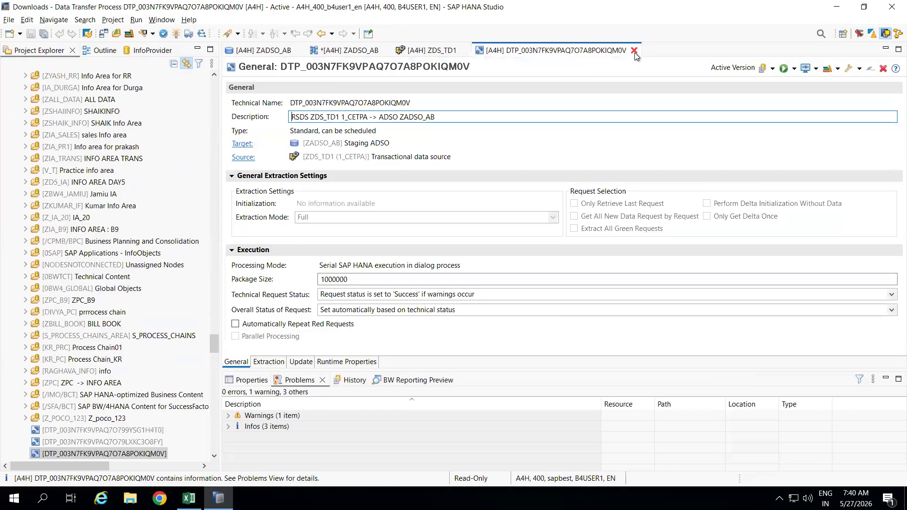
left_click(634, 52)
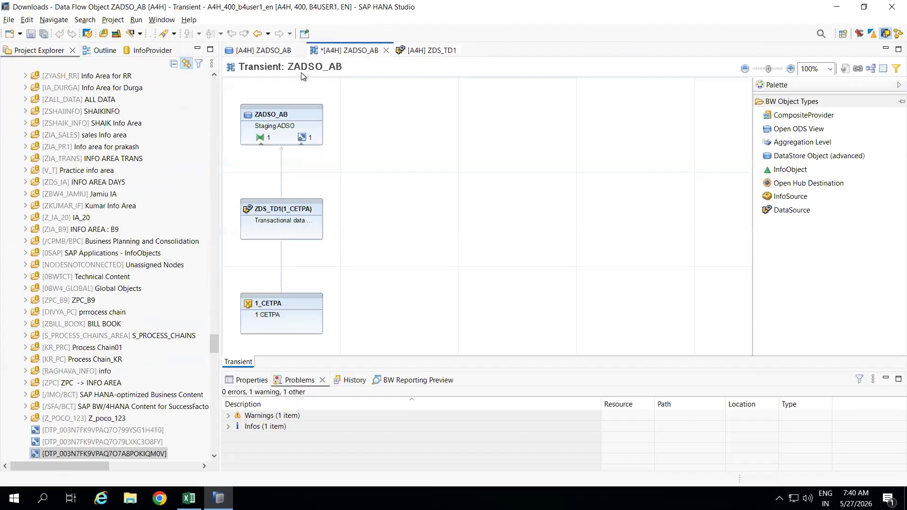
Close the transient ZADSO_AB data flow and the ZADSO_AB definition, leaving only the ZDS_TD1 DataSource open.
left_click(386, 51)
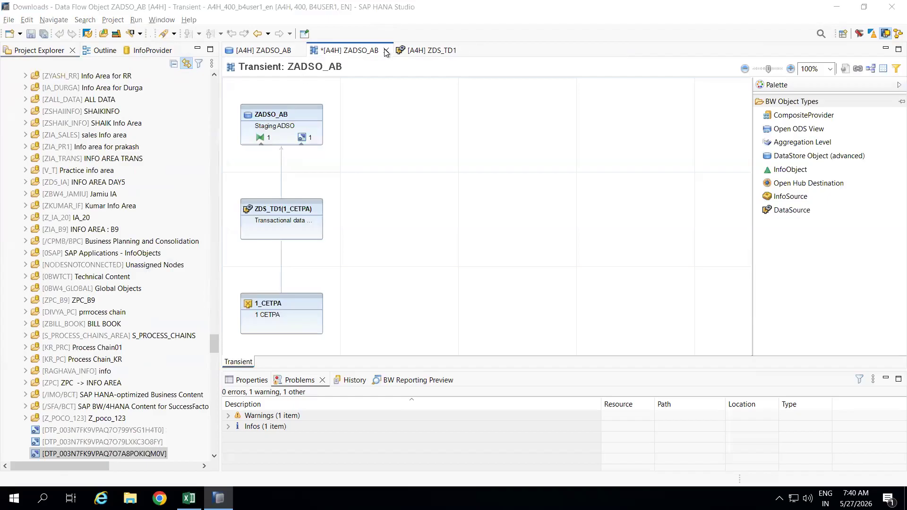
left_click(496, 256)
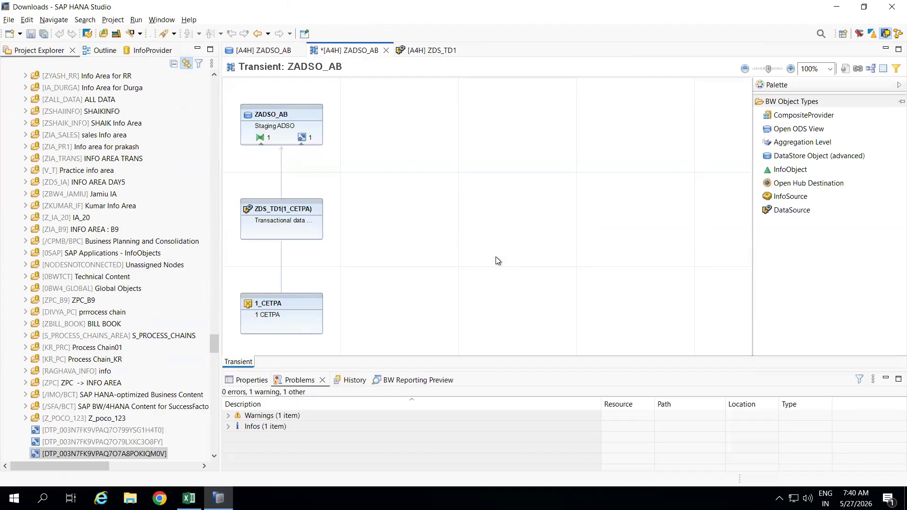
left_click(264, 50)
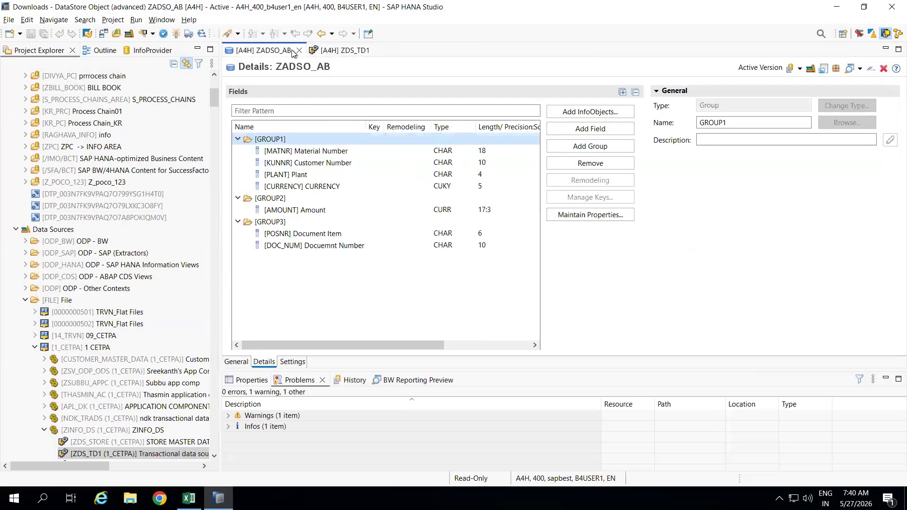
left_click(300, 50)
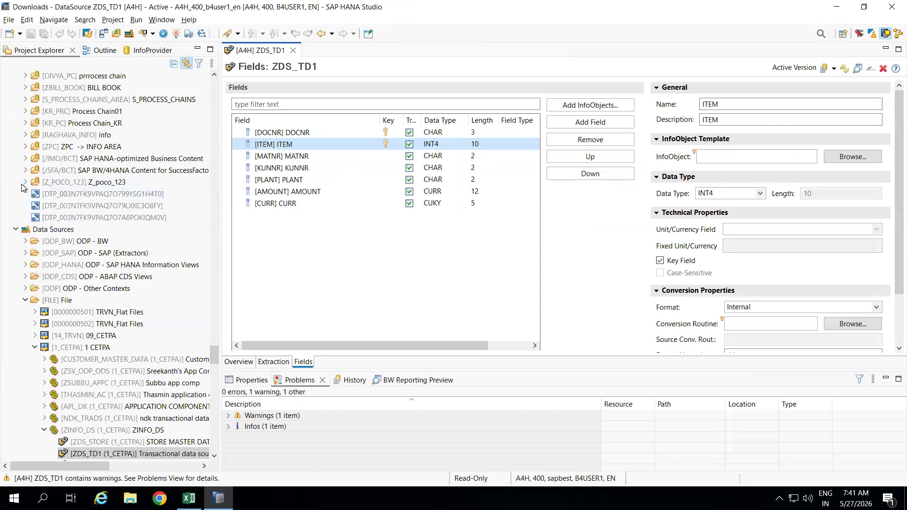
Explore the data flow of the standard ADSO ZADSO_BC under Project 05.
left_click_drag(212, 350, 210, 147)
left_click_drag(206, 109, 208, 81)
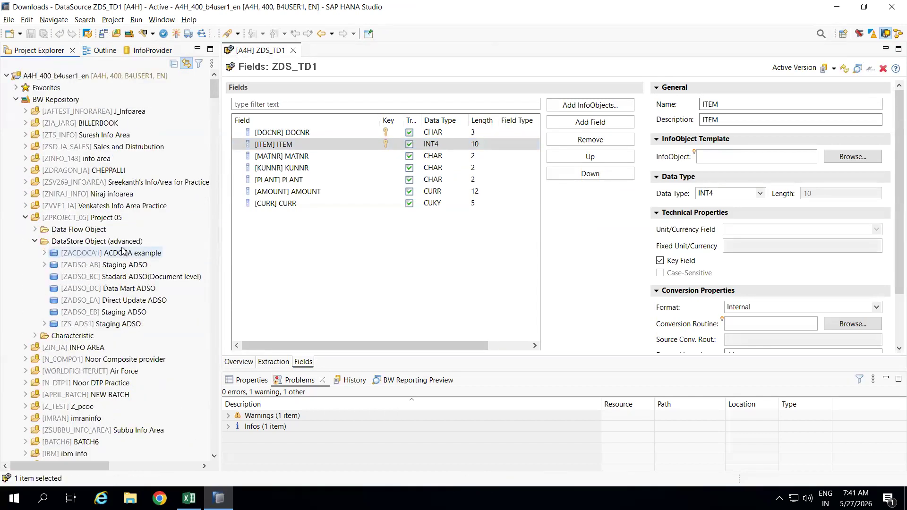
left_click(135, 281)
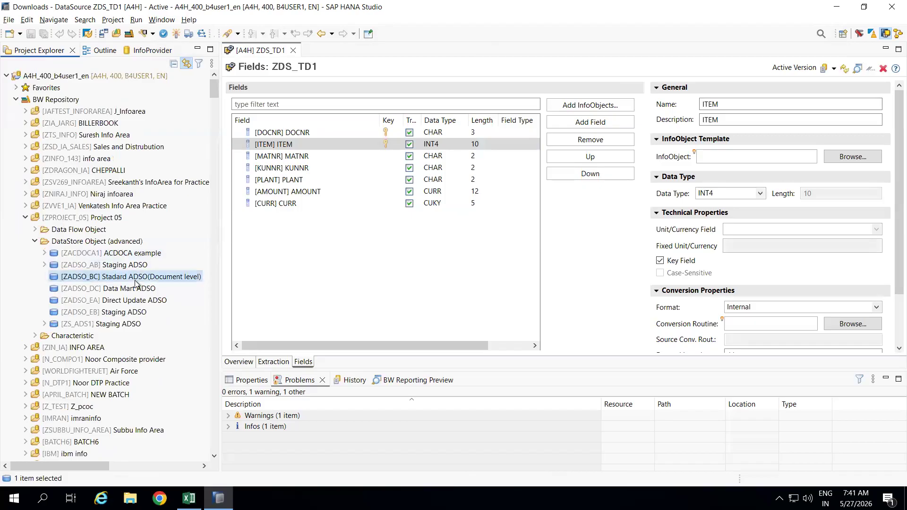
right_click(87, 277)
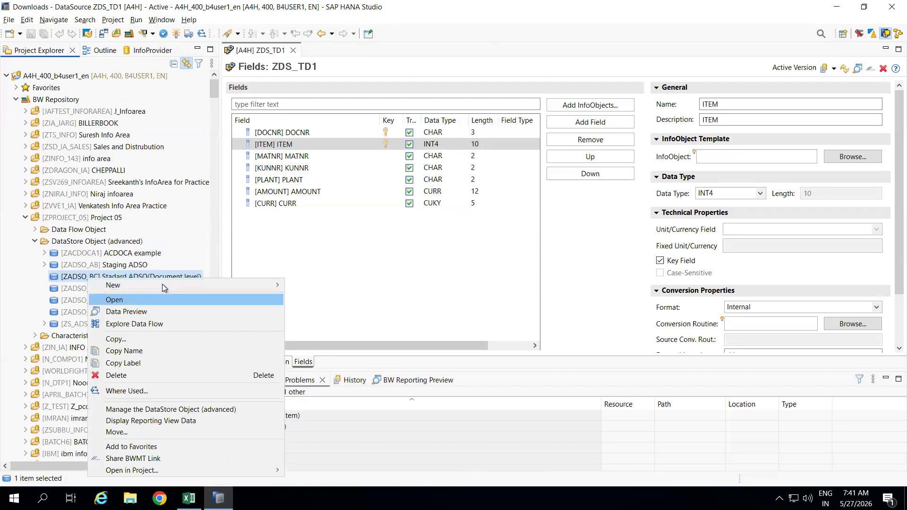
mouse_move(217, 285)
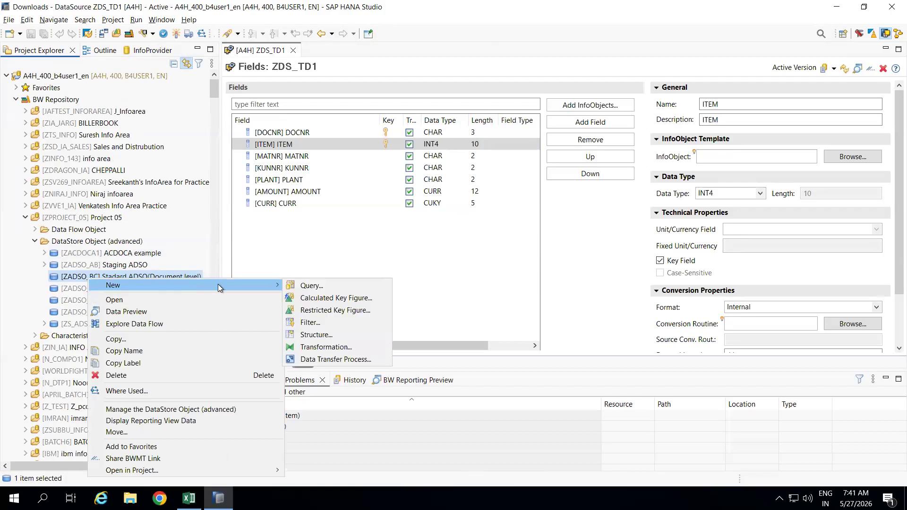
left_click(169, 323)
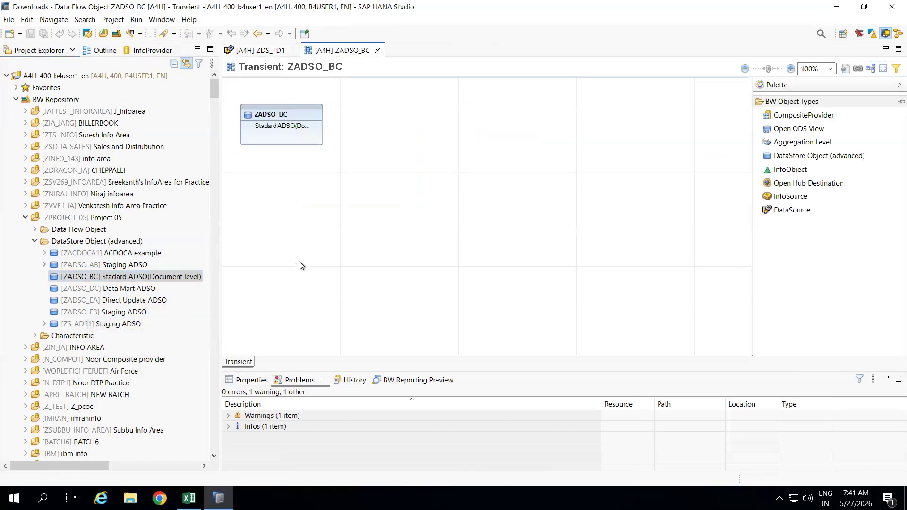
Add a DataSource node below ZADSO_BC in the data flow and assign it the ZDS_TD1 DataSource from 1_CETPA.
left_click_drag(789, 211, 284, 260)
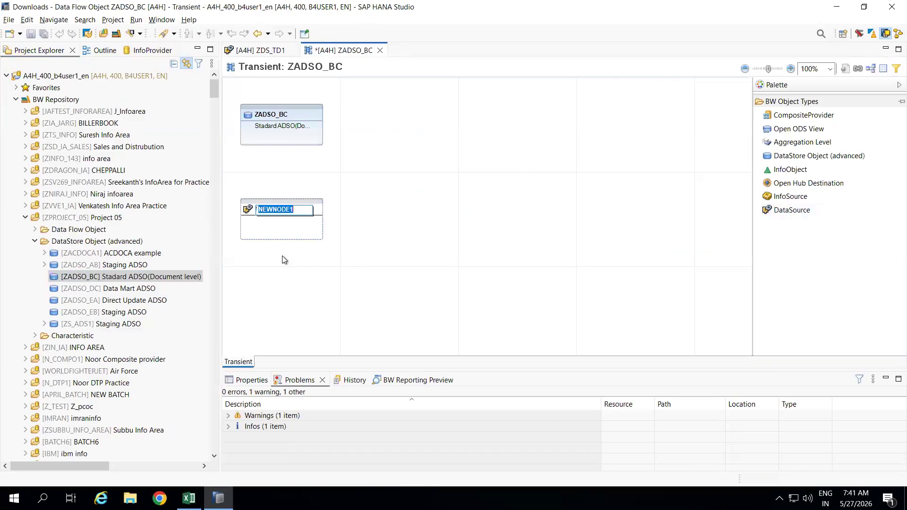
left_click(336, 259)
right_click(295, 213)
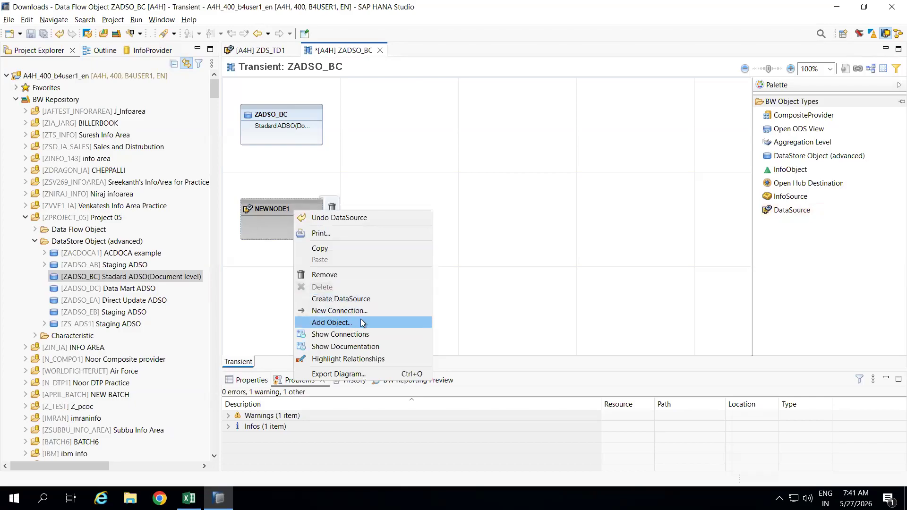
left_click(331, 323)
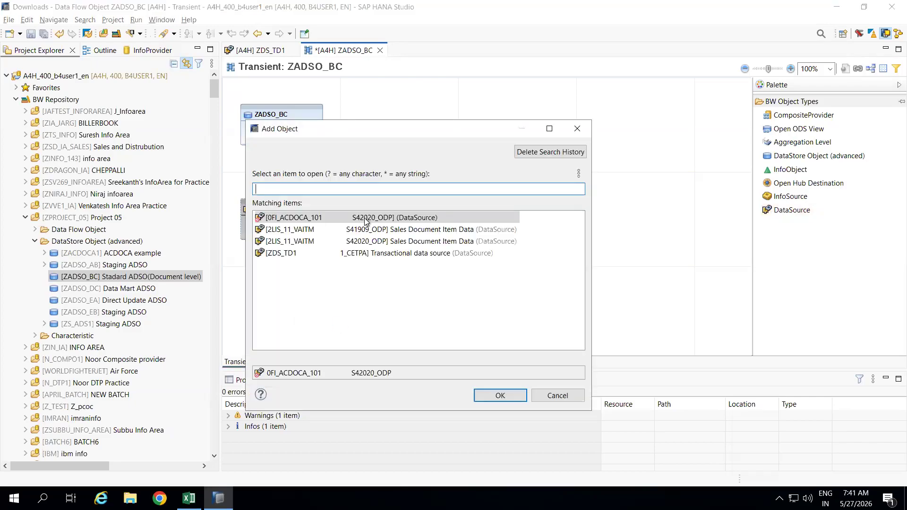
double_click(290, 254)
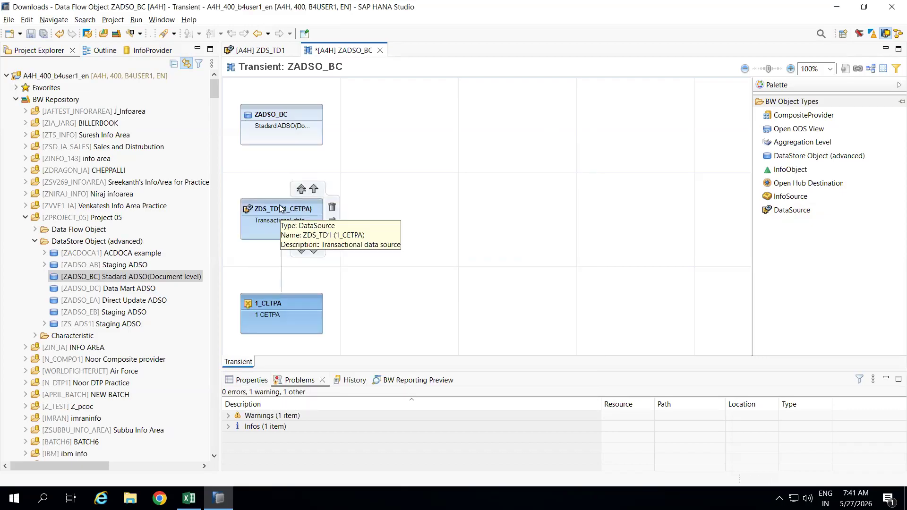
Connect ZDS_TD1 to ZADSO_BC and create the transformation between them, opened at its field mapping rules.
left_click_drag(279, 200, 279, 143)
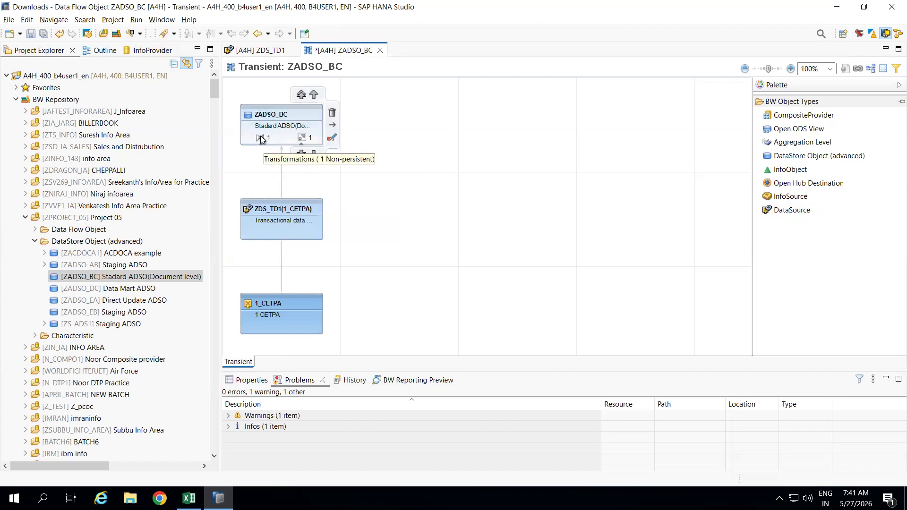
double_click(260, 137)
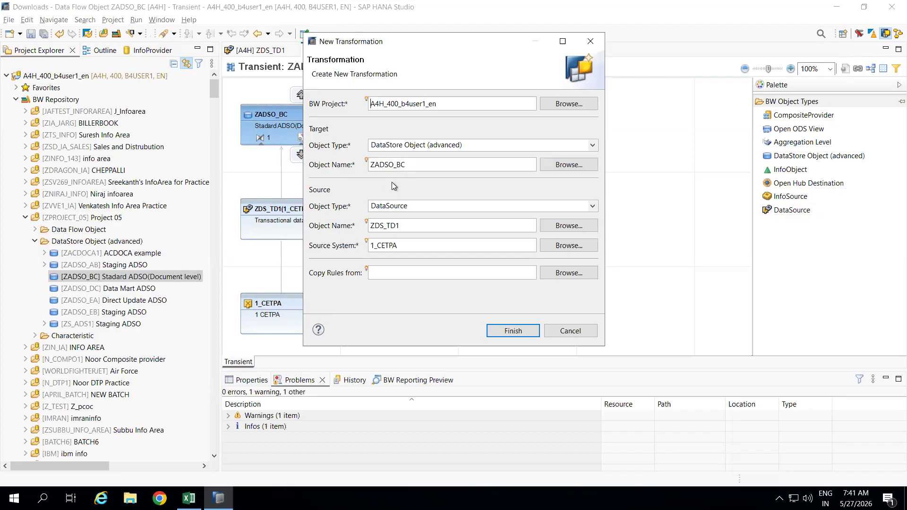
left_click(506, 334)
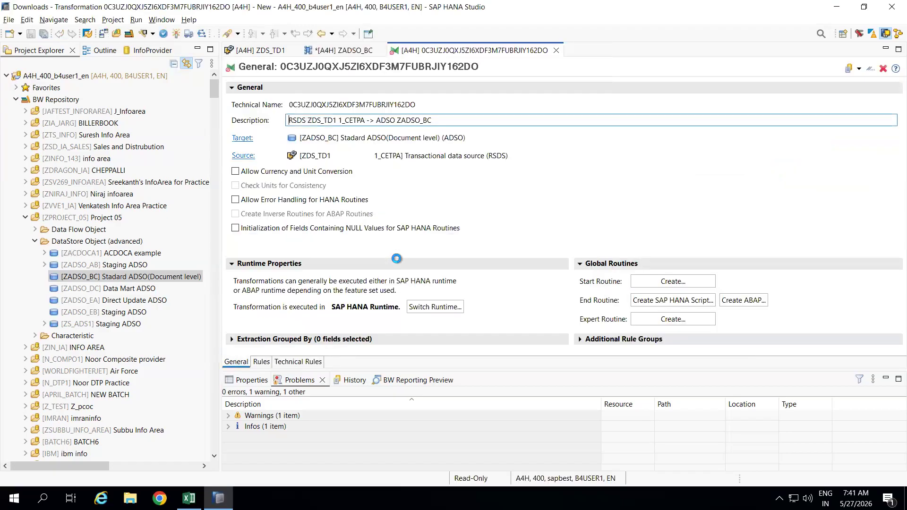
left_click(261, 362)
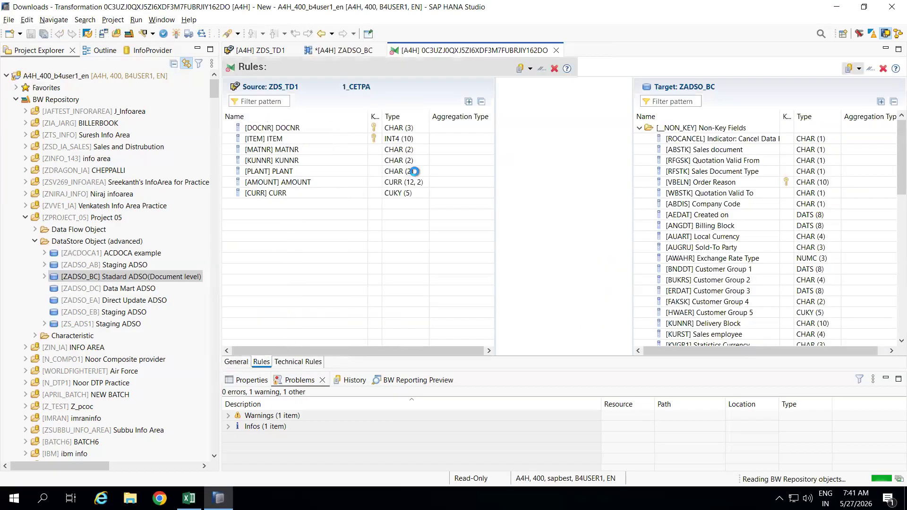